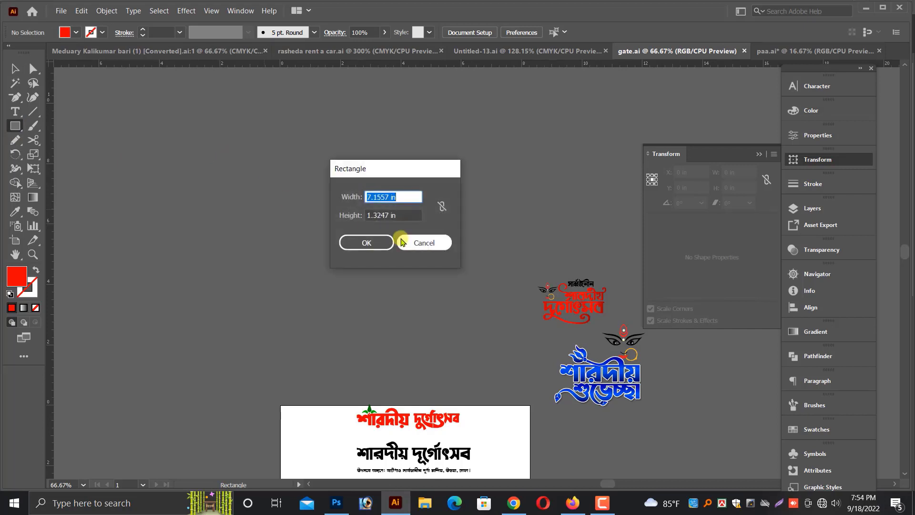
# Create a 10 × 2.5 in red rectangle and a separate upright 2 × 8 in red rectangle
pyautogui.write('5')
pyautogui.press('Return')
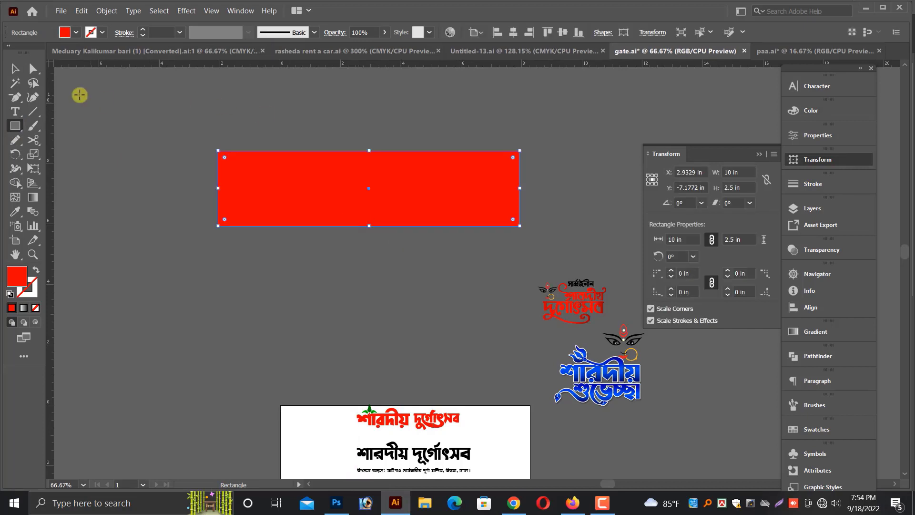
pyautogui.click(15, 68)
pyautogui.click(239, 262)
pyautogui.scroll(1, 242, 262)
pyautogui.scroll(1, 242, 262)
pyautogui.moveTo(338, 259); pyautogui.dragTo(356, 264)
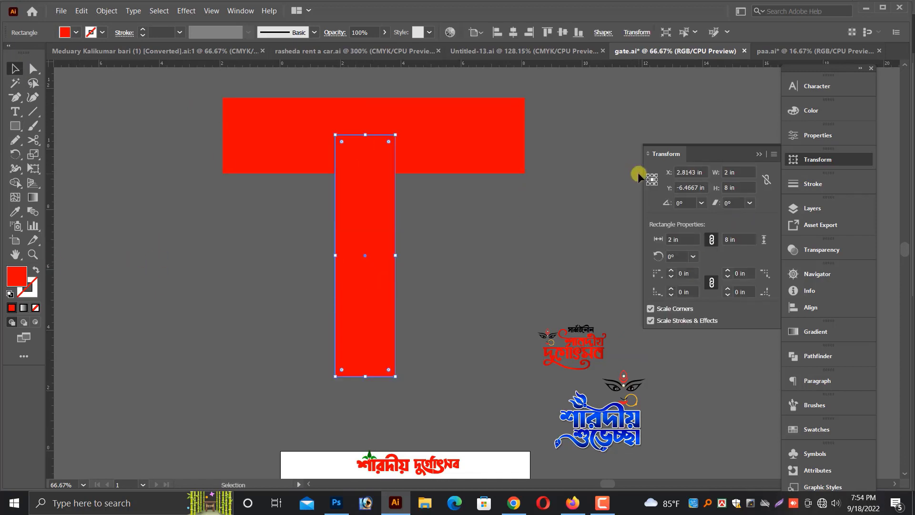
# Move the upright rectangle beneath the wide one, align their right edges, and shift the pair to the left
pyautogui.scroll(-1, 390, 231)
pyautogui.moveTo(357, 242); pyautogui.dragTo(502, 283)
pyautogui.moveTo(575, 150); pyautogui.dragTo(436, 236)
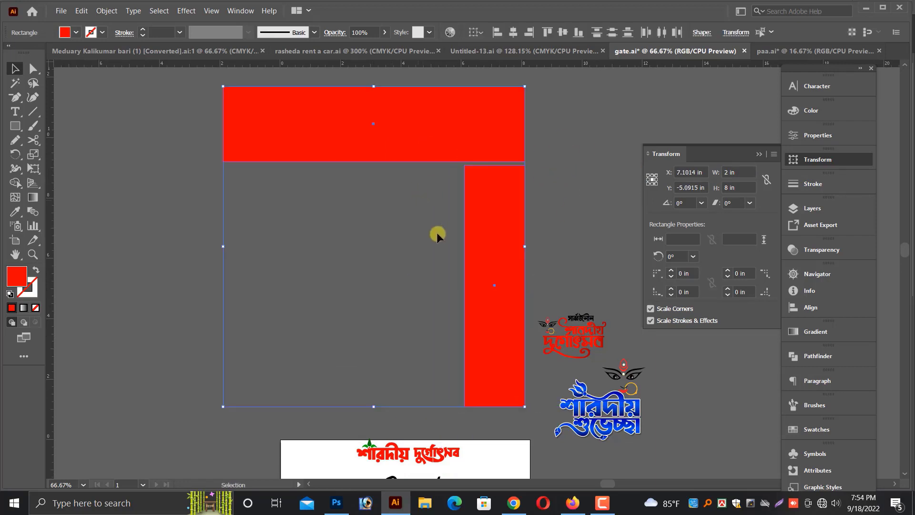
pyautogui.scroll(1, 437, 234)
pyautogui.moveTo(476, 169); pyautogui.dragTo(418, 134)
pyautogui.click(530, 198)
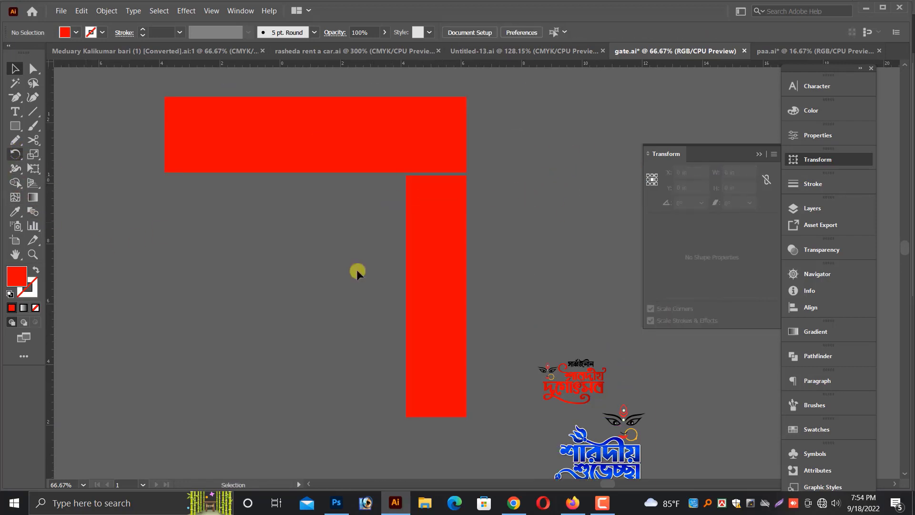
# Add the black text "গেইট ডিজাইন" below the wide rectangle in KongshoMJ Bold at about 109 pt
pyautogui.click(16, 112)
pyautogui.click(178, 260)
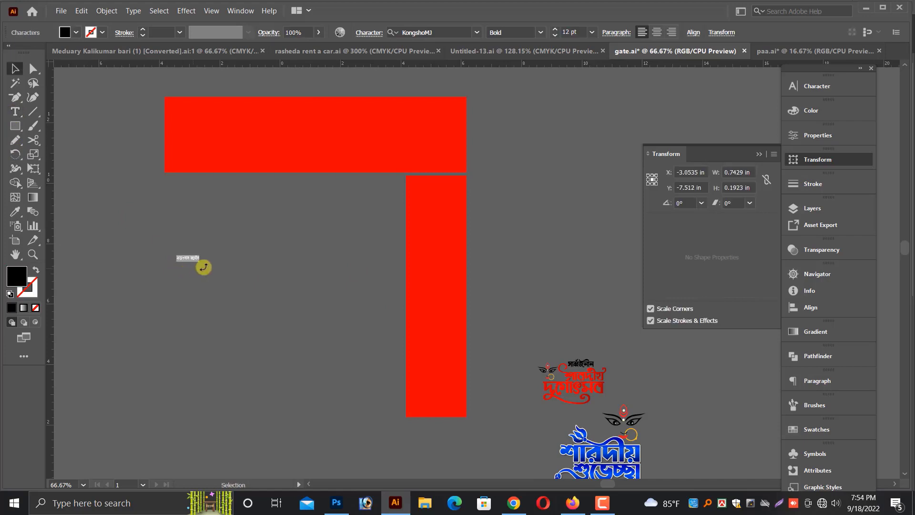
pyautogui.moveTo(272, 286); pyautogui.dragTo(279, 298)
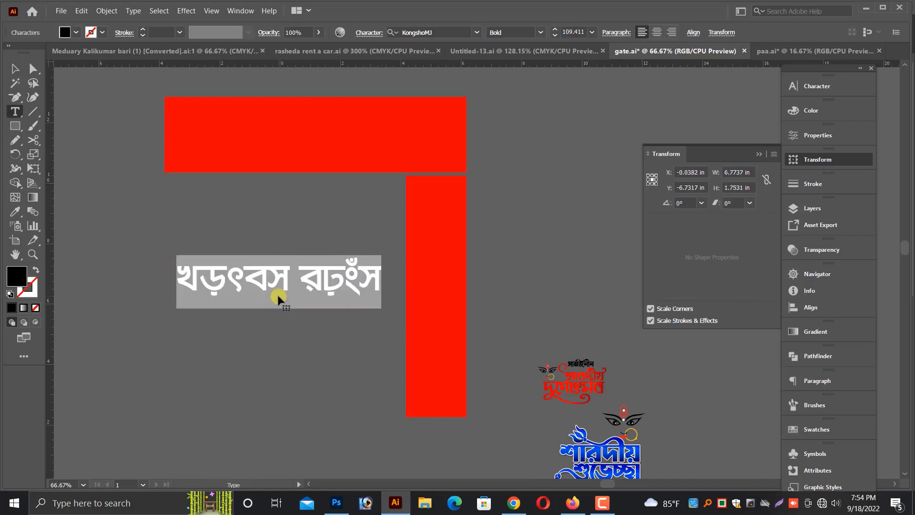
pyautogui.write('গেইট ডিজাইন')
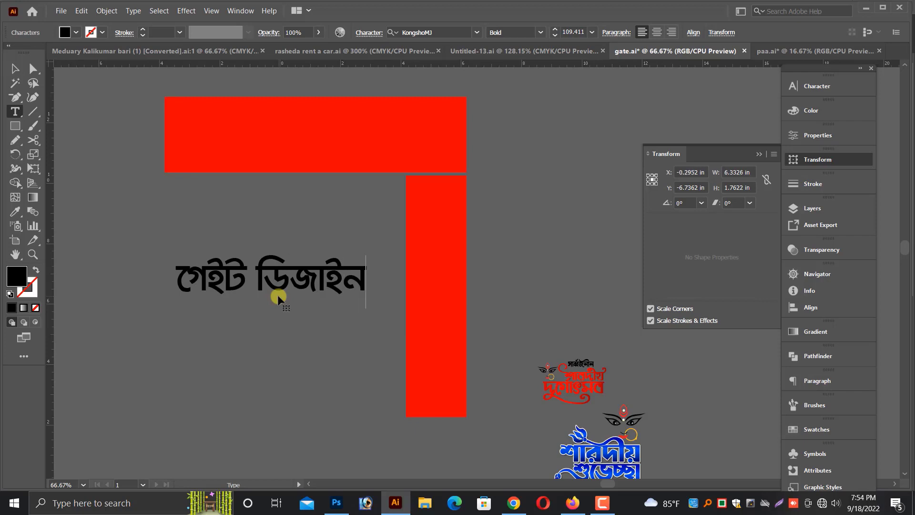
pyautogui.press('Escape')
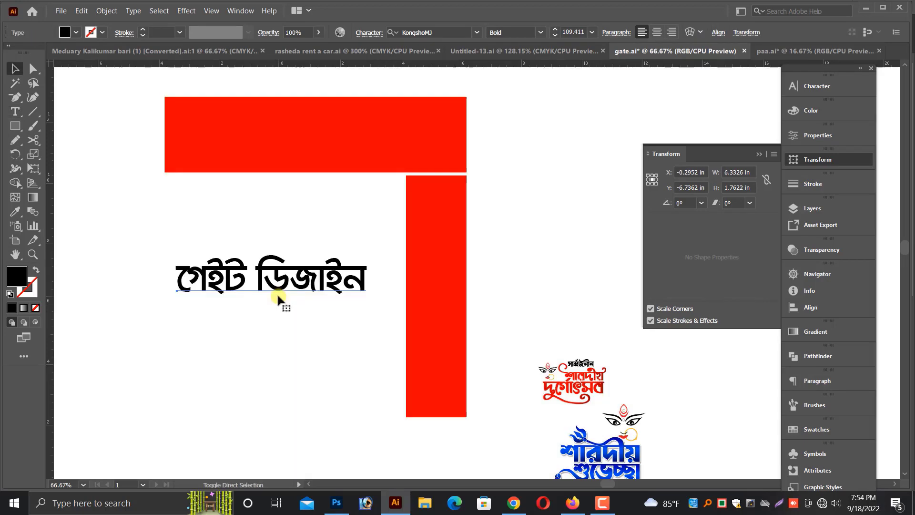
# Move the text closer to the wide rectangle, beside the upright one, and scale it down
pyautogui.moveTo(277, 298); pyautogui.dragTo(294, 226)
pyautogui.moveTo(361, 211)
pyautogui.mouseDown()
pyautogui.moveTo(382, 214)
pyautogui.moveTo(371, 217)
pyautogui.mouseUp()
pyautogui.click(494, 253)
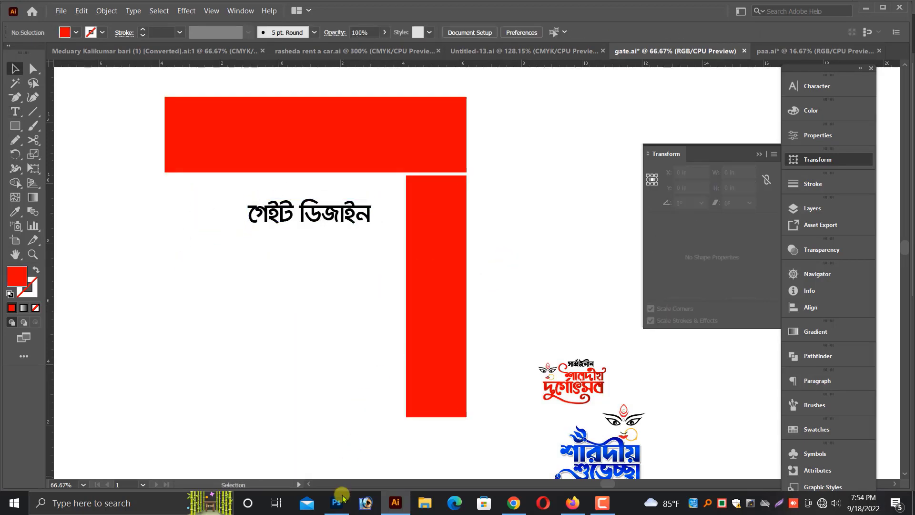
# Switch to Photoshop and open the image happy-Chaitra-Navratri from the puja pic folder
pyautogui.click(338, 503)
pyautogui.click(25, 7)
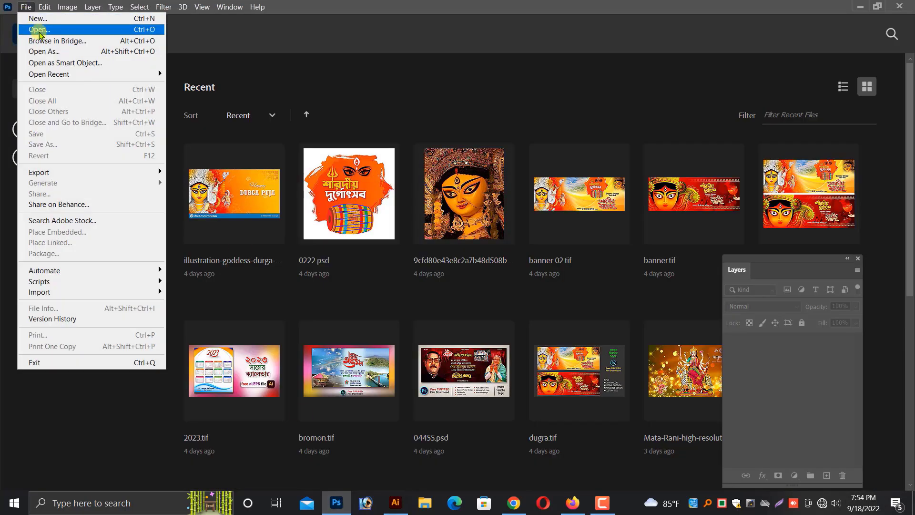
pyautogui.click(37, 27)
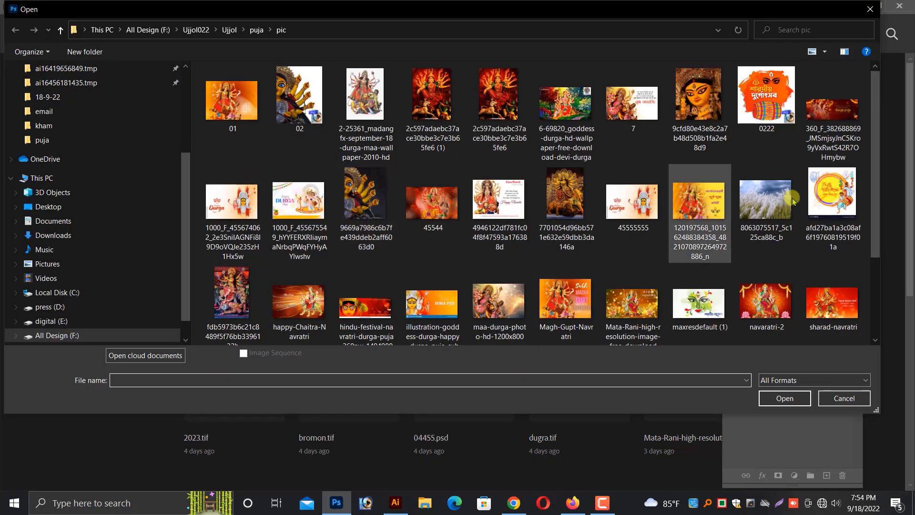
pyautogui.click(570, 119)
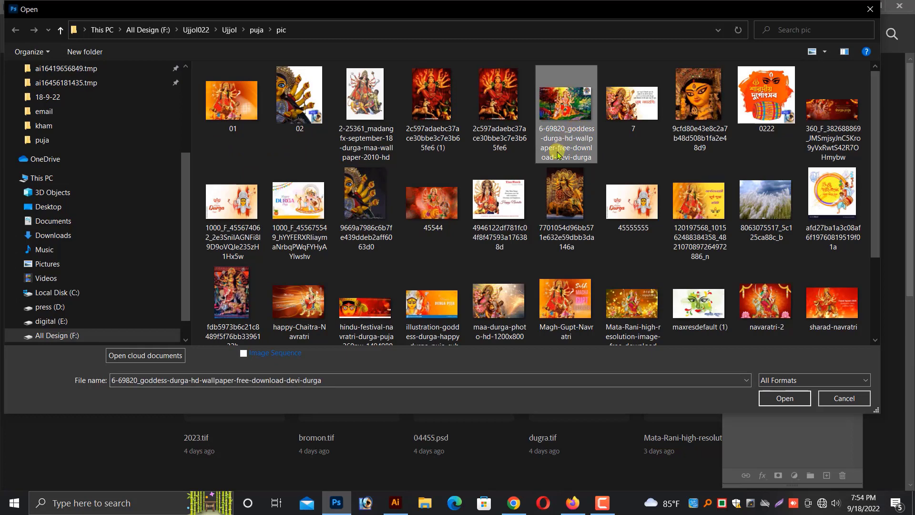
pyautogui.click(566, 204)
pyautogui.scroll(-2, 565, 217)
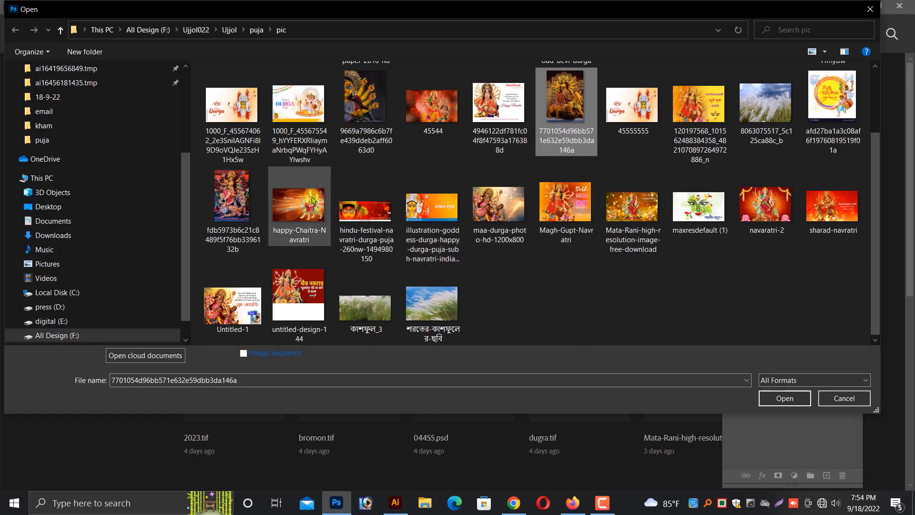
pyautogui.click(317, 212)
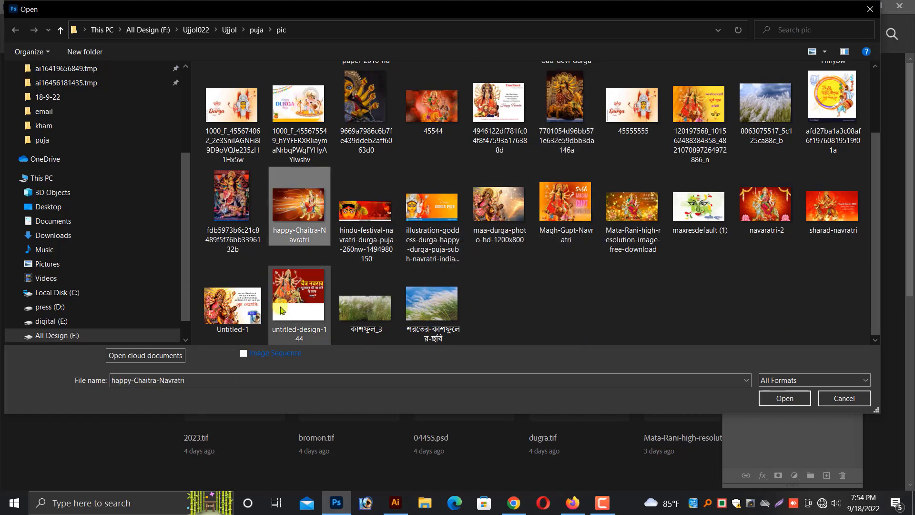
pyautogui.scroll(2, 773, 296)
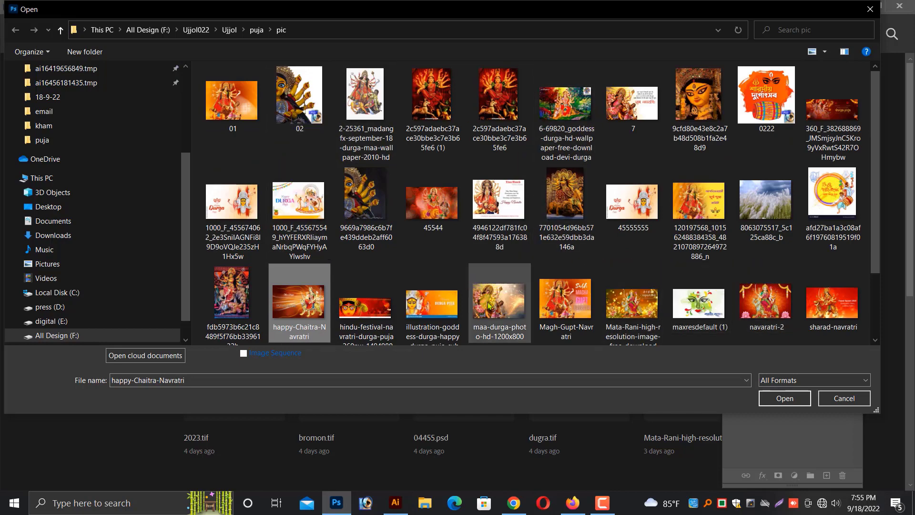
pyautogui.doubleClick(299, 301)
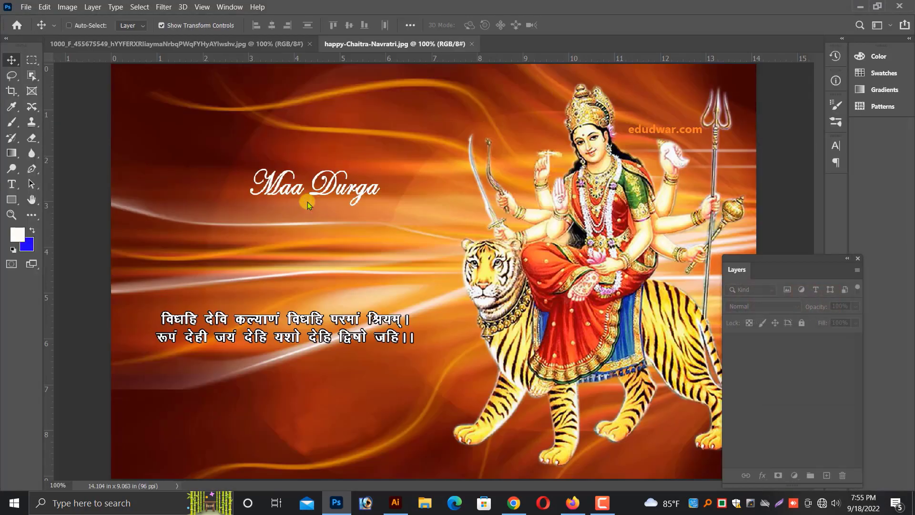
pyautogui.hotkey('ctrl', '-')
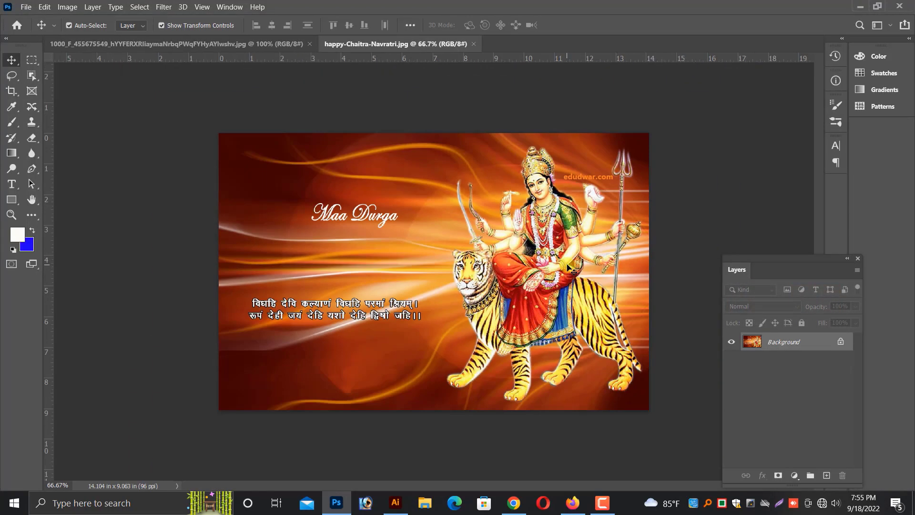
# Open the image 7701054d96bb571e632e59dbb3da146a.jpg and convert its Background into a regular layer
pyautogui.hotkey('ctrl', 'o')
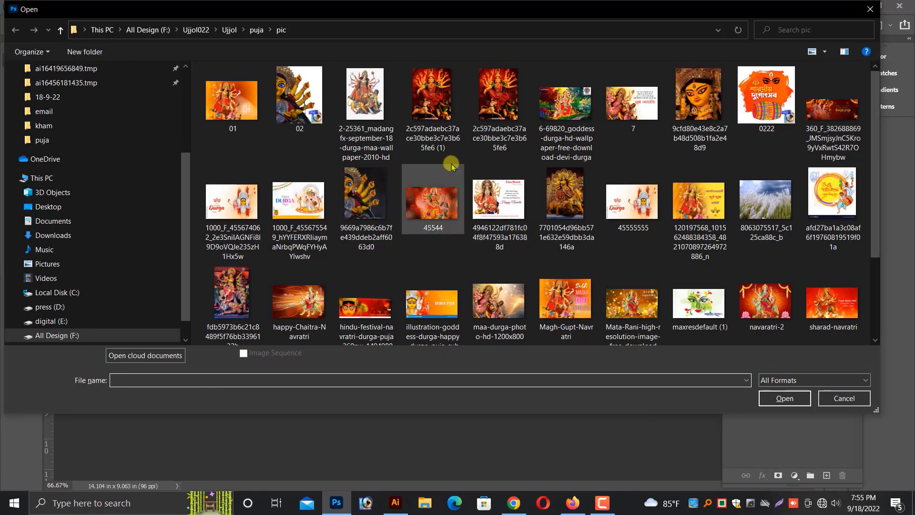
pyautogui.doubleClick(541, 241)
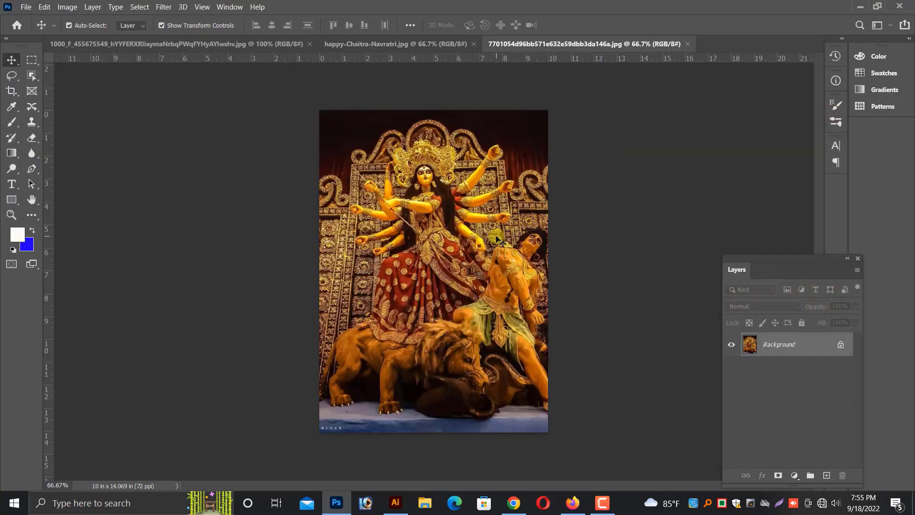
pyautogui.hotkey('ctrl', '+')
pyautogui.hotkey('ctrl', '+')
pyautogui.hotkey('ctrl', '-')
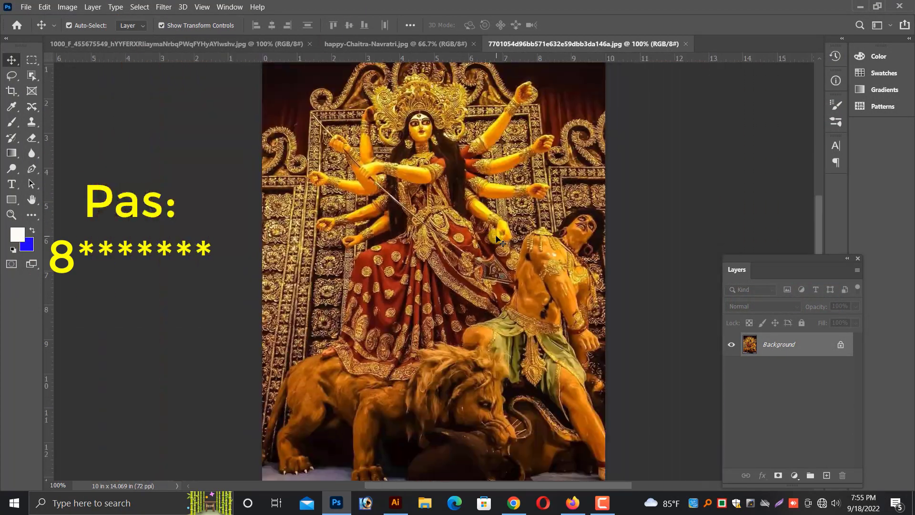
pyautogui.hotkey('ctrl', '-')
pyautogui.doubleClick(780, 345)
pyautogui.press('Return')
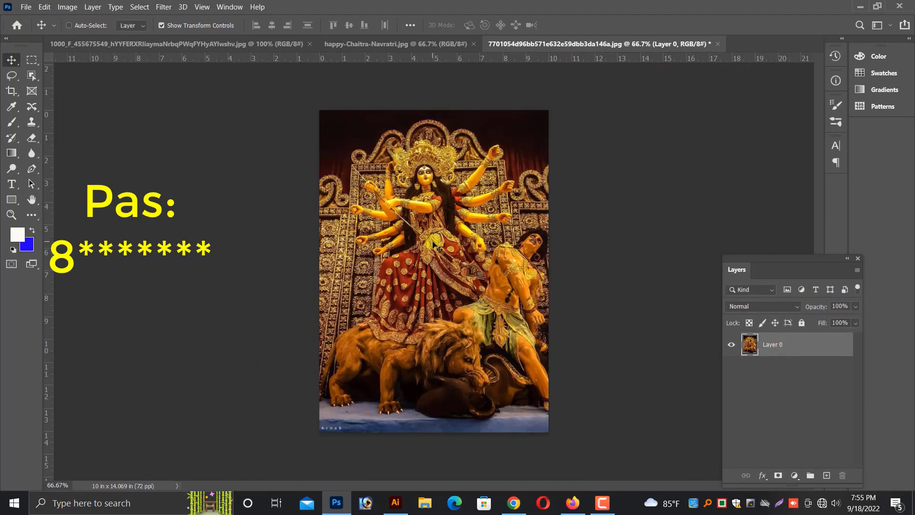
# Create a new 120 × 30 inch RGB document at 72 ppi and fill its background with white
pyautogui.click(26, 7)
pyautogui.click(38, 19)
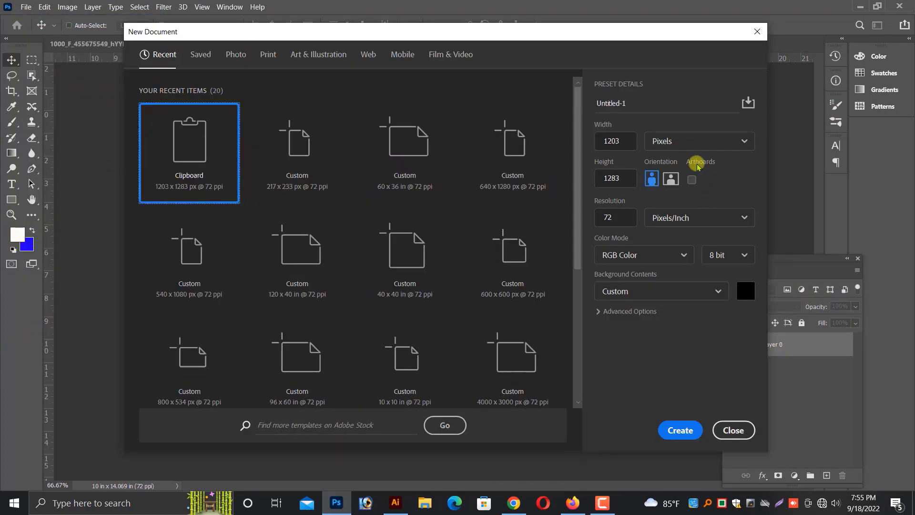
pyautogui.click(697, 141)
pyautogui.click(675, 180)
pyautogui.click(697, 141)
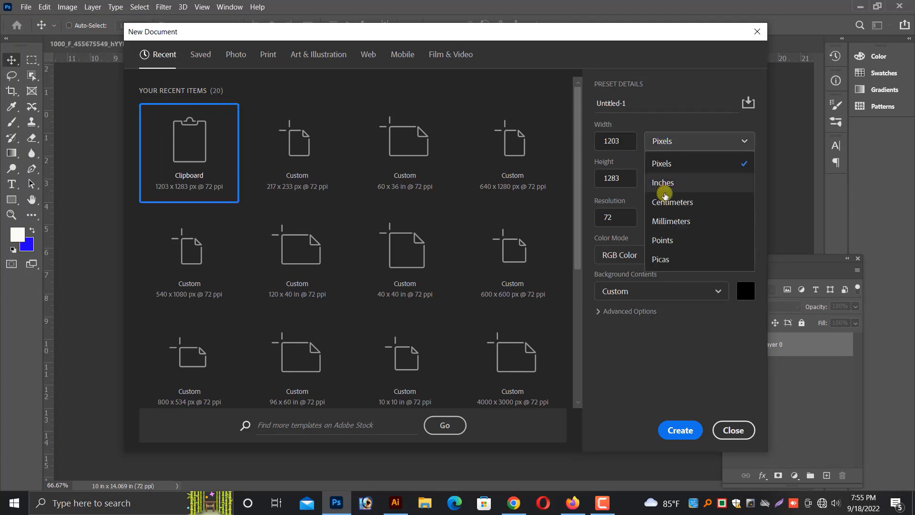
pyautogui.click(675, 180)
pyautogui.write('12')
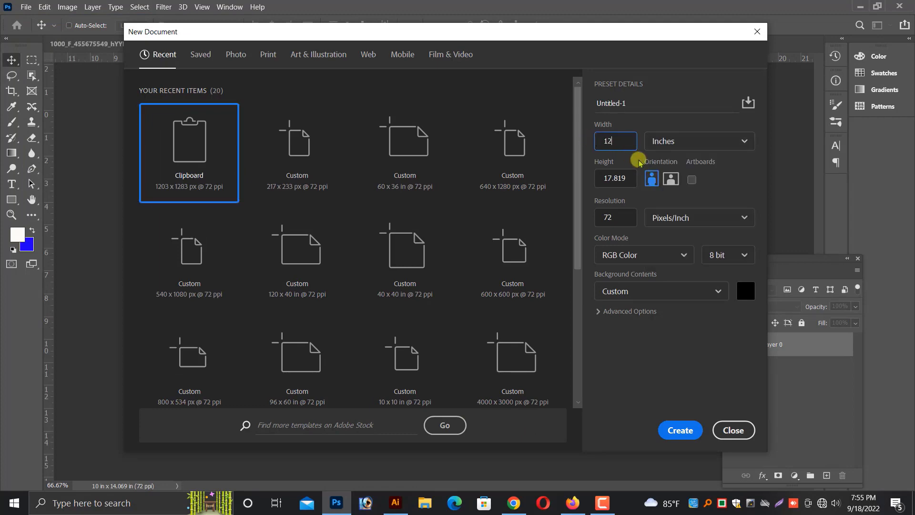
pyautogui.write('0')
pyautogui.press('Tab')
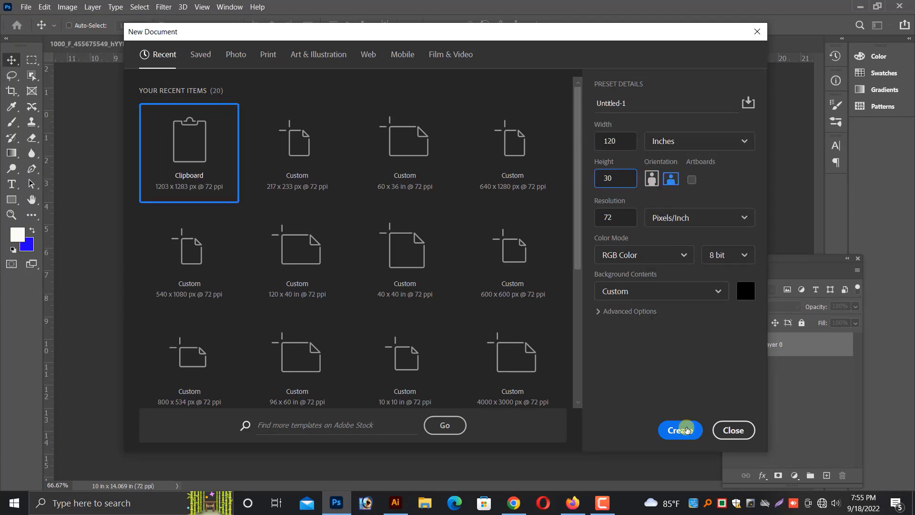
pyautogui.click(687, 430)
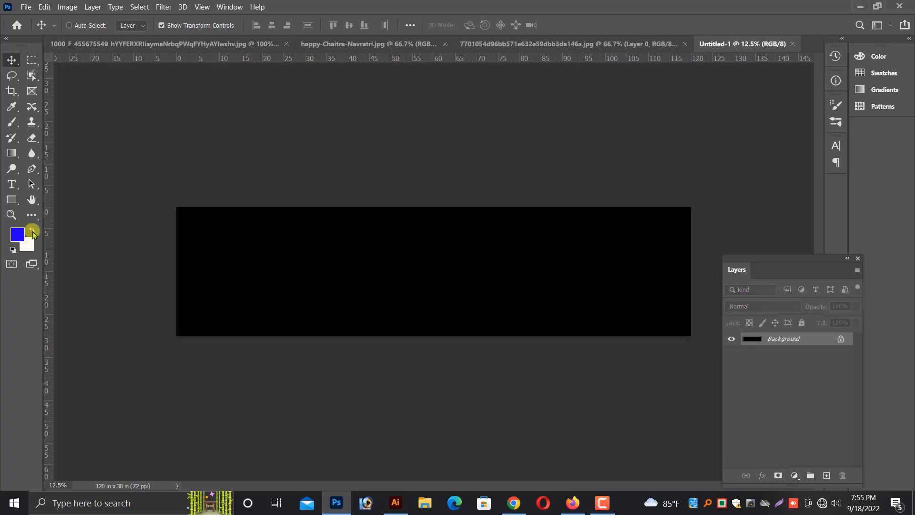
pyautogui.hotkey('ctrl', 'BackSpace')
# Copy the Durga idol photo into the blank banner document and enlarge it to roughly the banner's full height
pyautogui.click(555, 44)
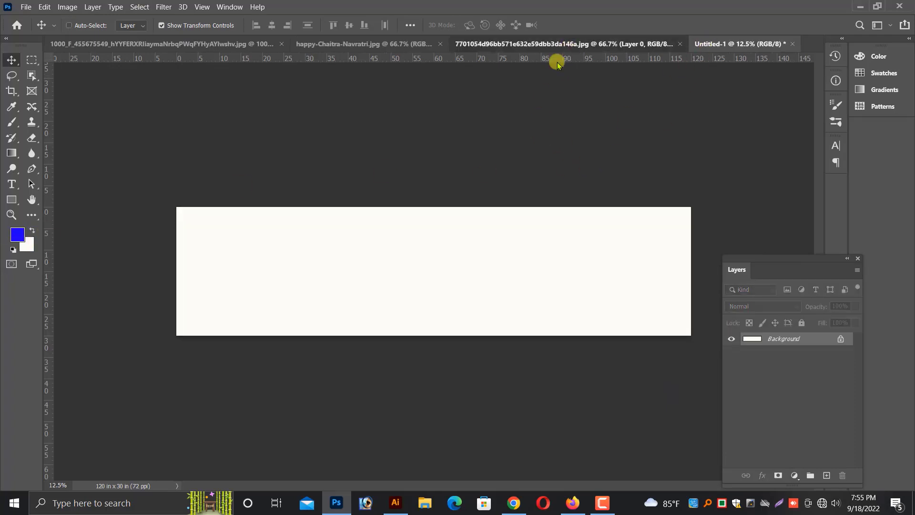
pyautogui.moveTo(444, 261); pyautogui.dragTo(205, 240)
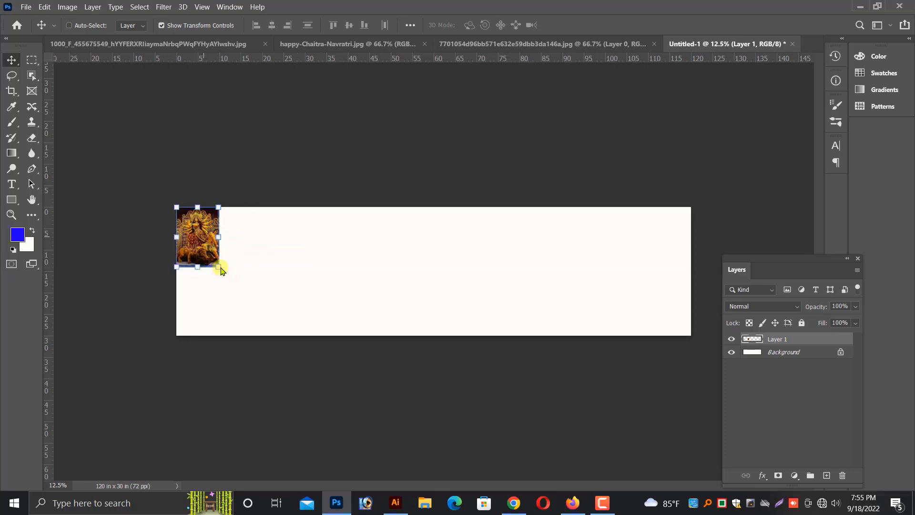
pyautogui.moveTo(221, 270); pyautogui.dragTo(294, 323)
pyautogui.press('Return')
# Position the idol photo at the banner's left end and scale it slightly to fit there
pyautogui.hotkey('ctrl', '+')
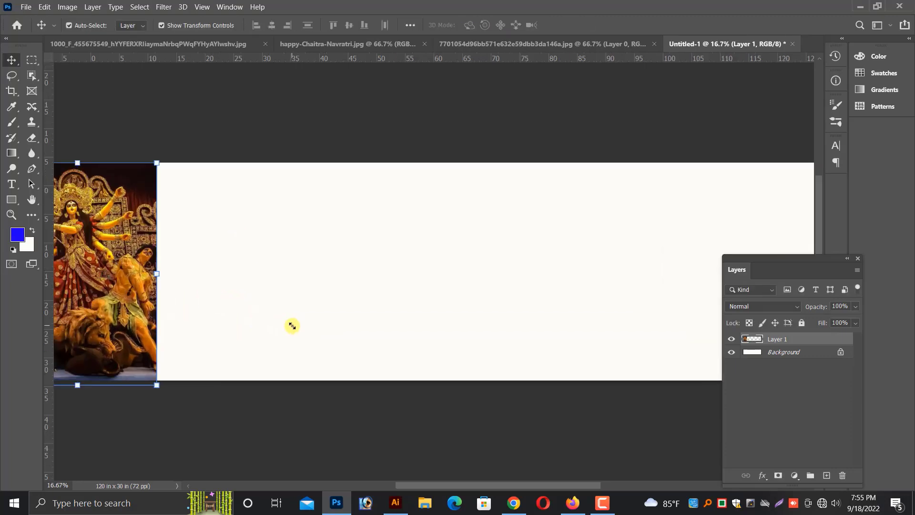
pyautogui.moveTo(247, 273); pyautogui.dragTo(437, 259)
pyautogui.hotkey('ctrl', '+')
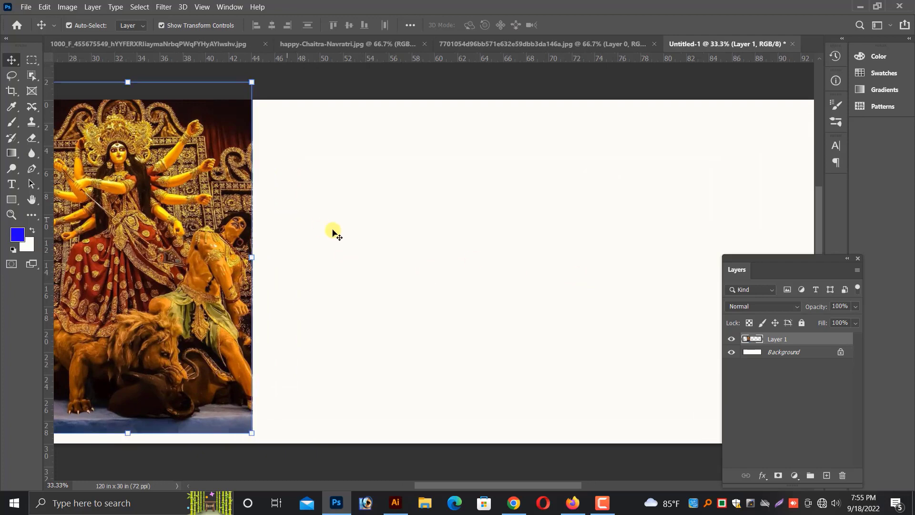
pyautogui.hotkey('ctrl', '-')
pyautogui.hotkey('ctrl', '-')
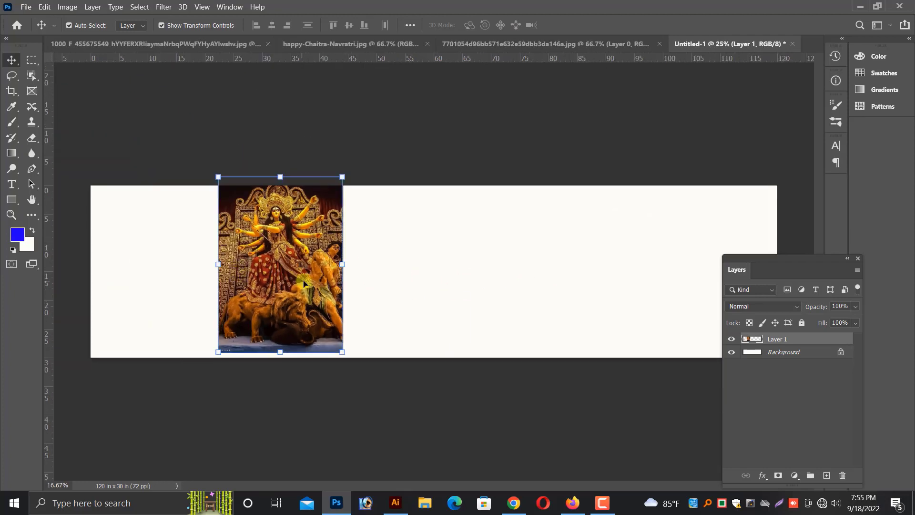
pyautogui.moveTo(303, 280); pyautogui.dragTo(171, 283)
pyautogui.hotkey('ctrl', 't')
pyautogui.moveTo(214, 361); pyautogui.dragTo(223, 366)
pyautogui.press('Return')
# Open the Happy Durga Puja image whose file name starts with 1000_F_455675549 and convert its Background into a regular layer
pyautogui.hotkey('ctrl', 'o')
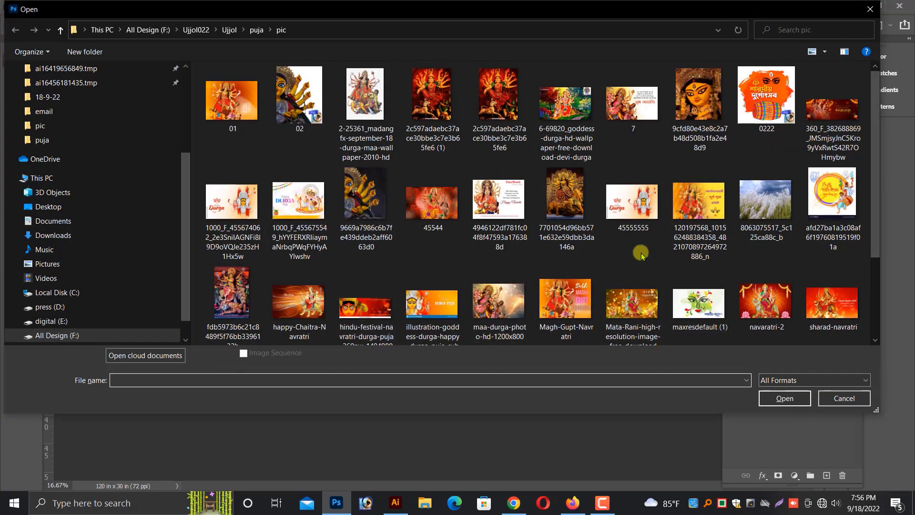
pyautogui.scroll(-2, 642, 252)
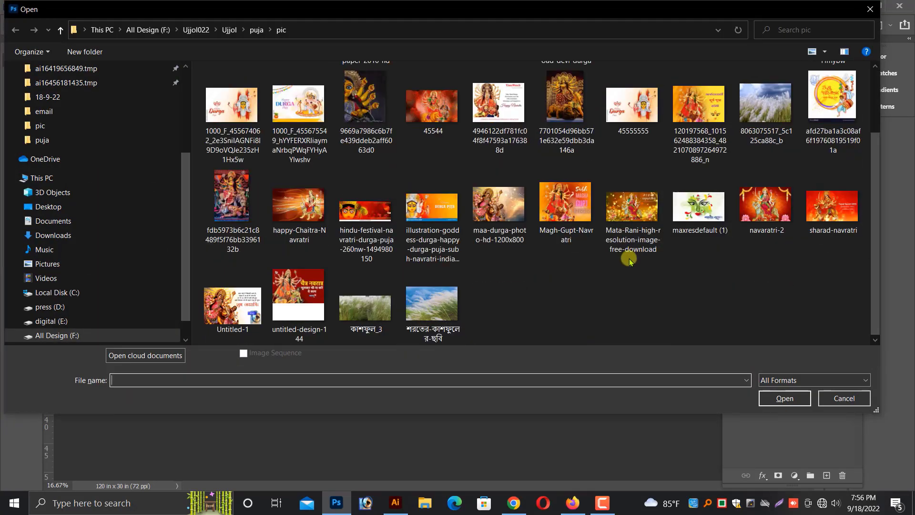
pyautogui.scroll(2, 632, 254)
pyautogui.doubleClick(327, 215)
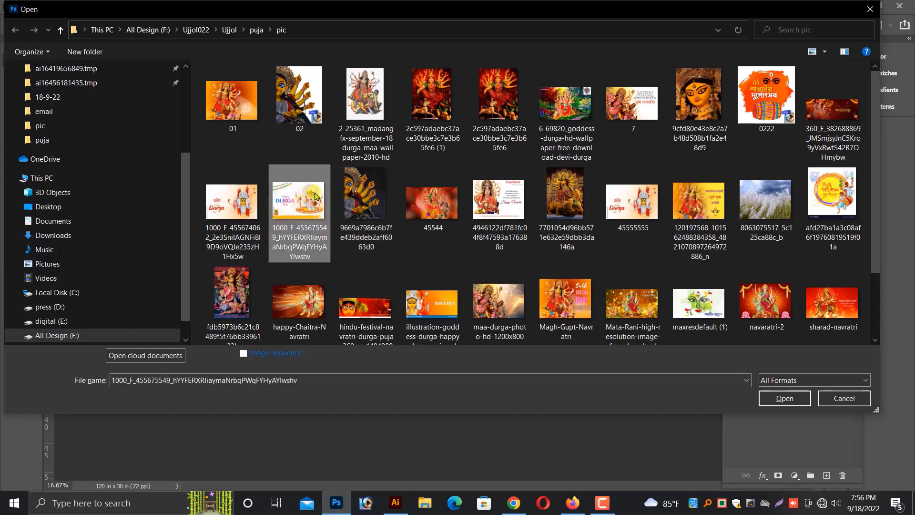
pyautogui.doubleClick(784, 344)
pyautogui.press('Return')
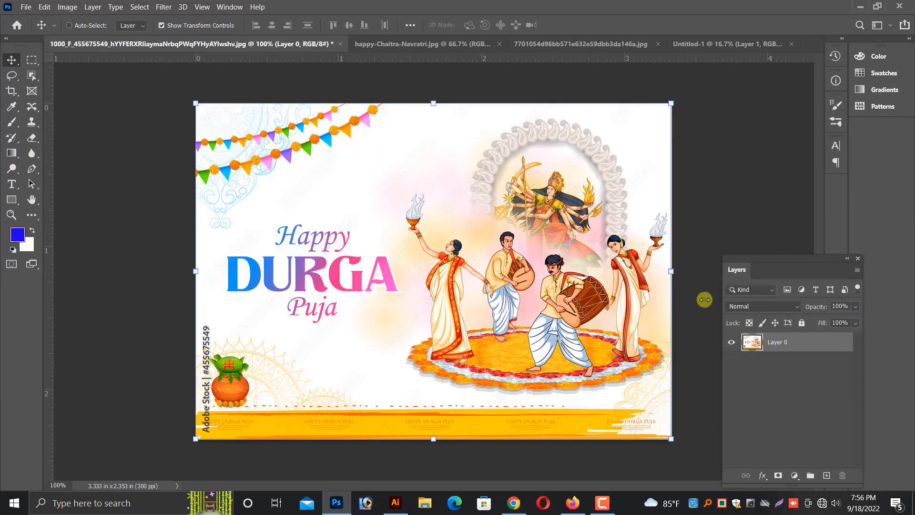
# Copy the Happy Durga Puja picture into the banner at its right end and enlarge it to slightly more than the banner's height
pyautogui.moveTo(583, 311); pyautogui.dragTo(466, 94)
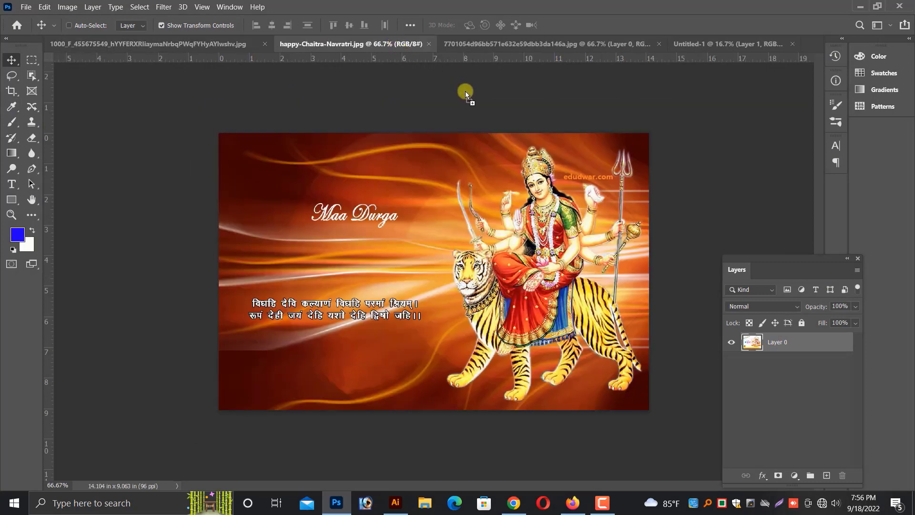
pyautogui.moveTo(591, 46); pyautogui.dragTo(745, 209)
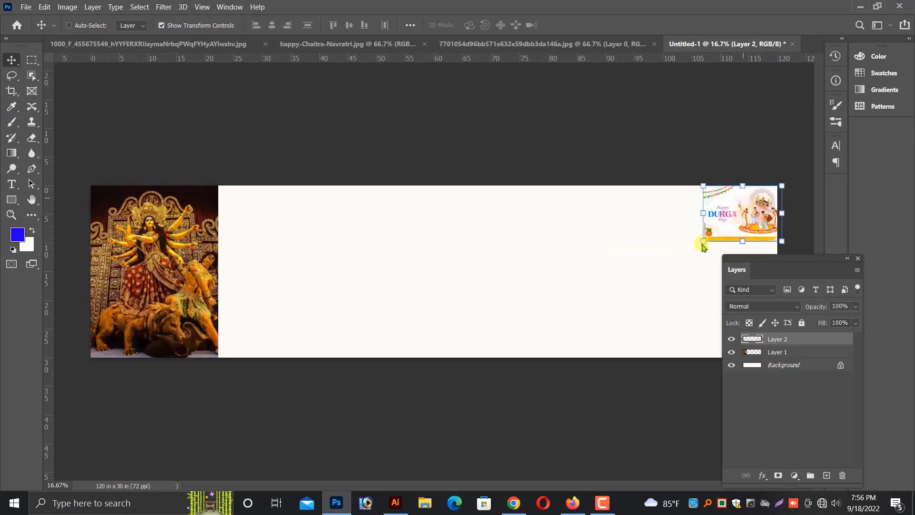
pyautogui.moveTo(588, 341); pyautogui.dragTo(531, 368)
pyautogui.hotkey('ctrl', '+')
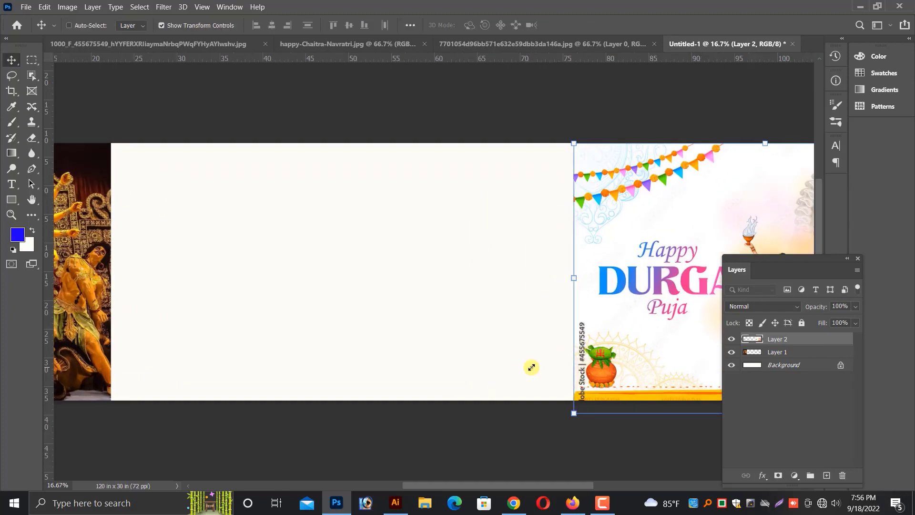
pyautogui.moveTo(506, 442); pyautogui.dragTo(295, 425)
pyautogui.moveTo(415, 376); pyautogui.dragTo(470, 323)
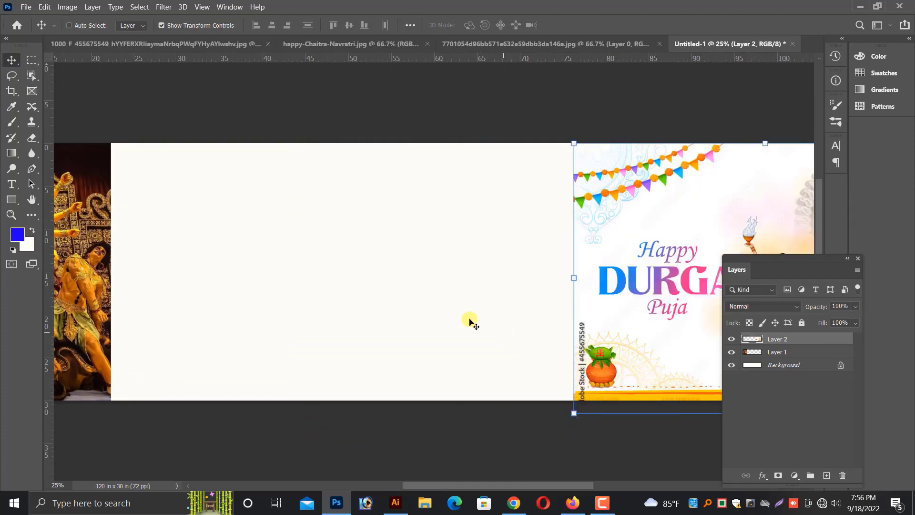
# Shift the Happy Durga Puja picture about 0.9 in left so its right edge lines up with the banner's right edge
pyautogui.click(31, 201)
pyautogui.moveTo(594, 265); pyautogui.dragTo(348, 267)
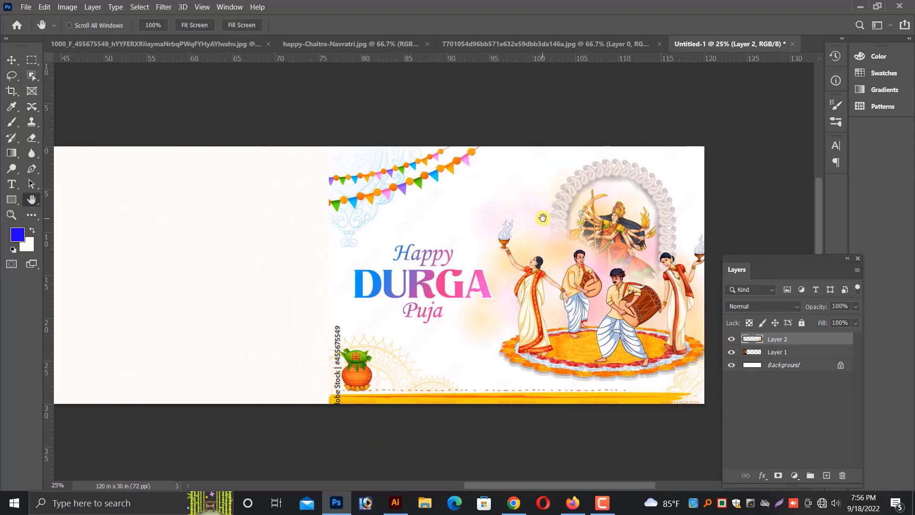
pyautogui.hotkey('ctrl', '+')
pyautogui.moveTo(556, 245); pyautogui.dragTo(502, 248)
pyautogui.moveTo(630, 267); pyautogui.dragTo(533, 230)
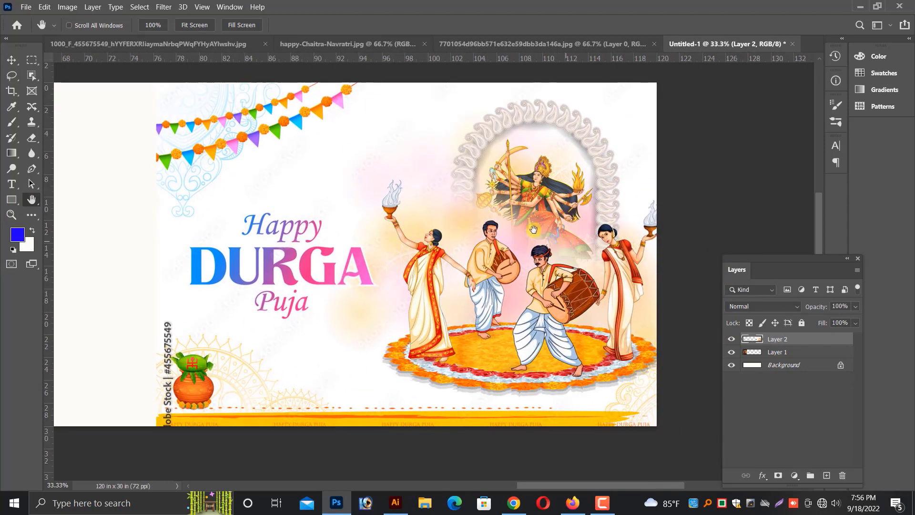
pyautogui.click(11, 59)
pyautogui.moveTo(657, 236); pyautogui.dragTo(646, 236)
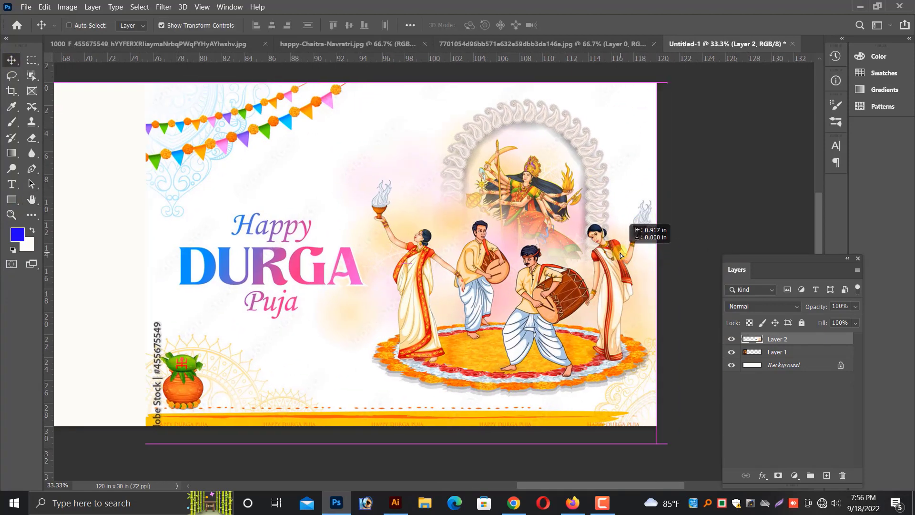
# Erase the Happy Durga Puja lettering and fade the picture's left side into the background using a soft 1200 px eraser
pyautogui.click(31, 138)
pyautogui.press(']')
pyautogui.press(']')
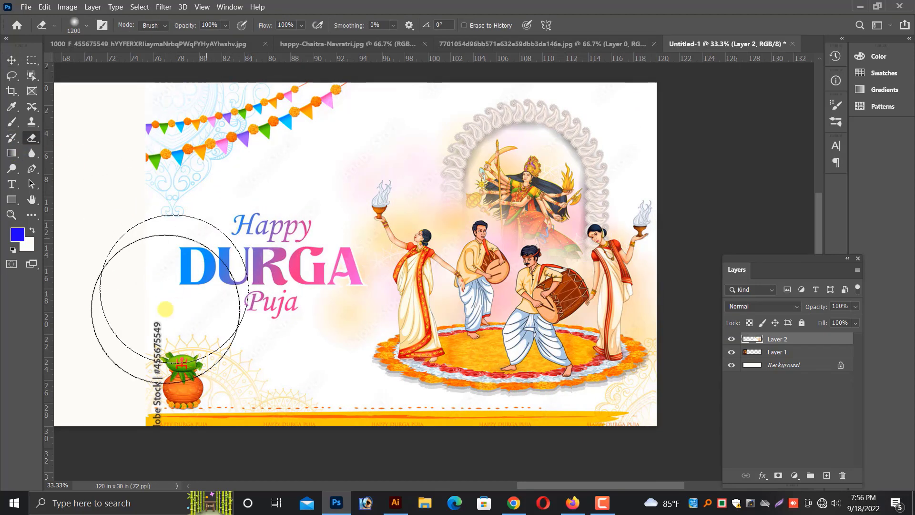
pyautogui.moveTo(166, 309)
pyautogui.mouseDown()
pyautogui.moveTo(201, 258)
pyautogui.moveTo(224, 249)
pyautogui.moveTo(187, 419)
pyautogui.moveTo(250, 441)
pyautogui.moveTo(240, 247)
pyautogui.moveTo(186, 147)
pyautogui.moveTo(141, 193)
pyautogui.moveTo(137, 215)
pyautogui.moveTo(135, 174)
pyautogui.moveTo(172, 220)
pyautogui.mouseUp()
pyautogui.hotkey('ctrl', 'z')
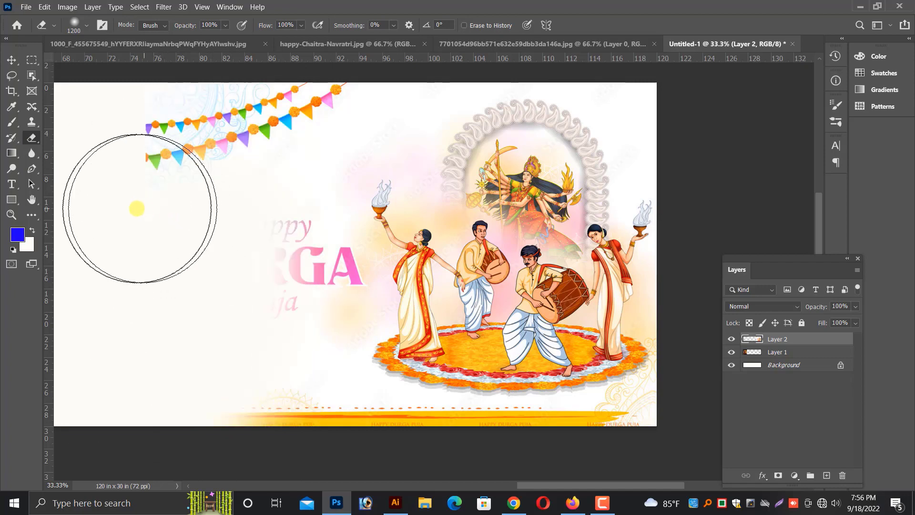
pyautogui.moveTo(114, 200)
pyautogui.mouseDown()
pyautogui.moveTo(89, 151)
pyautogui.moveTo(81, 98)
pyautogui.moveTo(104, 226)
pyautogui.moveTo(141, 259)
pyautogui.moveTo(267, 268)
pyautogui.moveTo(251, 272)
pyautogui.moveTo(255, 253)
pyautogui.moveTo(282, 272)
pyautogui.mouseUp()
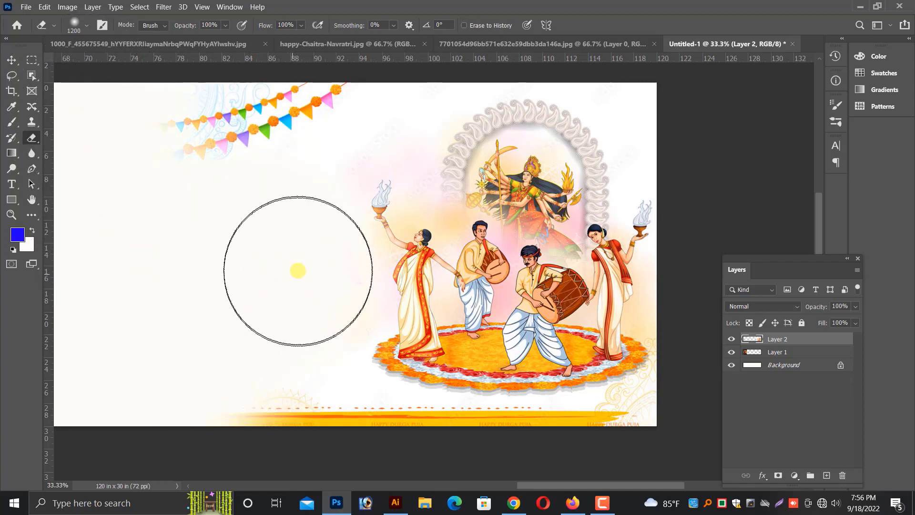
pyautogui.hotkey('ctrl', '-')
pyautogui.hotkey('ctrl', '-')
pyautogui.press('Delete')
pyautogui.press('Delete')
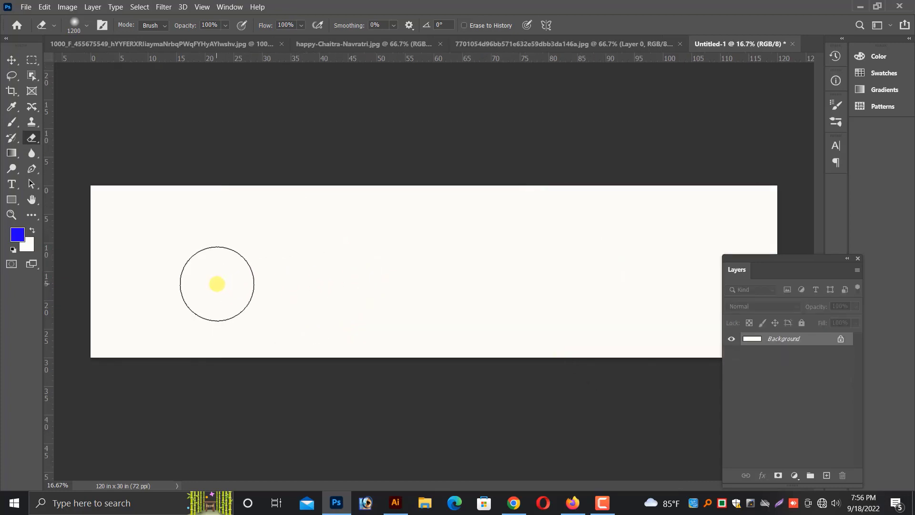
pyautogui.hotkey('ctrl', 'z')
pyautogui.hotkey('ctrl', '-')
pyautogui.press('Delete')
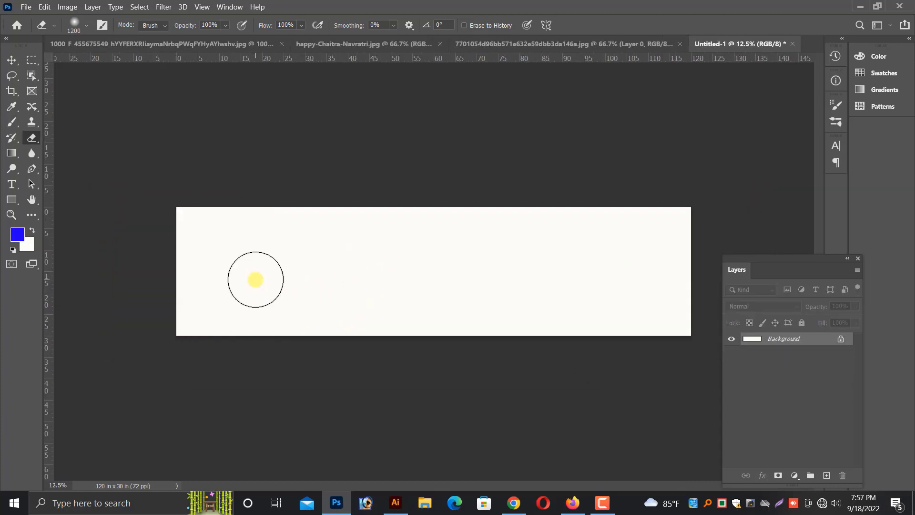
pyautogui.hotkey('ctrl', 'z')
pyautogui.hotkey('ctrl', 'shift', 'z')
pyautogui.hotkey('ctrl', 'z')
pyautogui.hotkey('ctrl', 'z')
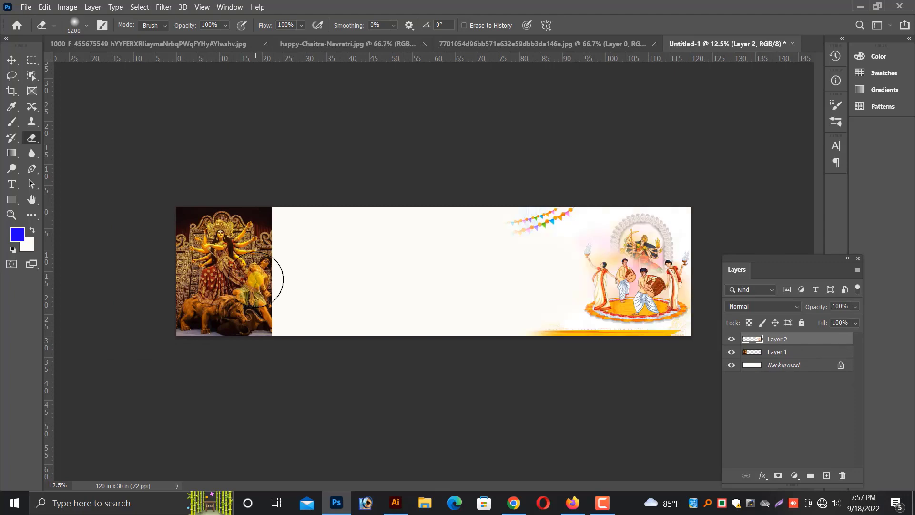
# Select the layer of the Durga idol photo at the banner's left end with the Move tool
pyautogui.press('v')
pyautogui.hotkey('ctrl', '+')
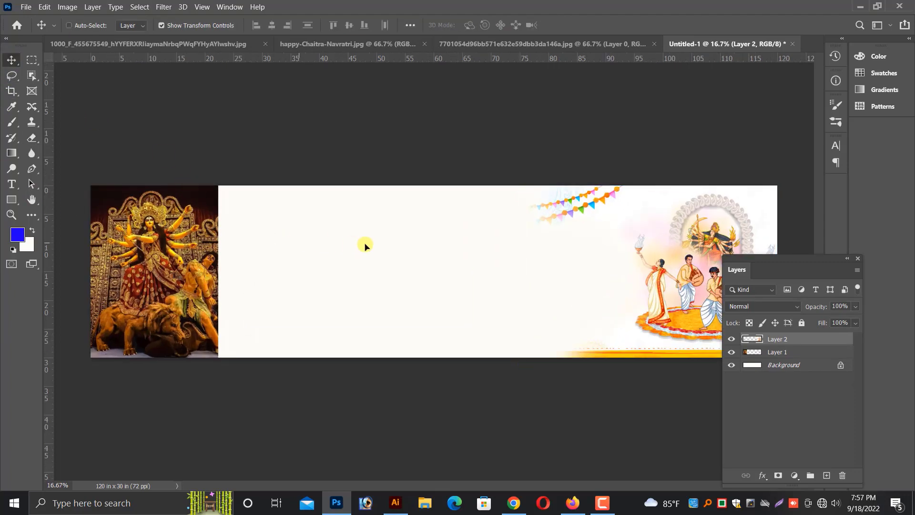
pyautogui.hotkey('ctrl', '+')
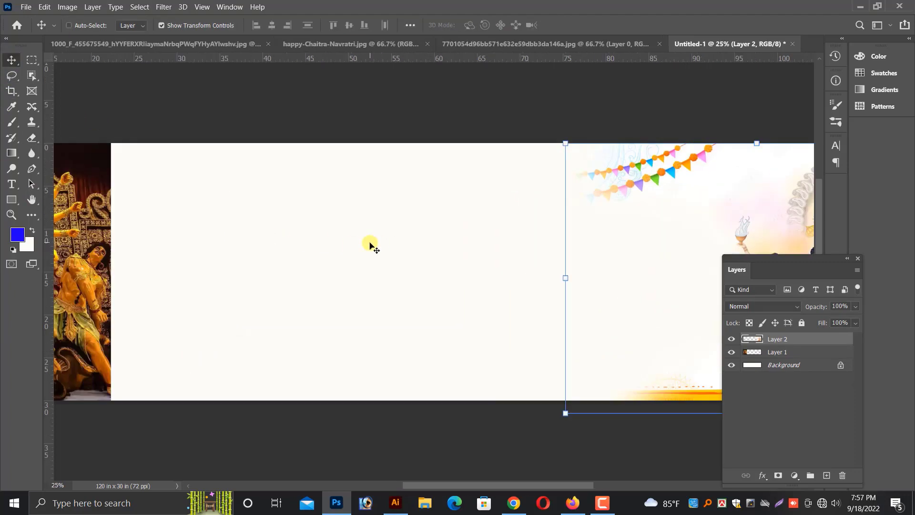
pyautogui.hscroll(-3, 486, 243)
pyautogui.hotkey('ctrl', '+')
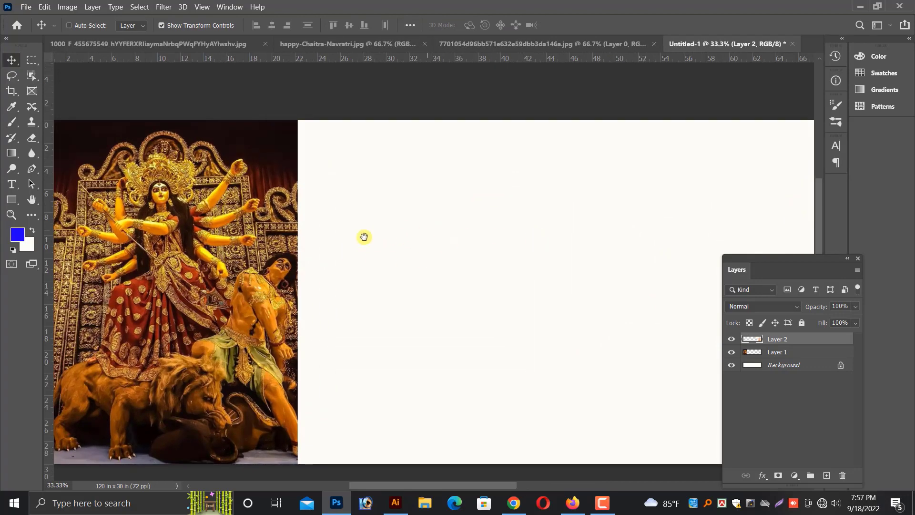
pyautogui.rightClick(241, 243)
pyautogui.click(260, 247)
pyautogui.scroll(-2, 269, 261)
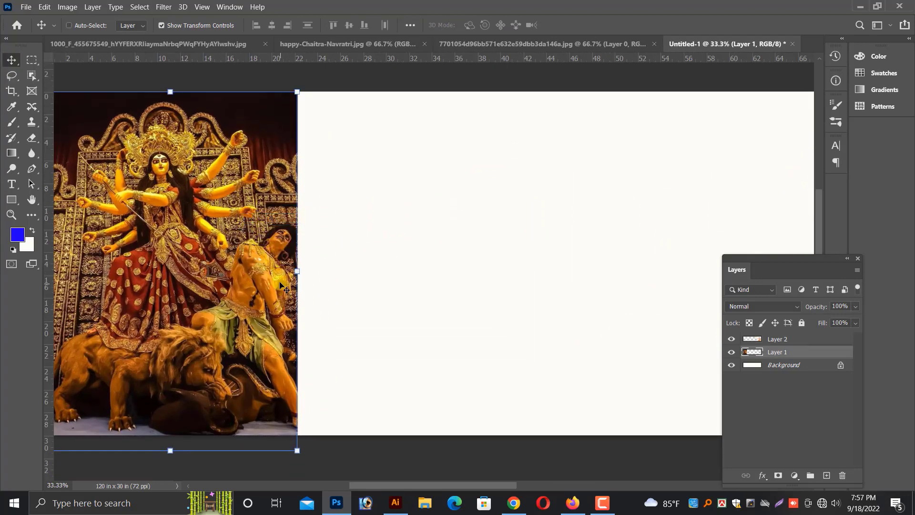
# Open maa-durga-photo-hd-1200x800, cut its whole picture to the clipboard, and close the file without saving
pyautogui.hotkey('ctrl', 'o')
pyautogui.scroll(-3, 257, 272)
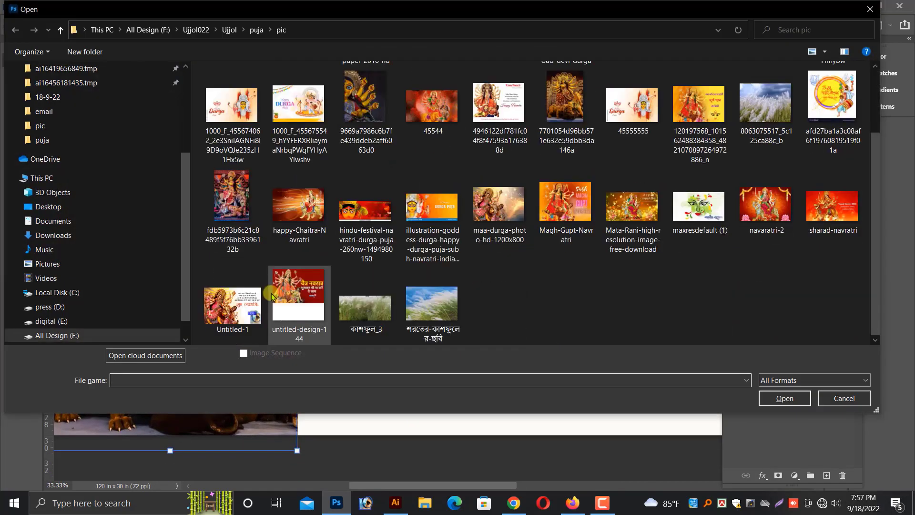
pyautogui.click(245, 314)
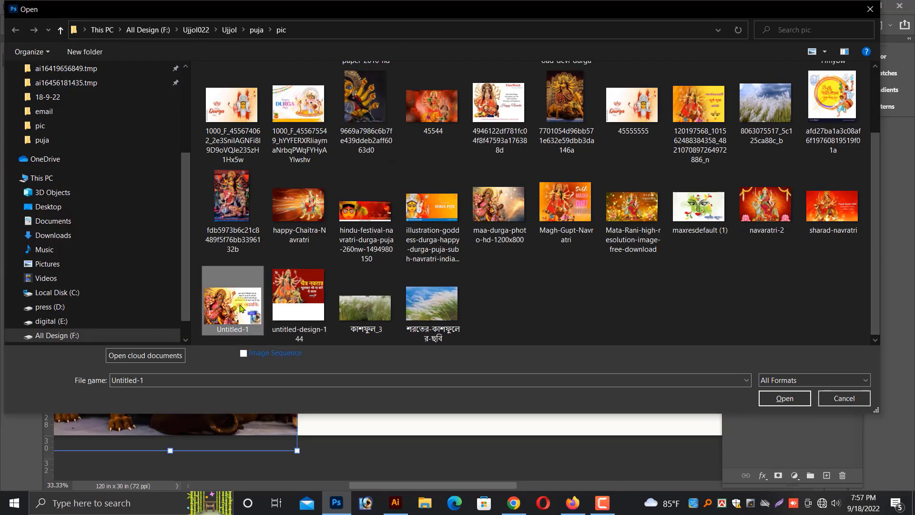
pyautogui.click(499, 204)
pyautogui.click(787, 398)
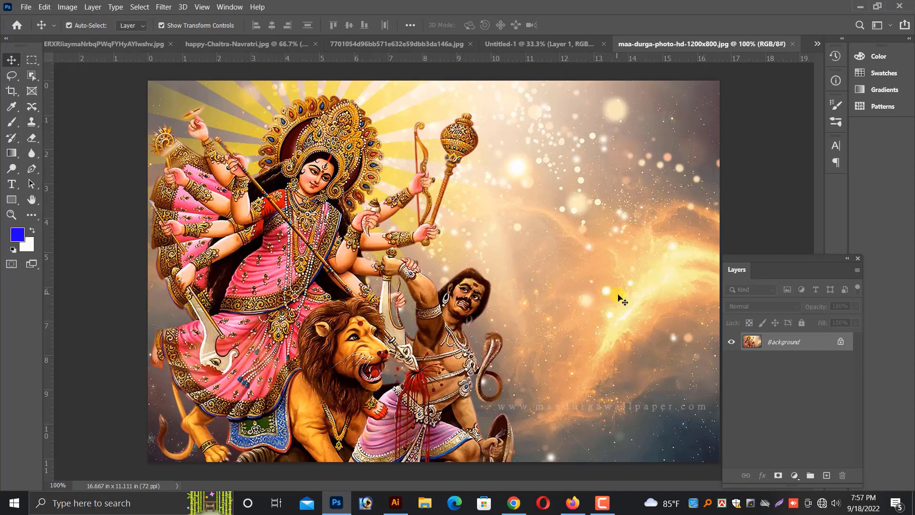
pyautogui.hotkey('ctrl', 'a')
pyautogui.hotkey('ctrl', 'x')
pyautogui.hotkey('ctrl', 'w')
pyautogui.click(474, 200)
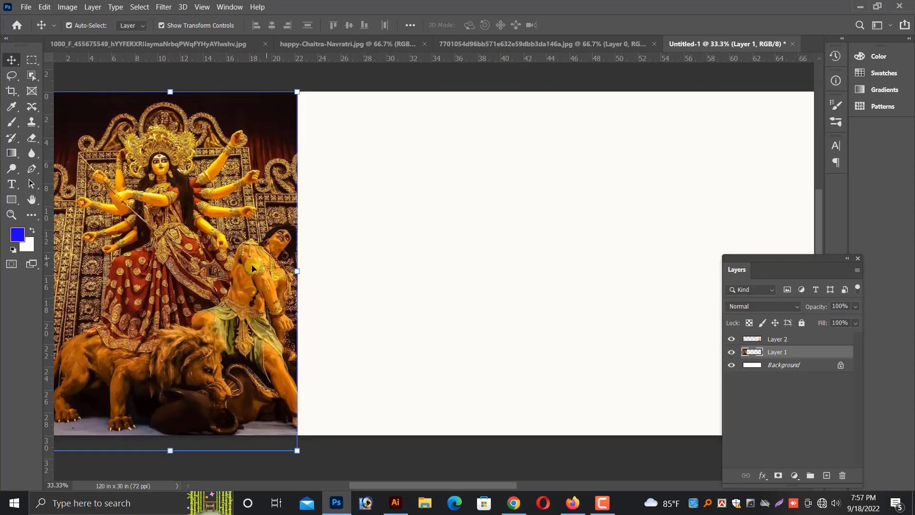
# Replace the idol photo in the banner with the pasted Maa Durga picture, placed at the banner's top-left corner
pyautogui.hotkey('ctrl', '-')
pyautogui.press('Delete')
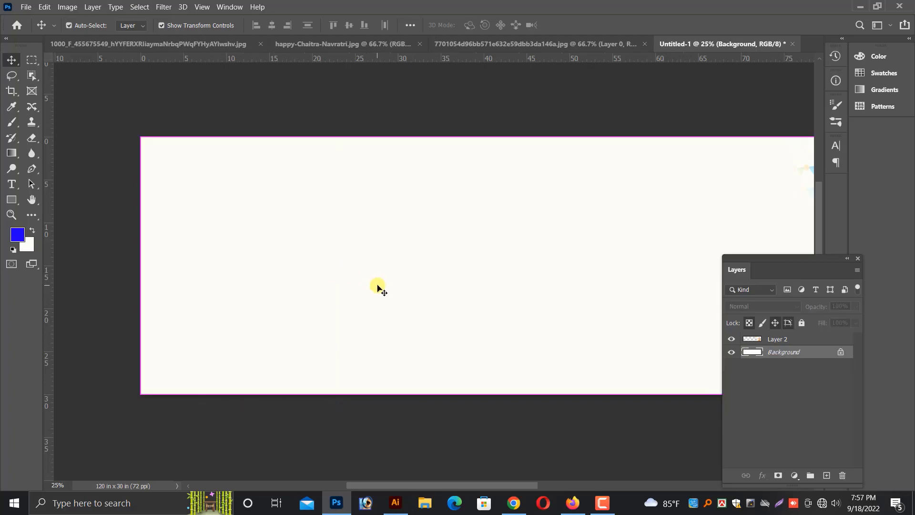
pyautogui.hotkey('ctrl', 'v')
pyautogui.moveTo(476, 265); pyautogui.dragTo(200, 185)
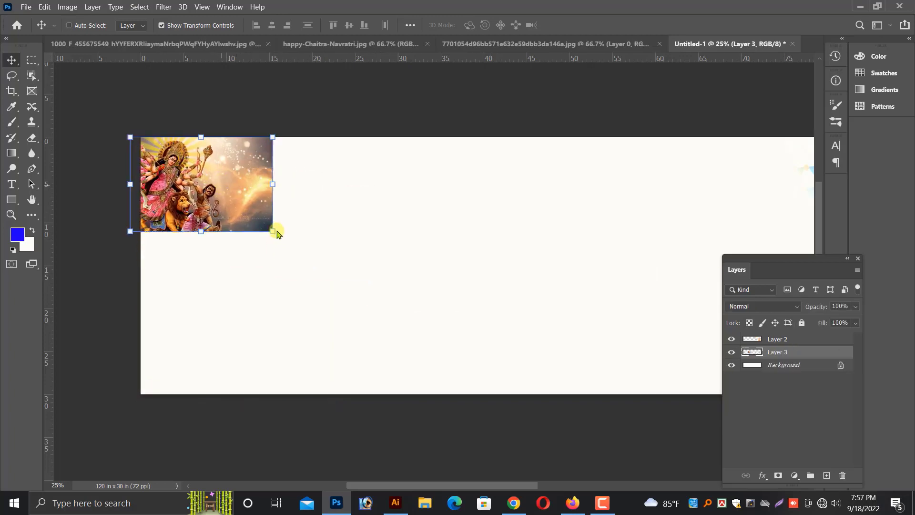
# Enlarge the Maa Durga picture to the banner's full height and align its left edge with the banner's left edge
pyautogui.moveTo(272, 232); pyautogui.dragTo(517, 372)
pyautogui.press('Return')
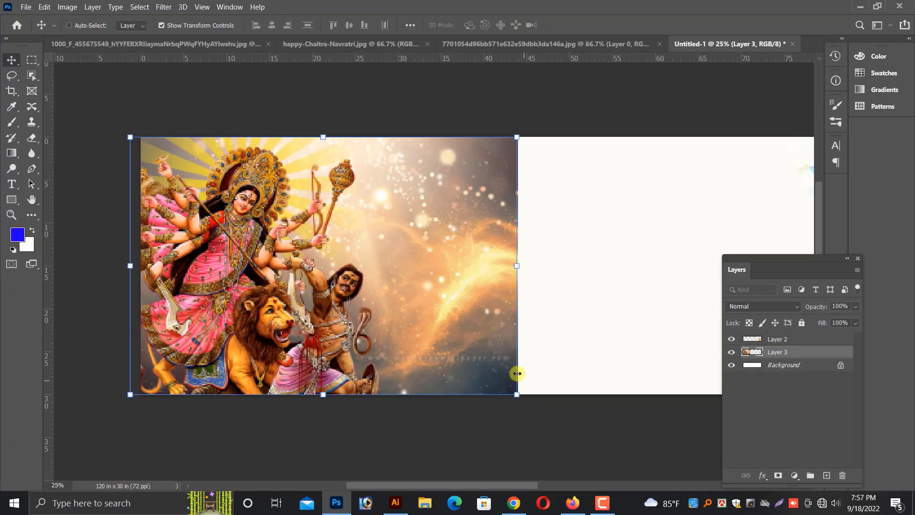
pyautogui.moveTo(379, 312); pyautogui.dragTo(390, 312)
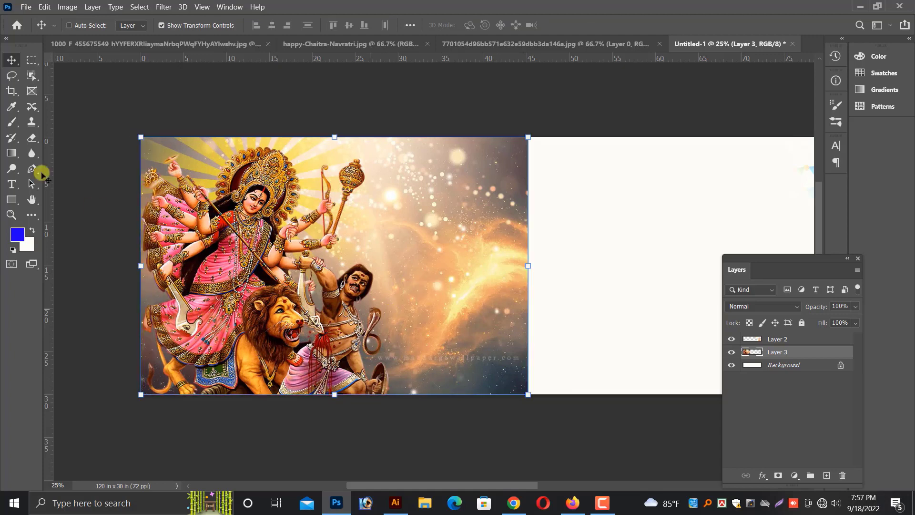
# Fade the right side of the Maa Durga picture into the white background using a soft 2100 px eraser
pyautogui.click(32, 137)
pyautogui.press(']')
pyautogui.press(']')
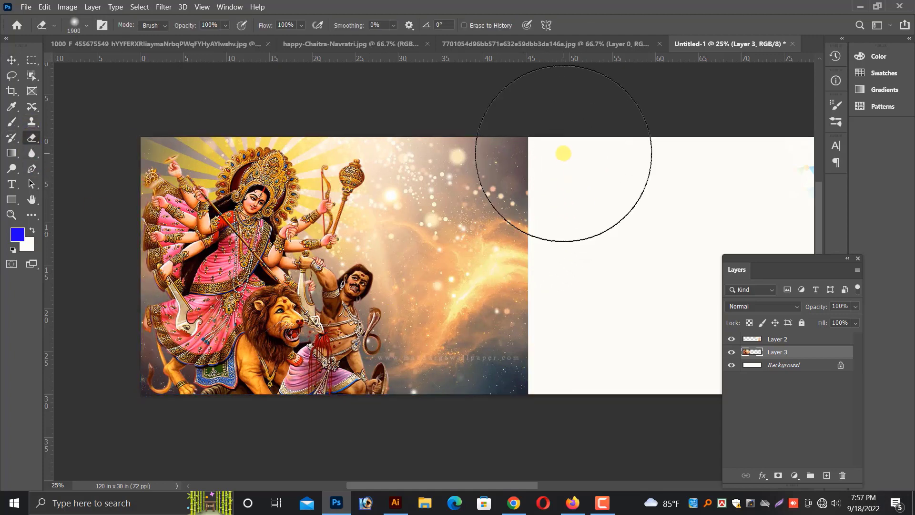
pyautogui.press(']')
pyautogui.press(']')
pyautogui.moveTo(559, 164)
pyautogui.mouseDown()
pyautogui.moveTo(597, 375)
pyautogui.moveTo(451, 67)
pyautogui.moveTo(560, 311)
pyautogui.moveTo(573, 65)
pyautogui.mouseUp()
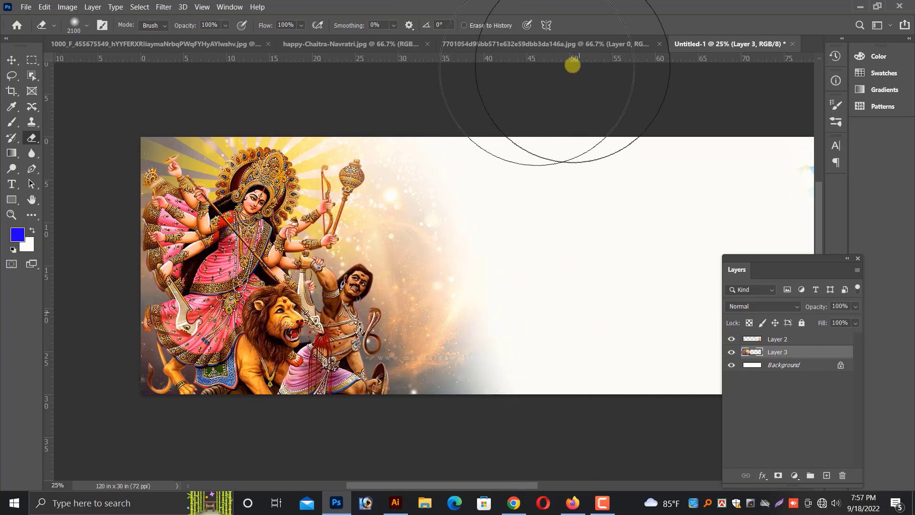
pyautogui.press('v')
pyautogui.hotkey('ctrl', '-')
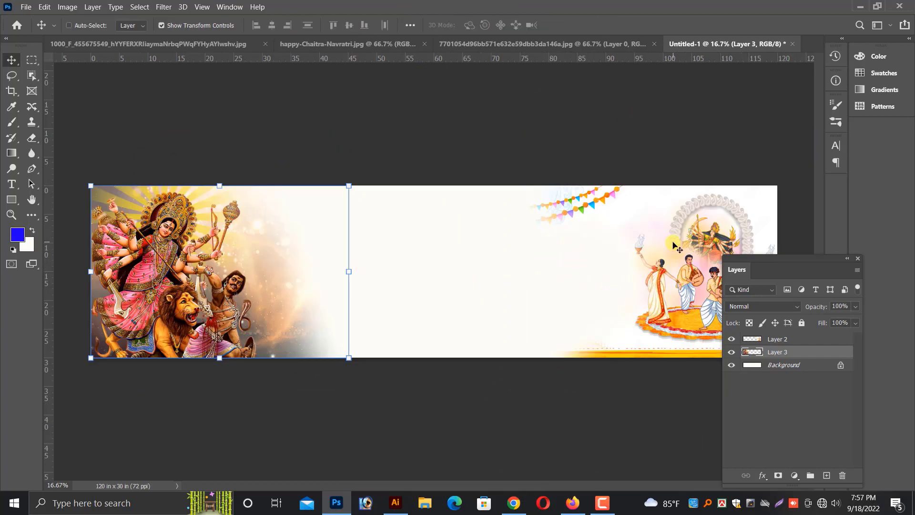
# Make the banner's Background layer active and open the kash grass picture শরতের-কাশফুলের-ছবি
pyautogui.rightClick(673, 245)
pyautogui.click(684, 250)
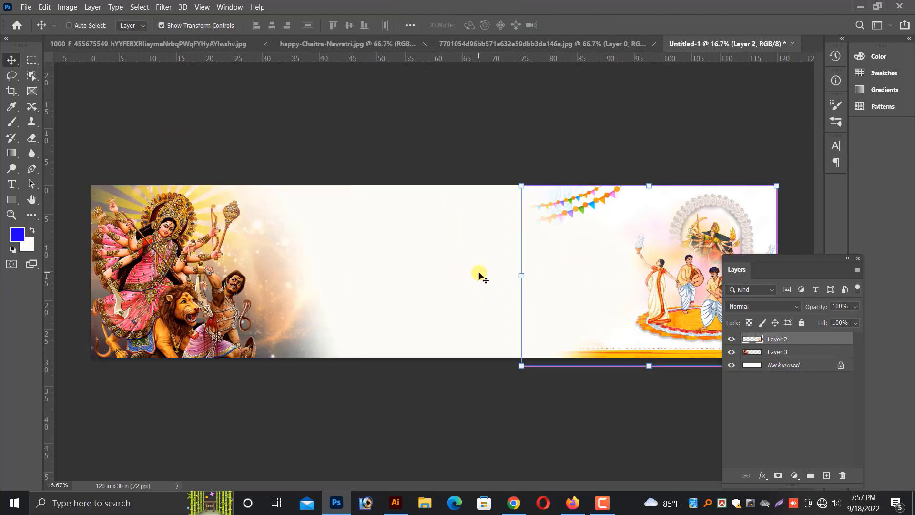
pyautogui.keyDown('ctrl'); pyautogui.click(479, 275); pyautogui.keyUp('ctrl')
pyautogui.hotkey('ctrl', '+')
pyautogui.hotkey('ctrl', 'o')
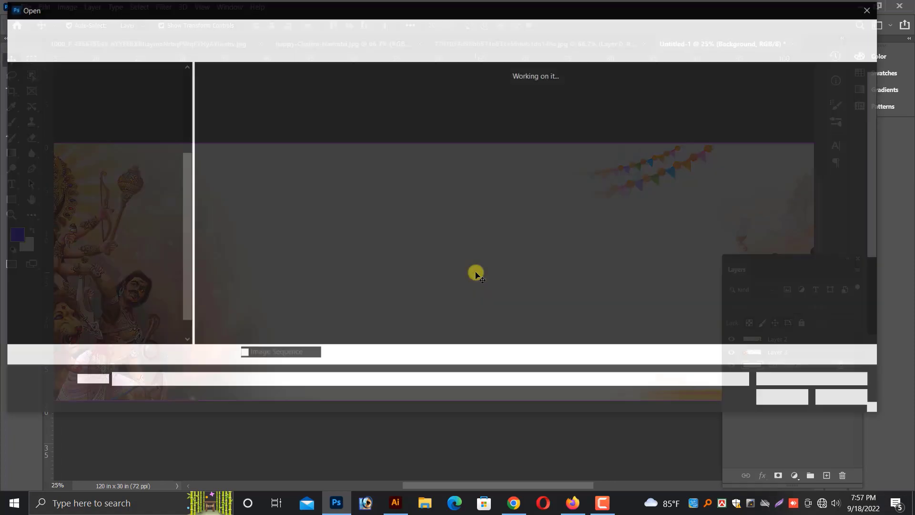
pyautogui.scroll(-3, 491, 257)
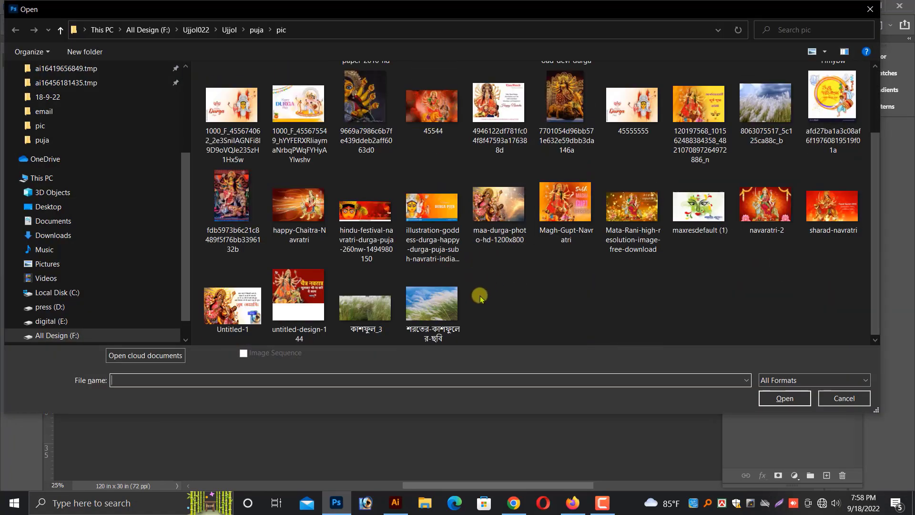
pyautogui.click(432, 313)
pyautogui.doubleClick(432, 314)
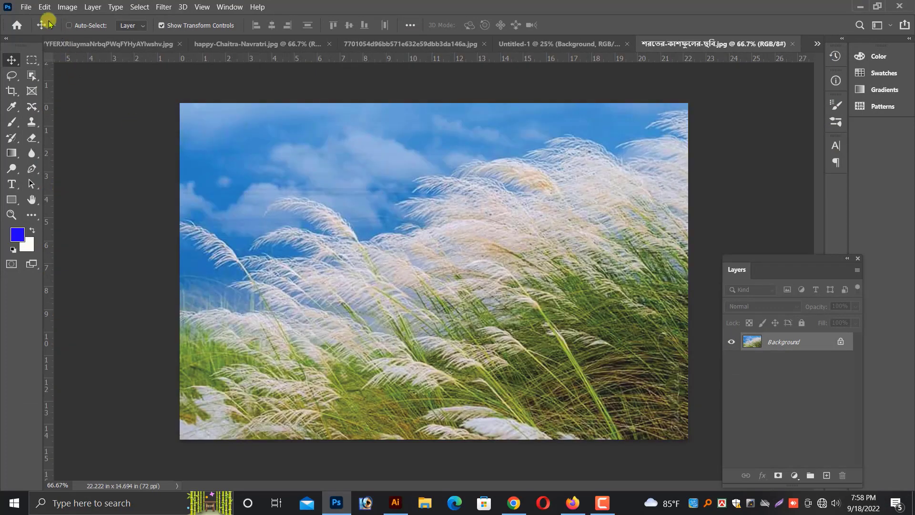
# Shift the kash grass picture's hue slightly with Hue/Saturation so the sky turns deeper violet-blue and the grass greener
pyautogui.hotkey('ctrl', 'u')
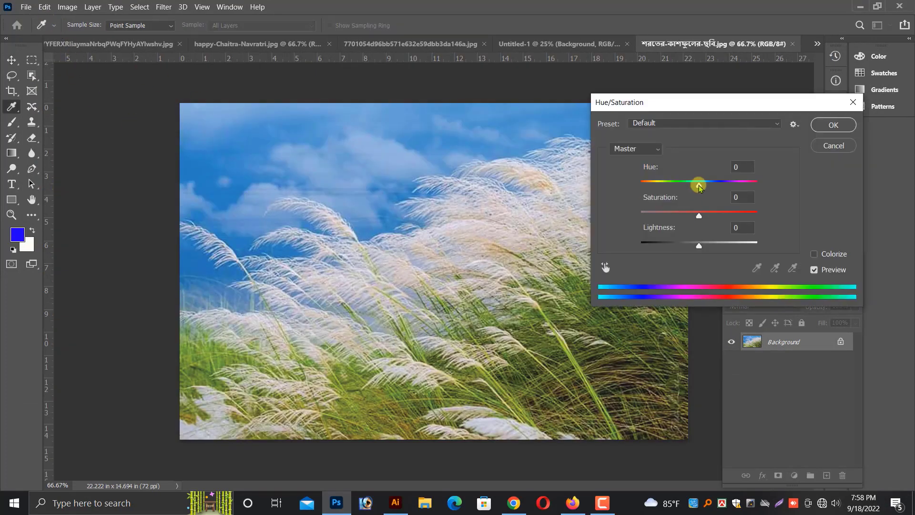
pyautogui.moveTo(699, 187); pyautogui.dragTo(709, 186)
pyautogui.press('Return')
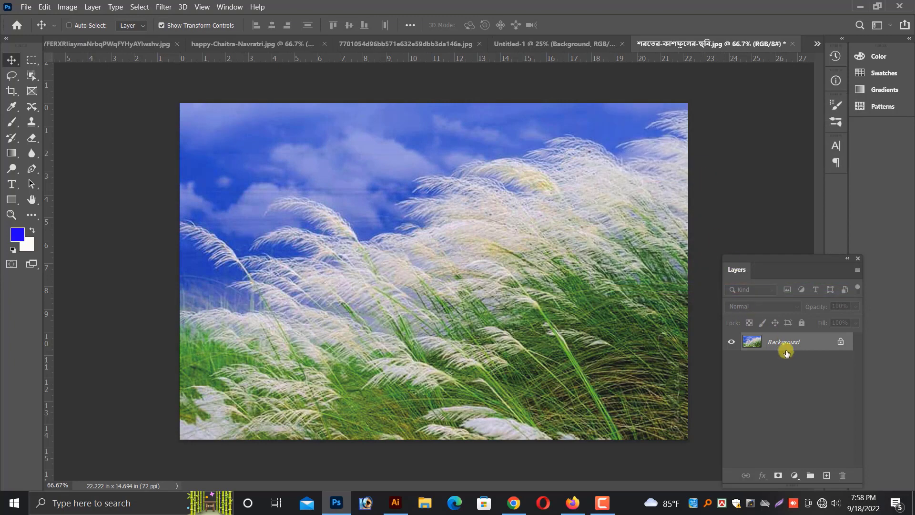
# Resize the kash grass picture to 30 inches wide, keeping its proportions
pyautogui.click(45, 7)
pyautogui.moveTo(67, 7)
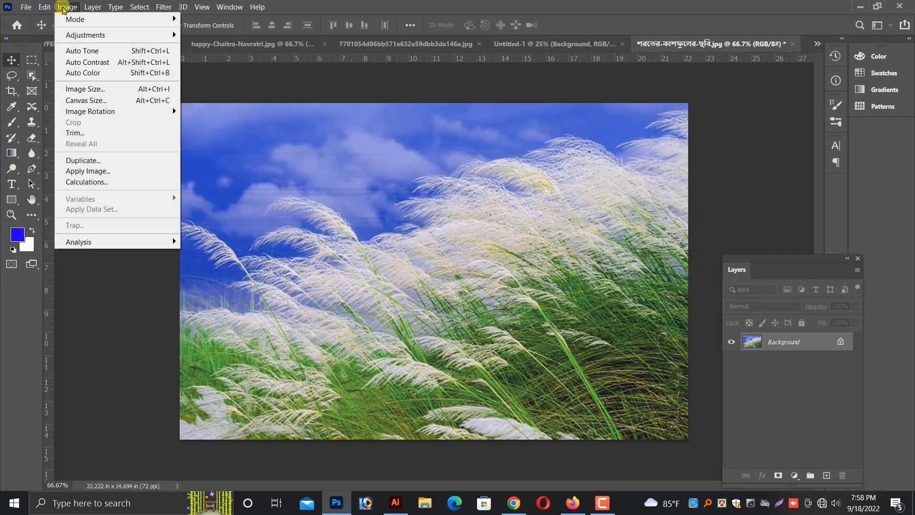
pyautogui.click(134, 90)
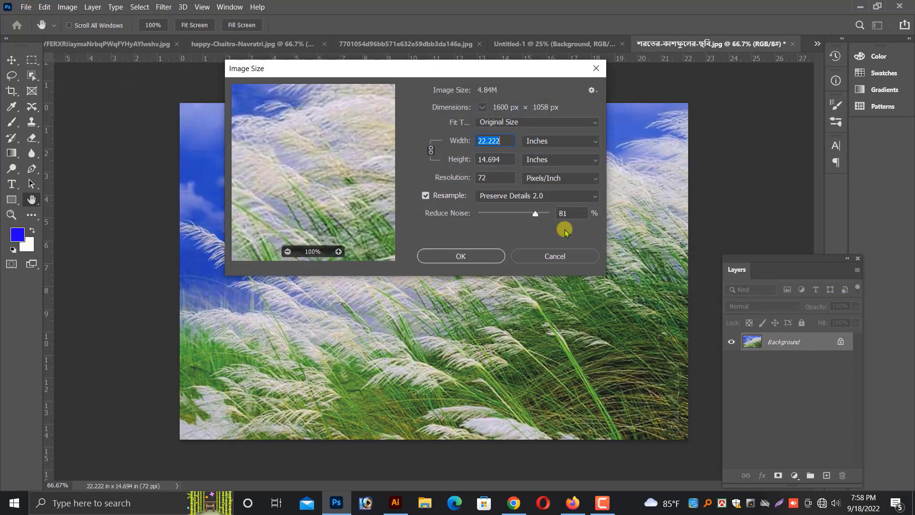
pyautogui.write('30')
pyautogui.press('Return')
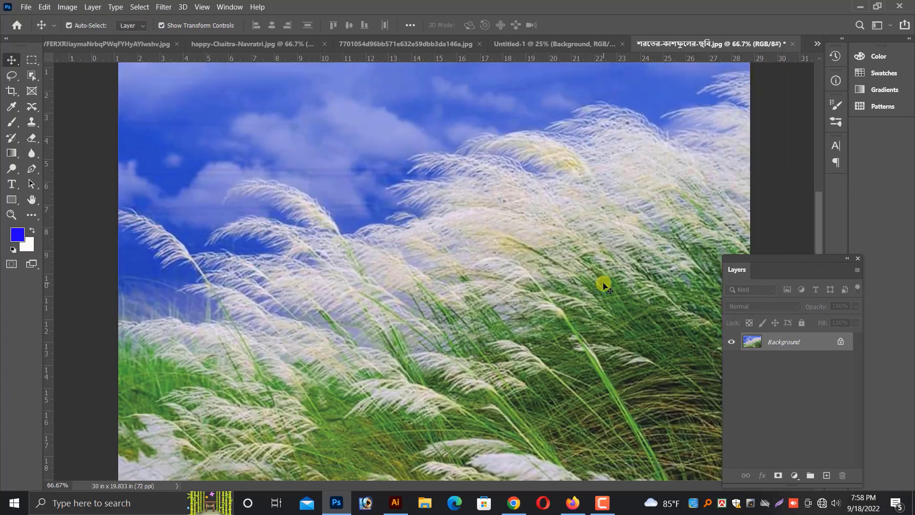
# Copy the kash grass picture, close its file and paste it into the banner directly above the Background layer
pyautogui.hotkey('ctrl', '-')
pyautogui.hotkey('ctrl', 'w')
pyautogui.click(477, 198)
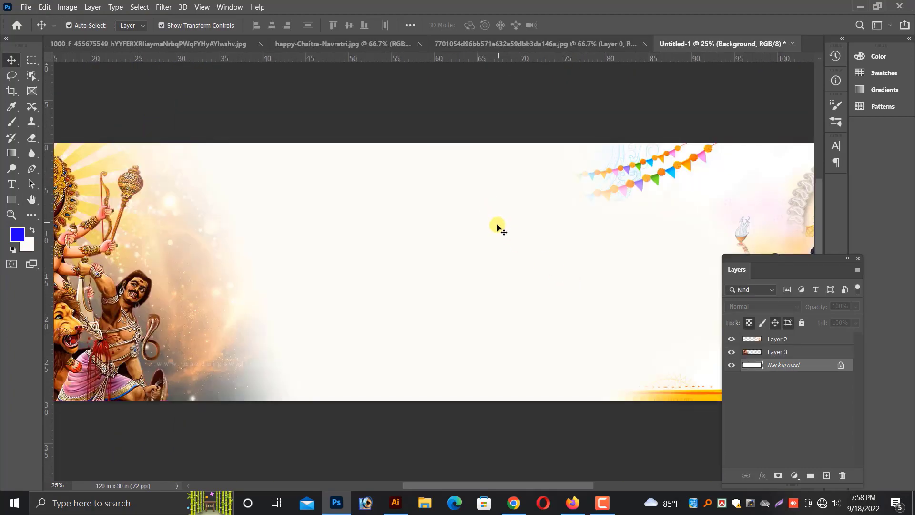
pyautogui.hotkey('ctrl', 'v')
pyautogui.hotkey('ctrl', '-')
# Move the kash grass picture onto the banner's lower edge so its right side runs behind the leftmost dancer
pyautogui.moveTo(462, 285); pyautogui.dragTo(615, 316)
pyautogui.hotkey('ctrl', '+')
pyautogui.moveTo(554, 435); pyautogui.dragTo(332, 405)
pyautogui.hotkey('ctrl', '+')
pyautogui.moveTo(349, 318); pyautogui.dragTo(342, 317)
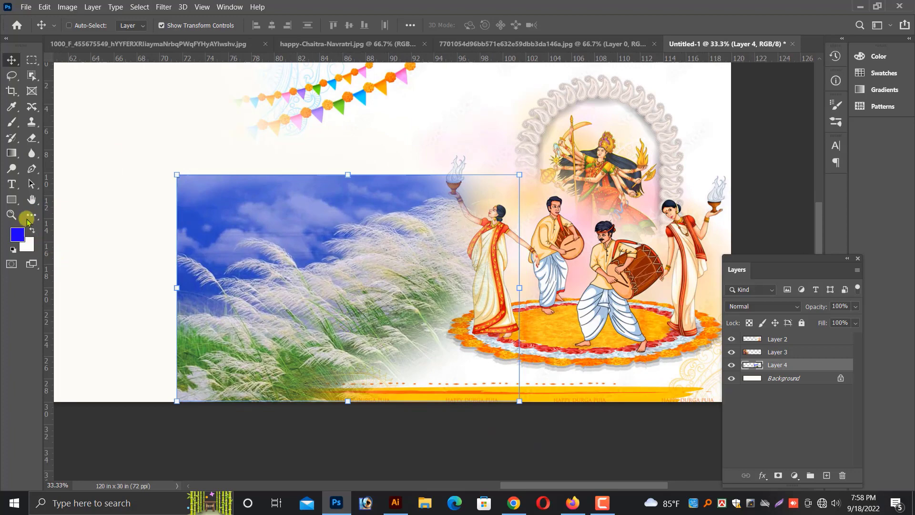
# Fade the top and left edges of the kash grass picture into the white background with a soft 900 px eraser
pyautogui.click(30, 139)
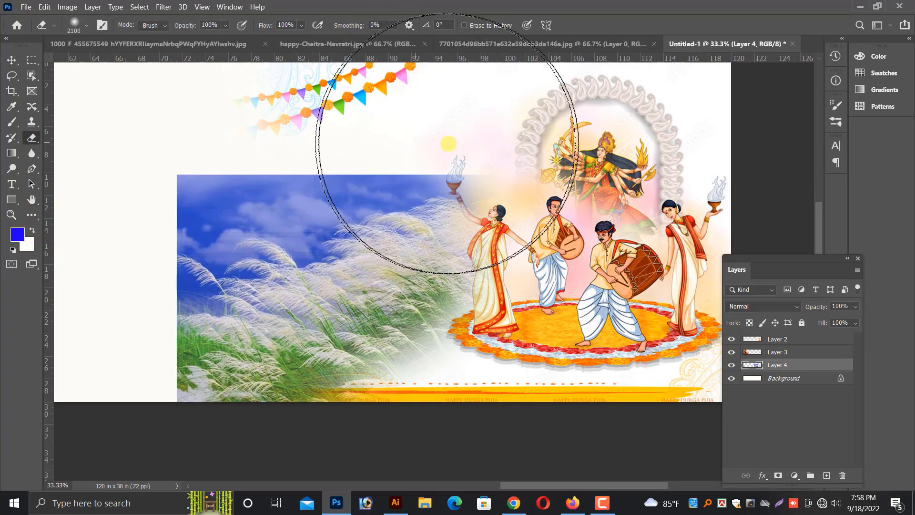
pyautogui.press('p')
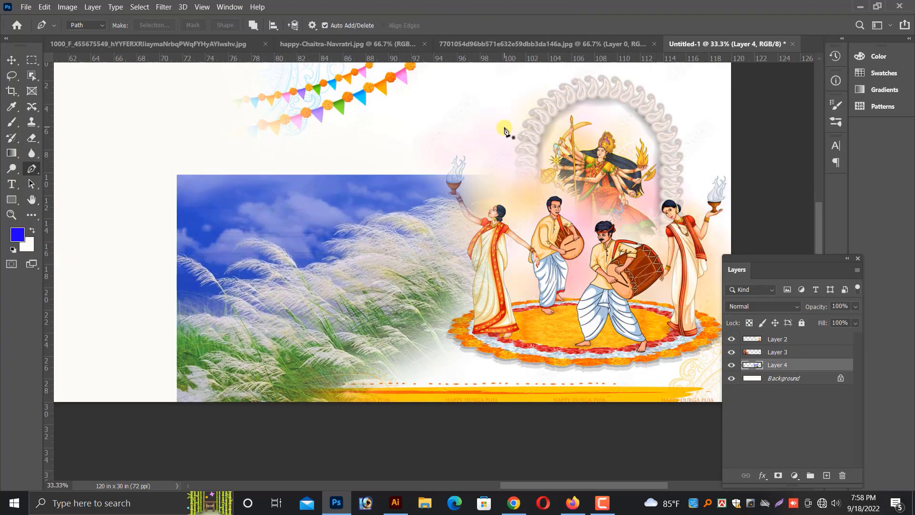
pyautogui.click(32, 139)
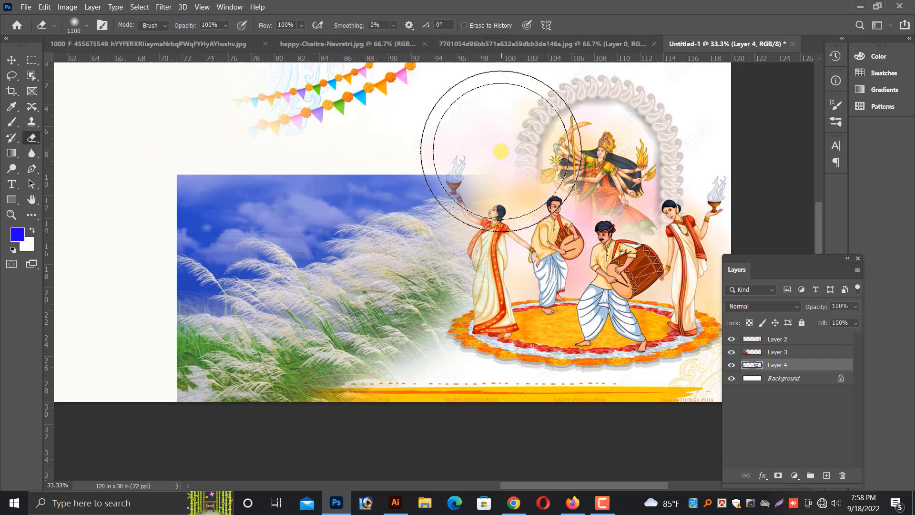
pyautogui.press('[')
pyautogui.press('[')
pyautogui.moveTo(242, 130)
pyautogui.mouseDown()
pyautogui.moveTo(210, 151)
pyautogui.moveTo(255, 144)
pyautogui.moveTo(123, 214)
pyautogui.moveTo(398, 133)
pyautogui.moveTo(259, 141)
pyautogui.moveTo(157, 252)
pyautogui.moveTo(169, 242)
pyautogui.moveTo(147, 377)
pyautogui.moveTo(112, 393)
pyautogui.moveTo(206, 129)
pyautogui.moveTo(184, 163)
pyautogui.moveTo(105, 444)
pyautogui.mouseUp()
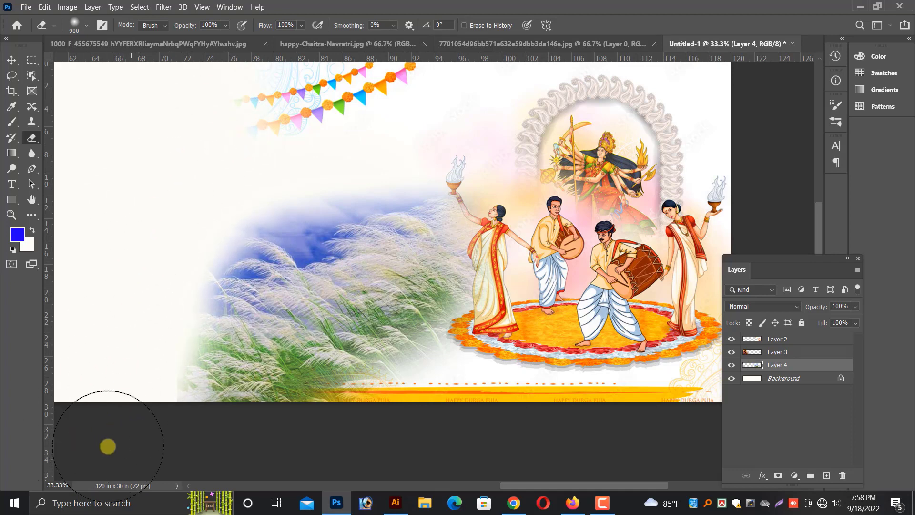
pyautogui.click(12, 61)
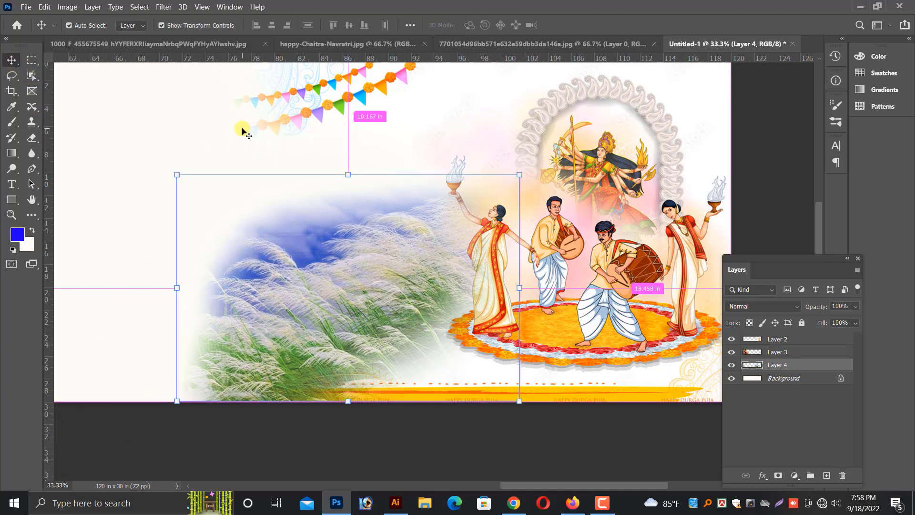
# Shift the kash grass layer's hue with Hue/Saturation so the sky turns lighter cyan-blue and the grass more olive
pyautogui.hotkey('ctrl', '-')
pyautogui.moveTo(229, 363); pyautogui.dragTo(376, 368)
pyautogui.hotkey('ctrl', '-')
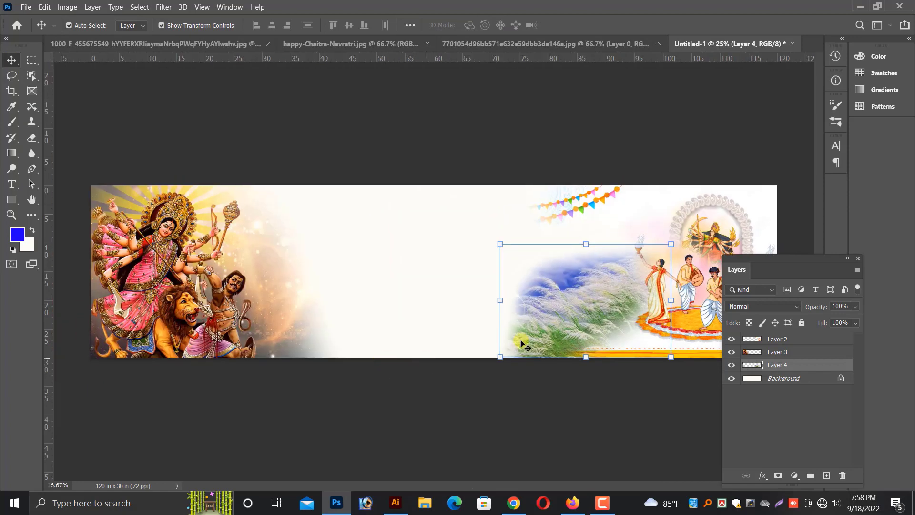
pyautogui.hotkey('ctrl', '+')
pyautogui.moveTo(599, 347); pyautogui.dragTo(546, 331)
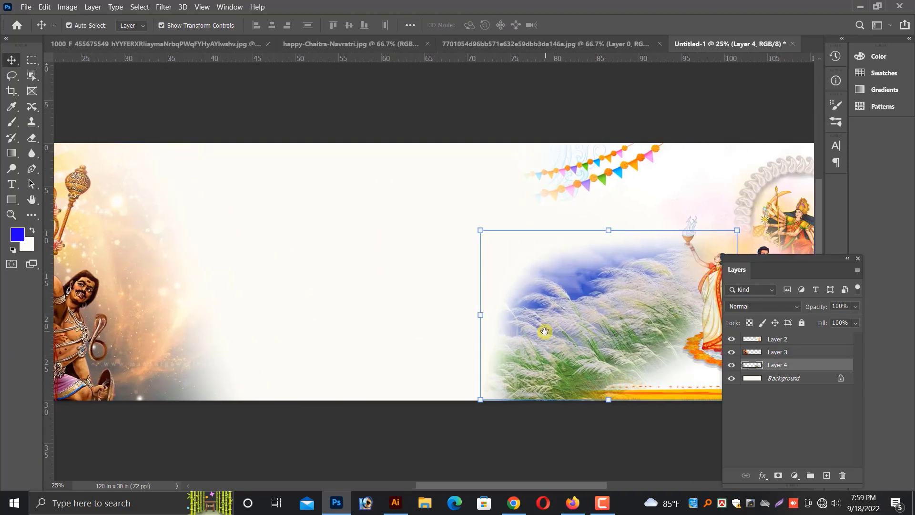
pyautogui.hotkey('ctrl', '+')
pyautogui.hotkey('ctrl', 'u')
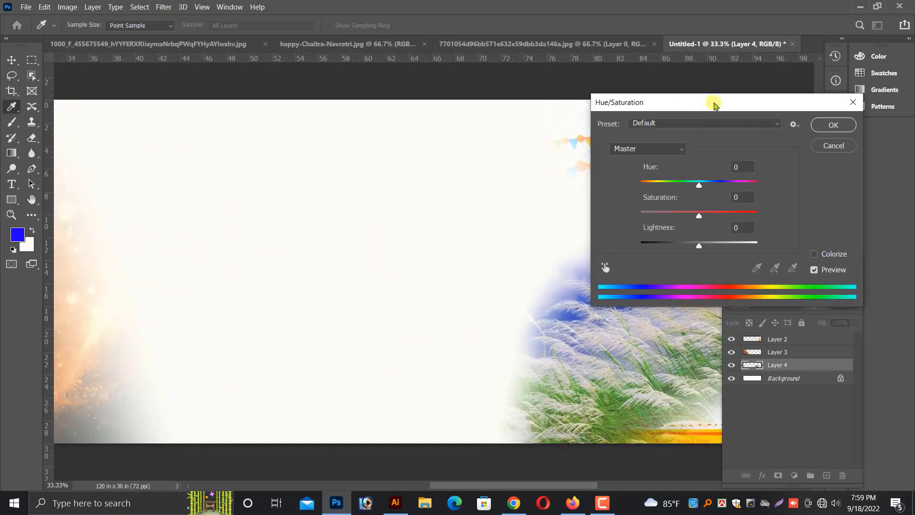
pyautogui.moveTo(714, 102); pyautogui.dragTo(383, 109)
pyautogui.moveTo(359, 194)
pyautogui.mouseDown()
pyautogui.moveTo(333, 189)
pyautogui.moveTo(360, 196)
pyautogui.mouseUp()
pyautogui.press('Return')
pyautogui.hotkey('ctrl', '-')
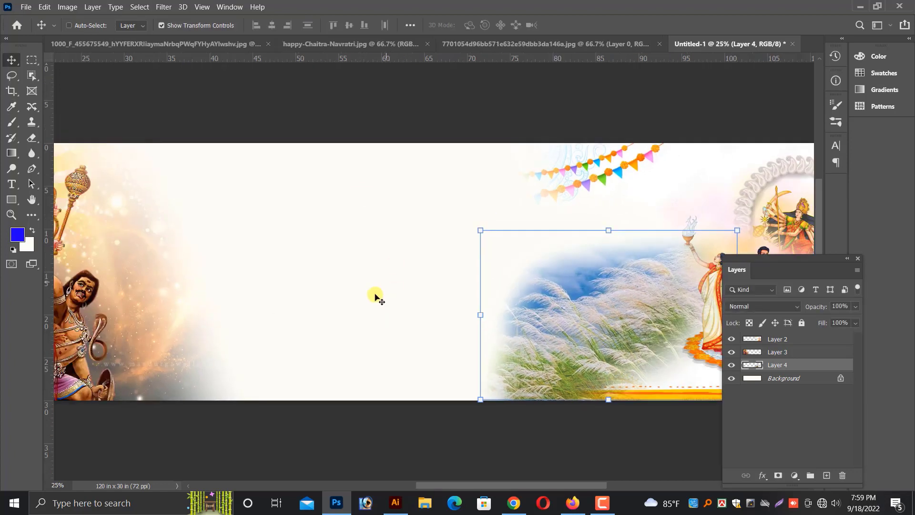
# Move the kash grass layer slightly right toward the dancers, keeping it on the banner's lower edge
pyautogui.rightClick(370, 285)
pyautogui.click(381, 287)
pyautogui.hotkey('ctrl', '-')
pyautogui.rightClick(596, 314)
pyautogui.click(606, 320)
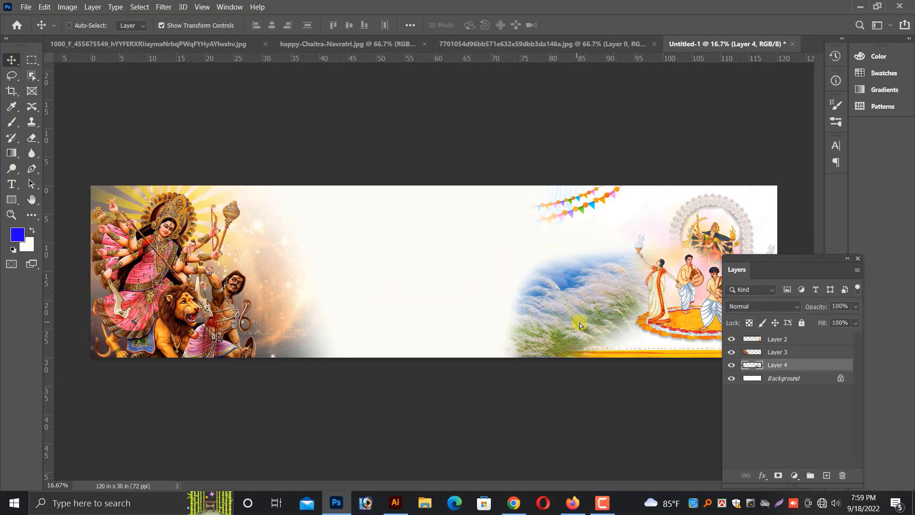
pyautogui.moveTo(579, 322); pyautogui.dragTo(599, 325)
pyautogui.hotkey('ctrl', '+')
pyautogui.hotkey('ctrl', '+')
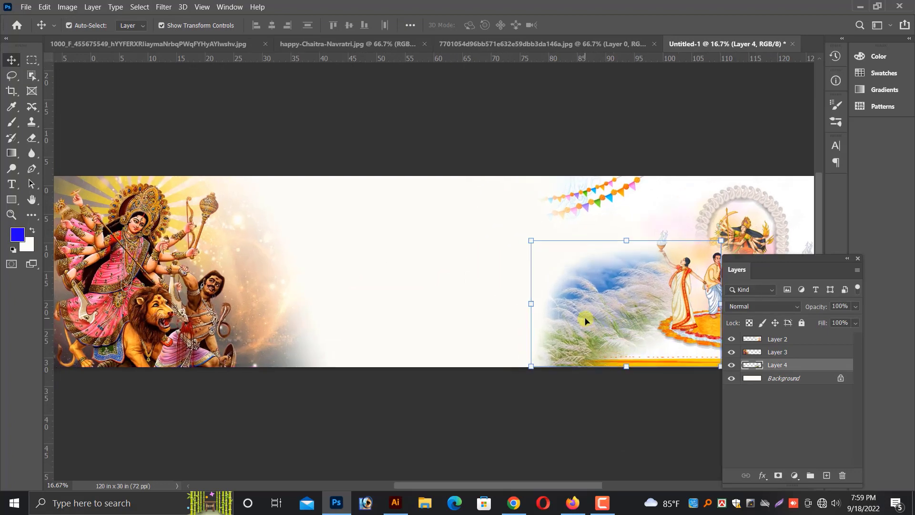
# Erase the blue sky and upper-left part of the kash grass with the soft 900 px eraser, leaving a diagonal fade
pyautogui.moveTo(557, 291); pyautogui.dragTo(288, 267)
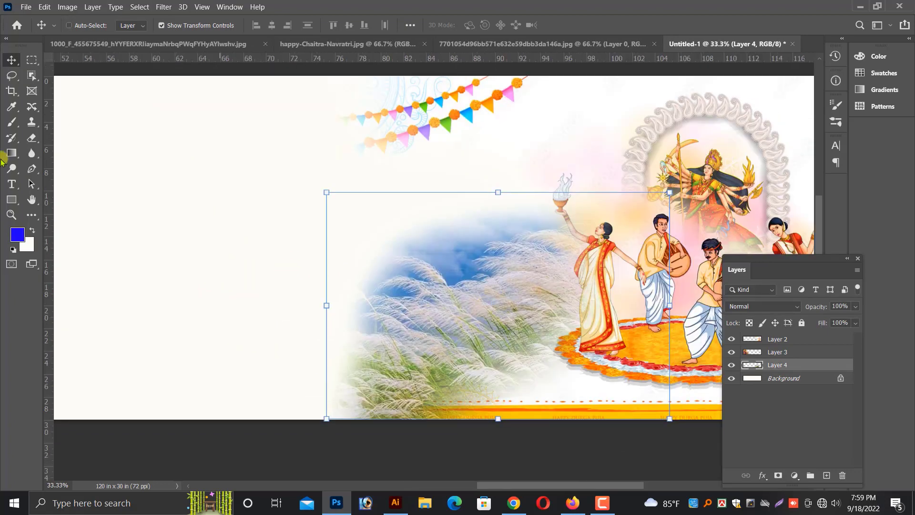
pyautogui.click(31, 139)
pyautogui.moveTo(501, 184)
pyautogui.mouseDown()
pyautogui.moveTo(353, 262)
pyautogui.moveTo(484, 186)
pyautogui.moveTo(384, 265)
pyautogui.moveTo(322, 292)
pyautogui.moveTo(394, 250)
pyautogui.mouseUp()
pyautogui.moveTo(547, 157)
pyautogui.mouseDown()
pyautogui.moveTo(376, 286)
pyautogui.moveTo(189, 276)
pyautogui.mouseUp()
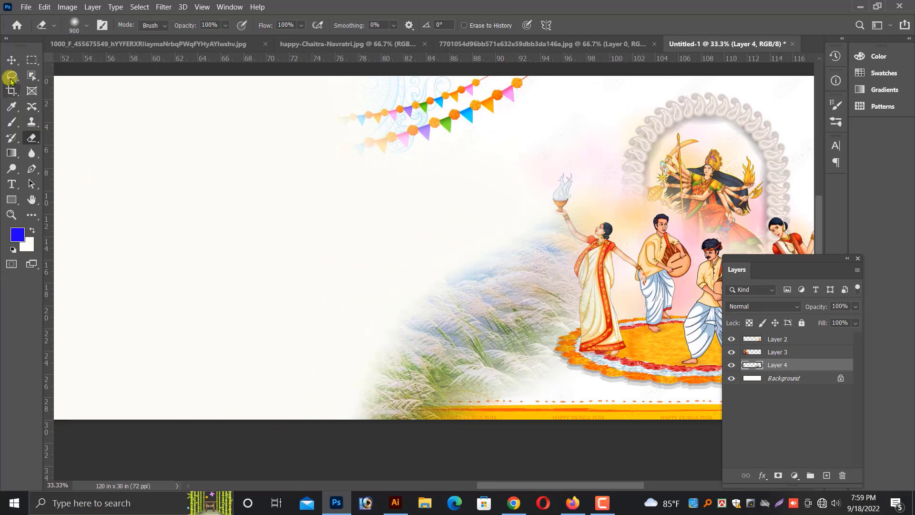
pyautogui.click(12, 60)
pyautogui.hotkey('ctrl', '-')
pyautogui.moveTo(258, 213); pyautogui.dragTo(503, 226)
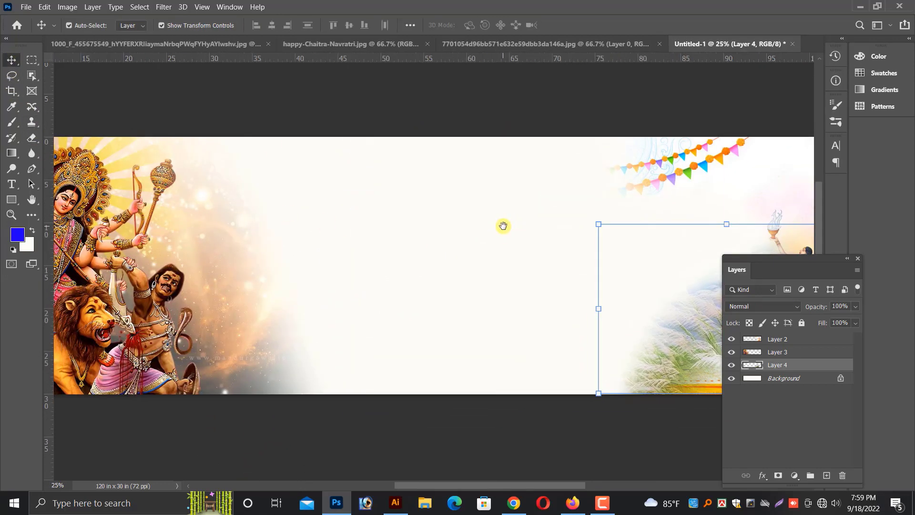
pyautogui.hotkey('ctrl', '-')
# Convert the locked Background into an ordinary layer named Layer 0
pyautogui.rightClick(465, 246)
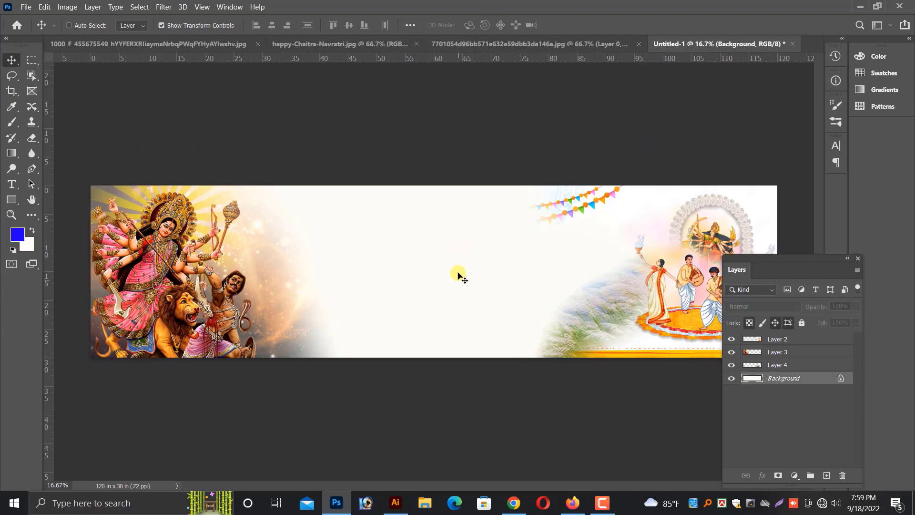
pyautogui.rightClick(458, 275)
pyautogui.rightClick(451, 245)
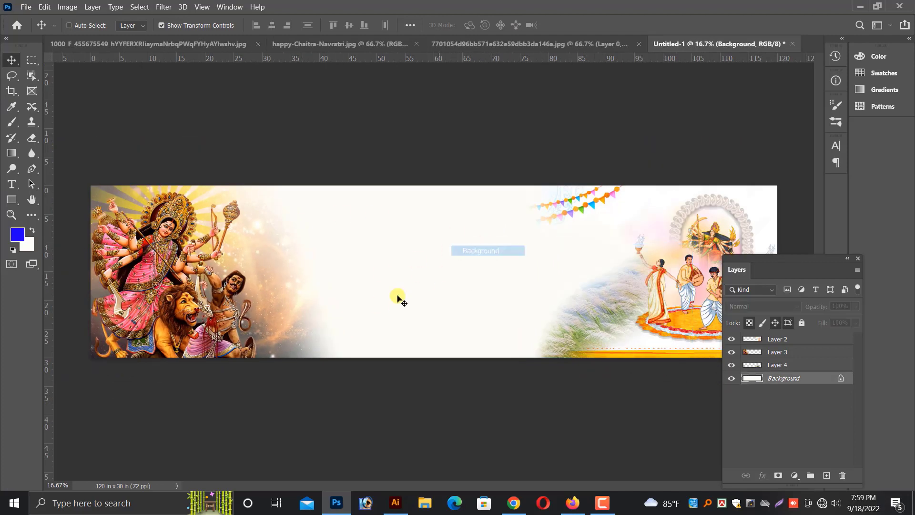
pyautogui.doubleClick(798, 379)
pyautogui.press('Return')
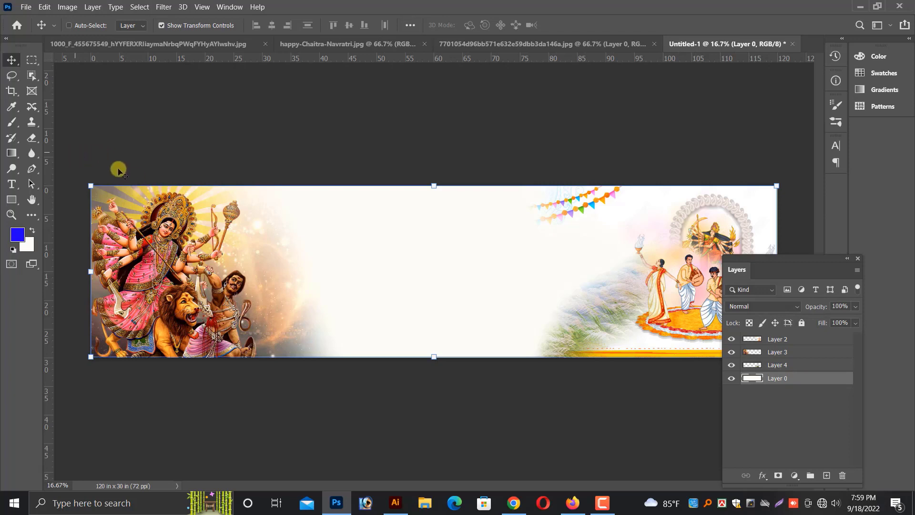
# Add a new empty layer directly above Layer 0 and set the foreground color to bright yellow
pyautogui.click(827, 476)
pyautogui.click(19, 242)
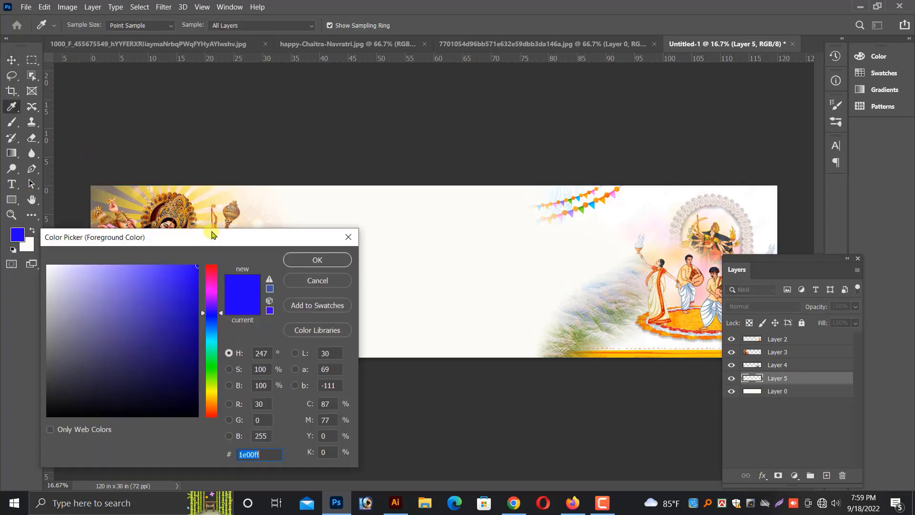
pyautogui.moveTo(212, 395); pyautogui.dragTo(215, 392)
pyautogui.click(299, 261)
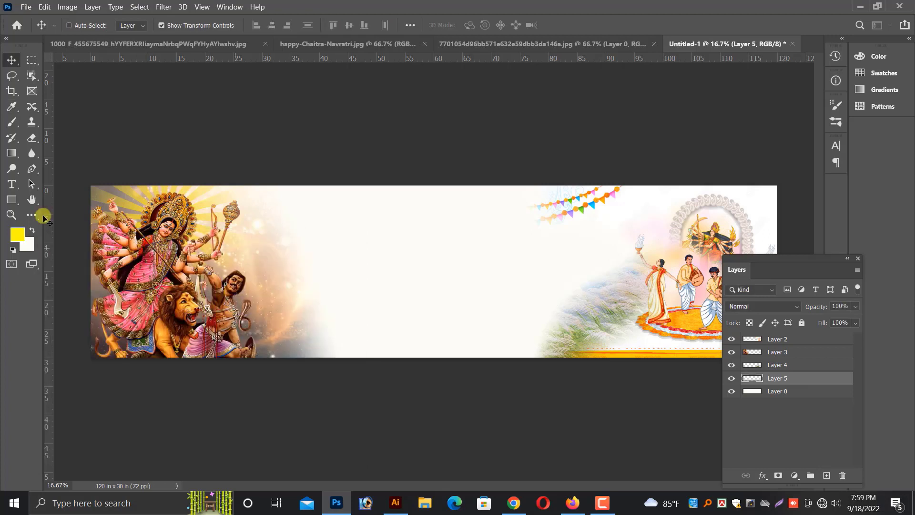
# Paint soft yellow around the top, bottom and sides of the banner's middle with a 1900 px brush, leaving the centre white
pyautogui.rightClick(11, 122)
pyautogui.click(43, 123)
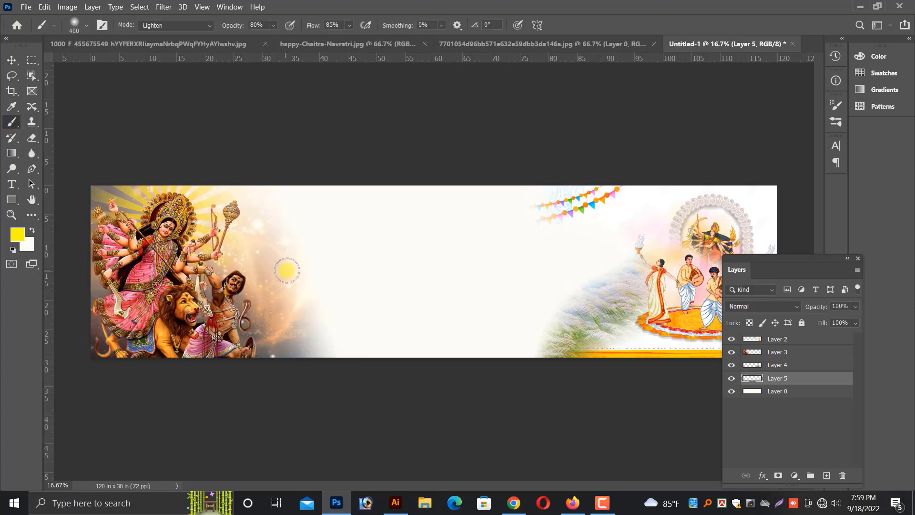
pyautogui.moveTo(305, 193); pyautogui.dragTo(495, 193)
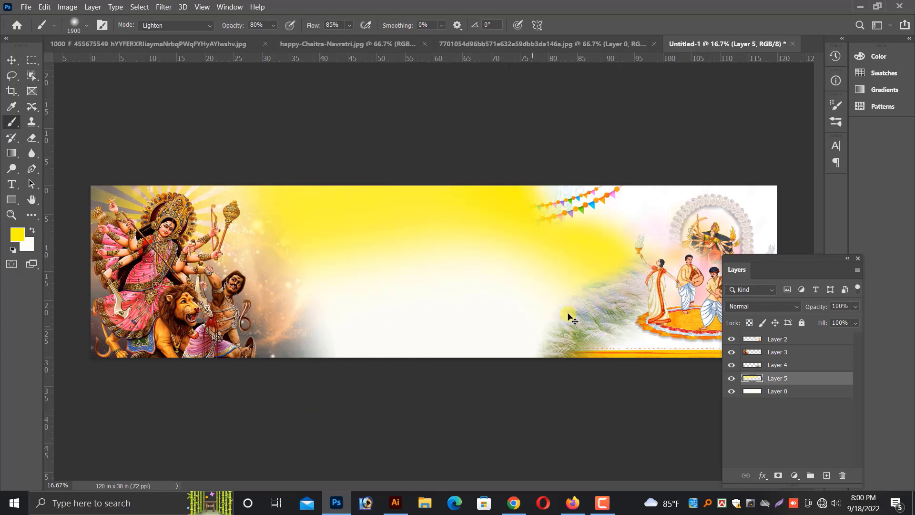
pyautogui.moveTo(391, 364); pyautogui.dragTo(55, 402)
pyautogui.hotkey('ctrl', 'z')
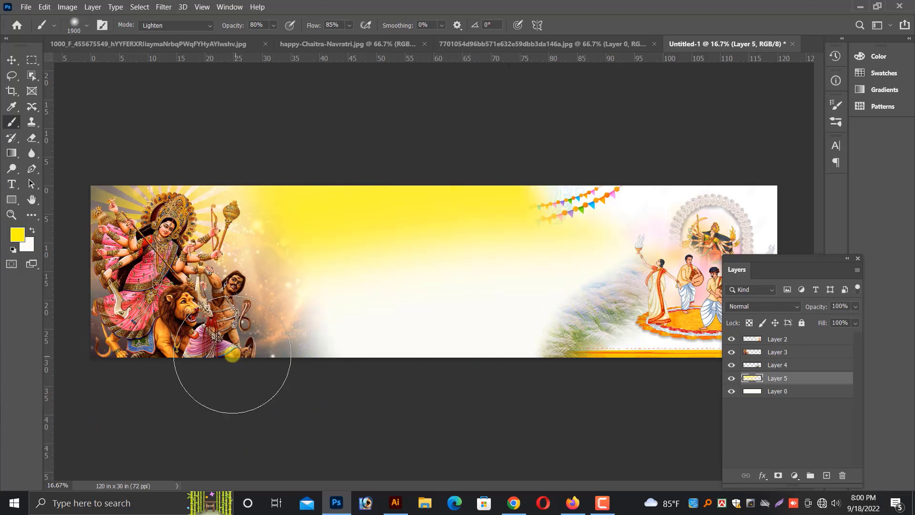
pyautogui.moveTo(310, 398); pyautogui.dragTo(618, 423)
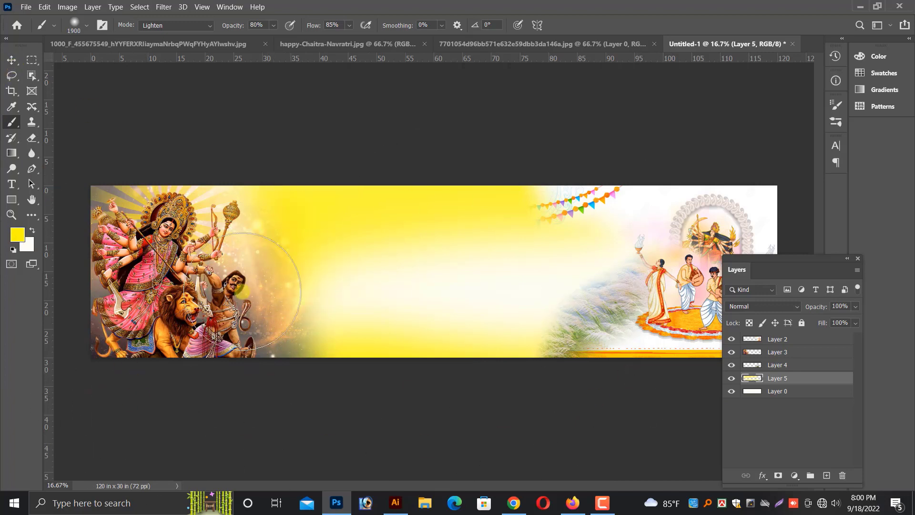
pyautogui.moveTo(616, 312); pyautogui.dragTo(657, 279)
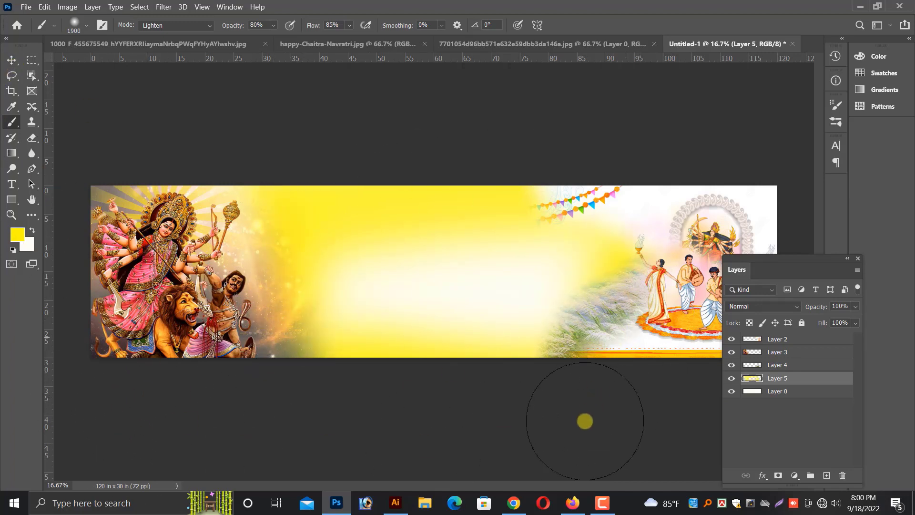
pyautogui.hotkey('ctrl', '+')
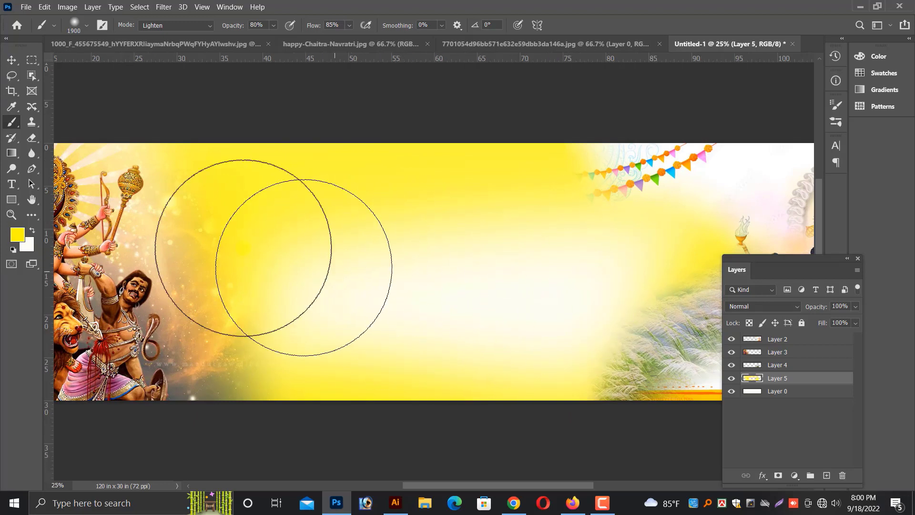
# Stretch the yellow layer vertically past the banner's upper and lower edges to about 33 inches high
pyautogui.click(12, 61)
pyautogui.rightClick(376, 205)
pyautogui.click(390, 211)
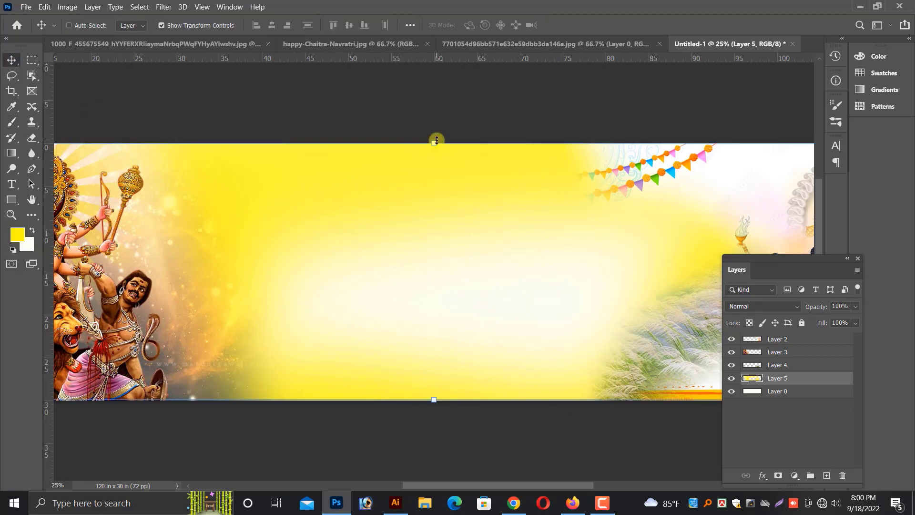
pyautogui.moveTo(437, 141); pyautogui.dragTo(434, 130)
pyautogui.moveTo(435, 411); pyautogui.dragTo(436, 413)
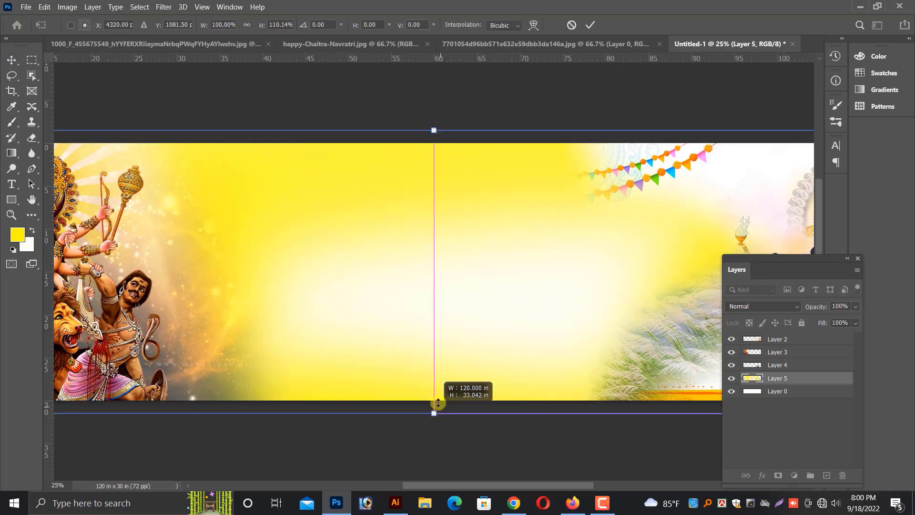
pyautogui.press('Return')
pyautogui.hotkey('ctrl', '-')
# Try moving the yellow layer upward, and undo the move
pyautogui.rightClick(456, 293)
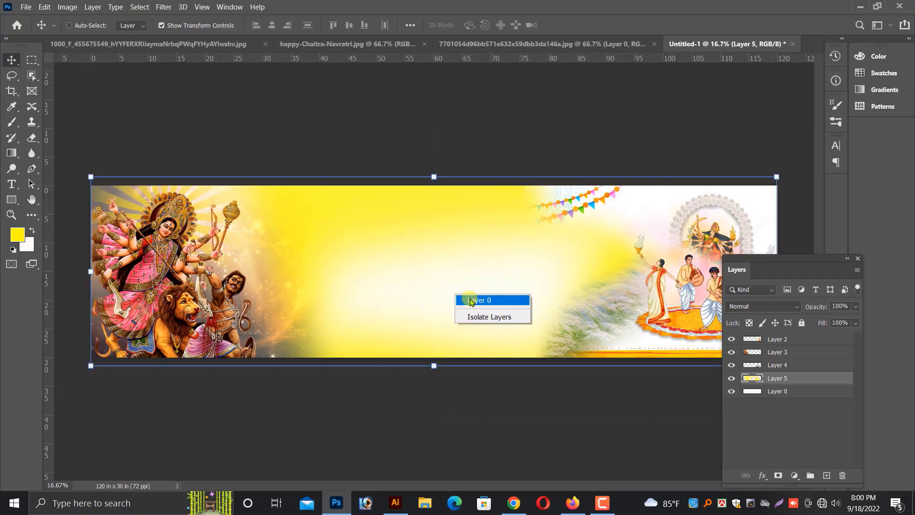
pyautogui.click(466, 301)
pyautogui.rightClick(491, 296)
pyautogui.rightClick(437, 204)
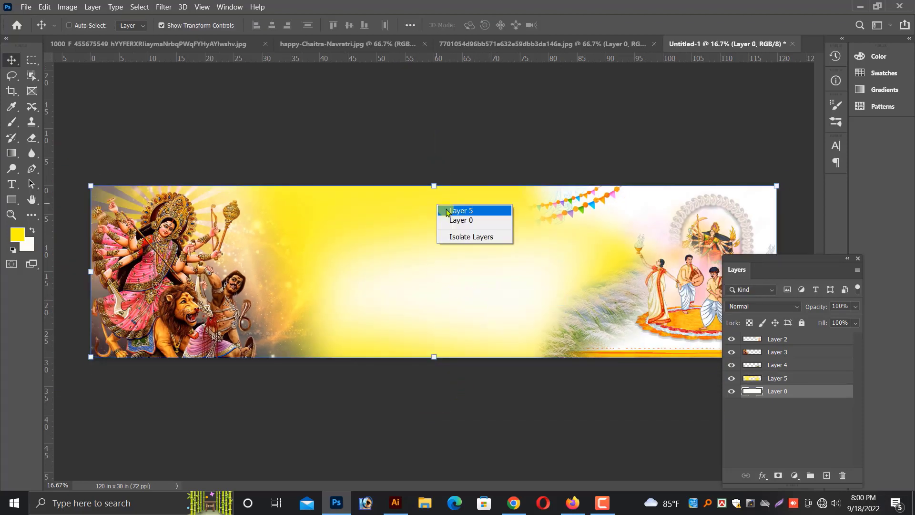
pyautogui.click(448, 211)
pyautogui.moveTo(447, 213); pyautogui.dragTo(444, 184)
pyautogui.hotkey('ctrl', 'z')
# Make the white Layer 0 at the bottom of the layer stack active
pyautogui.rightClick(469, 272)
pyautogui.click(490, 278)
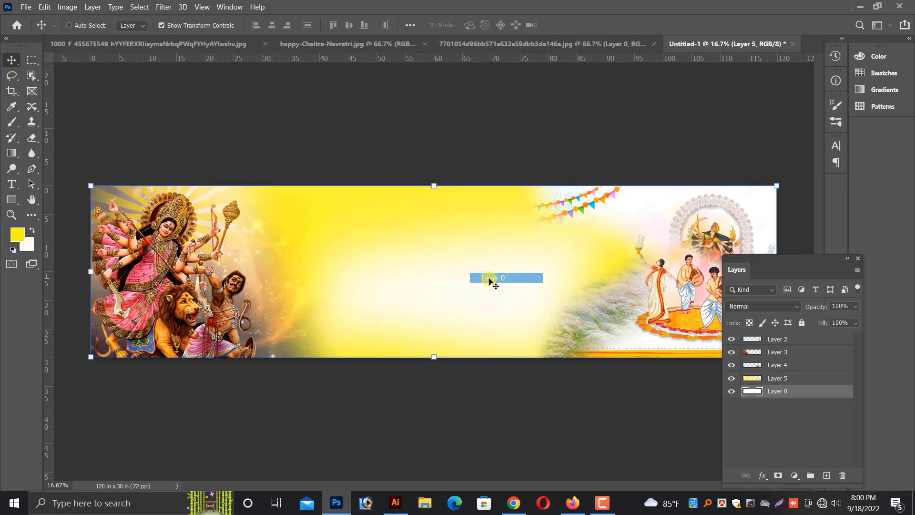
# Change the foreground color to a paler yellow
pyautogui.rightClick(465, 286)
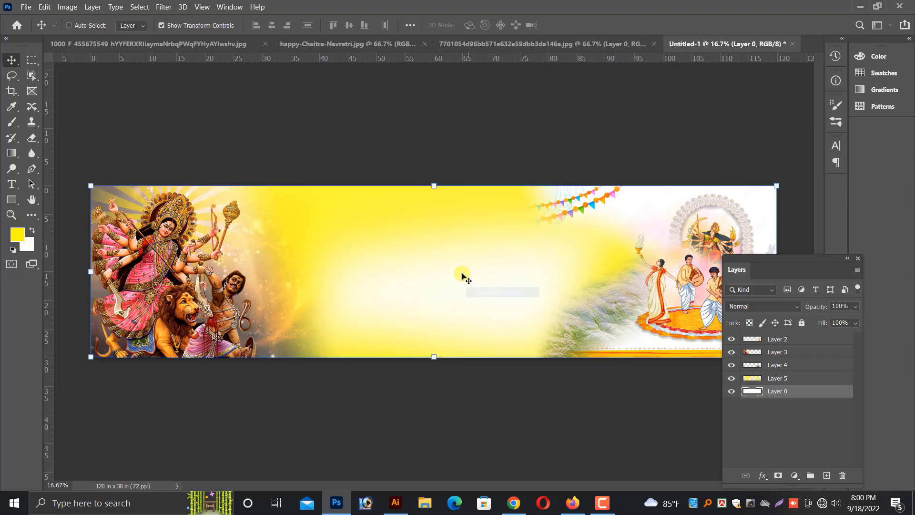
pyautogui.click(18, 234)
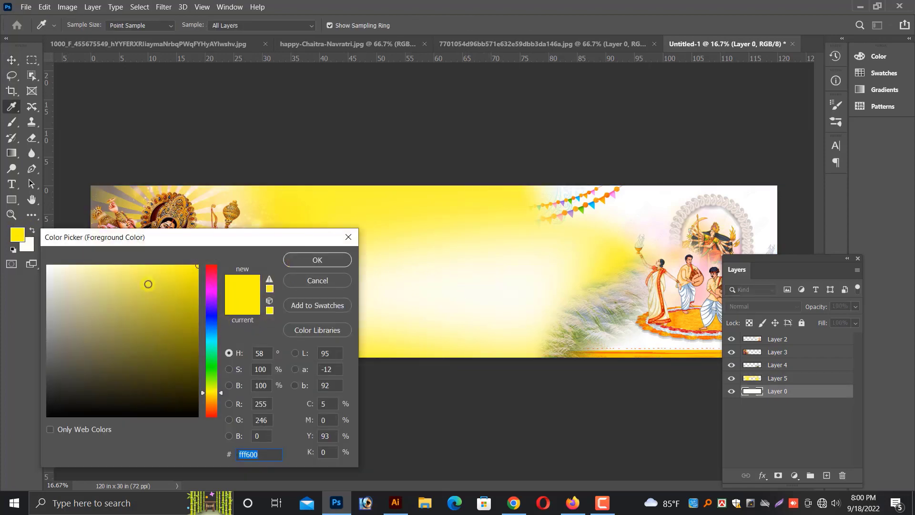
pyautogui.click(317, 260)
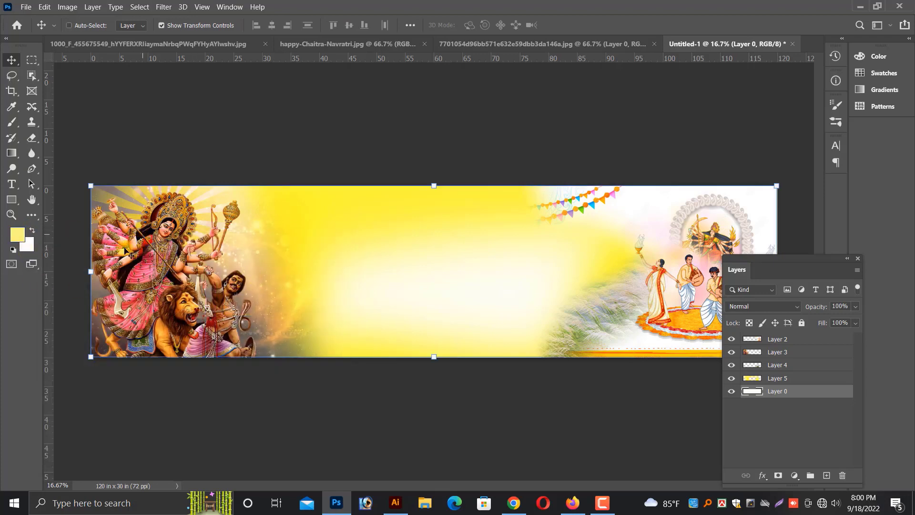
pyautogui.click(12, 123)
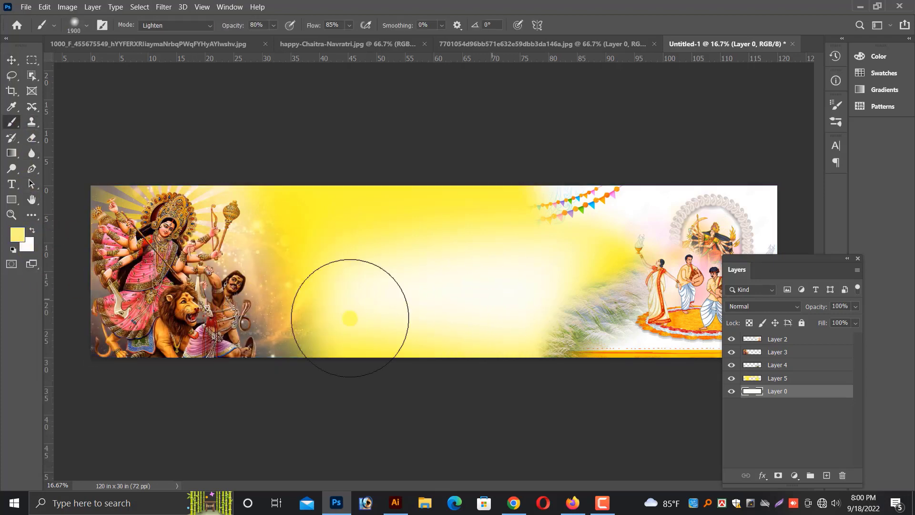
pyautogui.click(11, 61)
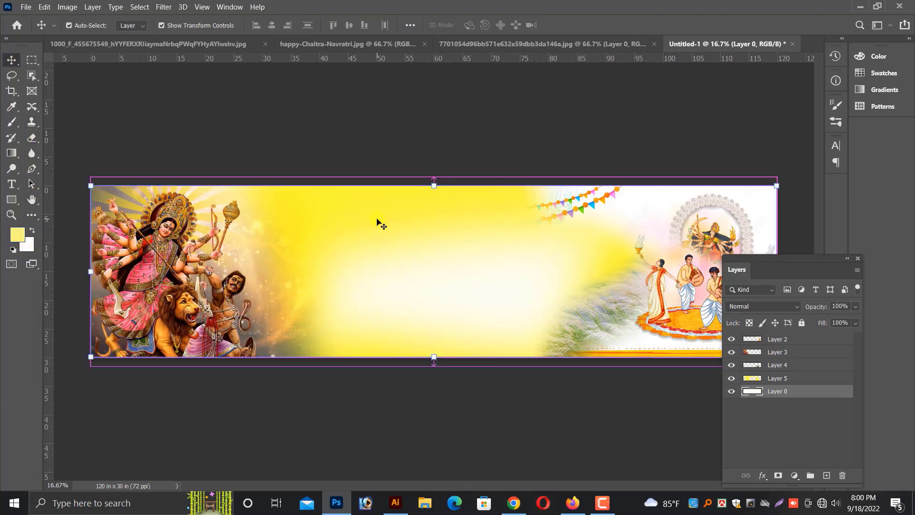
# Add a new empty layer above Layer 2, the festival dancers image at the banner's right end
pyautogui.hotkey('ctrl', '-')
pyautogui.rightClick(610, 287)
pyautogui.click(620, 293)
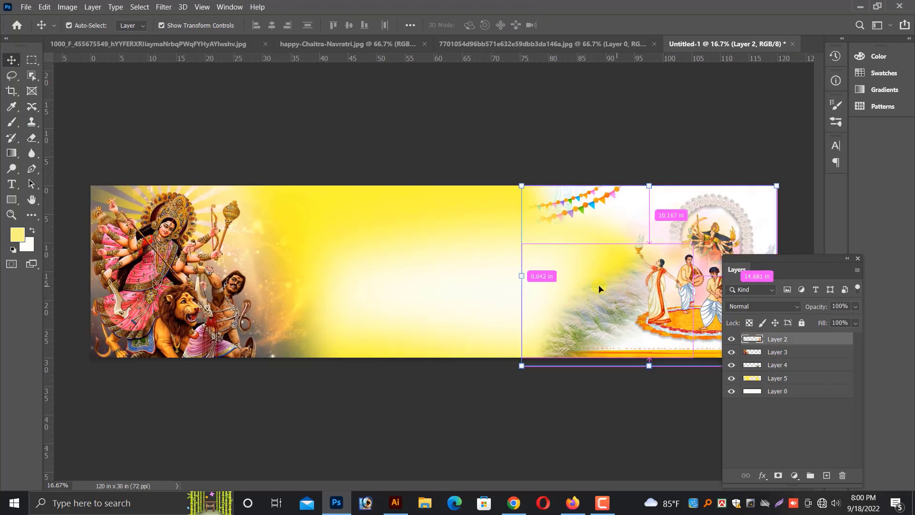
pyautogui.hotkey('ctrl', '+')
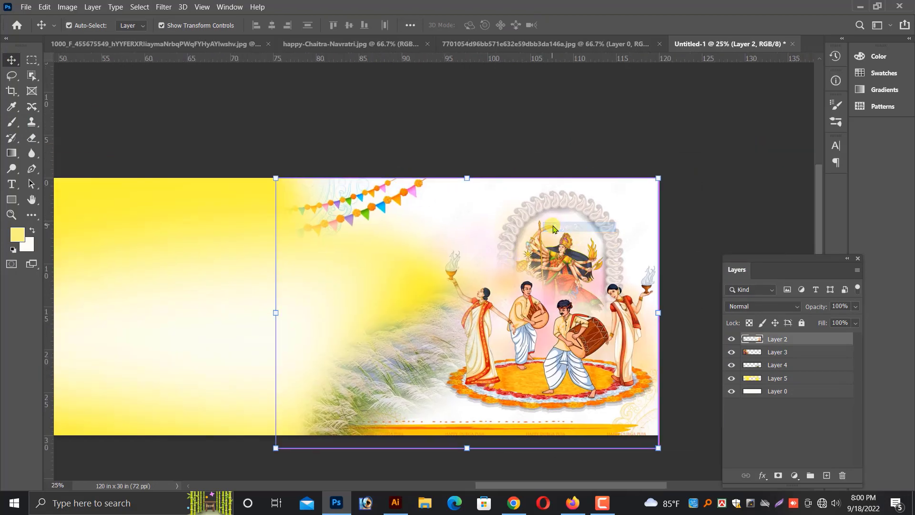
pyautogui.hotkey('ctrl', '+')
pyautogui.rightClick(621, 210)
pyautogui.click(621, 211)
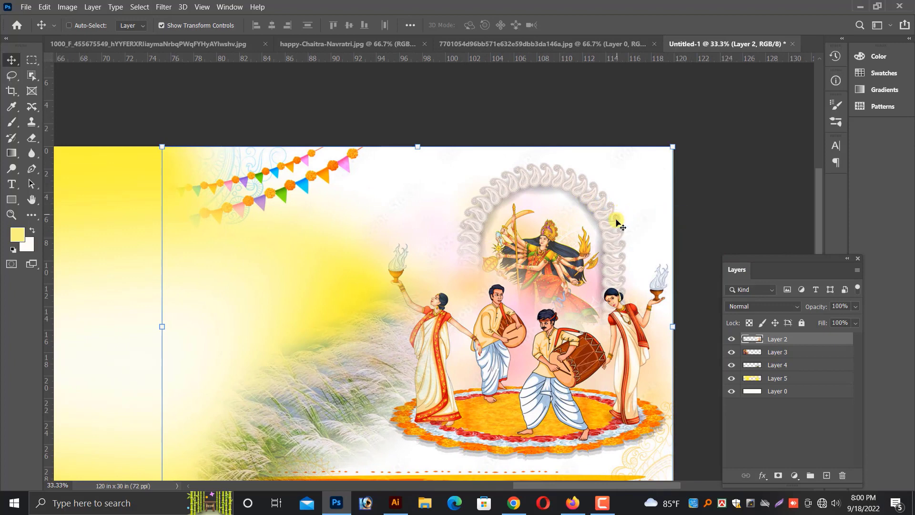
pyautogui.rightClick(615, 212)
pyautogui.click(619, 214)
pyautogui.scroll(-1, 604, 216)
pyautogui.rightClick(622, 192)
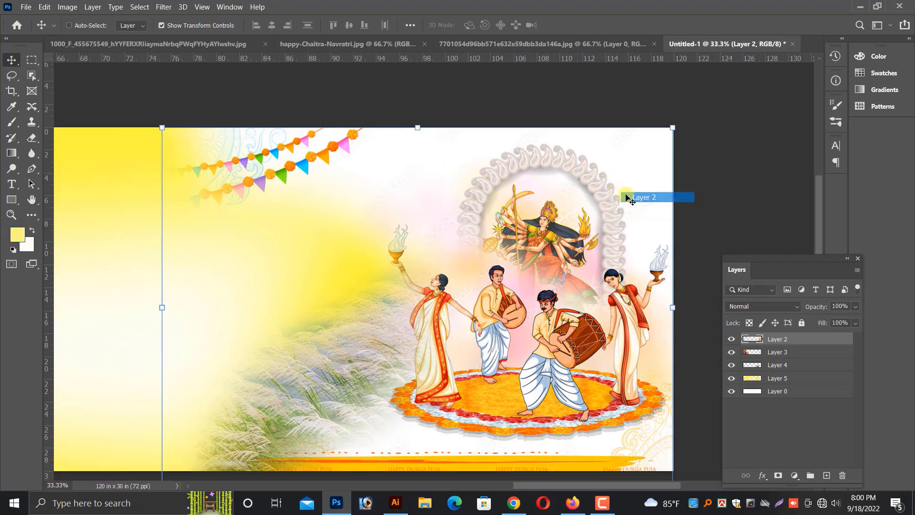
pyautogui.click(828, 475)
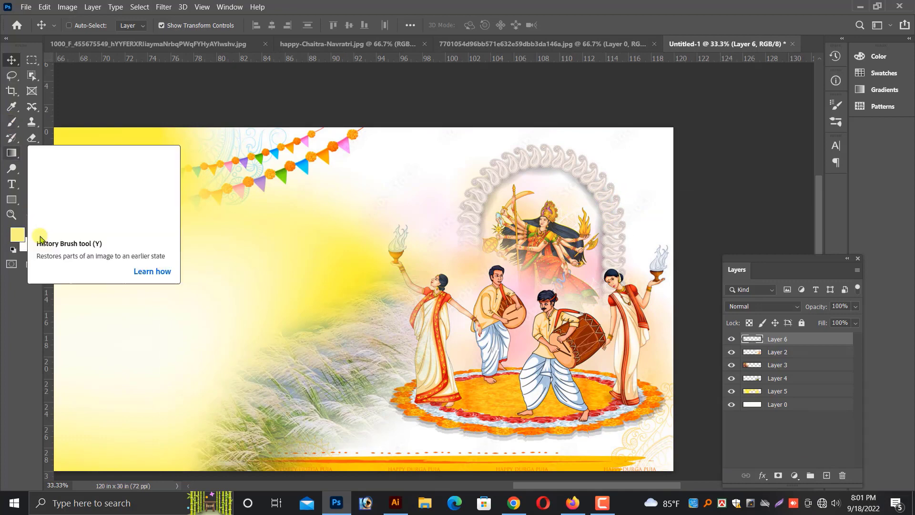
# Paint bright yellow over the banner's upper-right and lower-right corners with the 1900 px brush, redoing the first dab
pyautogui.click(17, 234)
pyautogui.click(303, 257)
pyautogui.press('v')
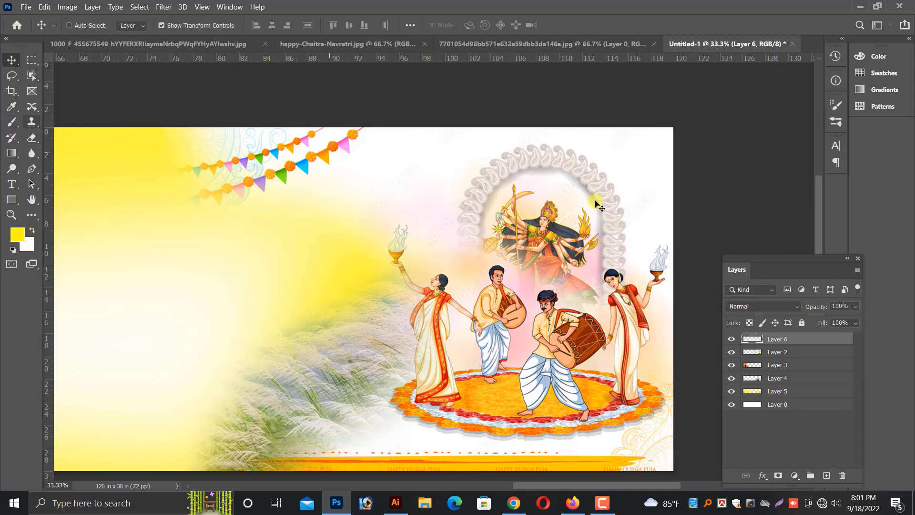
pyautogui.rightClick(12, 122)
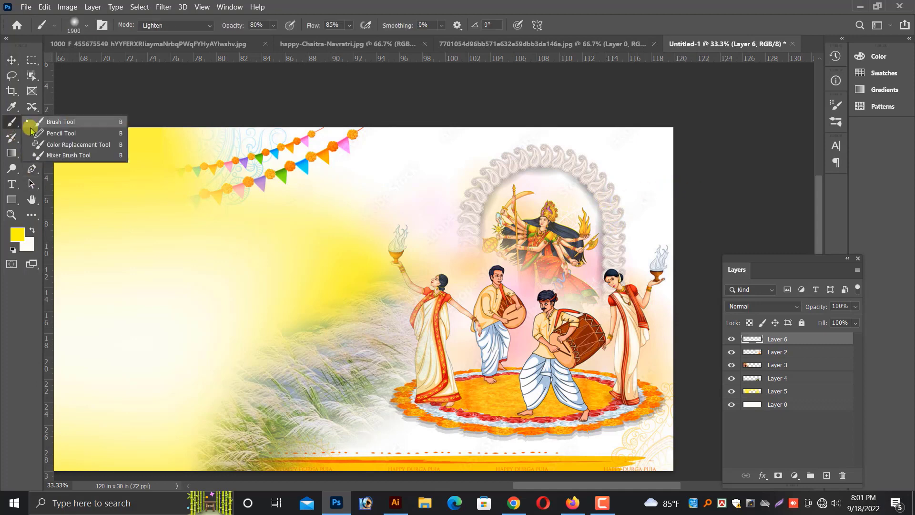
pyautogui.click(143, 123)
pyautogui.click(582, 143)
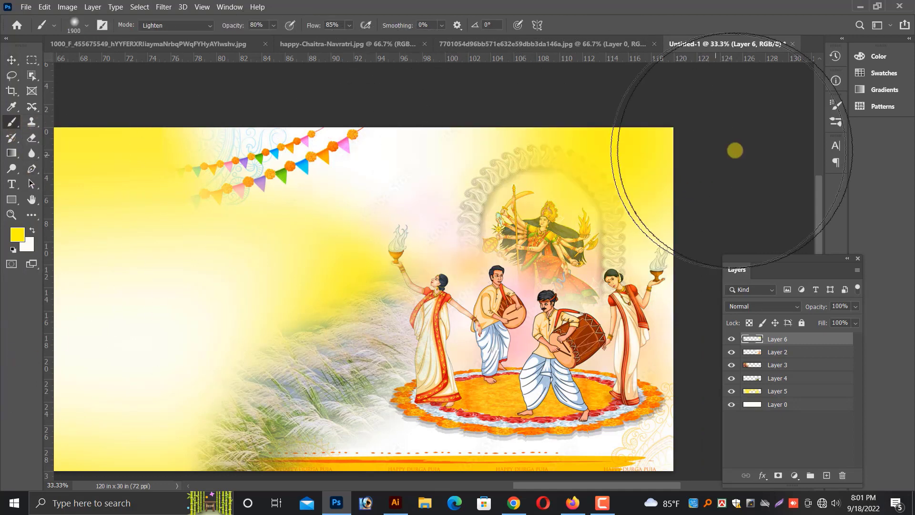
pyautogui.hotkey('ctrl', 'z')
pyautogui.click(691, 157)
pyautogui.scroll(-1, 581, 420)
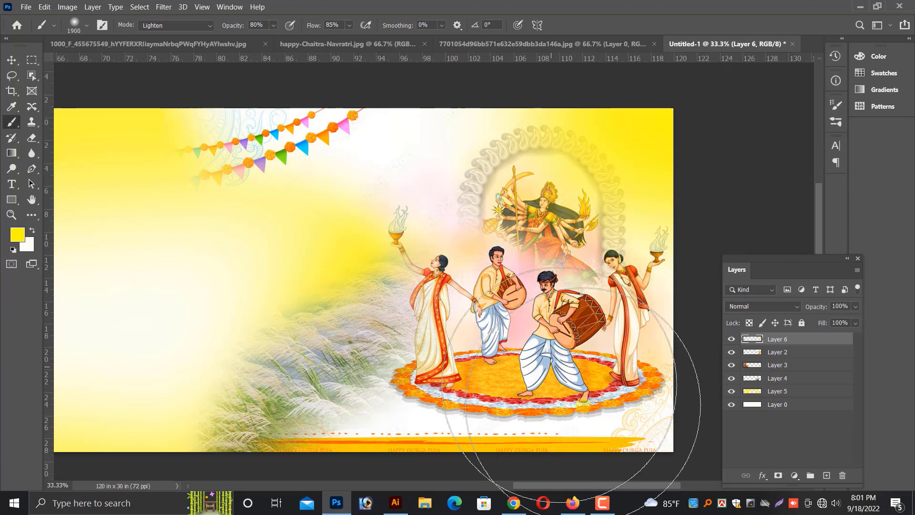
pyautogui.click(667, 426)
pyautogui.hotkey('ctrl', '-')
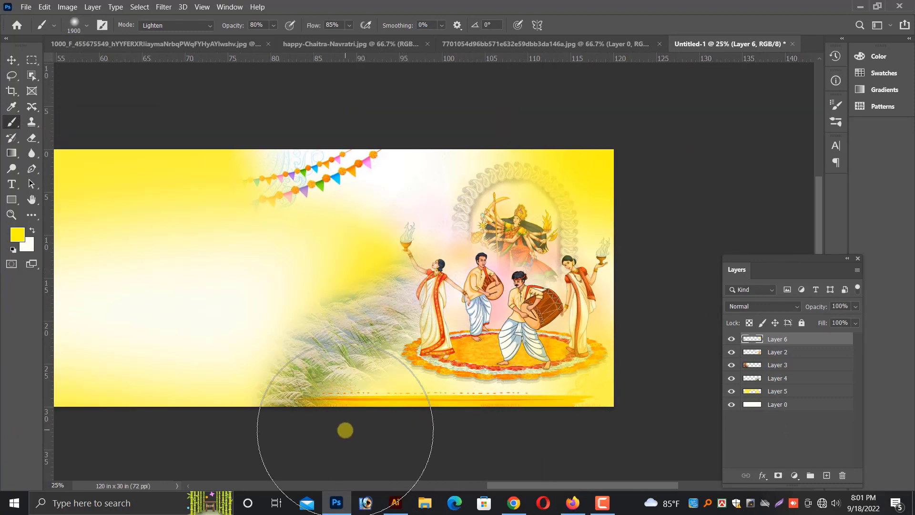
pyautogui.hotkey('ctrl', '-')
# Dab yellow onto the banner's lower-left corner below Durga, then try a stroke at the upper-left corner and undo it
pyautogui.click(139, 366)
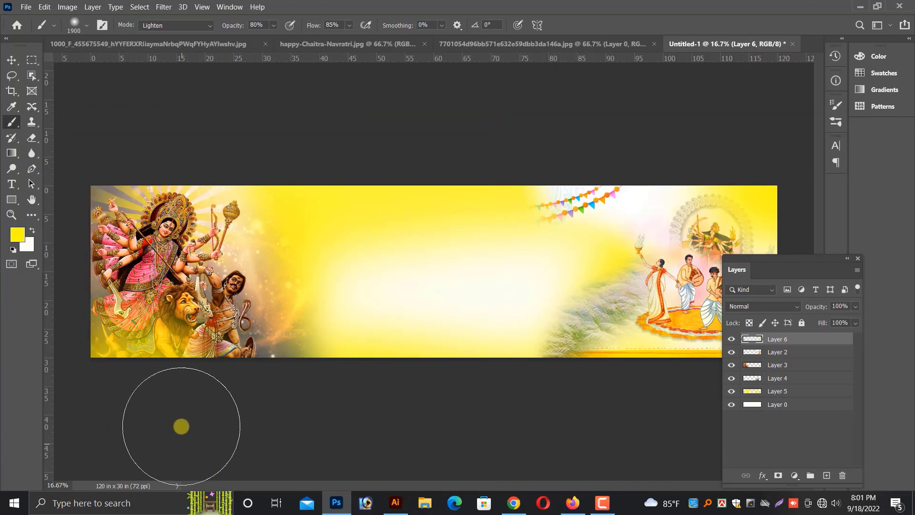
pyautogui.moveTo(91, 210); pyautogui.dragTo(126, 187)
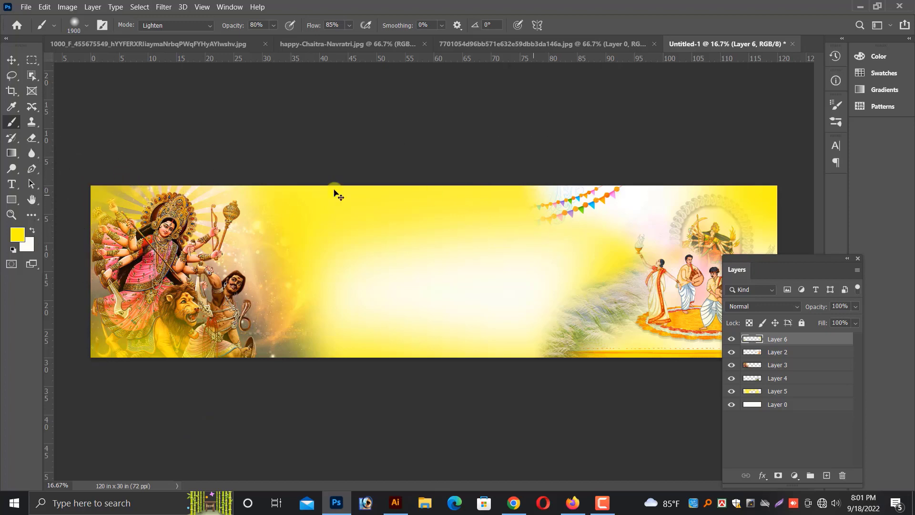
pyautogui.hotkey('ctrl', 'z')
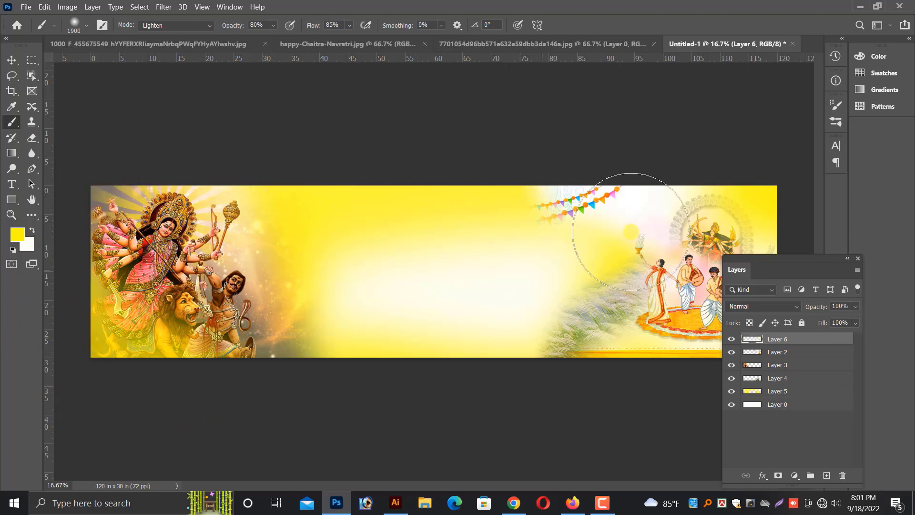
pyautogui.click(12, 59)
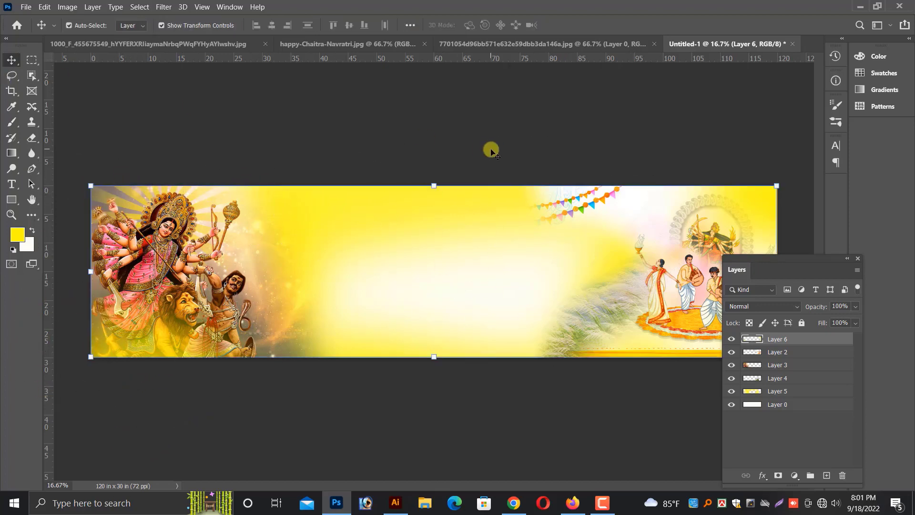
pyautogui.hotkey('ctrl', '-')
pyautogui.hotkey('ctrl', '+')
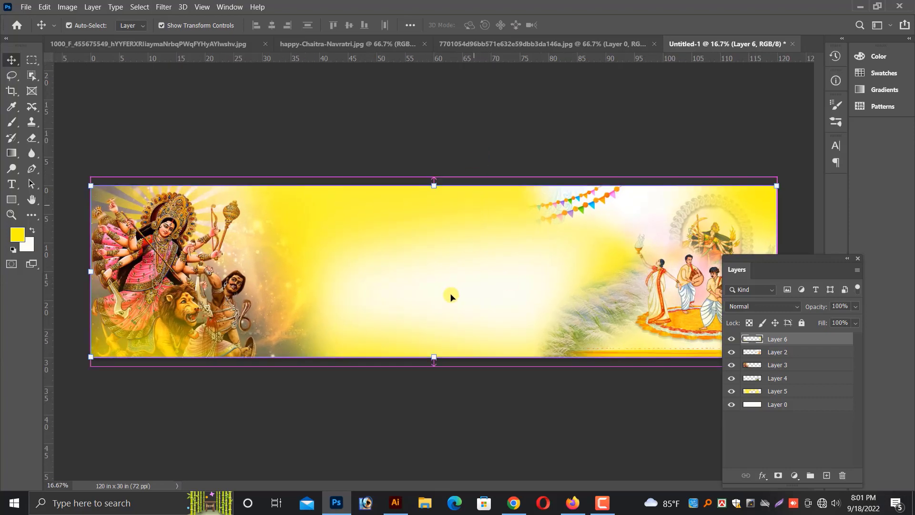
# Save the banner to the Desktop as a layered TIFF named gate background, and close it
pyautogui.click(26, 7)
pyautogui.click(48, 144)
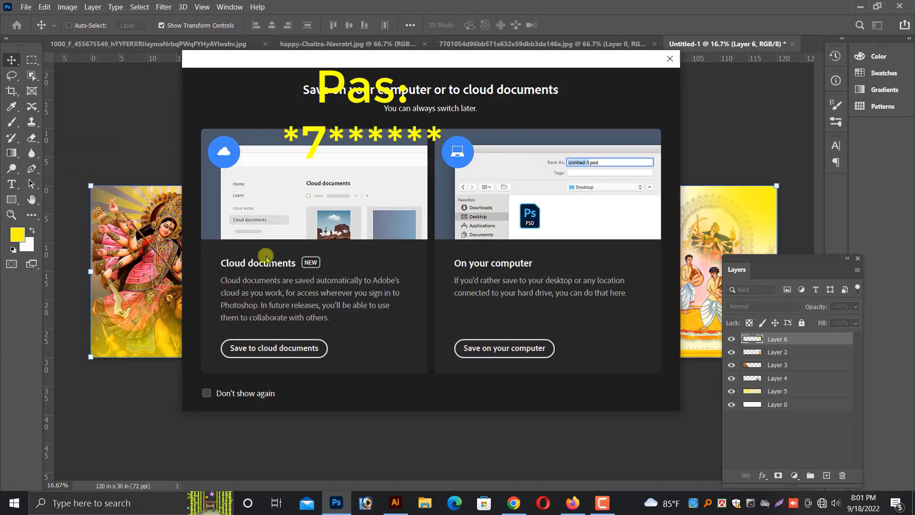
pyautogui.click(498, 349)
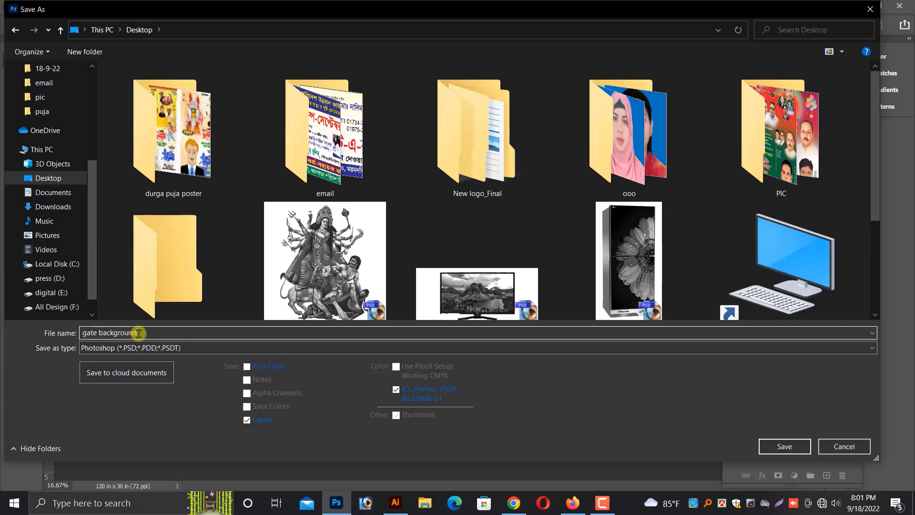
pyautogui.click(180, 347)
pyautogui.click(119, 341)
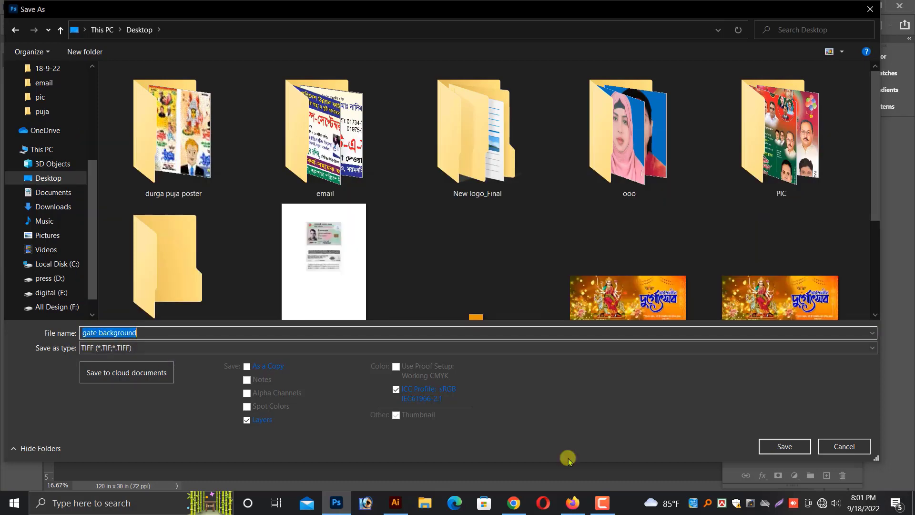
pyautogui.click(775, 446)
pyautogui.click(557, 101)
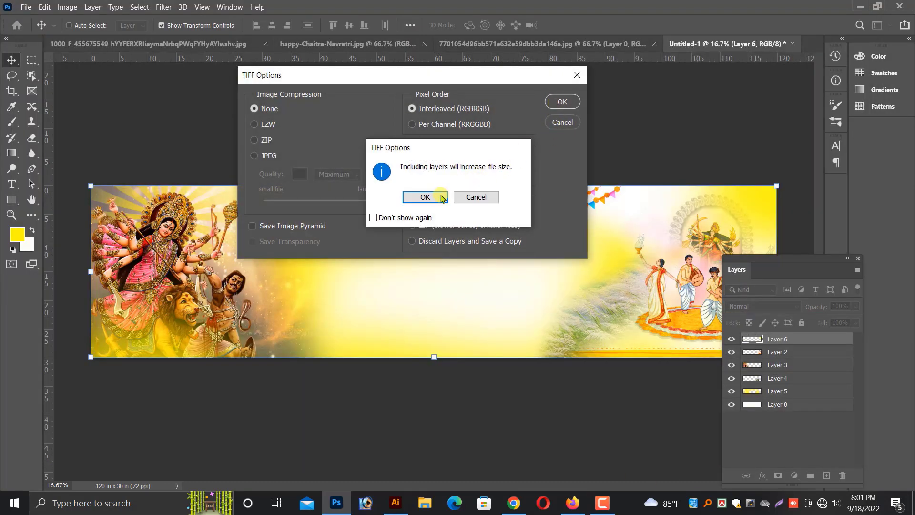
pyautogui.click(425, 198)
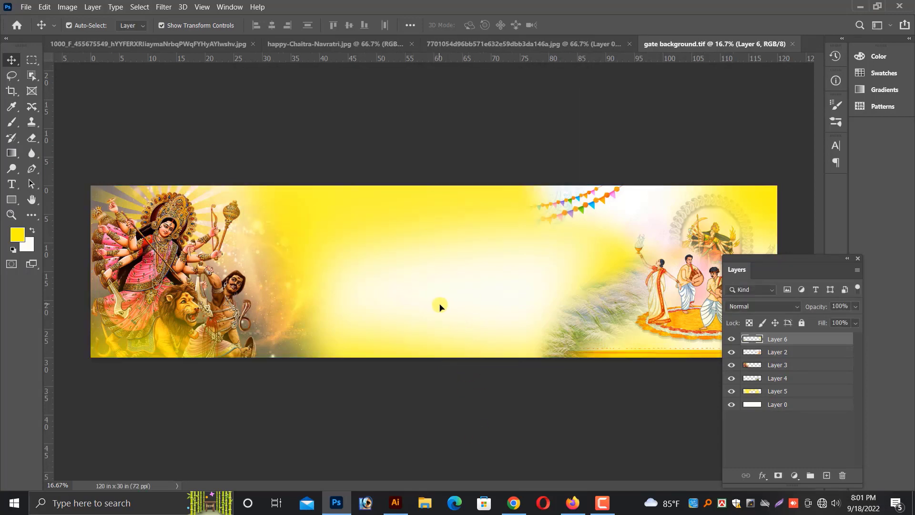
pyautogui.hotkey('ctrl', 'w')
# Create a new document 24 inches wide and 96 inches high at 72 pixels/inch in RGB Color
pyautogui.click(26, 7)
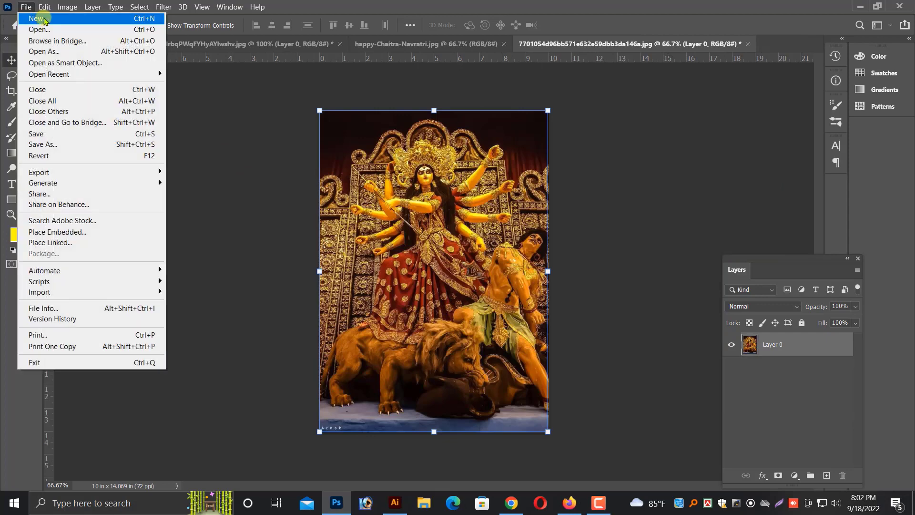
pyautogui.click(33, 17)
pyautogui.click(703, 141)
pyautogui.click(671, 181)
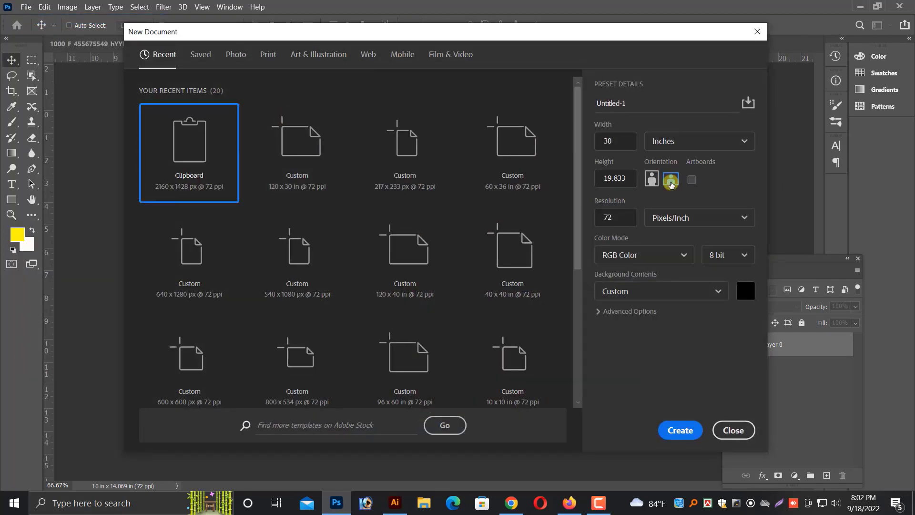
pyautogui.moveTo(619, 142); pyautogui.dragTo(580, 139)
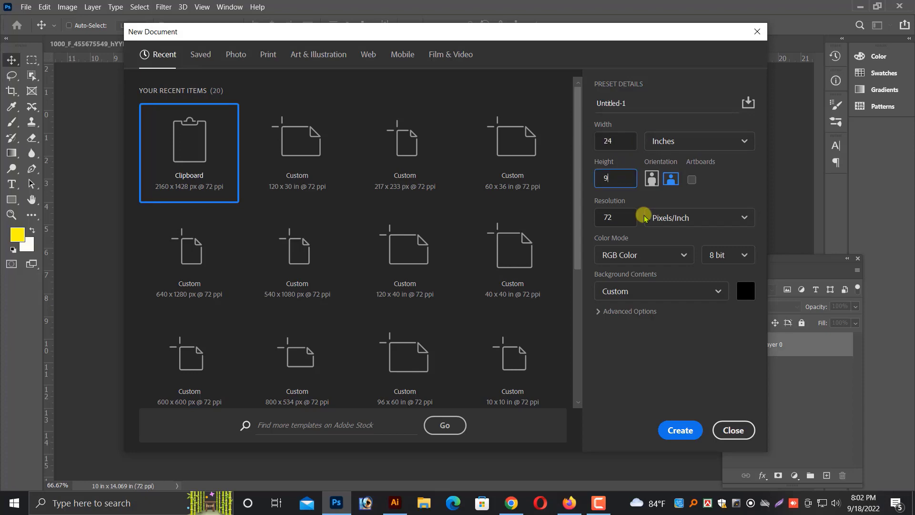
pyautogui.click(674, 429)
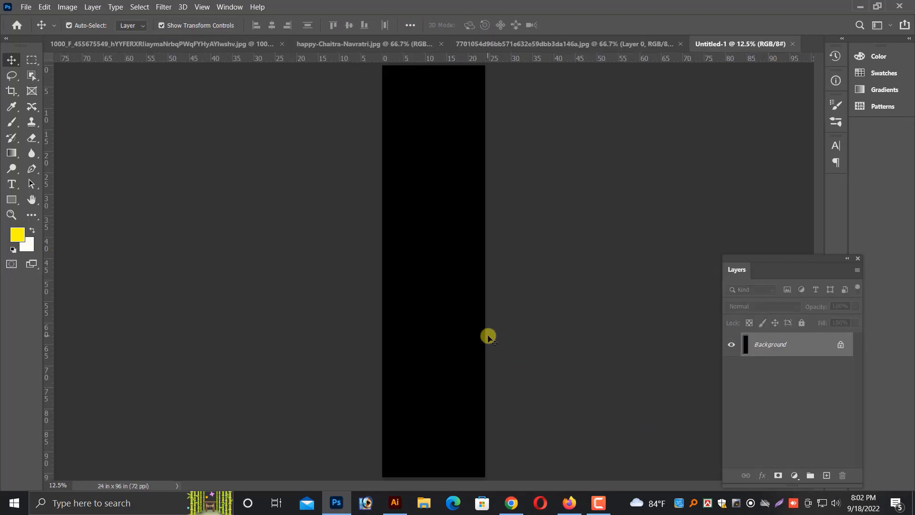
# Fill the new document's background with white and bring in the Durga idol photo from 7701054d96bb571e632e59dbb3da146a.jpg
pyautogui.click(362, 44)
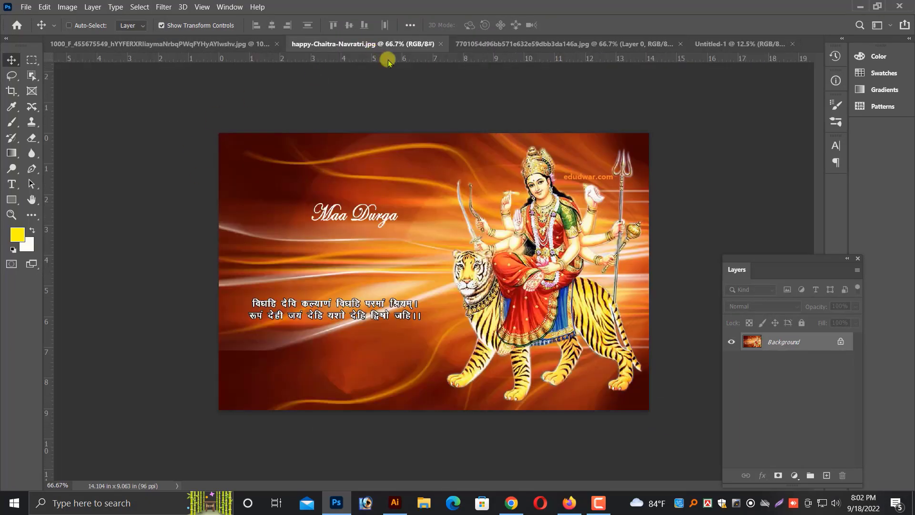
pyautogui.click(573, 44)
pyautogui.moveTo(551, 164); pyautogui.dragTo(419, 215)
pyautogui.hotkey('ctrl', '+')
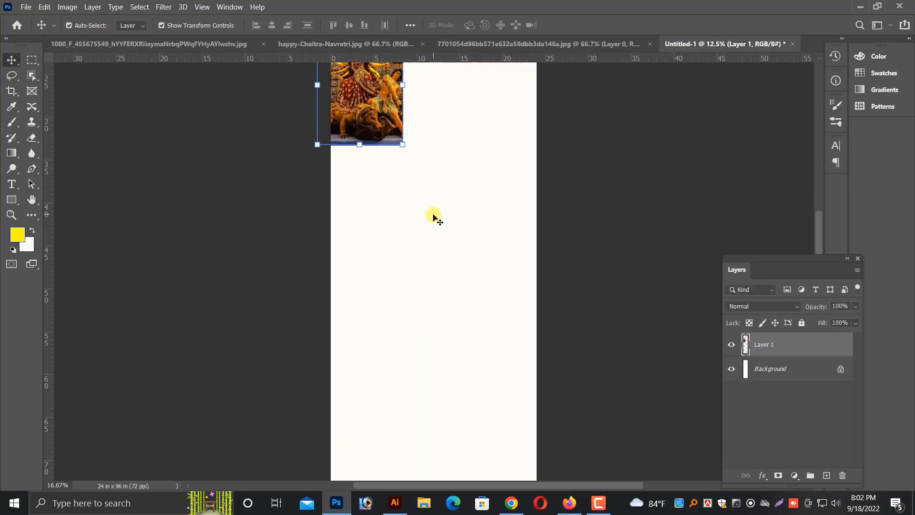
# Move the Durga idol photo to the document's top and scale it up to the full 24 inch width
pyautogui.moveTo(436, 365); pyautogui.dragTo(441, 382)
pyautogui.moveTo(346, 370); pyautogui.dragTo(360, 204)
pyautogui.moveTo(397, 285); pyautogui.dragTo(550, 427)
pyautogui.hotkey('ctrl', '+')
pyautogui.scroll(-3, 541, 386)
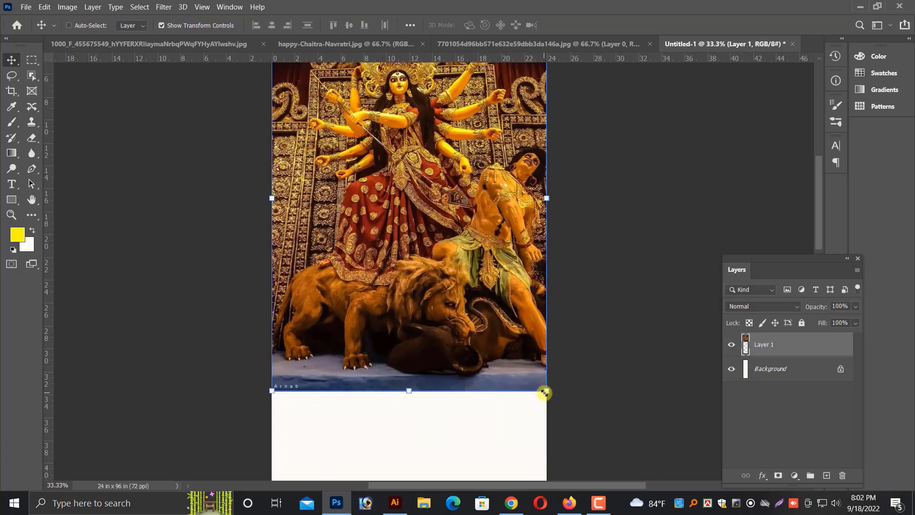
# Fade the lower part of the Durga photo into the white background with the Eraser enlarged to 1700 px
pyautogui.scroll(-1, 235, 180)
pyautogui.click(31, 138)
pyautogui.scroll(-2, 358, 405)
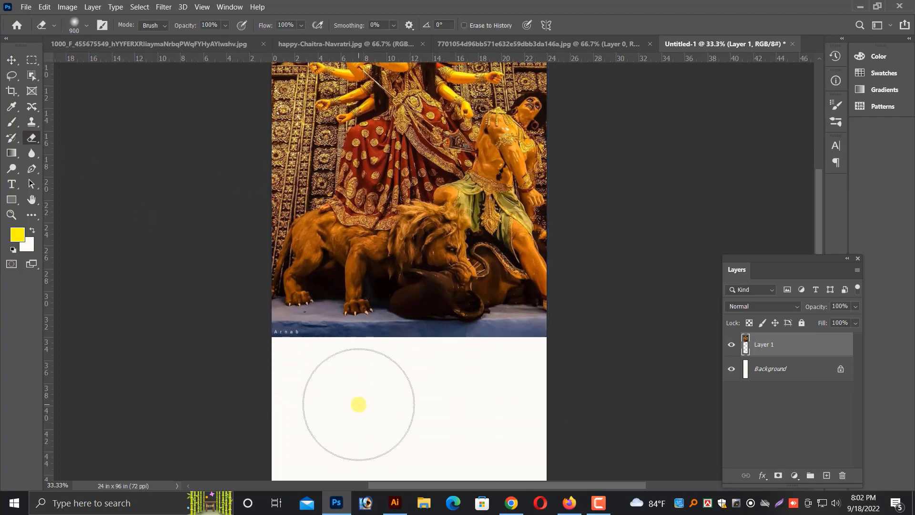
pyautogui.scroll(-3, 359, 404)
pyautogui.press(']')
pyautogui.press(']')
pyautogui.press(']')
pyautogui.press(']')
pyautogui.press(']')
pyautogui.press(']')
pyautogui.press(']')
pyautogui.press(']')
pyautogui.moveTo(599, 307)
pyautogui.mouseDown()
pyautogui.moveTo(458, 297)
pyautogui.moveTo(94, 365)
pyautogui.mouseUp()
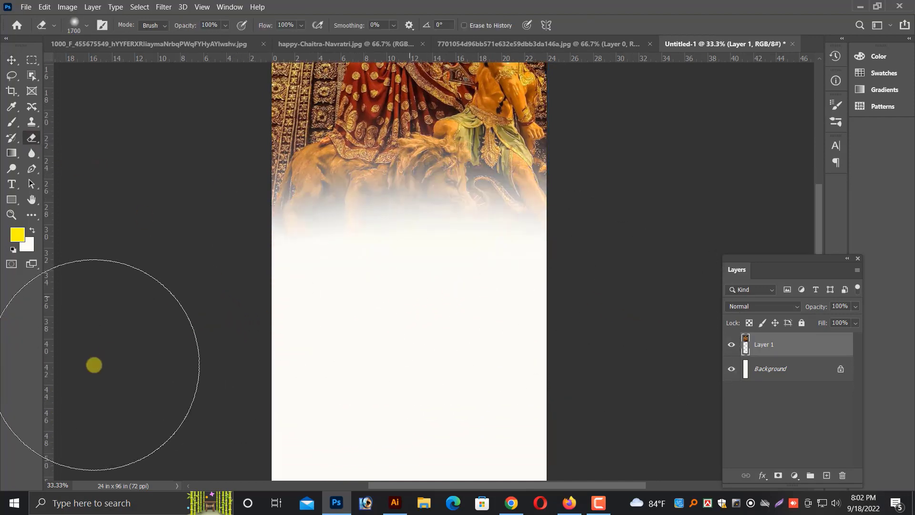
pyautogui.hotkey('ctrl', '-')
pyautogui.press('v')
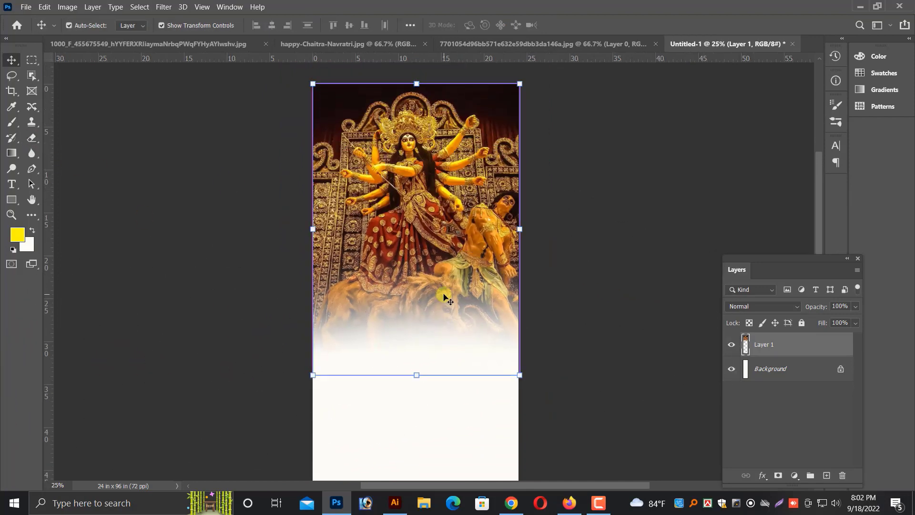
# Look through the open documents and close the "Happy Durga Puja" stock image
pyautogui.hotkey('ctrl', '-')
pyautogui.click(439, 366)
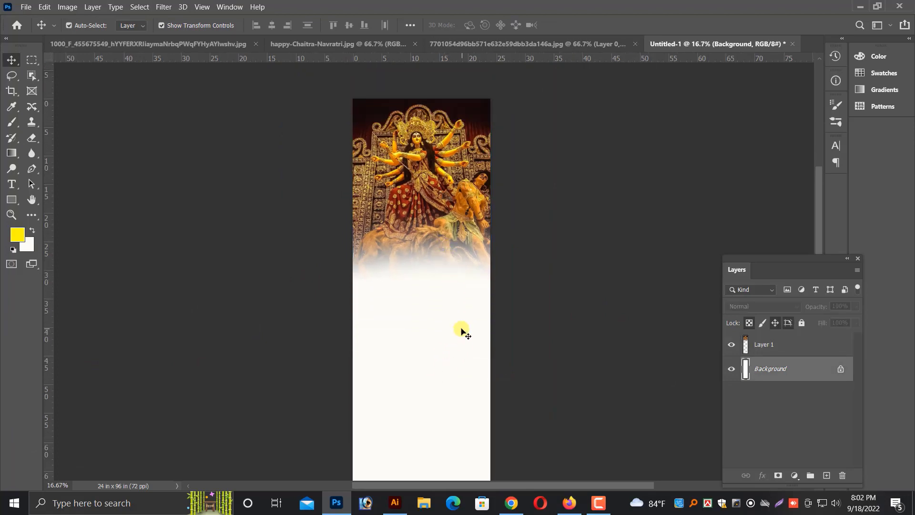
pyautogui.hotkey('ctrl', '-')
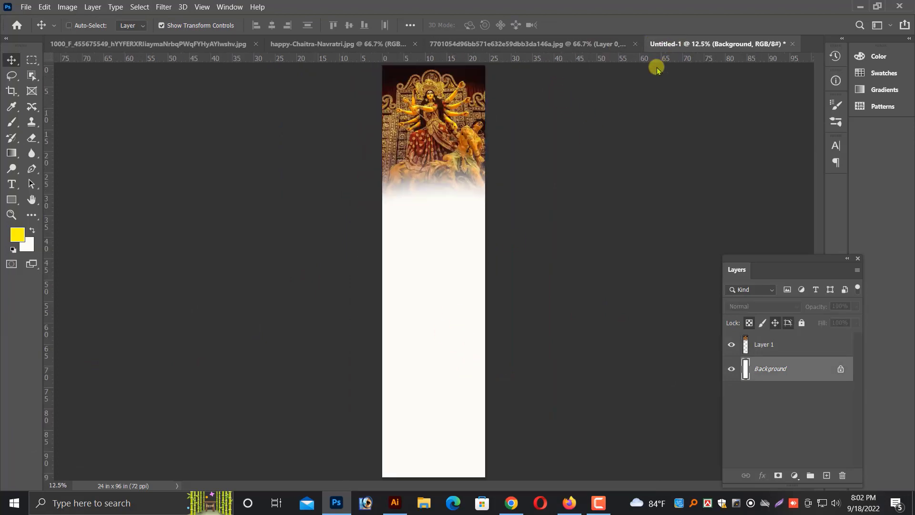
pyautogui.click(580, 43)
pyautogui.click(684, 43)
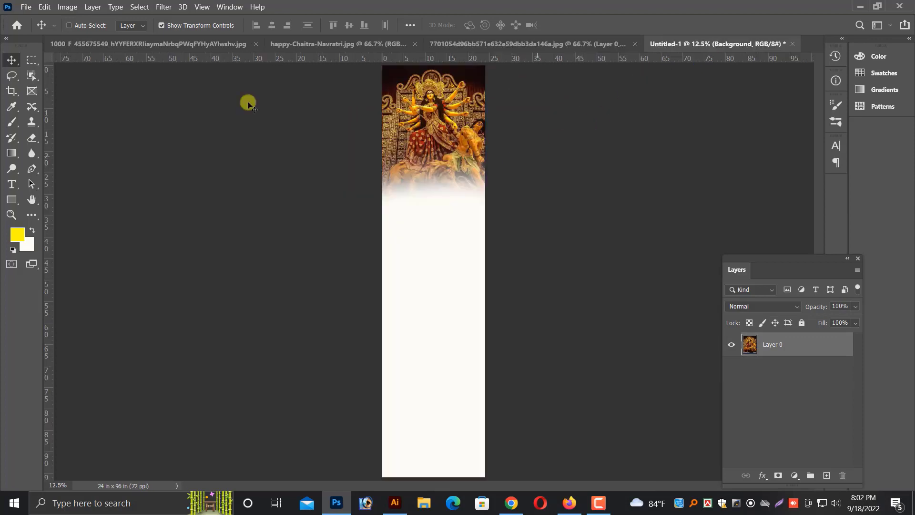
pyautogui.click(303, 43)
pyautogui.click(181, 44)
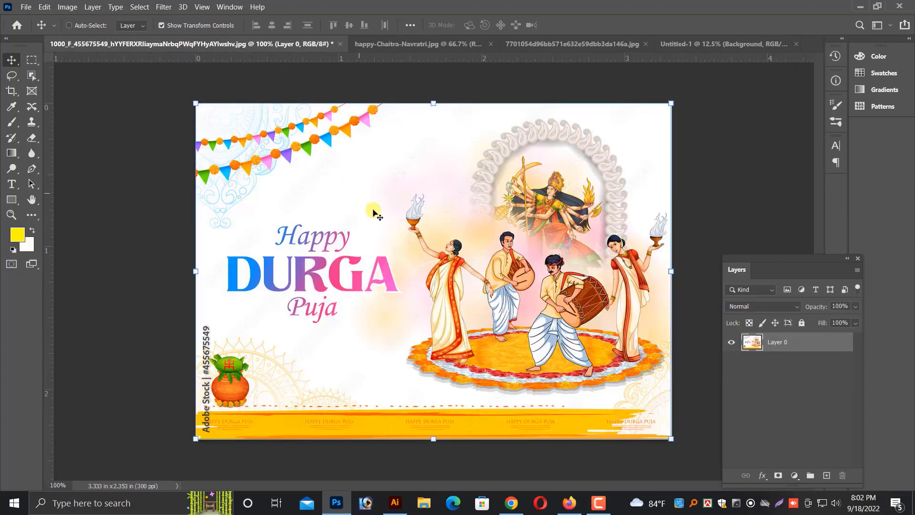
pyautogui.hotkey('ctrl', 'w')
pyautogui.click(473, 207)
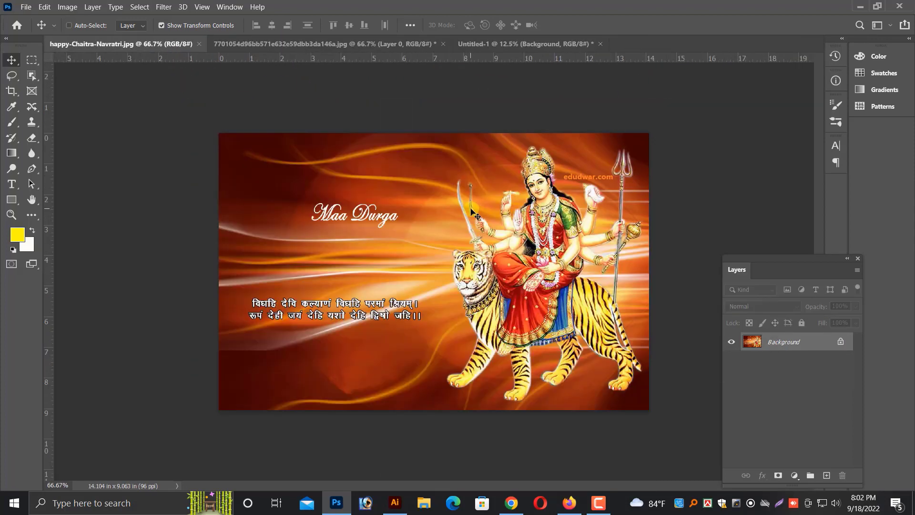
# Open the kash flower photo শরতের-কাশফুলের-ছবি.jpg from the pic folder inside the puja folder
pyautogui.click(529, 43)
pyautogui.click(364, 44)
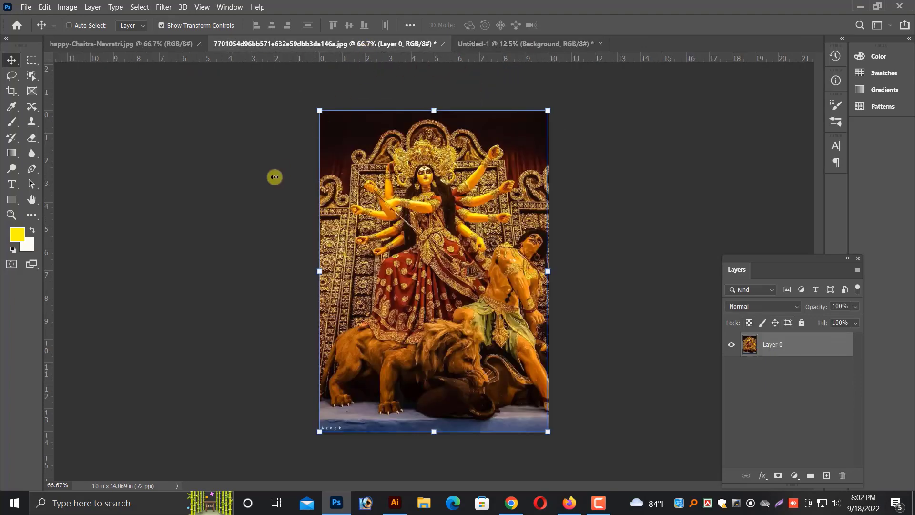
pyautogui.click(223, 263)
pyautogui.hotkey('ctrl', 'o')
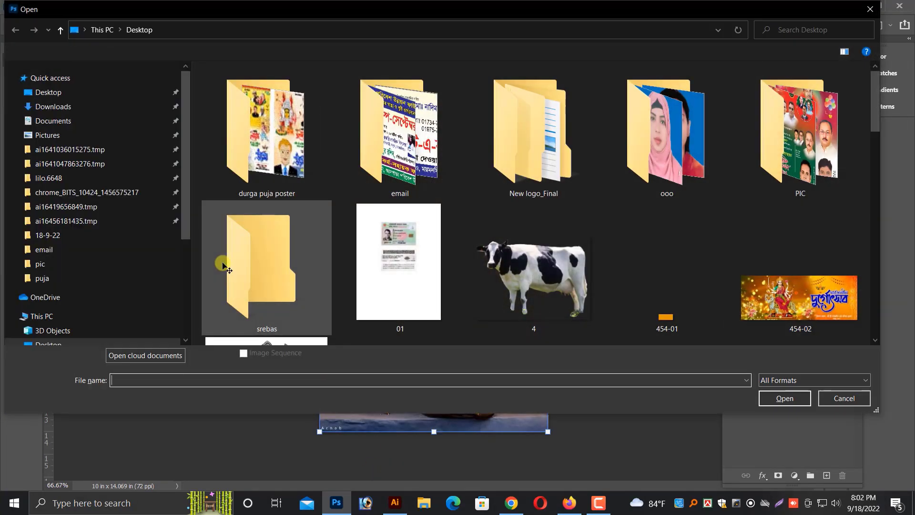
pyautogui.scroll(-2, 500, 210)
pyautogui.scroll(2, 466, 234)
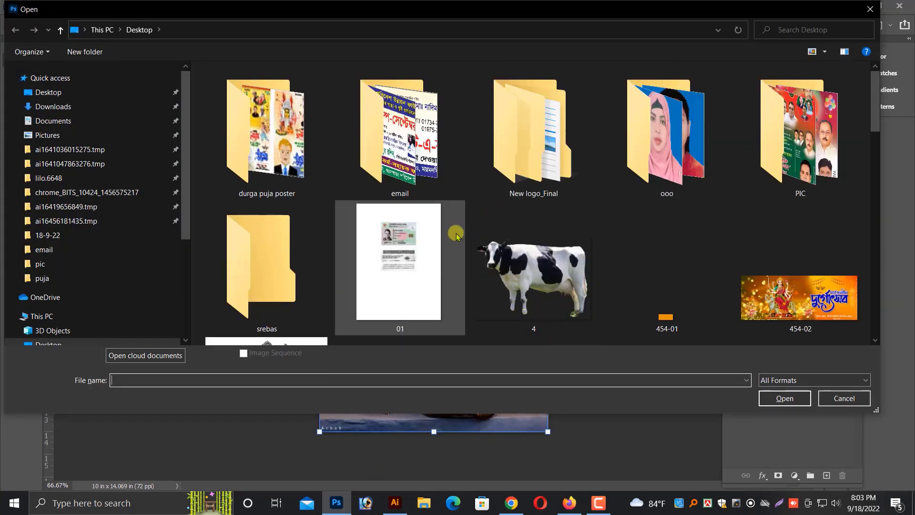
pyautogui.click(48, 279)
pyautogui.doubleClick(265, 133)
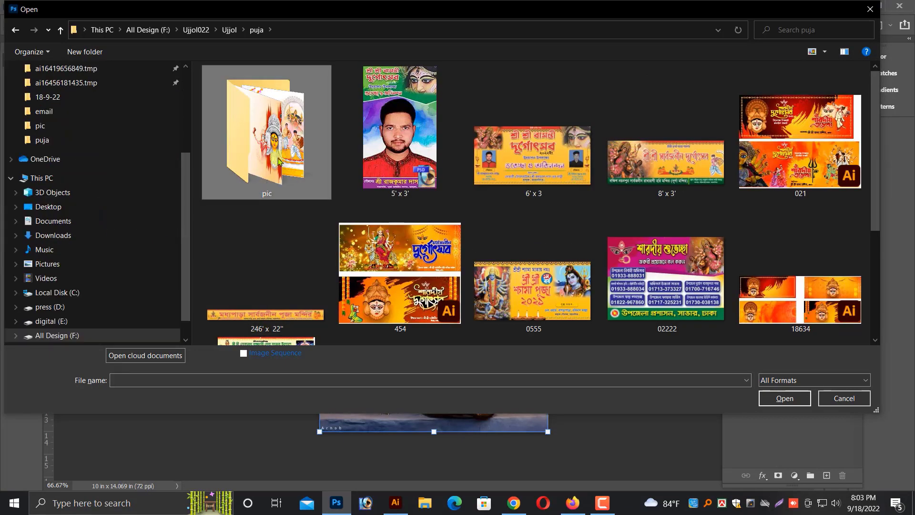
pyautogui.click(443, 295)
pyautogui.doubleClick(443, 295)
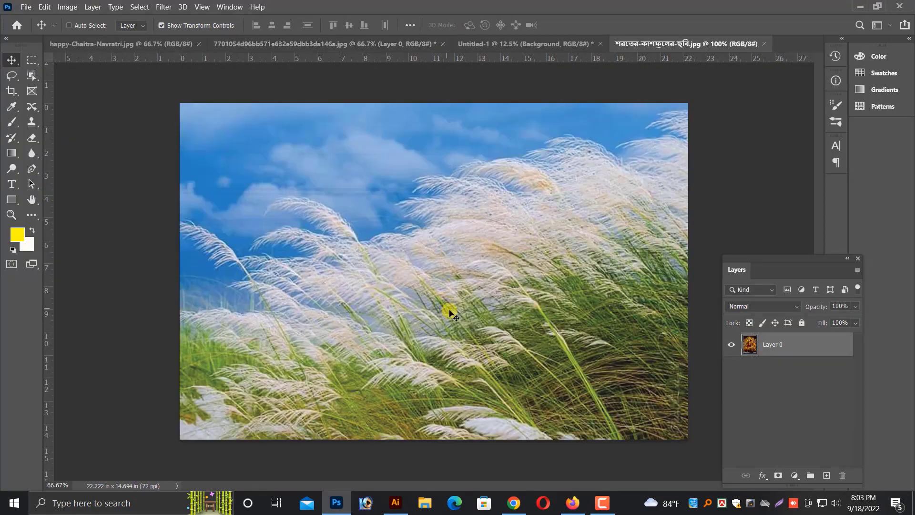
# Resize the kash flower photo to 30 inches wide and shift its midtones toward cyan to -43 with Color Balance
pyautogui.hotkey('ctrl', 'alt', 'i')
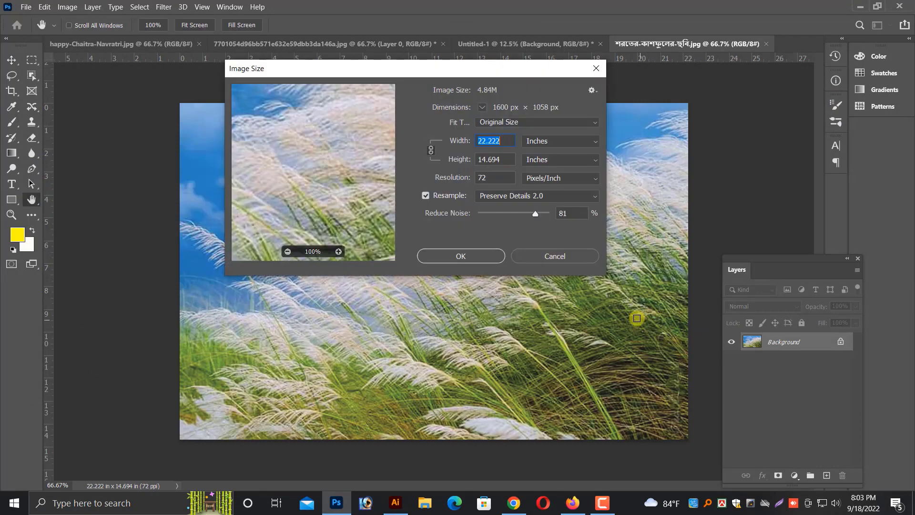
pyautogui.press('Return')
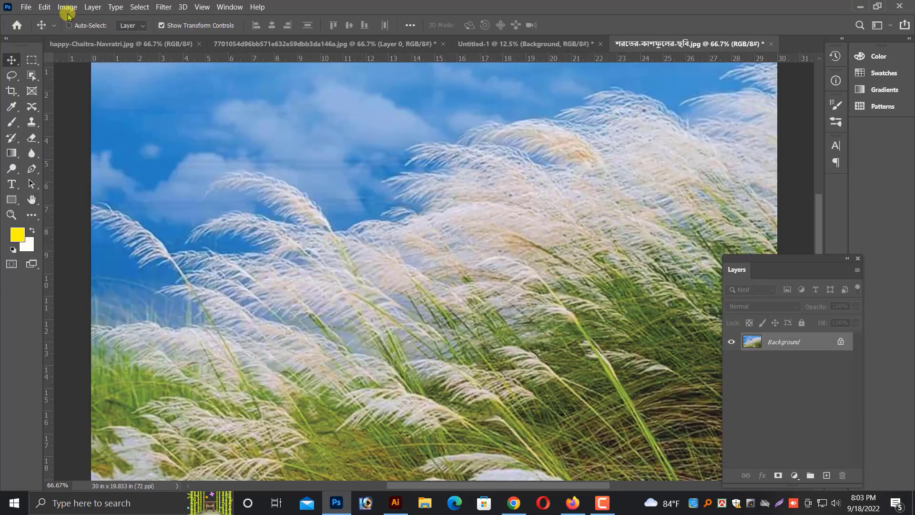
pyautogui.click(67, 7)
pyautogui.moveTo(81, 34)
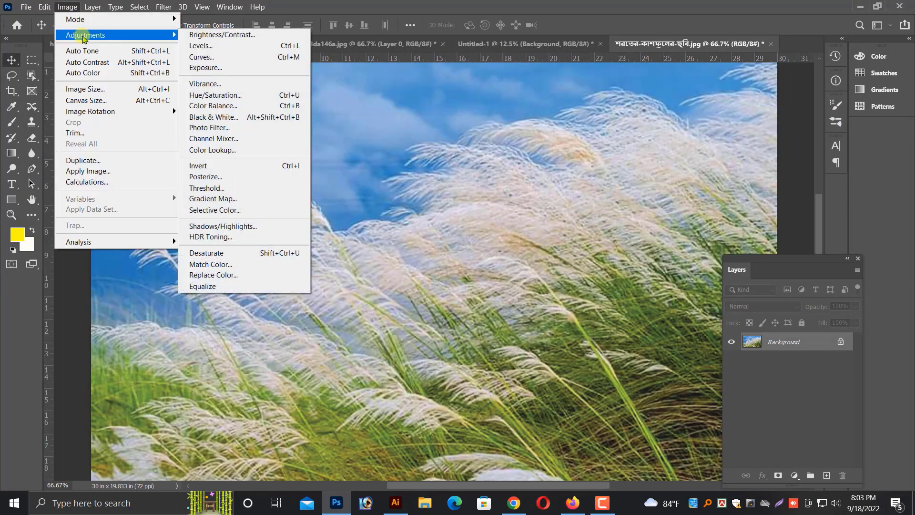
pyautogui.click(231, 99)
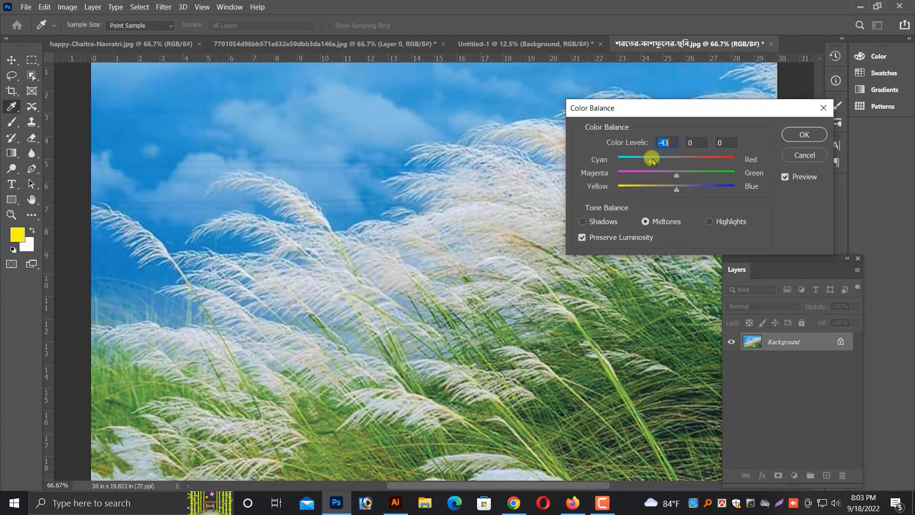
pyautogui.press('Return')
pyautogui.press('v')
pyautogui.hotkey('ctrl', '-')
pyautogui.hotkey('ctrl', '-')
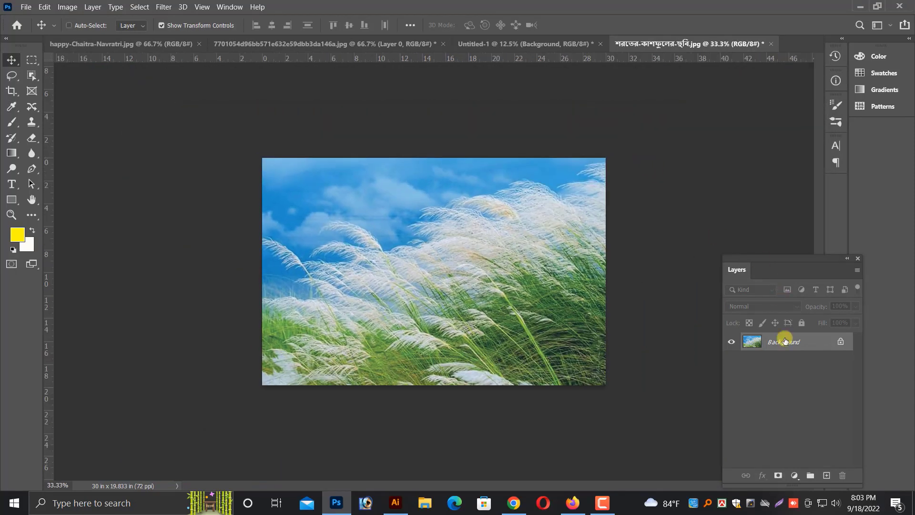
# Unlock the kash flower photo, bring it to the bottom of the 24 × 96 inch panel and scale it to 91%
pyautogui.doubleClick(785, 341)
pyautogui.press('Return')
pyautogui.moveTo(429, 276); pyautogui.dragTo(444, 441)
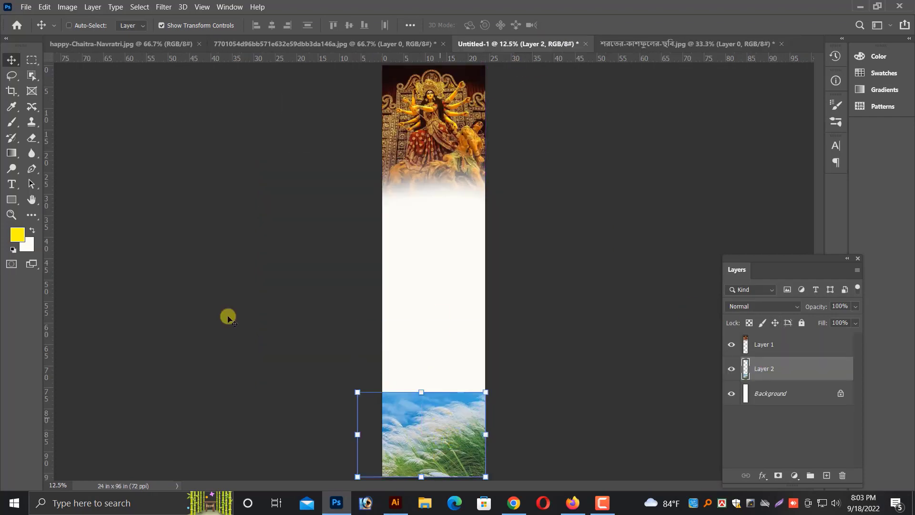
pyautogui.moveTo(358, 390); pyautogui.dragTo(370, 395)
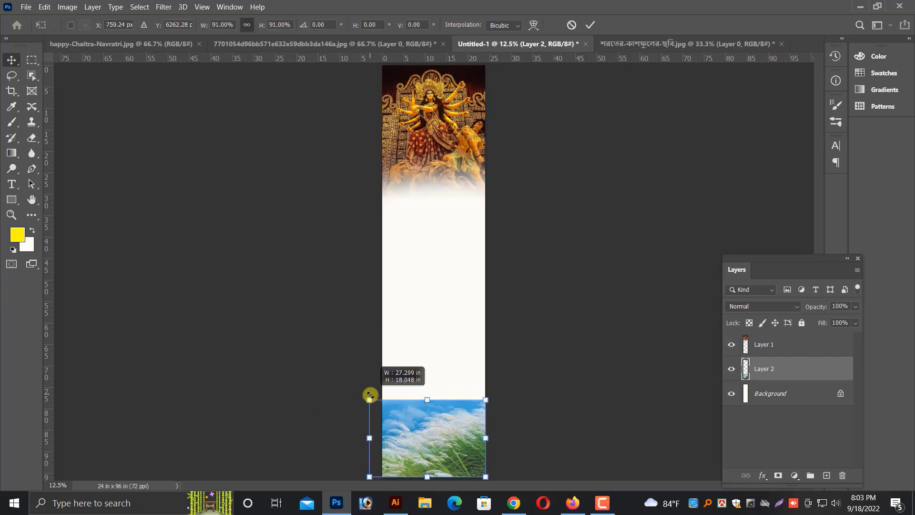
pyautogui.press('Return')
# Fade the upper sky of the kash flower photo into the white background with the Eraser at 1400 px
pyautogui.hotkey('ctrl', '+')
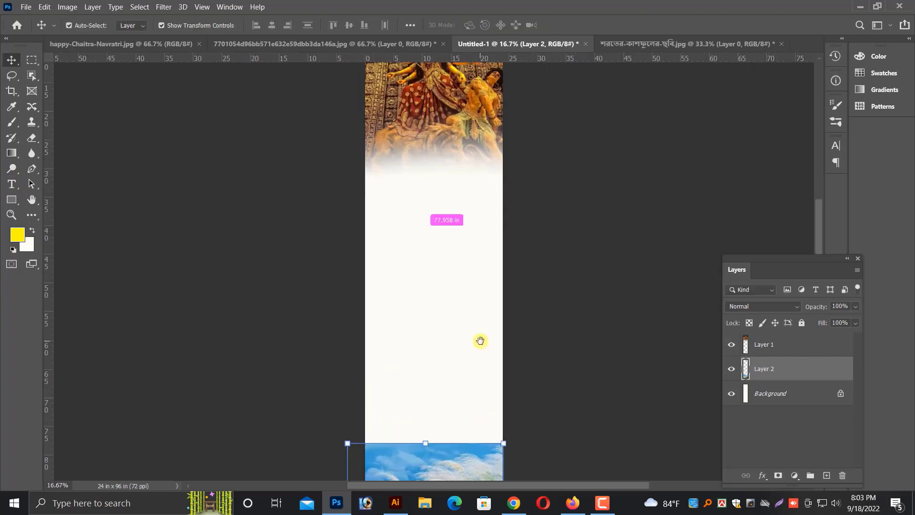
pyautogui.scroll(-3, 480, 341)
pyautogui.hotkey('ctrl', '+')
pyautogui.hotkey('ctrl', '+')
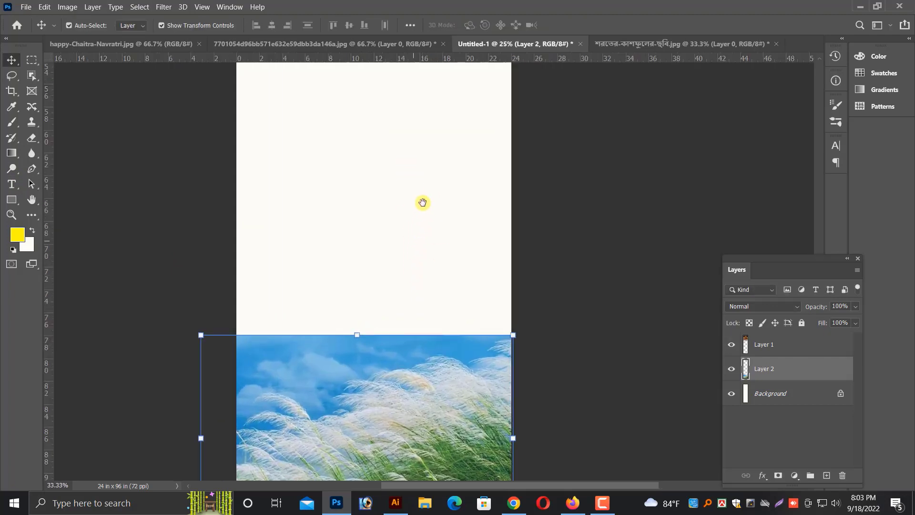
pyautogui.hotkey('ctrl', '+')
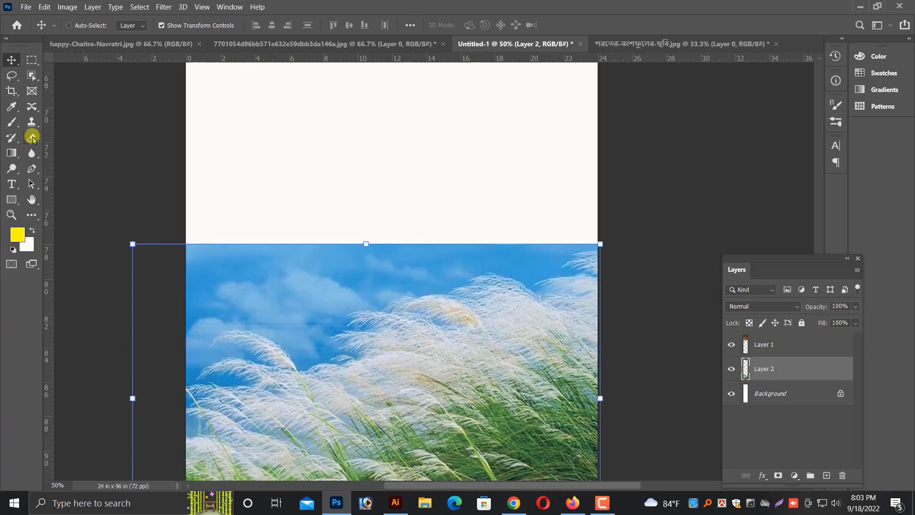
pyautogui.click(32, 138)
pyautogui.moveTo(204, 249)
pyautogui.mouseDown()
pyautogui.moveTo(195, 189)
pyautogui.moveTo(457, 131)
pyautogui.moveTo(595, 117)
pyautogui.moveTo(390, 106)
pyautogui.moveTo(187, 122)
pyautogui.moveTo(447, 87)
pyautogui.moveTo(488, 94)
pyautogui.mouseUp()
pyautogui.press('[')
pyautogui.press('[')
pyautogui.press('[')
pyautogui.moveTo(586, 137); pyautogui.dragTo(100, 184)
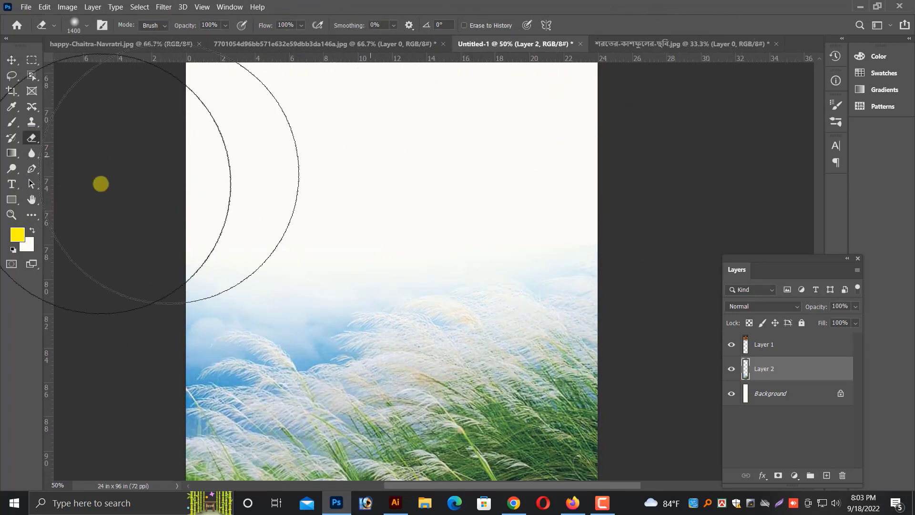
pyautogui.hotkey('ctrl', '-')
pyautogui.press('v')
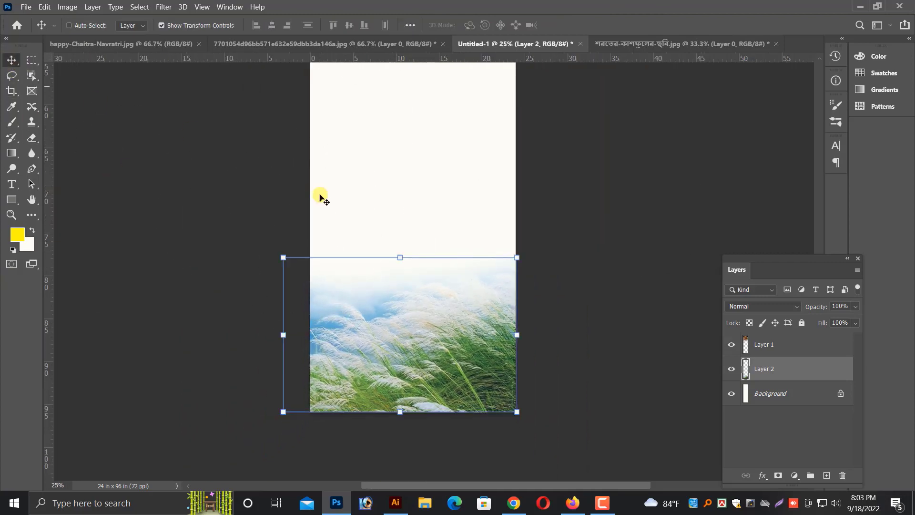
# Select the Background layer, swap the foreground and background colors and fill the layer with yellow
pyautogui.scroll(15, 441, 147)
pyautogui.hotkey('ctrl', '-')
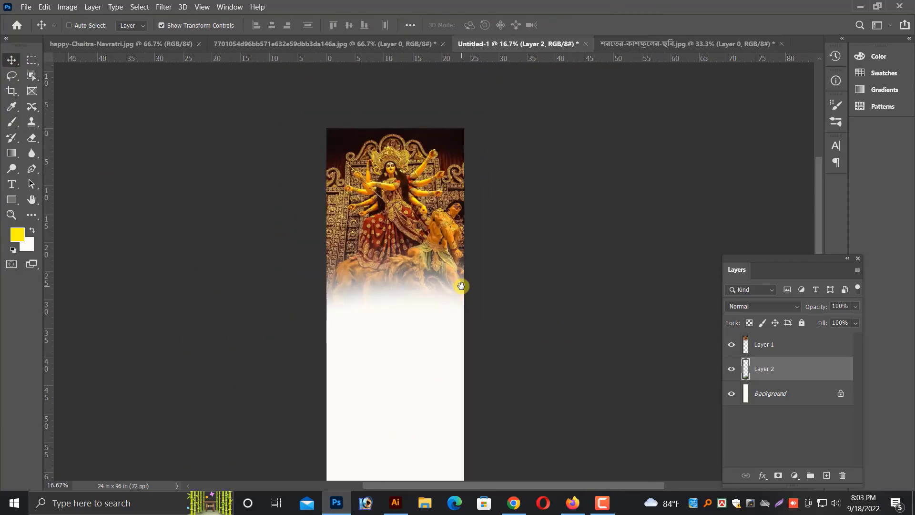
pyautogui.scroll(-4, 445, 313)
pyautogui.rightClick(409, 314)
pyautogui.click(412, 319)
pyautogui.scroll(-7, 412, 317)
pyautogui.rightClick(413, 305)
pyautogui.click(422, 310)
pyautogui.scroll(-3, 406, 277)
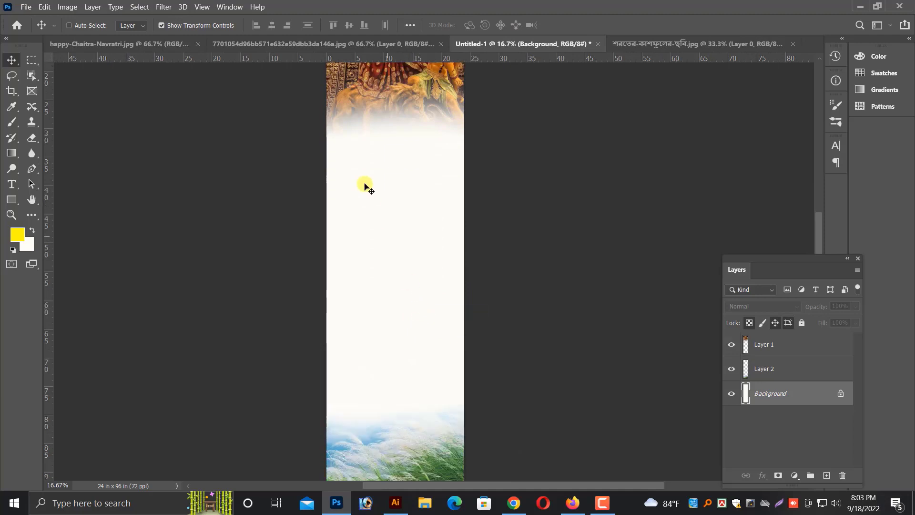
pyautogui.scroll(-2, 386, 235)
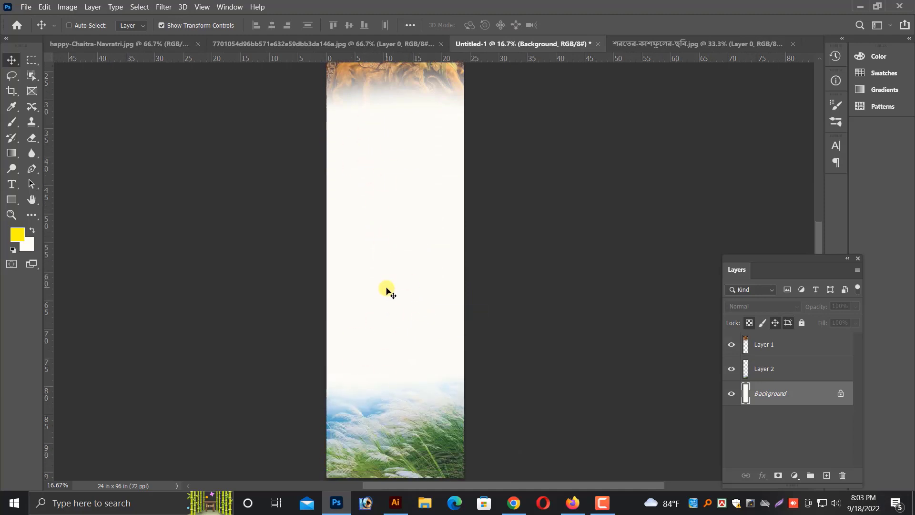
pyautogui.scroll(2, 411, 418)
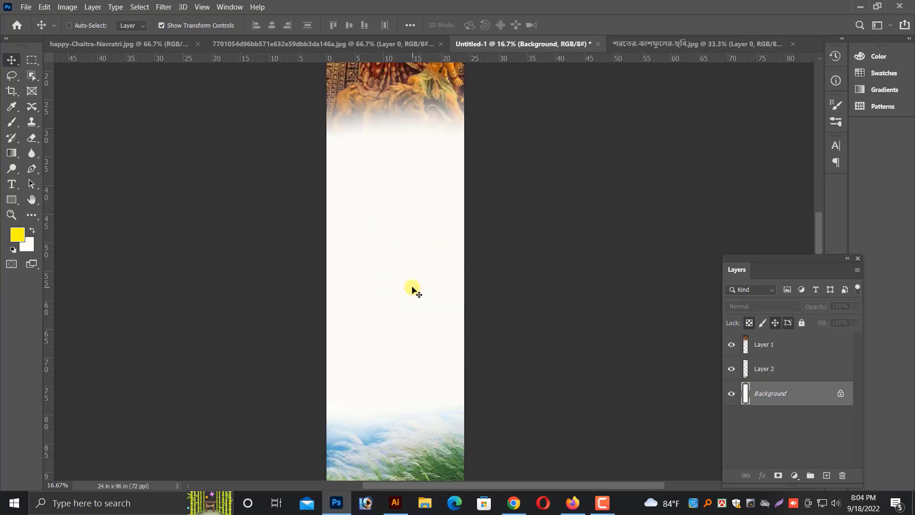
pyautogui.scroll(-1, 413, 290)
pyautogui.rightClick(449, 278)
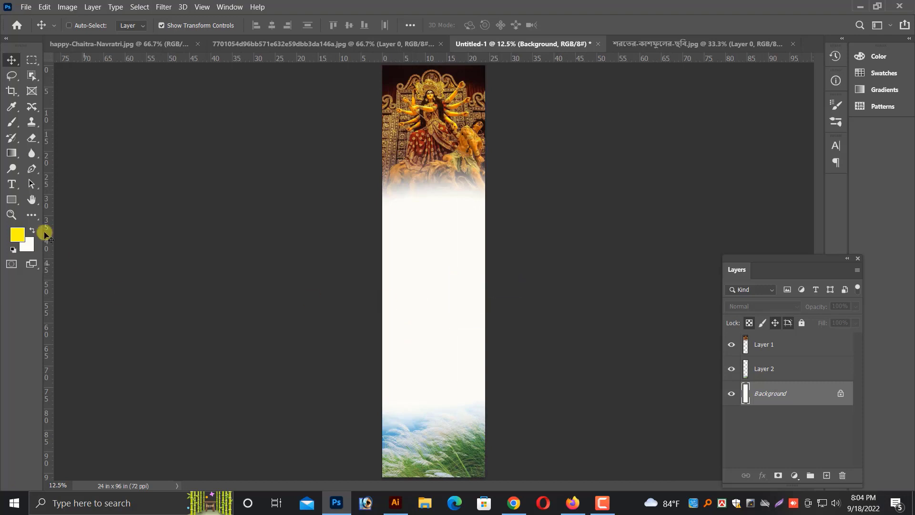
pyautogui.hotkey('ctrl', 'Delete')
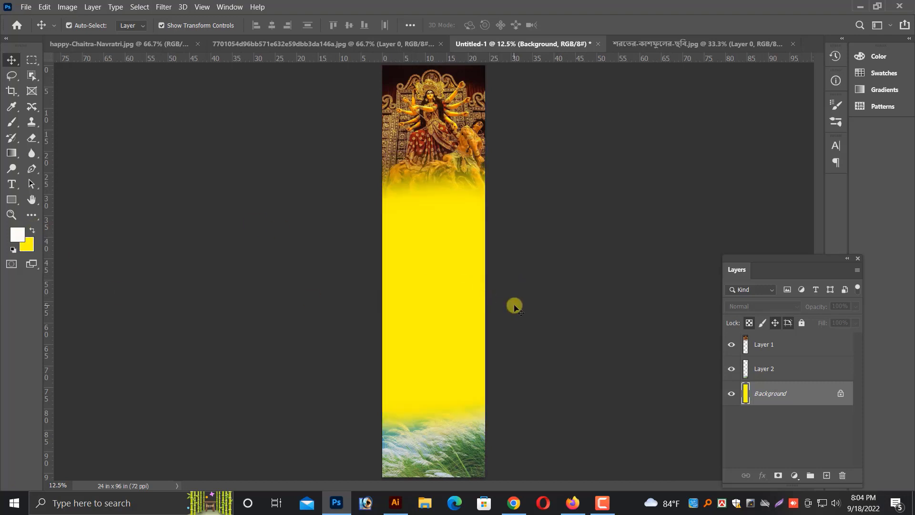
# Examine how the Durga photo blends into the yellow background along the panel
pyautogui.scroll(1, 435, 276)
pyautogui.click(454, 277)
pyautogui.scroll(1, 458, 291)
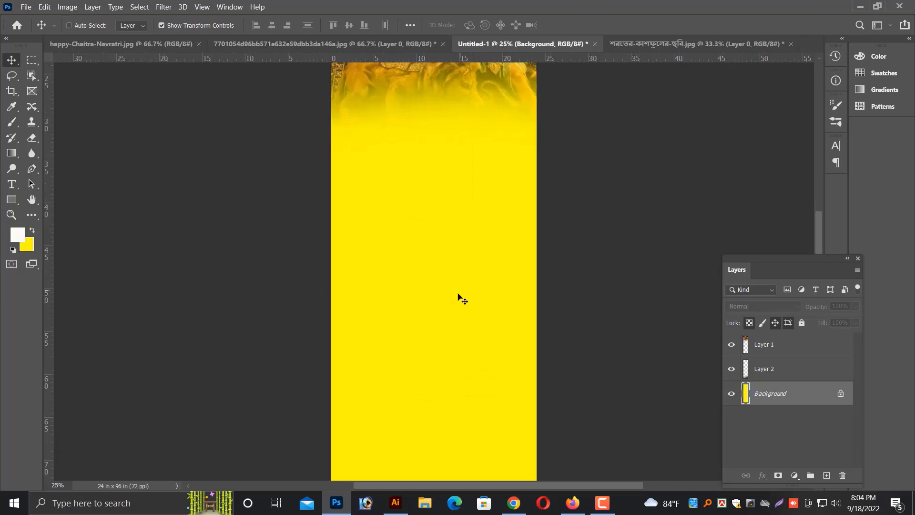
pyautogui.scroll(2, 427, 364)
pyautogui.scroll(1, 427, 362)
pyautogui.scroll(3, 429, 365)
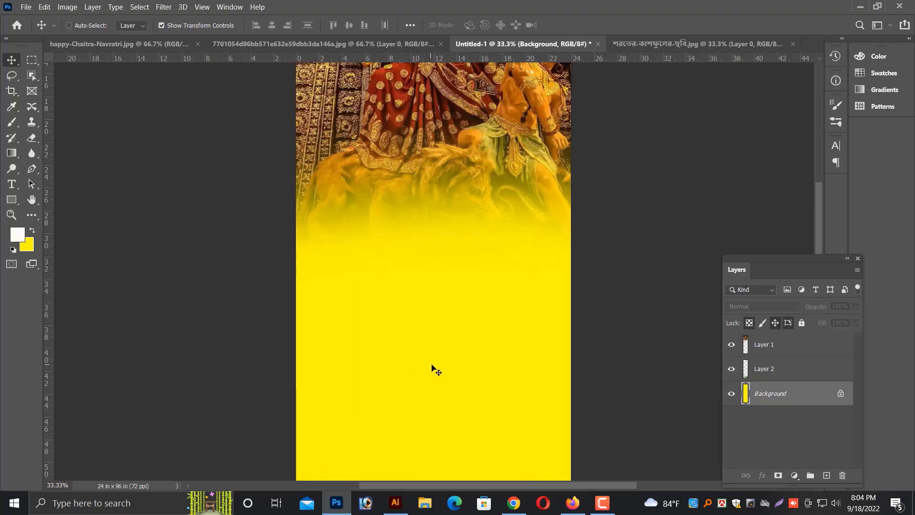
pyautogui.rightClick(429, 367)
# Switch to Illustrator and browse for a file to open in the Ujjol folder under Ujjol022 on drive F
pyautogui.click(409, 498)
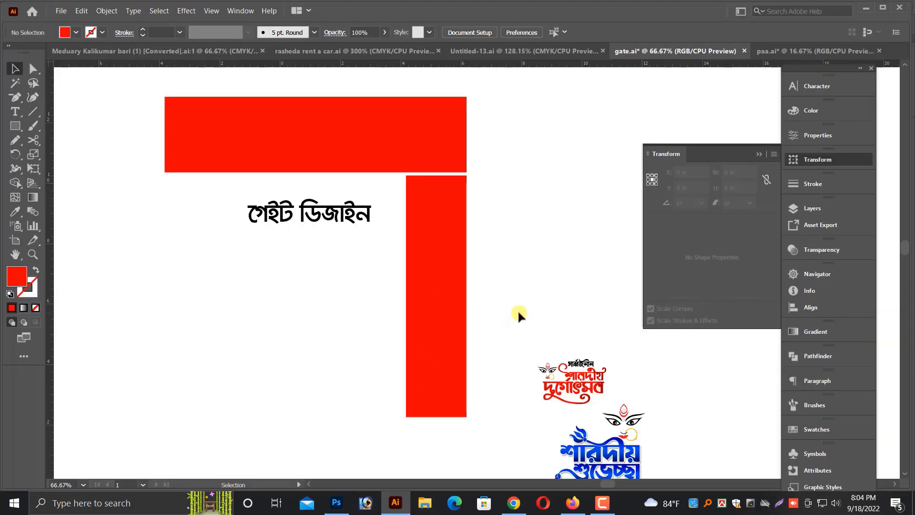
pyautogui.hotkey('ctrl', 'o')
pyautogui.scroll(-1, 62, 321)
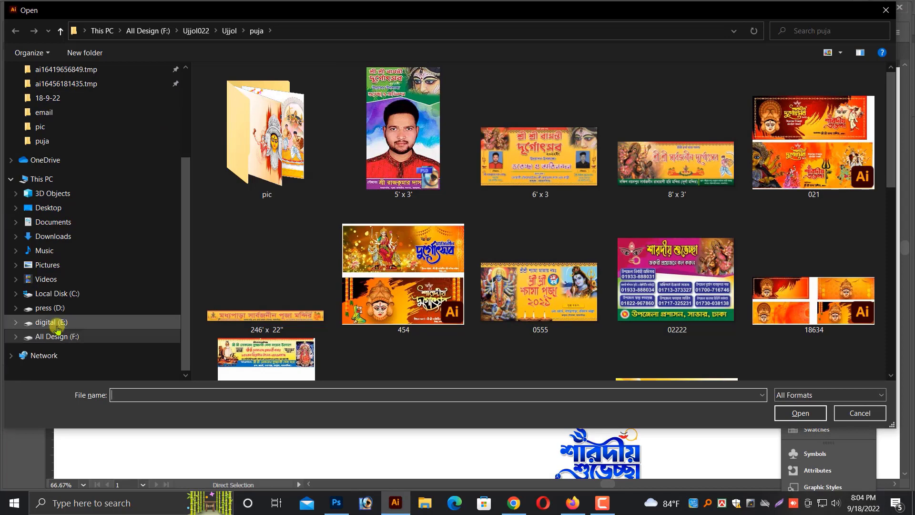
pyautogui.click(61, 323)
pyautogui.click(69, 337)
pyautogui.doubleClick(231, 149)
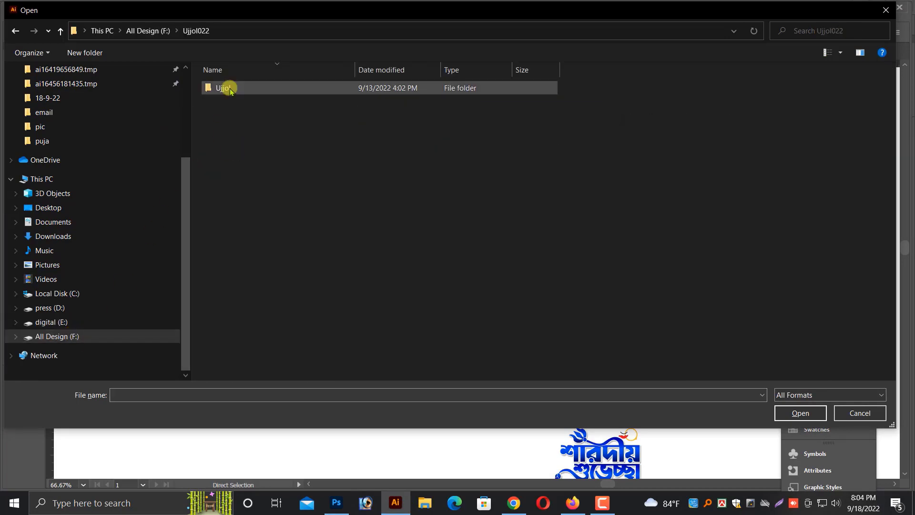
pyautogui.doubleClick(229, 88)
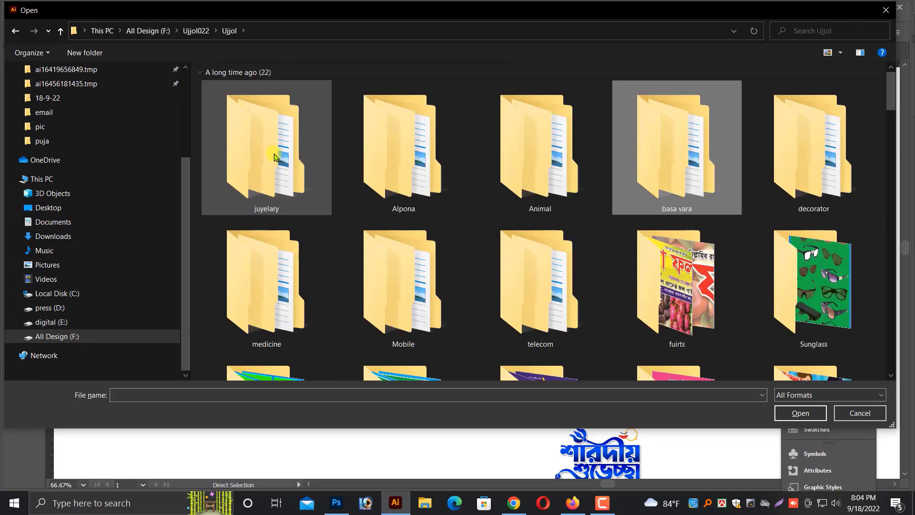
# Find the Backround folder inside Ujjol and open its Backround subfolder
pyautogui.scroll(-5, 276, 157)
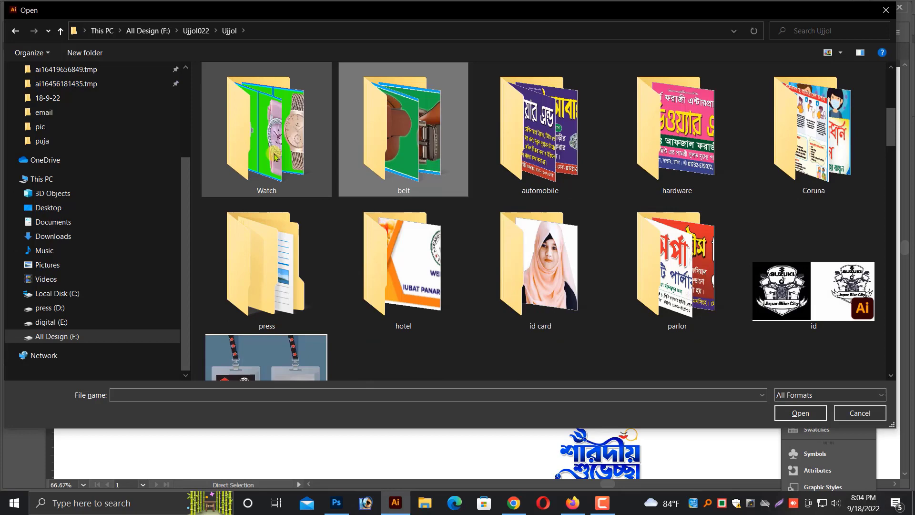
pyautogui.scroll(-5, 276, 157)
pyautogui.press('b')
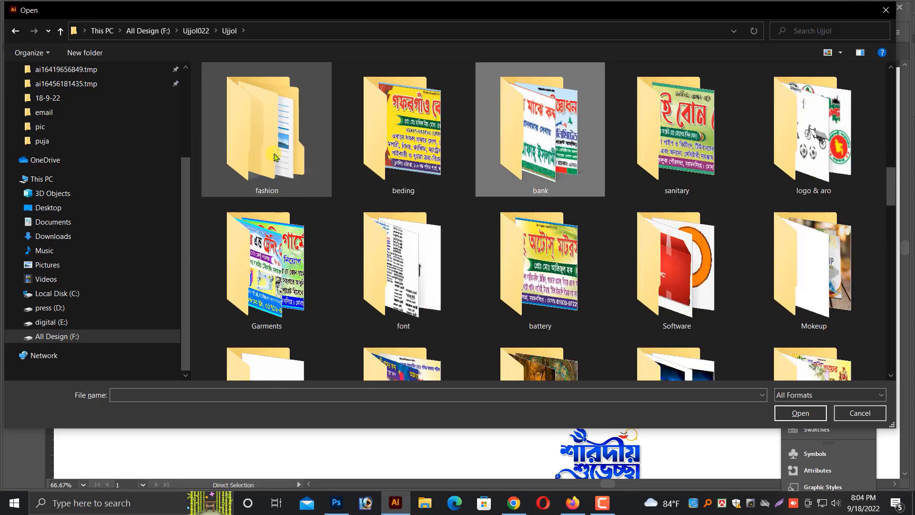
pyautogui.press('b')
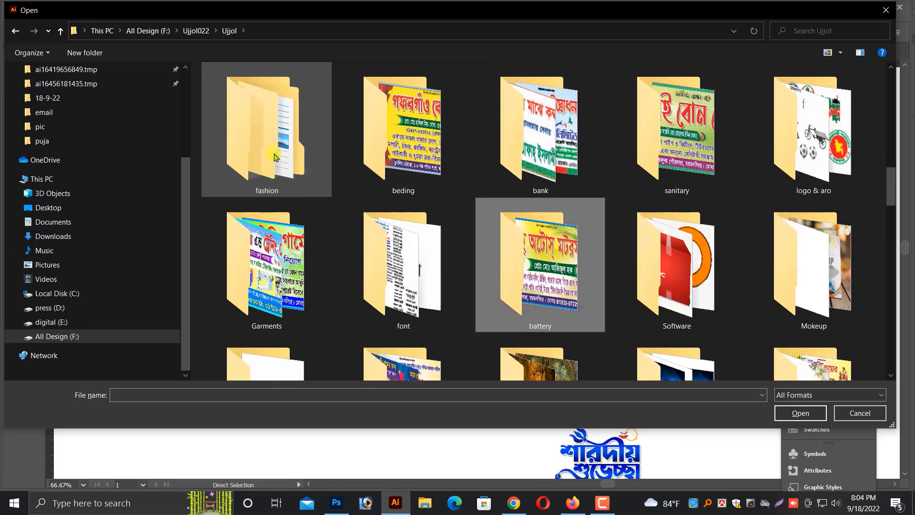
pyautogui.press('b')
pyautogui.press('Return')
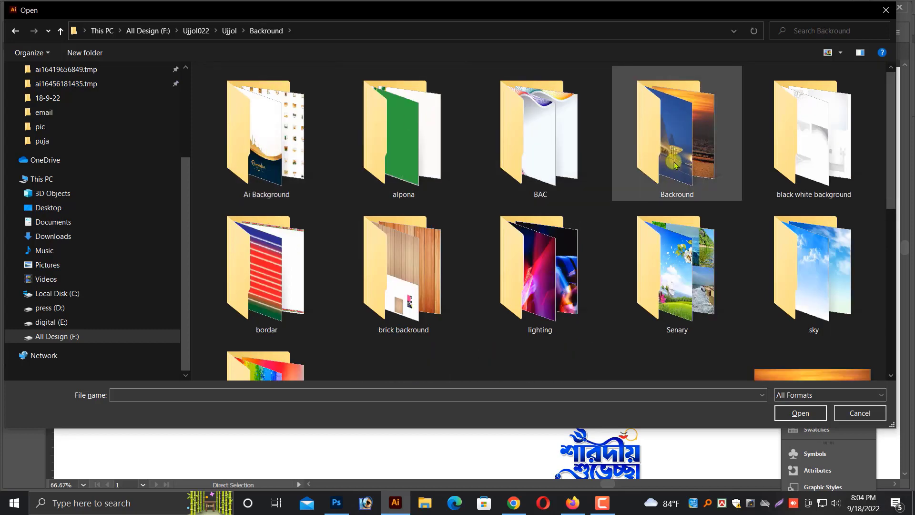
pyautogui.doubleClick(627, 175)
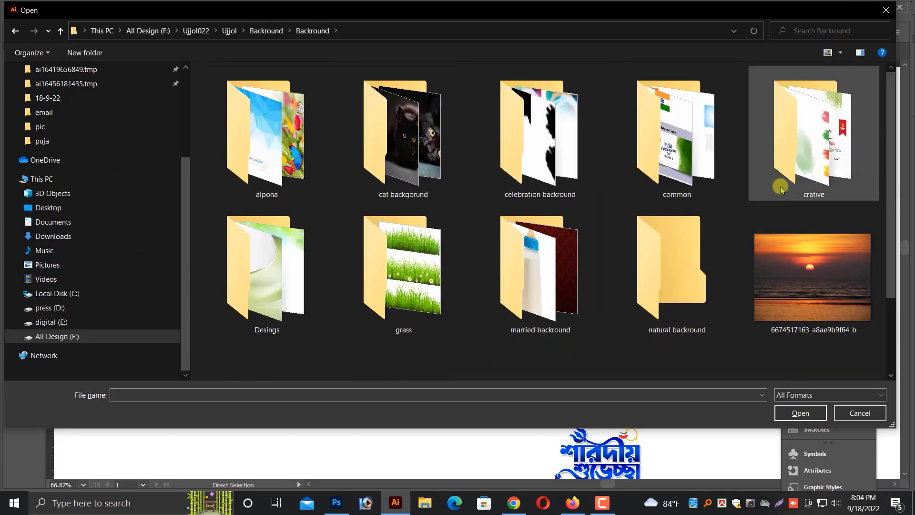
# Look in the common folder, go back to the crative folder and open the Illustrator file 5430348
pyautogui.doubleClick(693, 176)
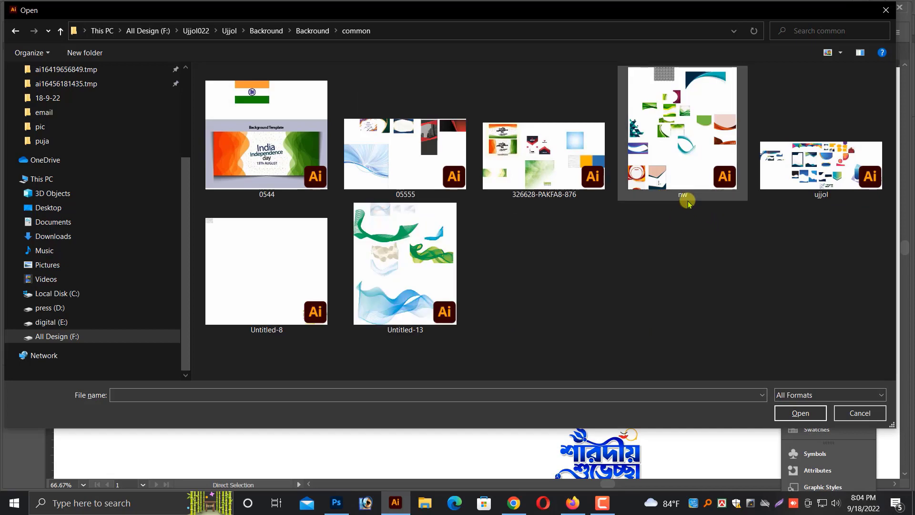
pyautogui.press('BackSpace')
pyautogui.doubleClick(791, 157)
pyautogui.click(495, 104)
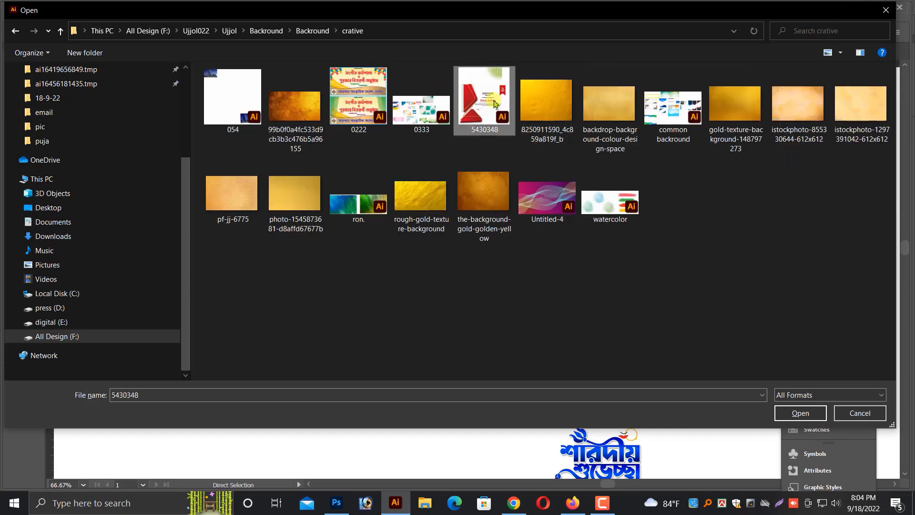
pyautogui.doubleClick(508, 110)
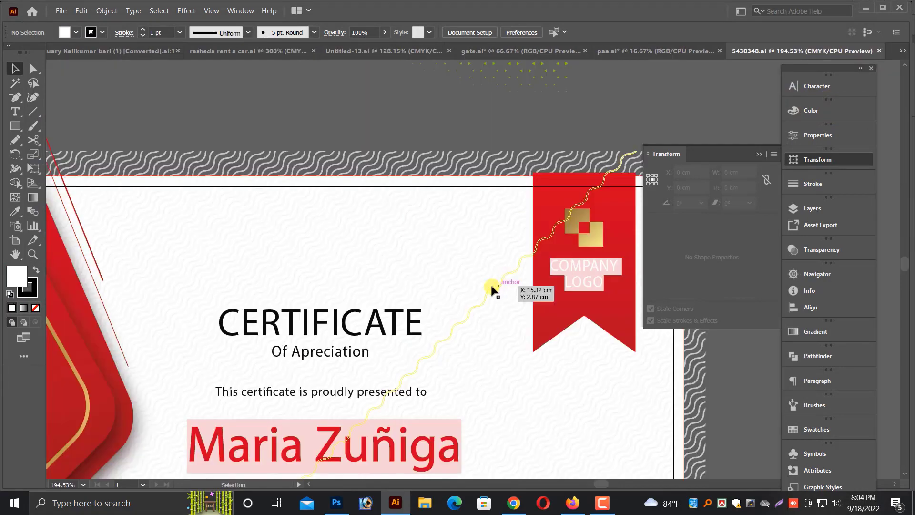
# Select the wavy line pattern behind the certificate and move it out below and beside the artboard
pyautogui.click(462, 174)
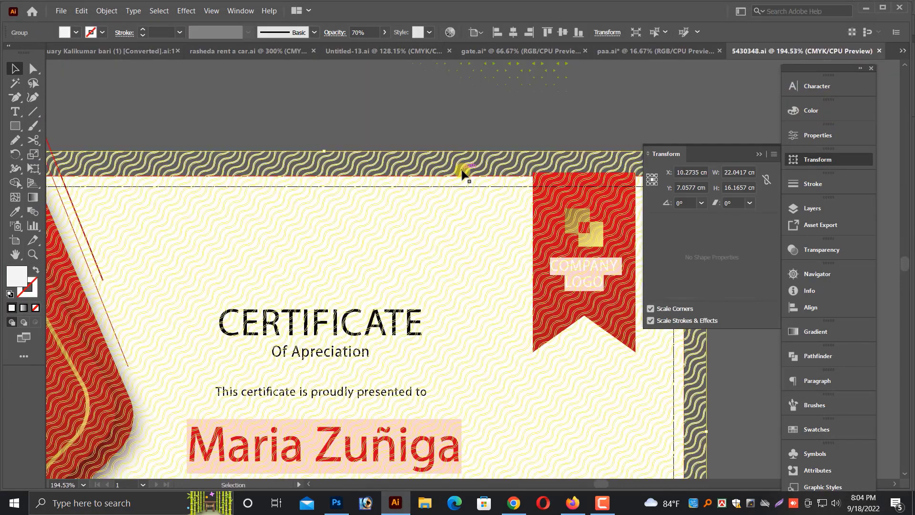
pyautogui.hotkey('ctrl', '-')
pyautogui.hotkey('ctrl', '-')
pyautogui.click(610, 397)
pyautogui.moveTo(546, 283); pyautogui.dragTo(619, 397)
pyautogui.click(372, 272)
pyautogui.click(462, 412)
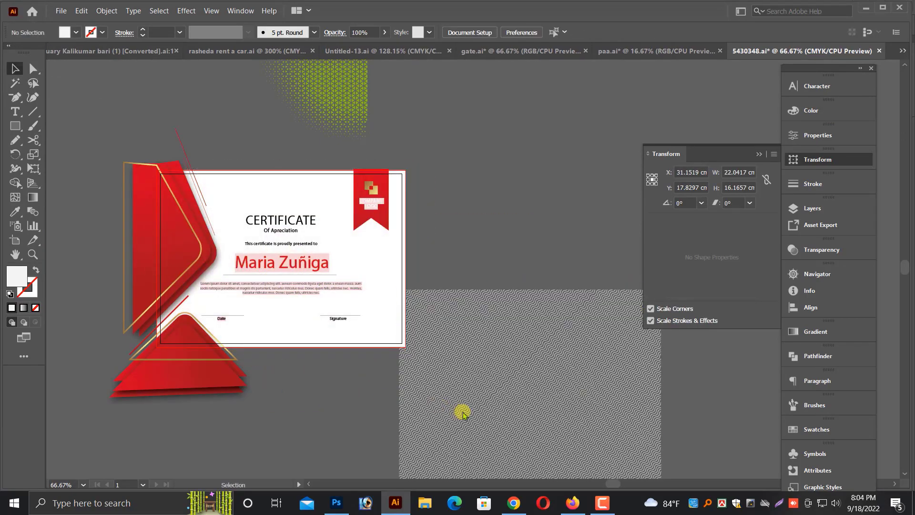
# Stretch the wavy pattern vertically to about 27.06 cm high and place it clear of the certificate
pyautogui.moveTo(462, 412); pyautogui.dragTo(280, 274)
pyautogui.moveTo(321, 128); pyautogui.dragTo(457, 357)
pyautogui.moveTo(351, 151); pyautogui.dragTo(353, 86)
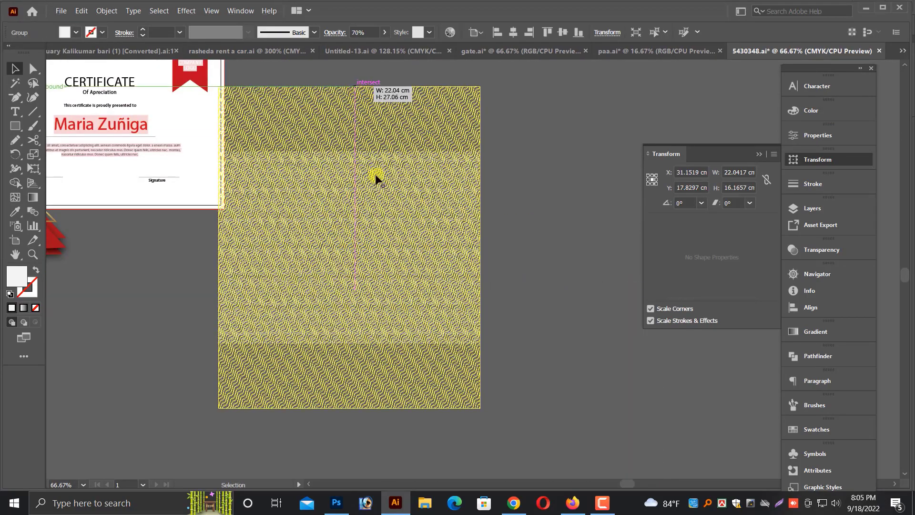
pyautogui.moveTo(380, 200); pyautogui.dragTo(479, 244)
# Switch the wavy pattern's fill to CMYK with 38% black and hide the artboards
pyautogui.press('F6')
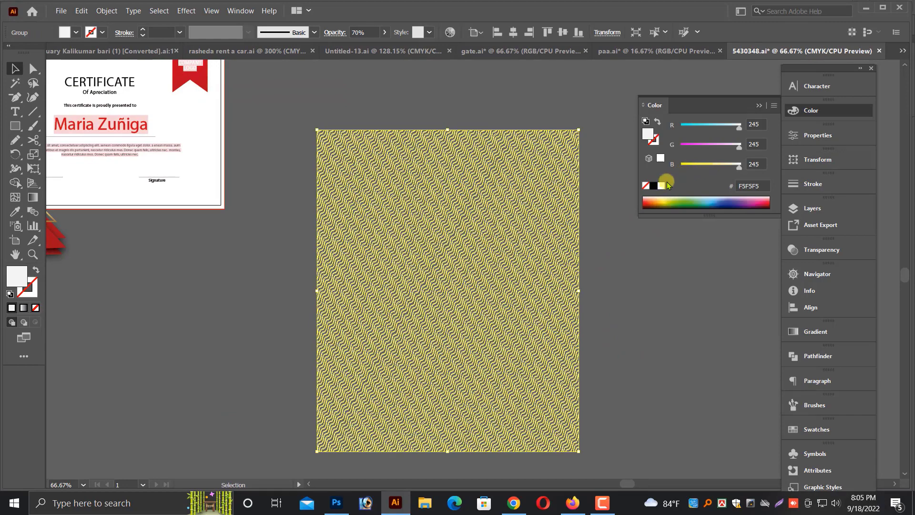
pyautogui.click(654, 186)
pyautogui.click(639, 223)
pyautogui.click(388, 301)
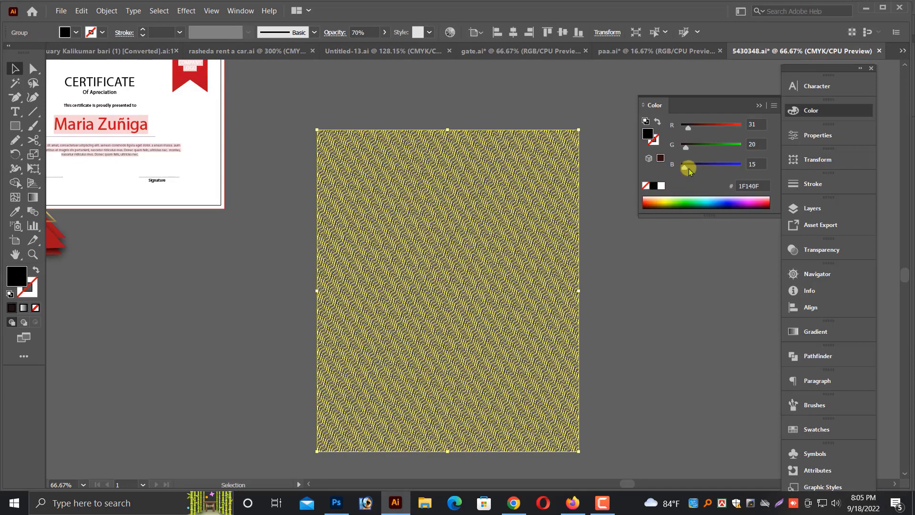
pyautogui.click(776, 106)
pyautogui.click(804, 157)
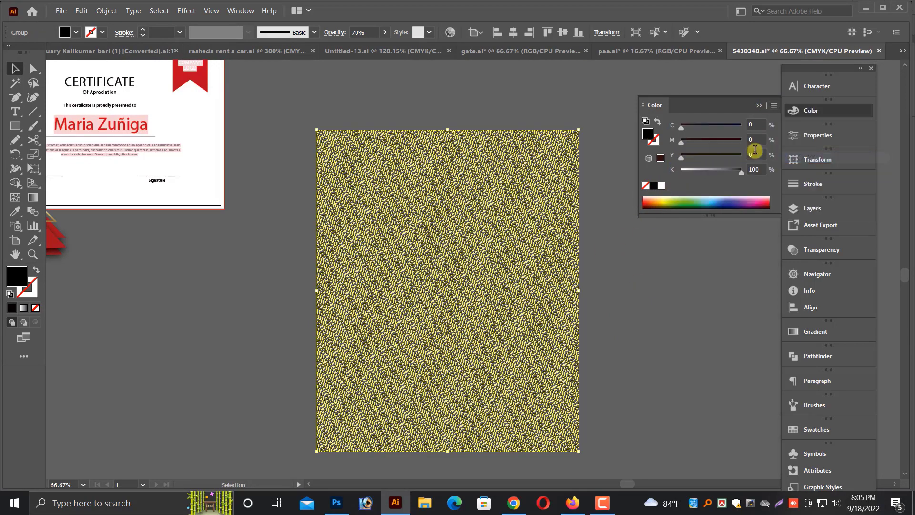
pyautogui.click(704, 171)
pyautogui.click(669, 279)
pyautogui.hotkey('ctrl', 'shift', 'h')
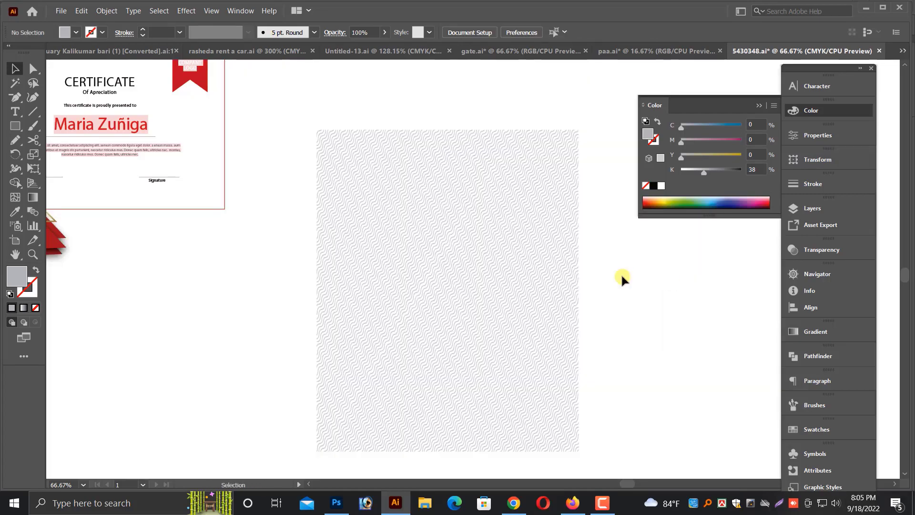
# Select the wavy pattern again and darken its fill to 48% black
pyautogui.moveTo(314, 182); pyautogui.dragTo(687, 281)
pyautogui.moveTo(453, 281); pyautogui.dragTo(489, 293)
pyautogui.click(476, 268)
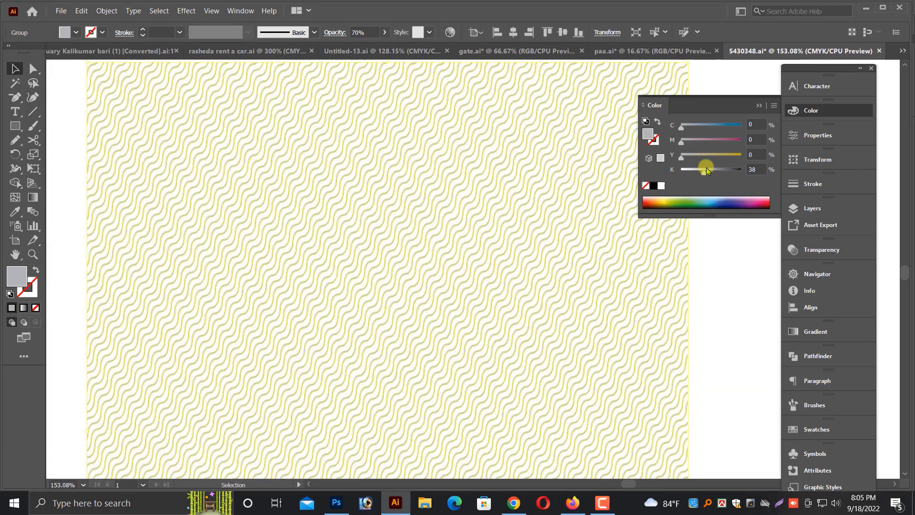
pyautogui.moveTo(708, 171); pyautogui.dragTo(713, 170)
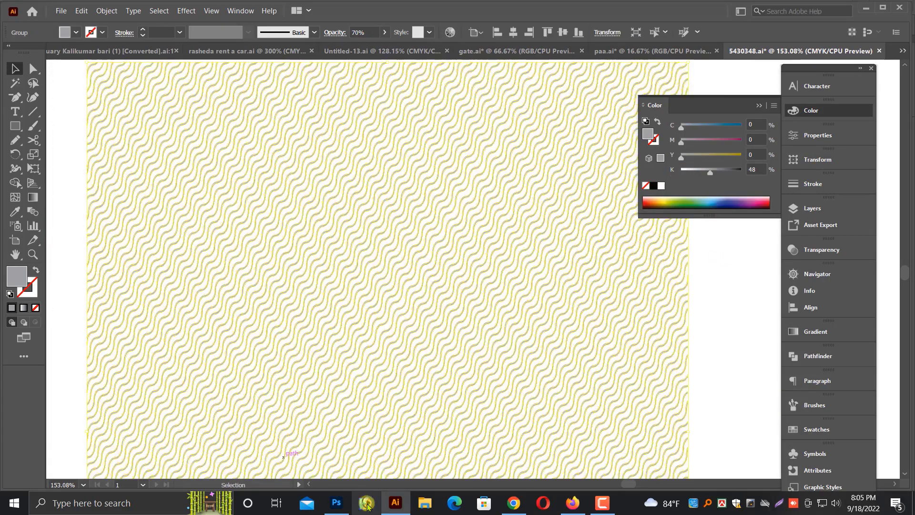
# Switch to Photoshop, paste the wavy pattern above the Background layer and scale it to about 534% across the panel's yellow area
pyautogui.click(340, 504)
pyautogui.hotkey('ctrl', 'v')
pyautogui.press('Return')
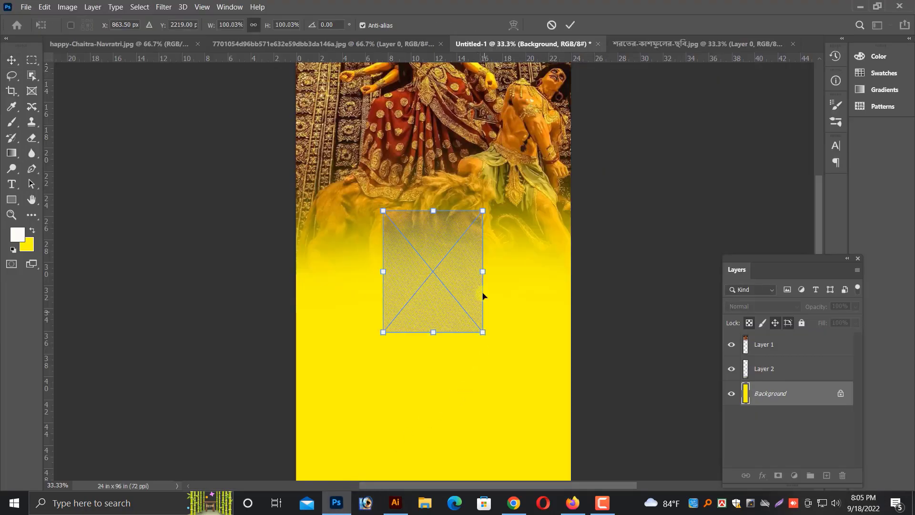
pyautogui.moveTo(482, 283); pyautogui.dragTo(566, 439)
pyautogui.hotkey('ctrl', '-')
pyautogui.hotkey('ctrl', '-')
pyautogui.moveTo(445, 350); pyautogui.dragTo(395, 354)
pyautogui.hotkey('ctrl', '-')
pyautogui.moveTo(450, 294); pyautogui.dragTo(576, 422)
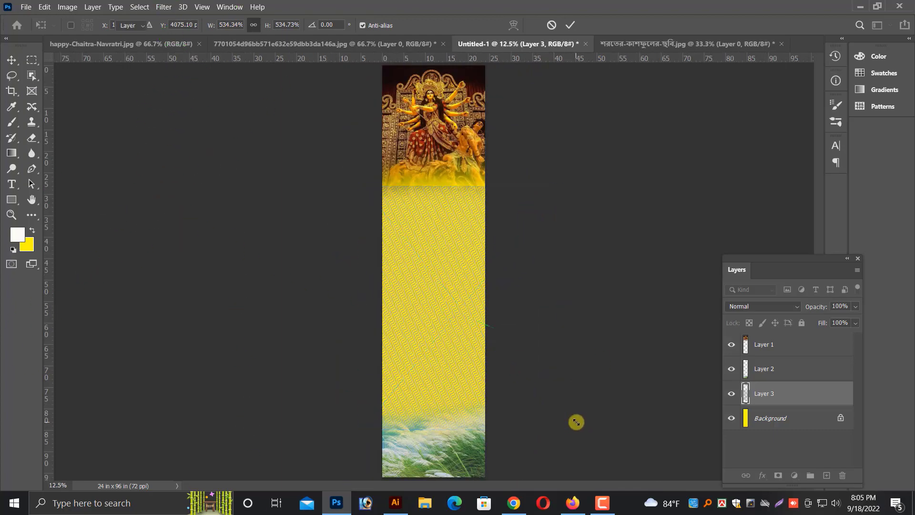
pyautogui.press('Return')
# Enlarge the wavy pattern layer to about 104% so its upper edge reaches under the faded Durga photo
pyautogui.hotkey('ctrl', '+')
pyautogui.hotkey('ctrl', '+')
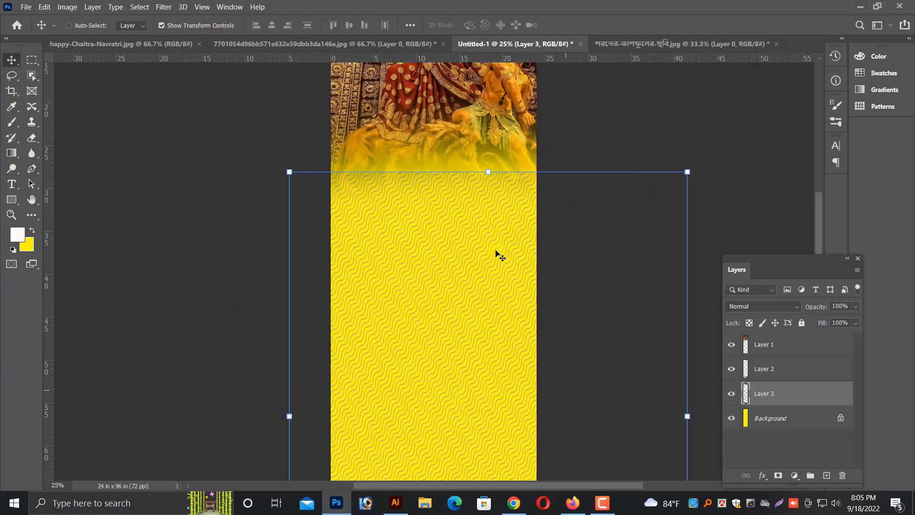
pyautogui.hotkey('ctrl', '+')
pyautogui.scroll(2, 500, 255)
pyautogui.moveTo(509, 147); pyautogui.dragTo(506, 140)
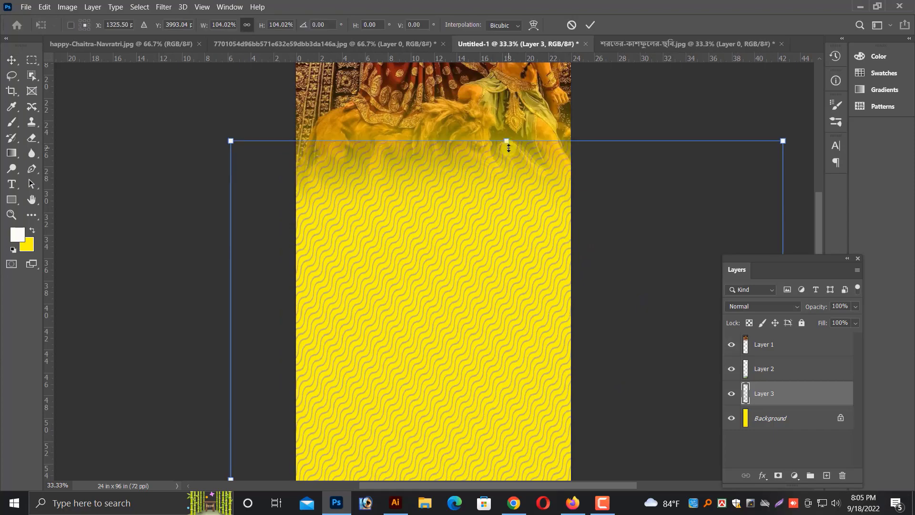
# Set the wavy pattern layer's blend mode to Multiply and its opacity to 29%
pyautogui.click(748, 308)
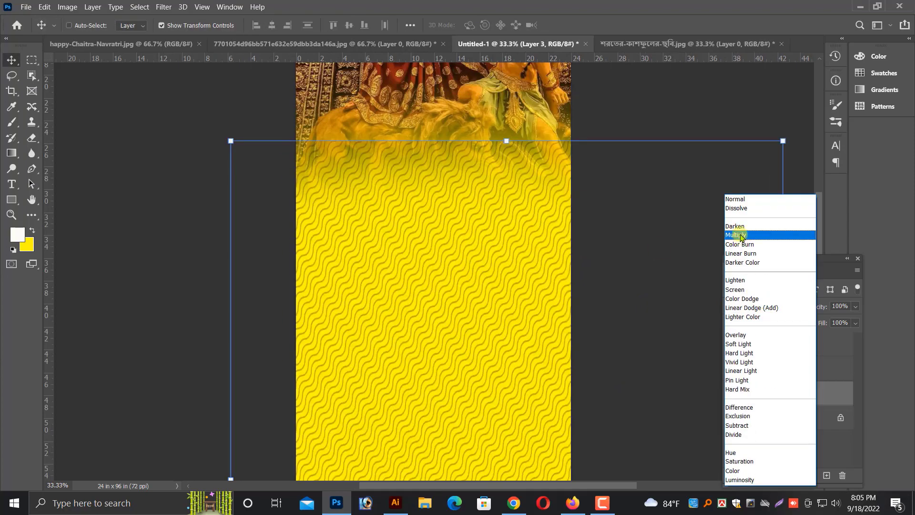
pyautogui.click(740, 235)
pyautogui.scroll(-4, 361, 329)
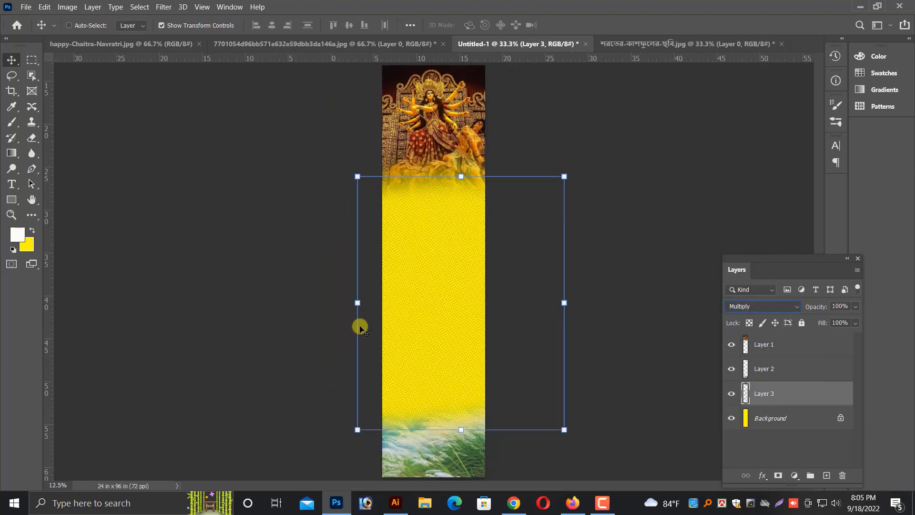
pyautogui.scroll(1, 361, 329)
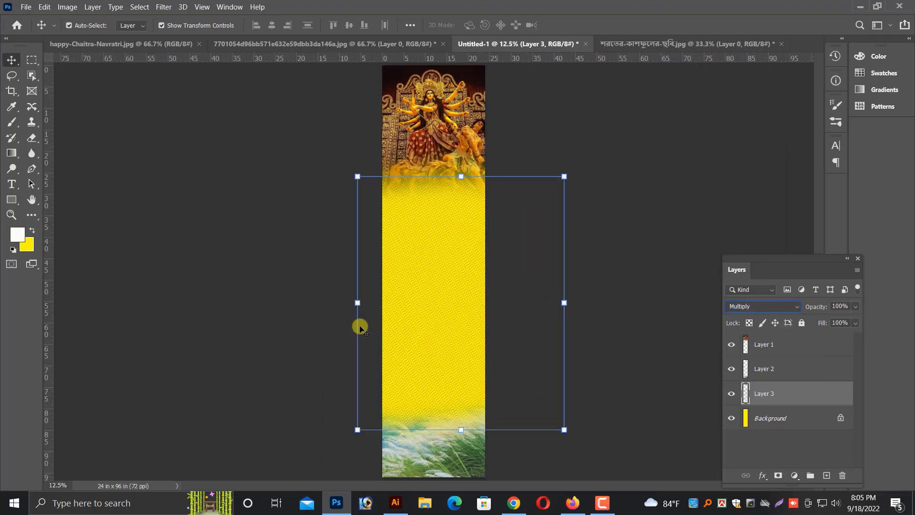
pyautogui.scroll(2, 451, 335)
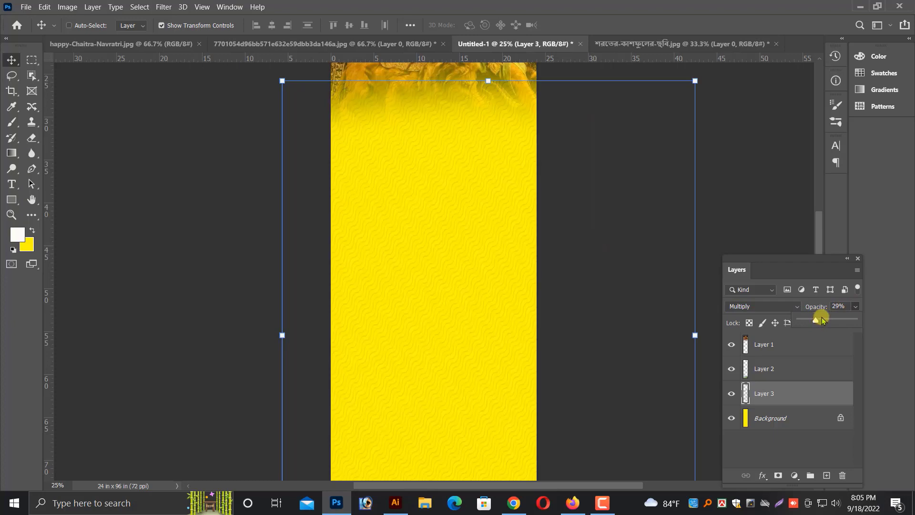
# Soften the wavy pattern's upper edge below the Durga photo with the Eraser at 1400 px
pyautogui.scroll(2, 545, 302)
pyautogui.click(32, 137)
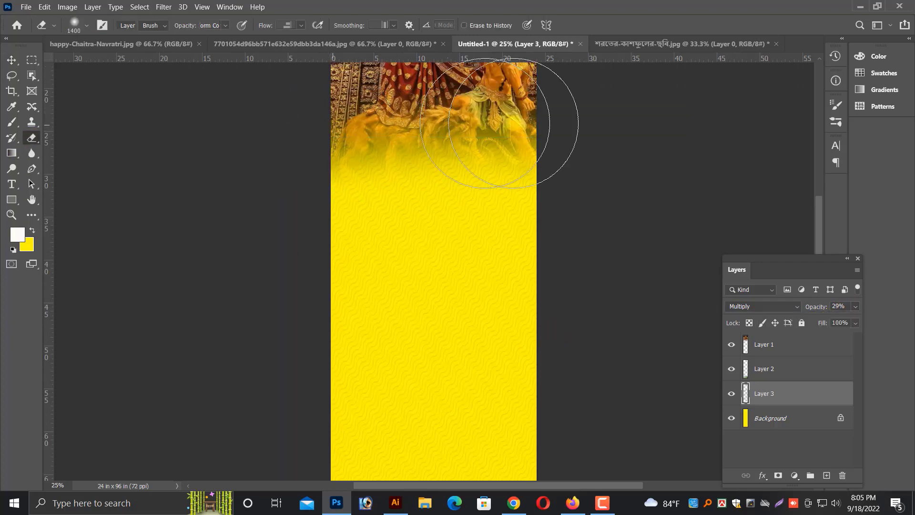
pyautogui.scroll(-5, 511, 297)
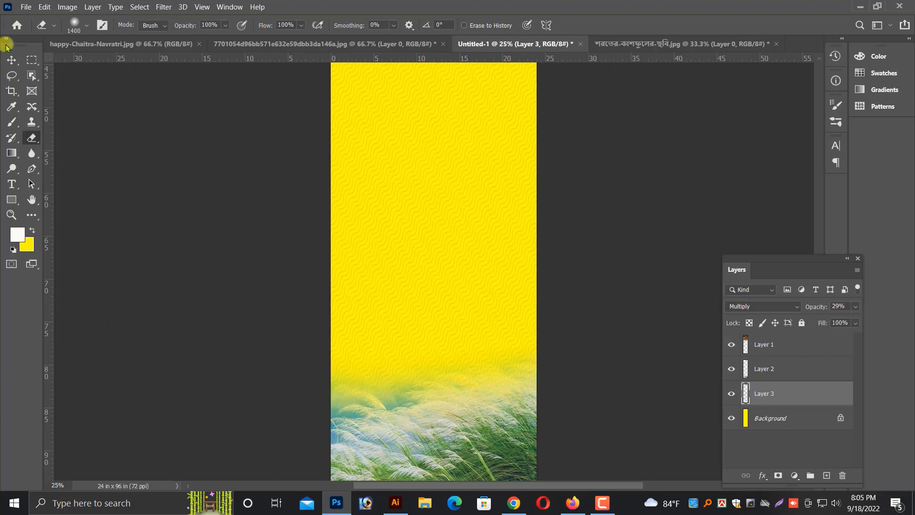
# Select the whole canvas, crop the layers' overhang to its bounds and remove the selection
pyautogui.click(12, 61)
pyautogui.hotkey('ctrl', '-')
pyautogui.hotkey('ctrl', '-')
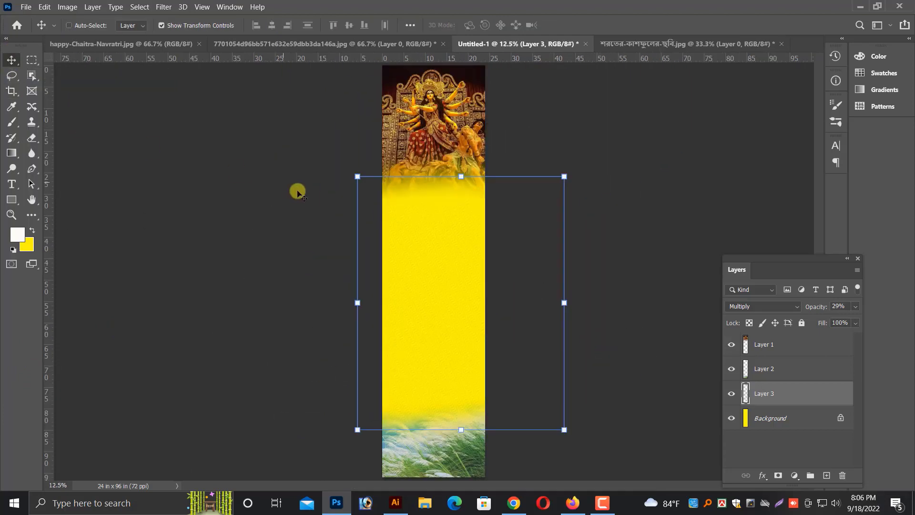
pyautogui.hotkey('ctrl', 'a')
pyautogui.click(44, 7)
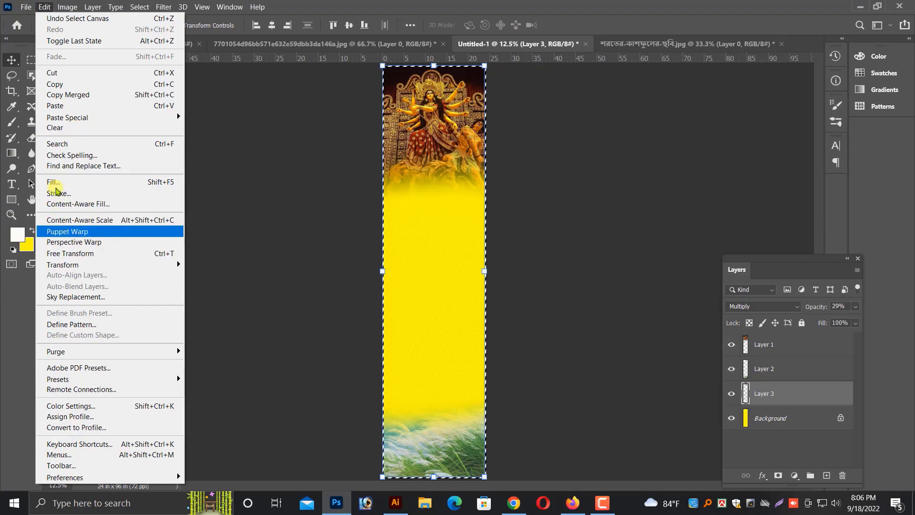
pyautogui.click(76, 122)
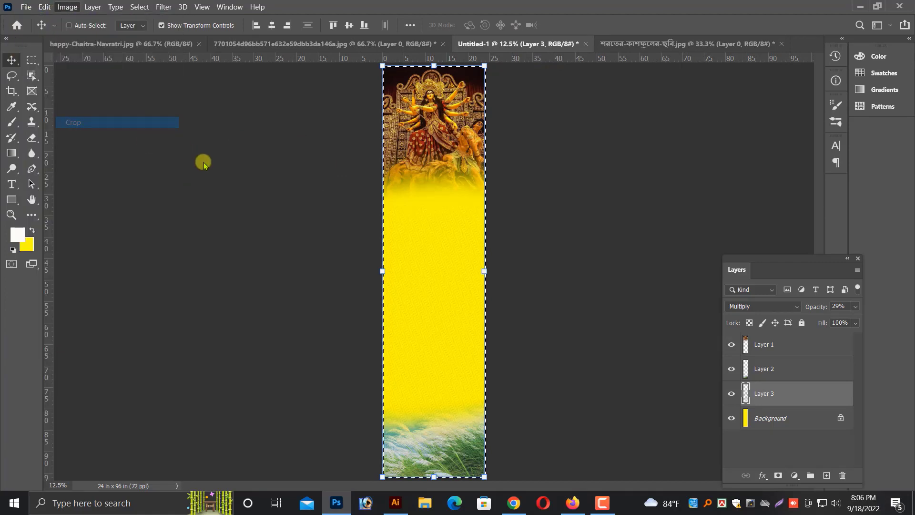
pyautogui.hotkey('ctrl', 'd')
# Save the layered document to the Desktop as a TIFF named "gate background.tif02"
pyautogui.hotkey('ctrl', 's')
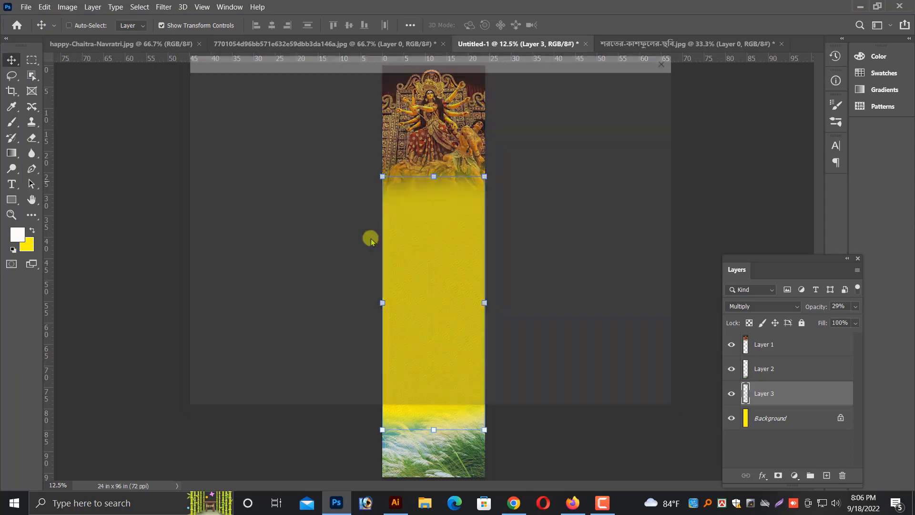
pyautogui.click(502, 347)
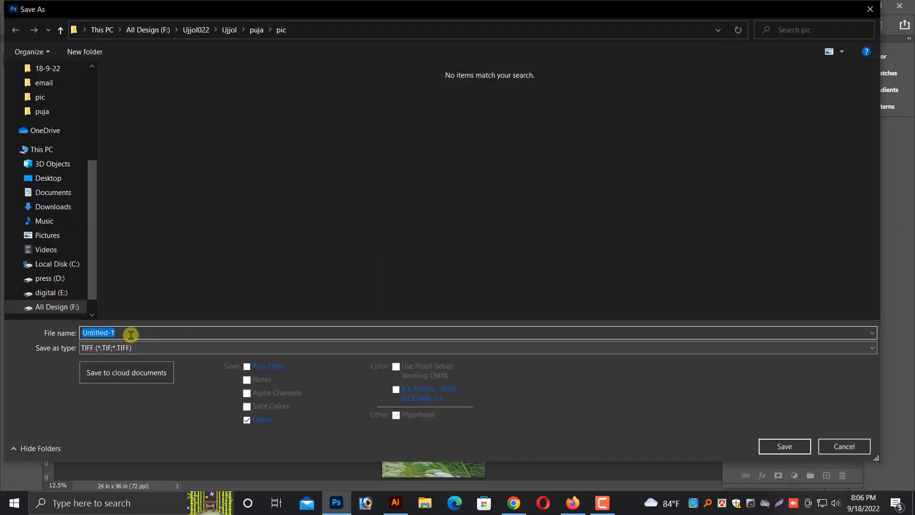
pyautogui.click(48, 178)
pyautogui.click(117, 333)
pyautogui.hotkey('ctrl', 'a')
pyautogui.write('ga')
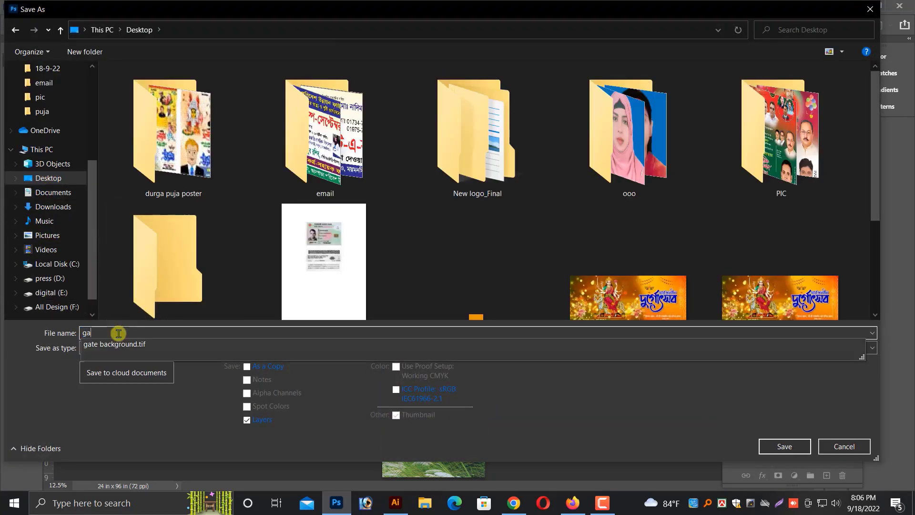
pyautogui.click(152, 343)
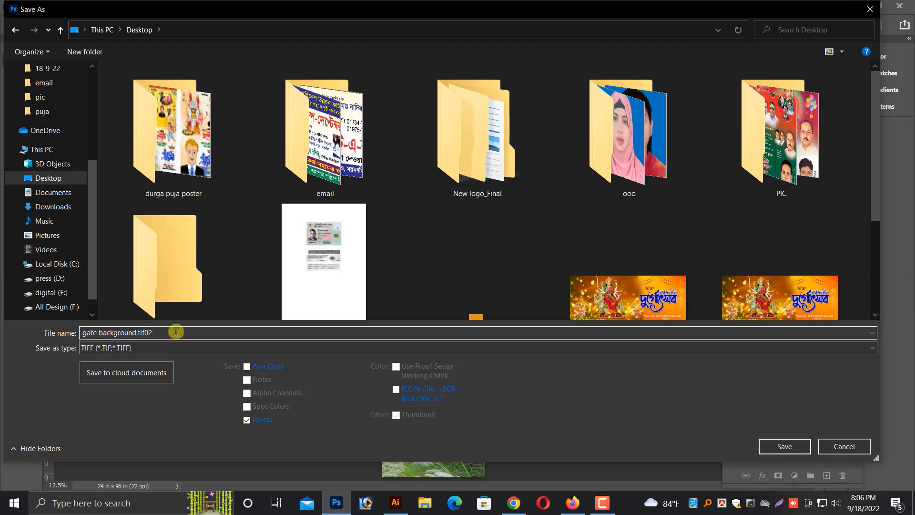
pyautogui.press('Return')
pyautogui.press('Return')
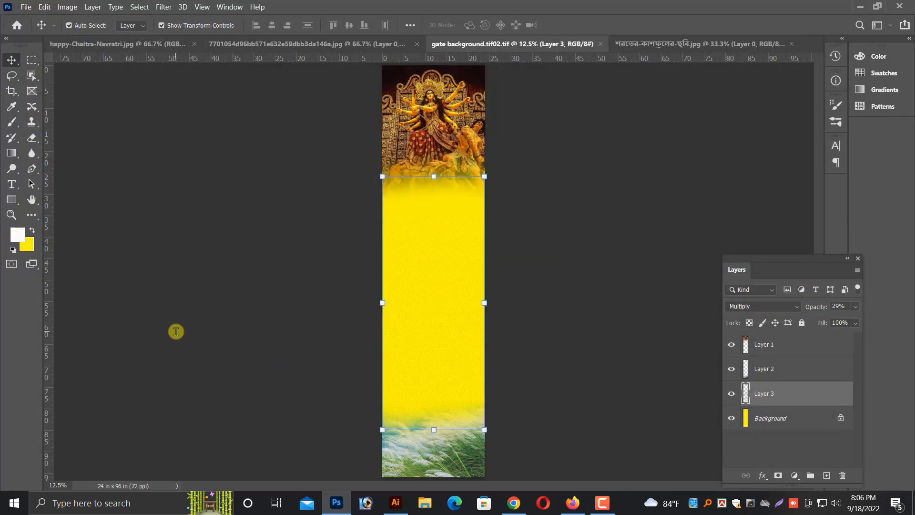
# Save another TIFF version on the Desktop as "gate background.tif02 022"
pyautogui.hotkey('ctrl', '+')
pyautogui.hotkey('ctrl', '+')
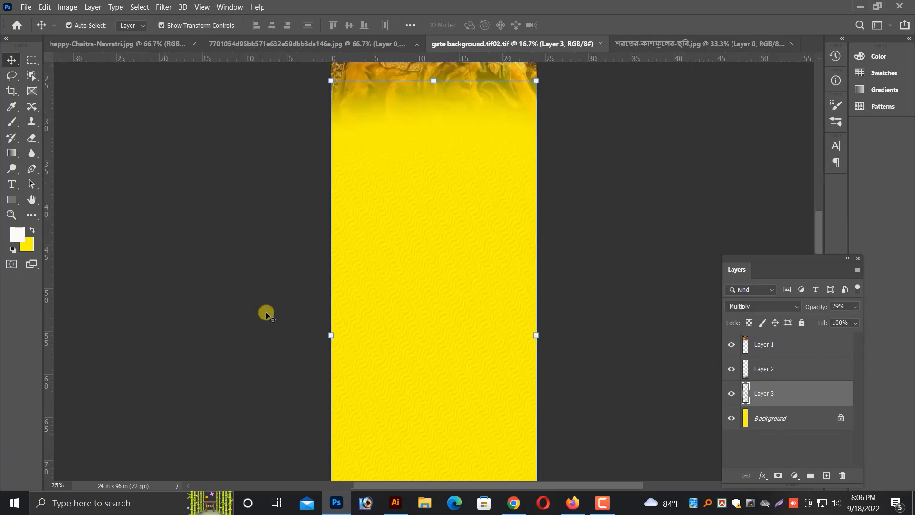
pyautogui.hotkey('ctrl', 'shift', 's')
pyautogui.click(474, 352)
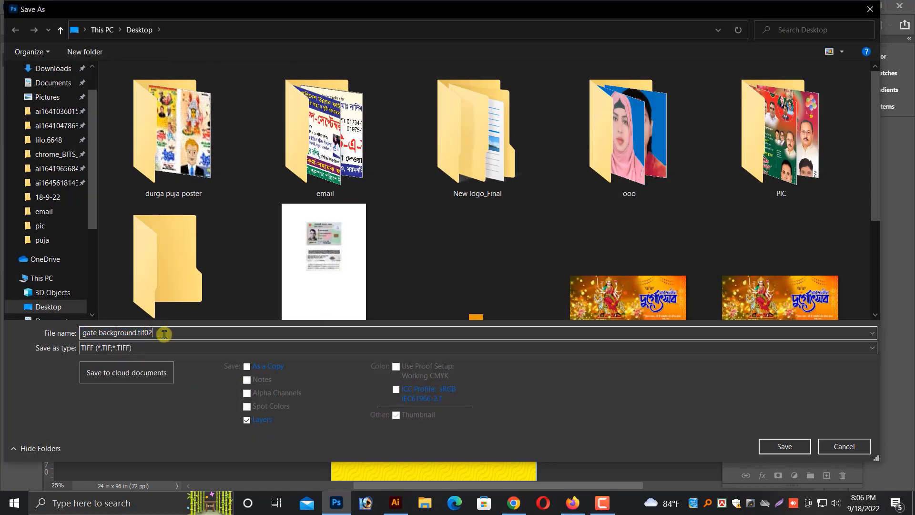
pyautogui.write('2')
pyautogui.press('Return')
pyautogui.press('Return')
# Delete the wavy pattern layer and the Durga photo layer from the panel, keeping the kash flower layer and yellow background
pyautogui.scroll(6, 448, 337)
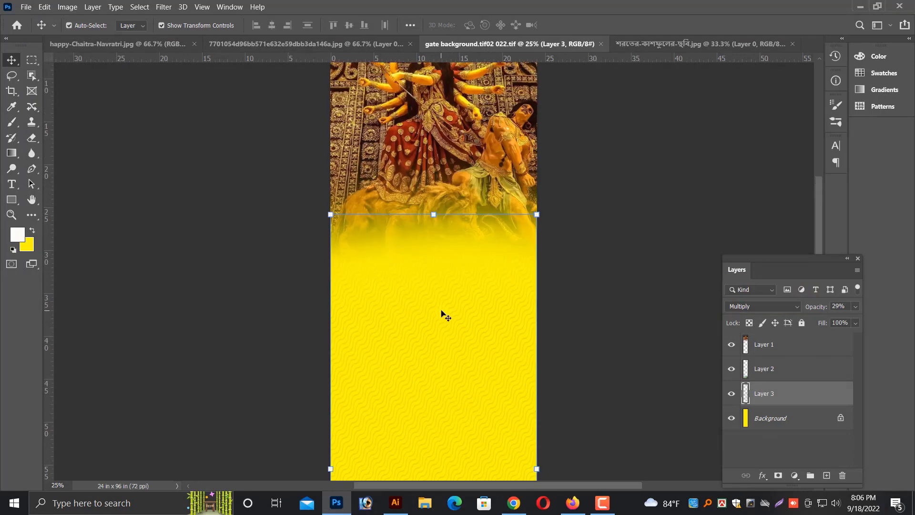
pyautogui.hotkey('ctrl', '+')
pyautogui.scroll(5, 453, 317)
pyautogui.scroll(5, 456, 318)
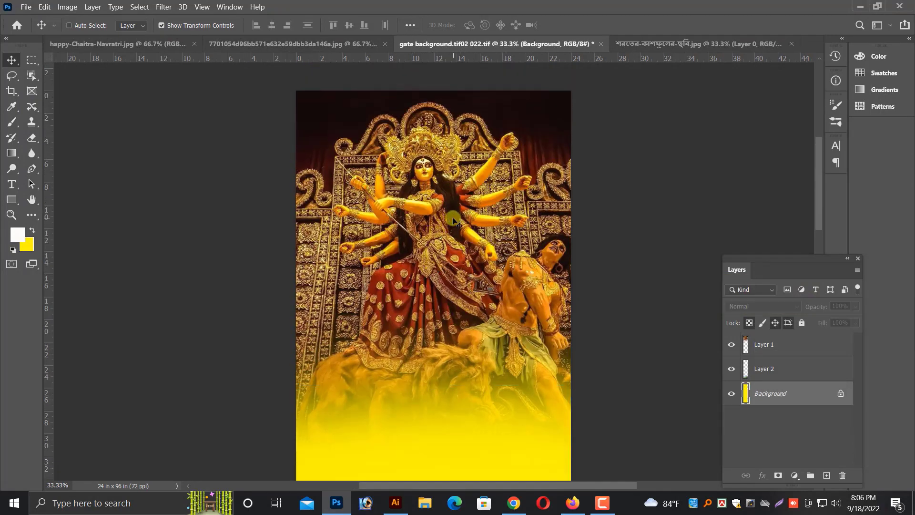
pyautogui.scroll(-2, 455, 220)
pyautogui.rightClick(466, 219)
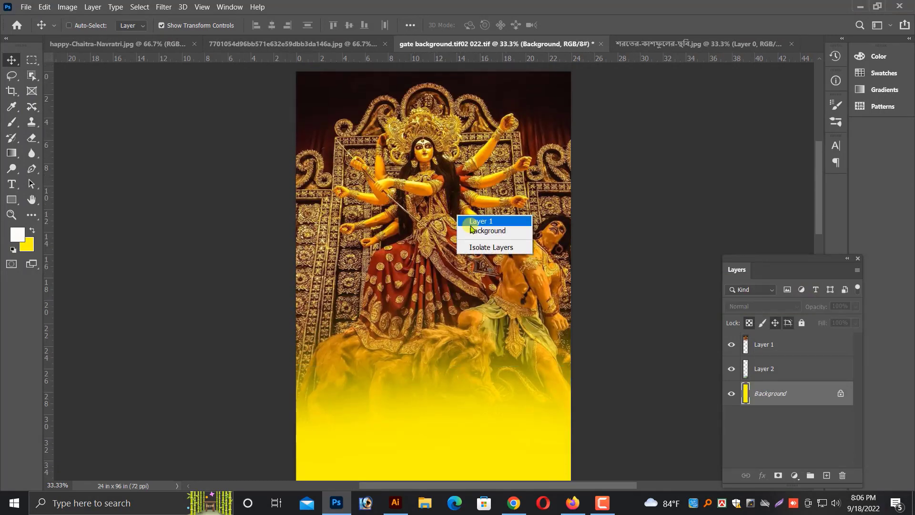
pyautogui.click(480, 221)
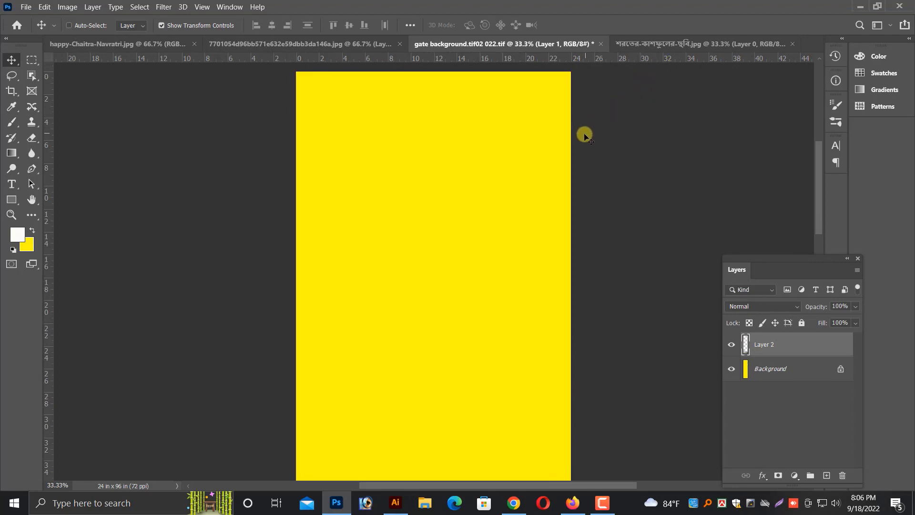
pyautogui.scroll(1, 585, 135)
# Unlock the happy-Chaitra-Navratri image's background, place it at the top of the gate panel and enlarge it to cover the panel's width
pyautogui.click(338, 45)
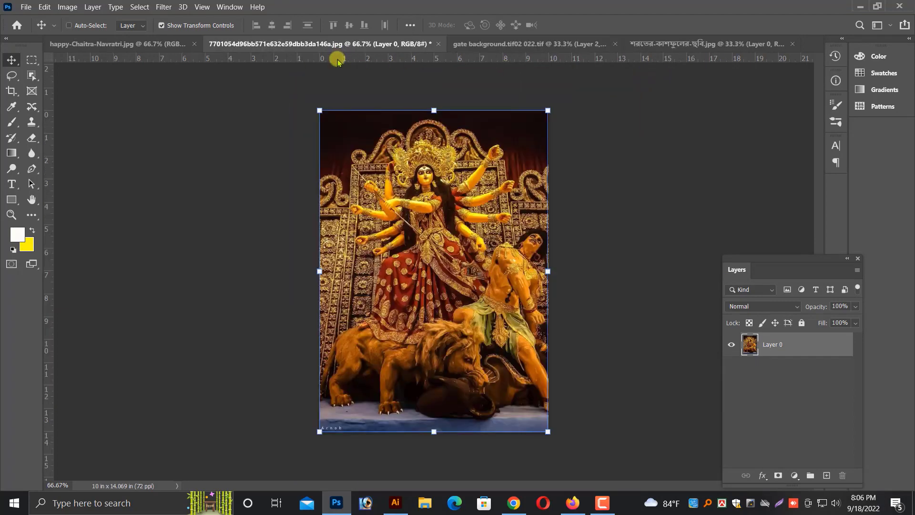
pyautogui.click(165, 46)
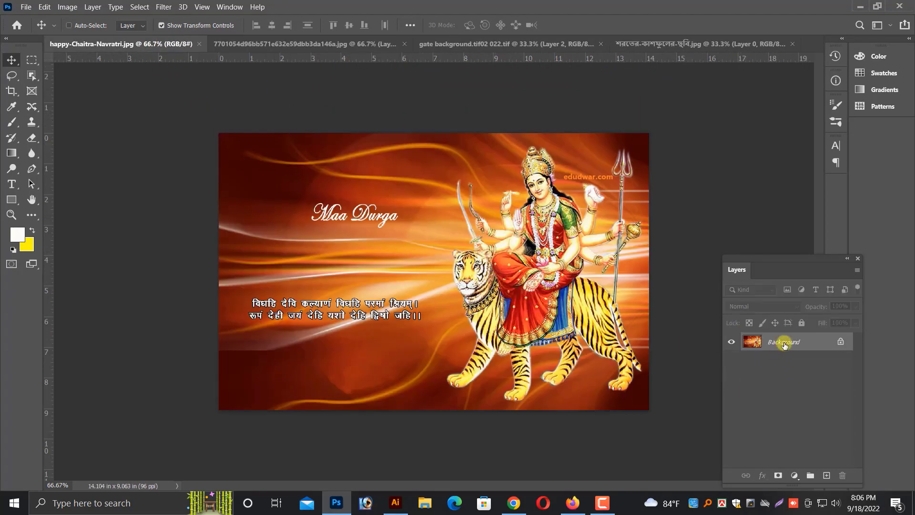
pyautogui.doubleClick(785, 343)
pyautogui.press('Return')
pyautogui.moveTo(435, 245); pyautogui.dragTo(425, 184)
pyautogui.scroll(5, 427, 214)
pyautogui.moveTo(455, 339); pyautogui.dragTo(392, 306)
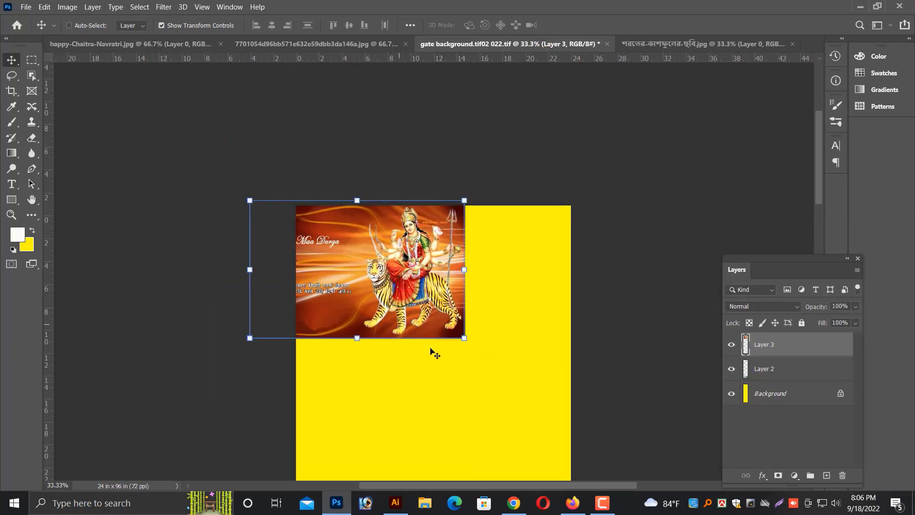
pyautogui.moveTo(464, 337); pyautogui.dragTo(565, 410)
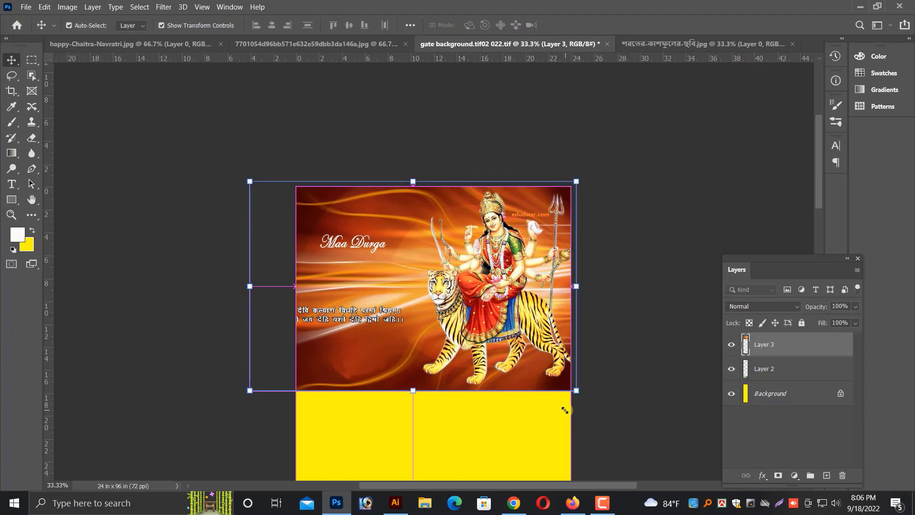
# Delete the placed Chaitra Navratri image layer from the gate panel
pyautogui.hotkey('ctrl', '+')
pyautogui.scroll(-1, 530, 359)
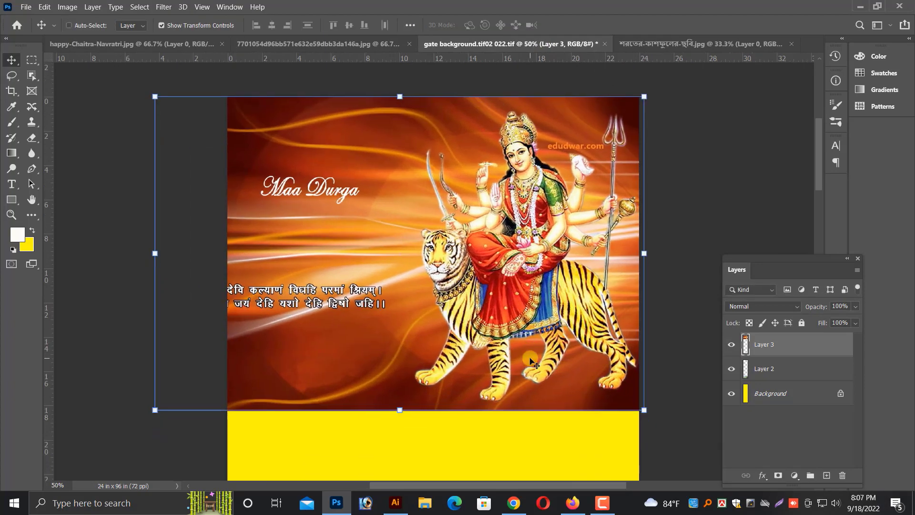
pyautogui.scroll(-1, 530, 359)
pyautogui.press('Delete')
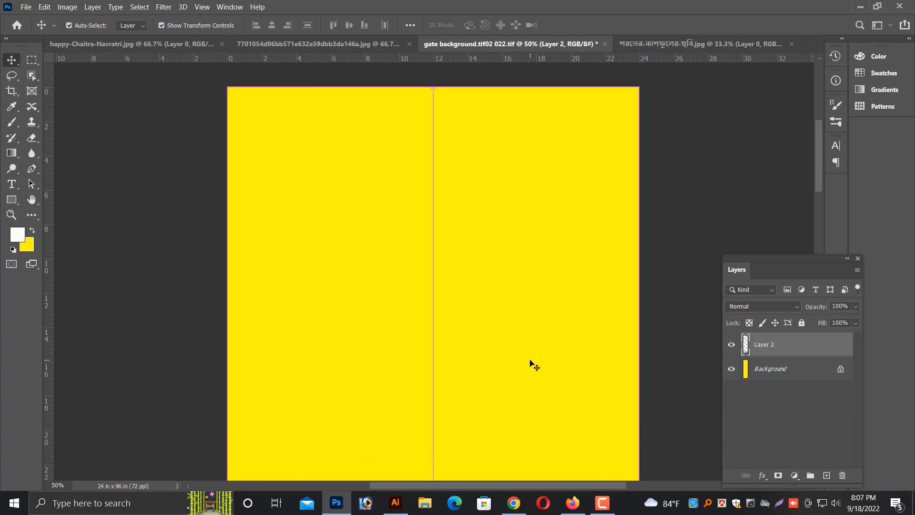
# Open the dark red Durga Puja banner image starting with 360_F_382688869 from the pic folder inside puja
pyautogui.hotkey('ctrl', 'o')
pyautogui.click(45, 278)
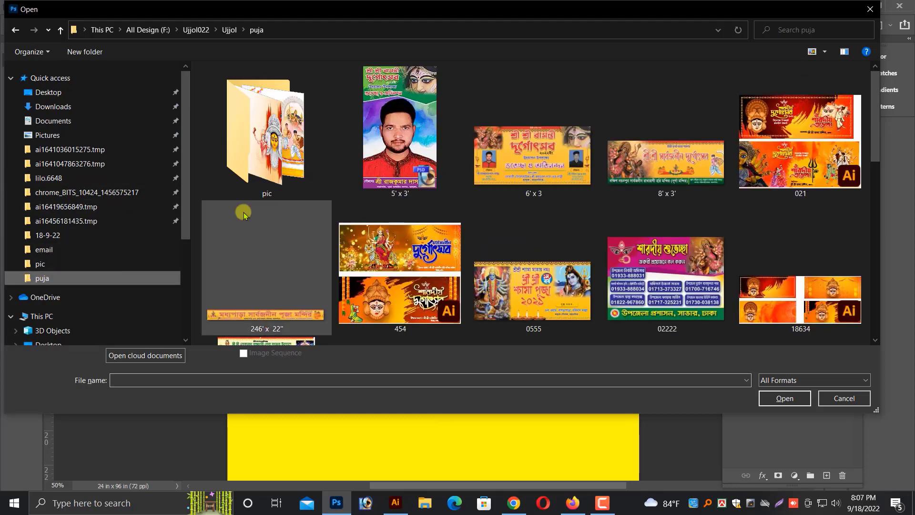
pyautogui.doubleClick(244, 212)
pyautogui.click(434, 102)
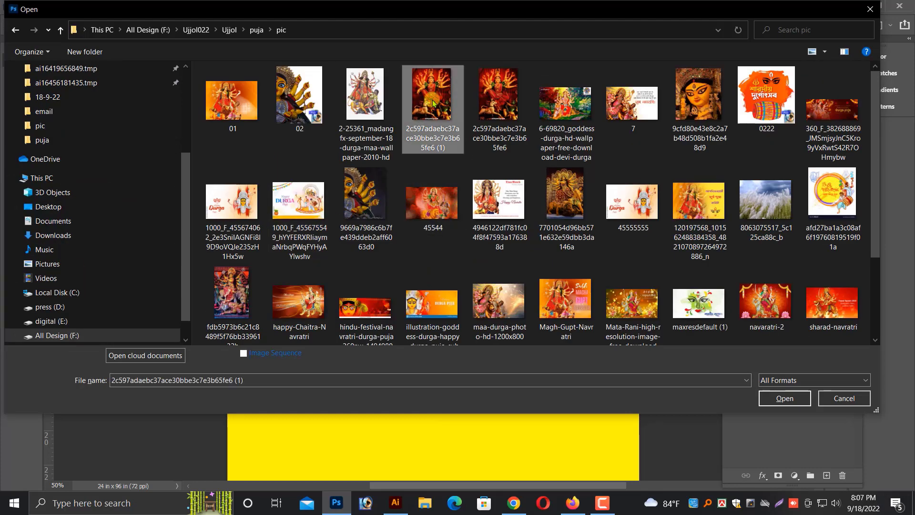
pyautogui.doubleClick(832, 112)
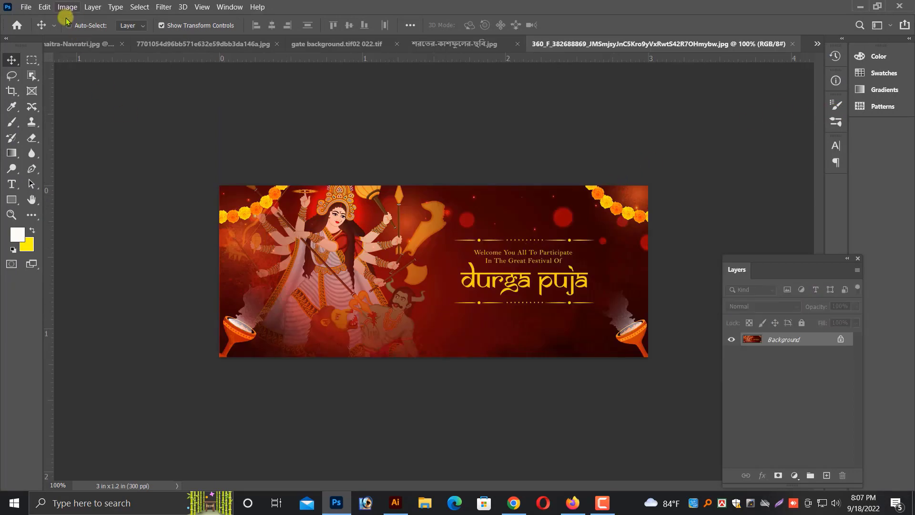
# Resize the Durga Puja banner image to 30 × 12 inches at 300 pixels/inch, resampled with Preserve Details 2.0
pyautogui.click(67, 7)
pyautogui.click(85, 90)
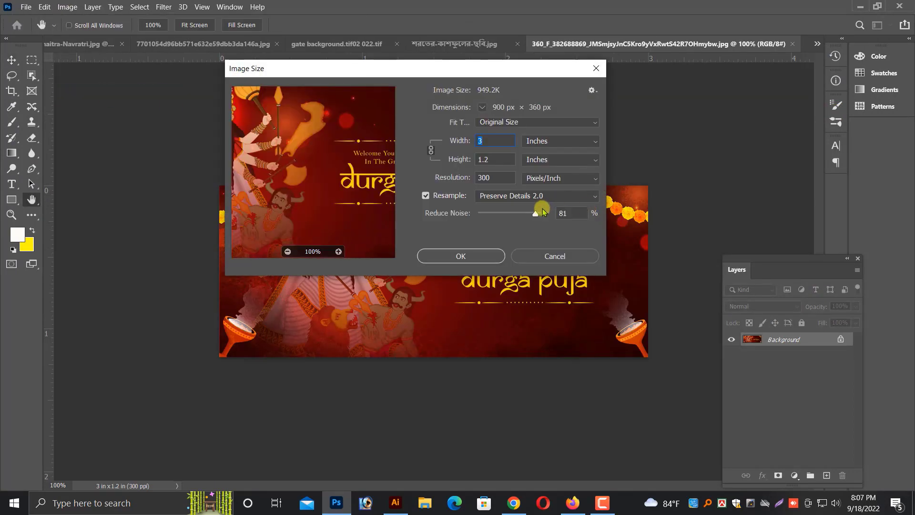
pyautogui.write('20')
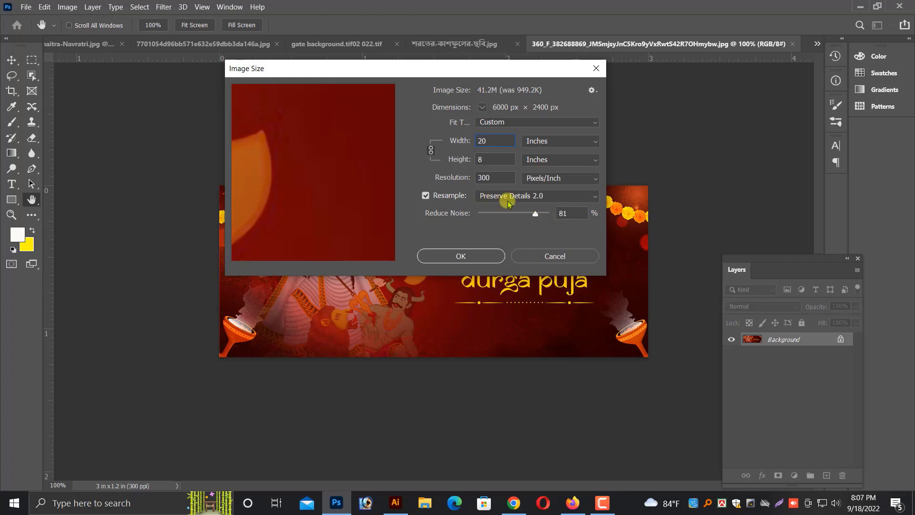
pyautogui.write('0')
pyautogui.click(470, 257)
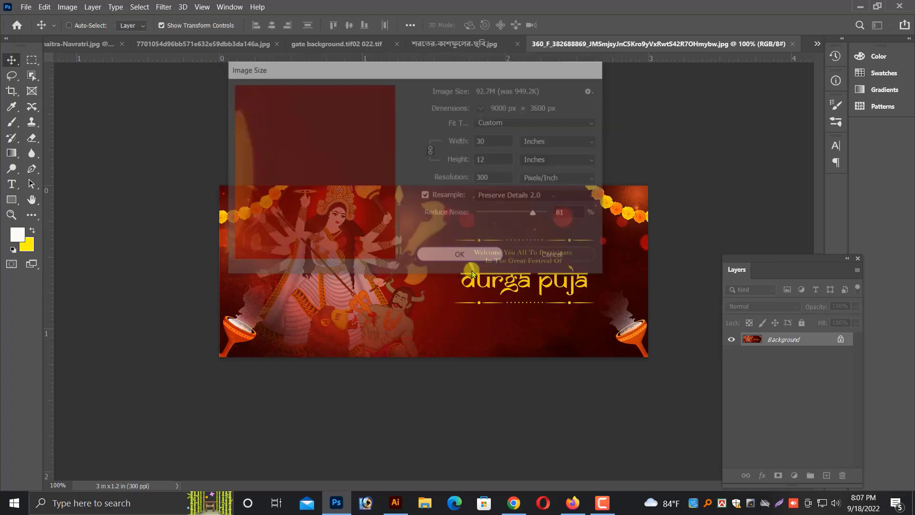
# Convert the banner image's locked Background into a regular layer named Layer 0
pyautogui.hotkey('ctrl', '-')
pyautogui.hotkey('ctrl', '-')
pyautogui.hotkey('ctrl', '-')
pyautogui.hotkey('ctrl', '-')
pyautogui.hotkey('ctrl', '-')
pyautogui.hotkey('ctrl', '-')
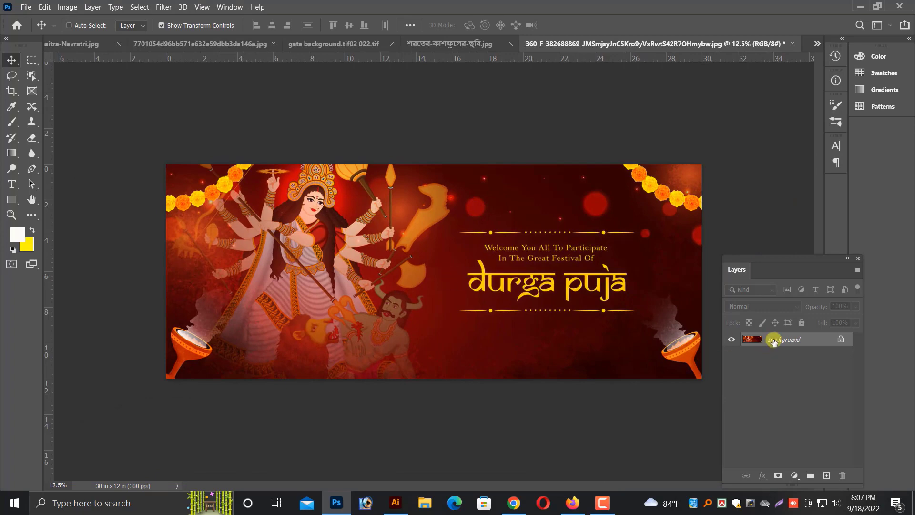
pyautogui.doubleClick(782, 339)
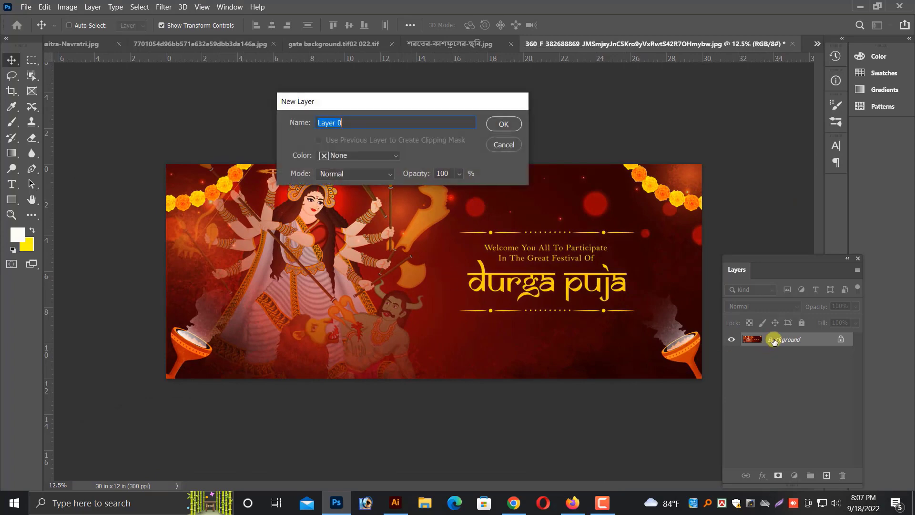
pyautogui.press('Return')
# Move the Durga Puja banner layer into the gate background.tif02 022 document
pyautogui.hotkey('ctrl', '+')
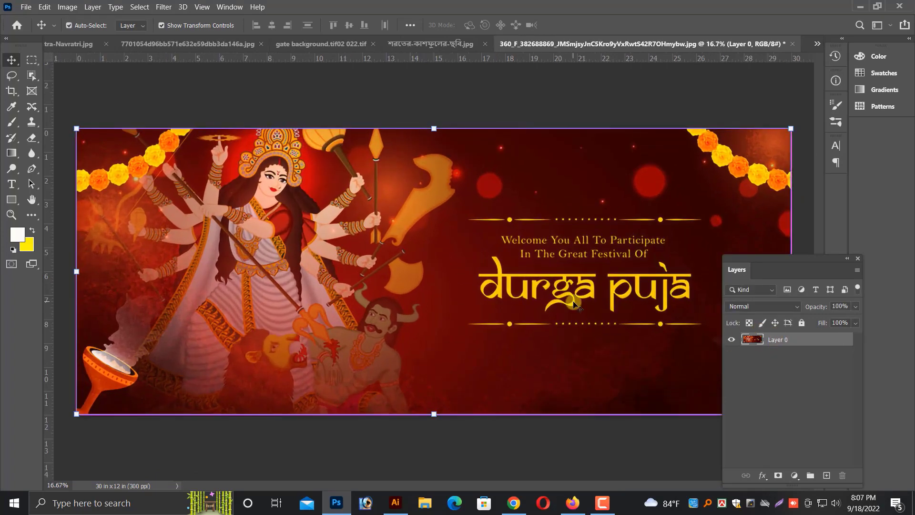
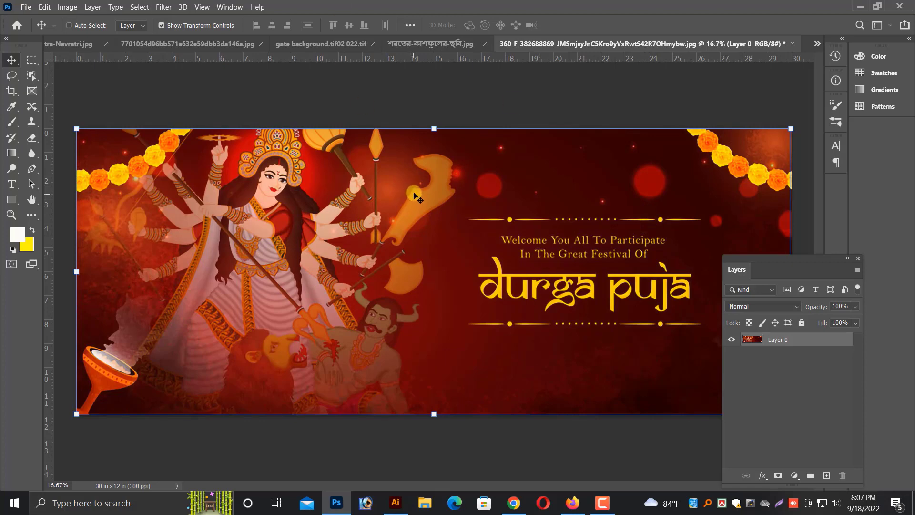
pyautogui.scroll(-1, 415, 195)
pyautogui.moveTo(377, 289); pyautogui.dragTo(700, 45)
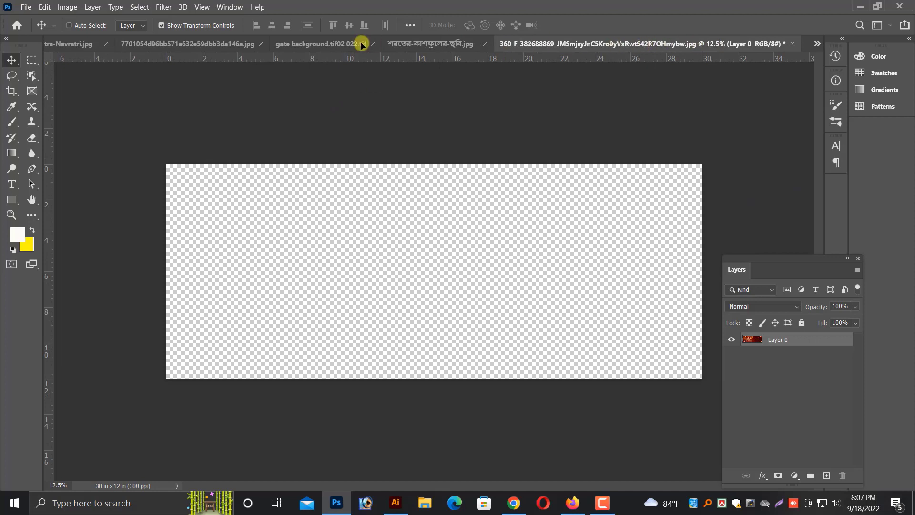
pyautogui.moveTo(363, 44); pyautogui.dragTo(437, 236)
pyautogui.scroll(-4, 438, 235)
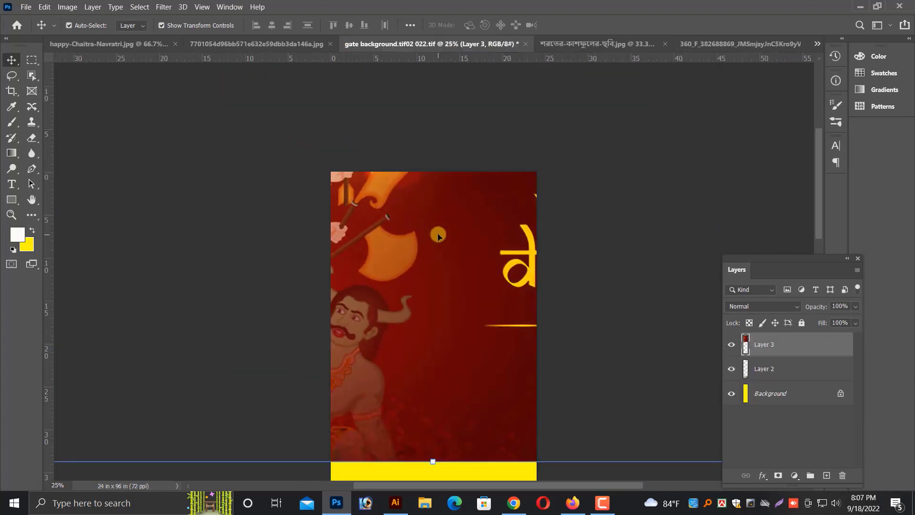
# Scale the banner layer to about 51% and position it so the Durga illustration fills the top of the panel
pyautogui.hotkey('ctrl', '-')
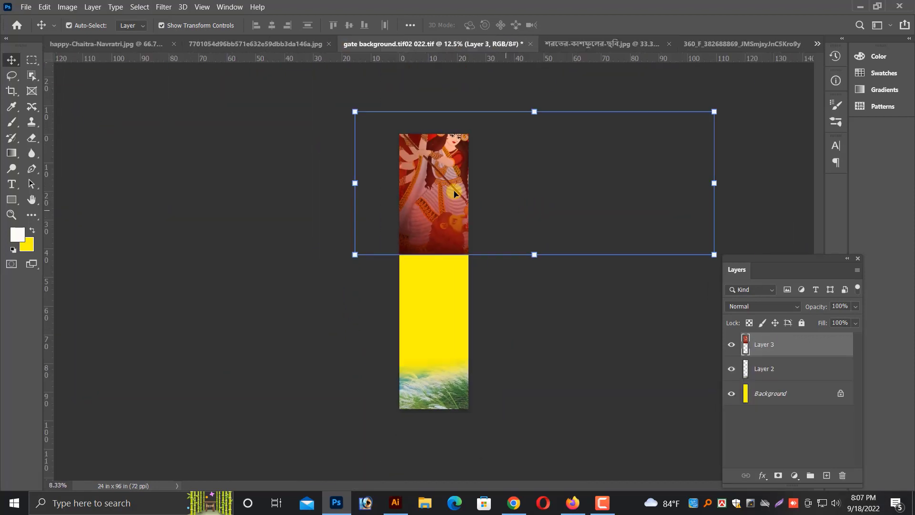
pyautogui.moveTo(453, 191); pyautogui.dragTo(474, 208)
pyautogui.moveTo(735, 198); pyautogui.dragTo(616, 190)
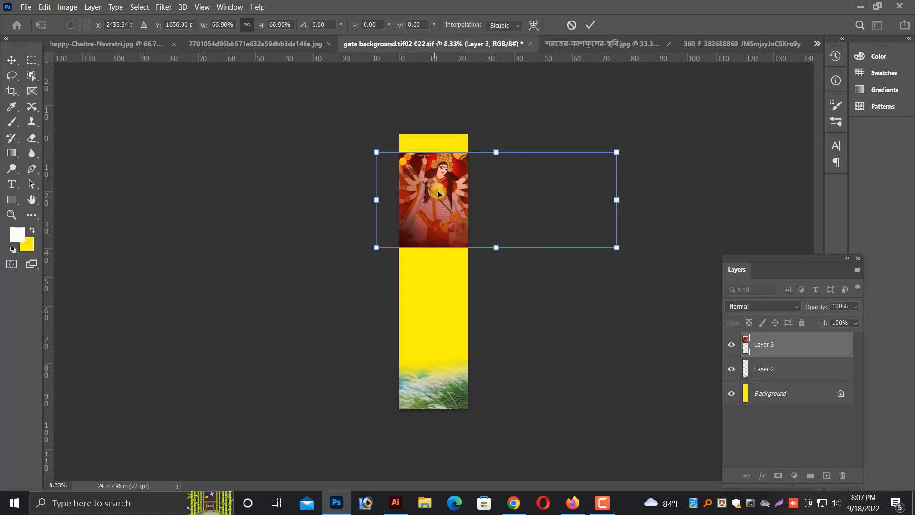
pyautogui.moveTo(432, 194); pyautogui.dragTo(446, 178)
pyautogui.moveTo(628, 225); pyautogui.dragTo(572, 204)
pyautogui.press('Return')
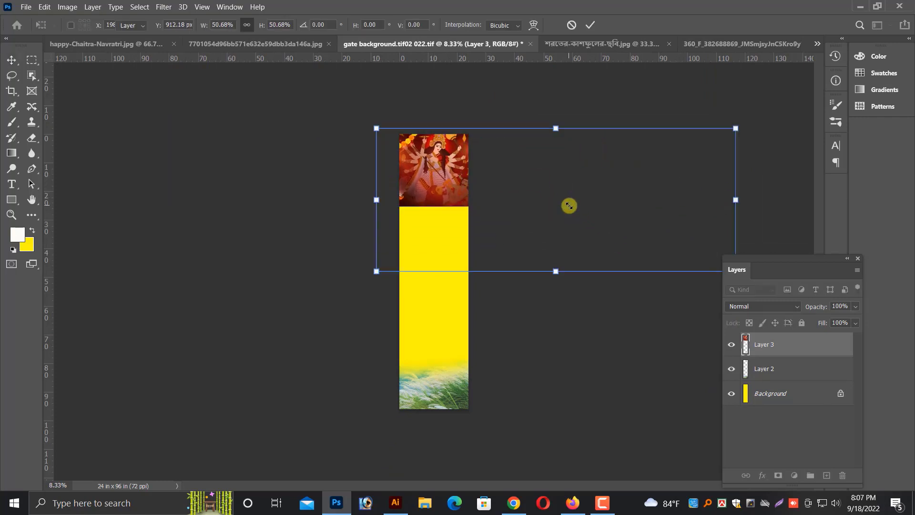
# Scale down the Durga picture on Layer 3 and place its left edge on the banner's left edge
pyautogui.hotkey('ctrl', '+')
pyautogui.hotkey('ctrl', '+')
pyautogui.scroll(2, 562, 251)
pyautogui.moveTo(478, 235); pyautogui.dragTo(501, 227)
pyautogui.moveTo(729, 190); pyautogui.dragTo(628, 168)
pyautogui.press('Return')
pyautogui.hotkey('ctrl', '+')
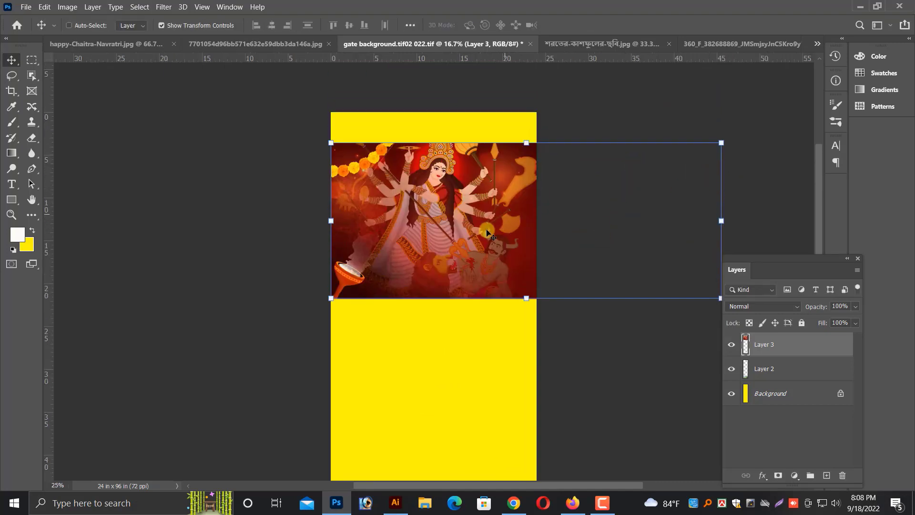
# Move the Durga picture up to the banner's upper edge and duplicate it straight below
pyautogui.moveTo(485, 223); pyautogui.dragTo(485, 198)
pyautogui.keyDown('alt'); pyautogui.keyDown('shift'); pyautogui.moveTo(466, 266); pyautogui.dragTo(458, 409); pyautogui.keyUp('shift'); pyautogui.keyUp('alt')
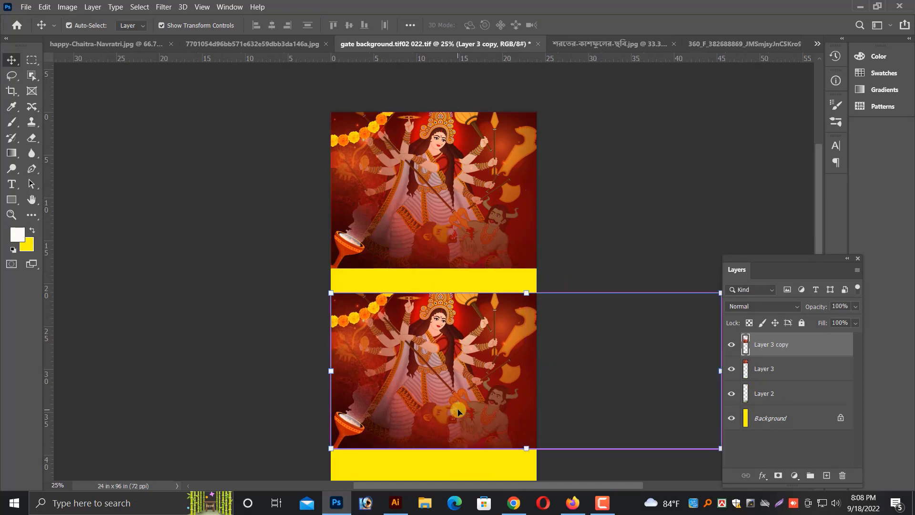
# Fade the lower part of the upper Durga picture on Layer 3 into the yellow background with a large soft Eraser
pyautogui.hotkey('ctrl', '+')
pyautogui.scroll(1, 424, 296)
pyautogui.rightClick(425, 290)
pyautogui.click(440, 293)
pyautogui.hotkey('ctrl', '+')
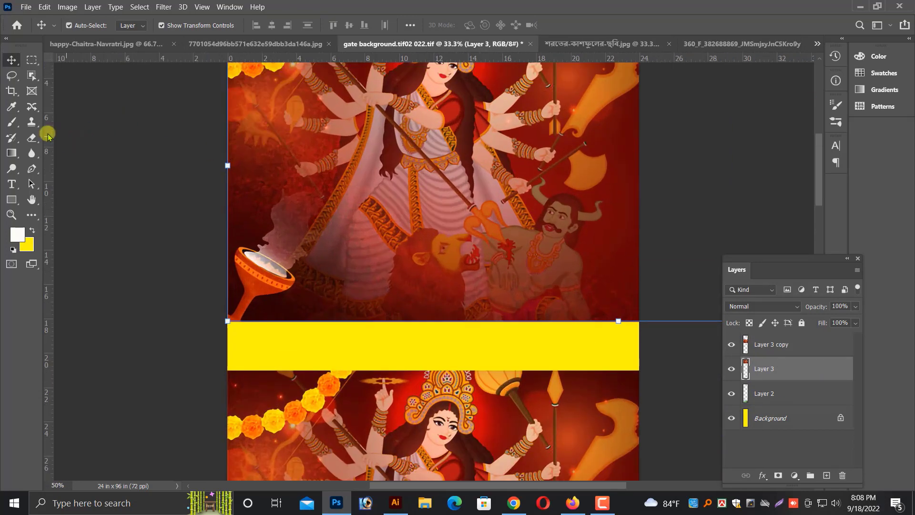
pyautogui.click(33, 137)
pyautogui.moveTo(224, 388)
pyautogui.mouseDown()
pyautogui.moveTo(501, 378)
pyautogui.moveTo(644, 399)
pyautogui.mouseUp()
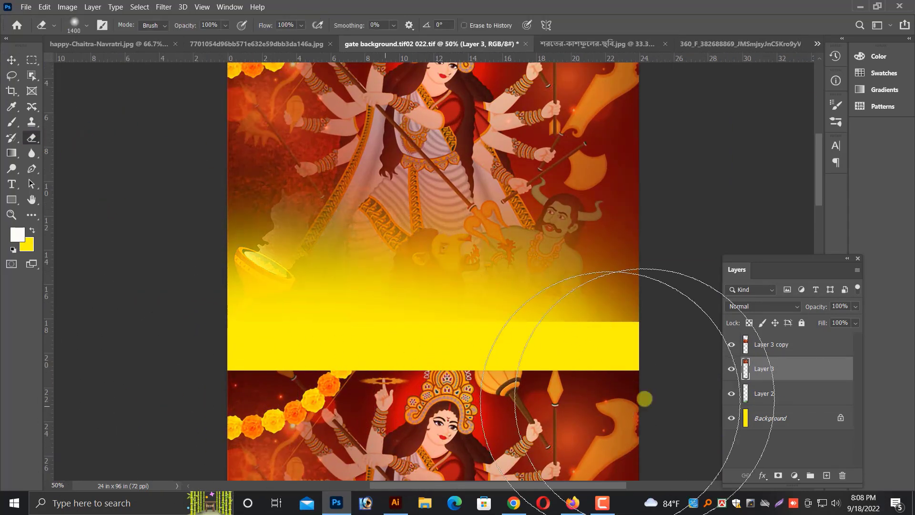
pyautogui.scroll(1, 546, 383)
pyautogui.moveTo(491, 403)
pyautogui.mouseDown()
pyautogui.moveTo(258, 415)
pyautogui.moveTo(660, 397)
pyautogui.mouseUp()
pyautogui.hotkey('ctrl', '-')
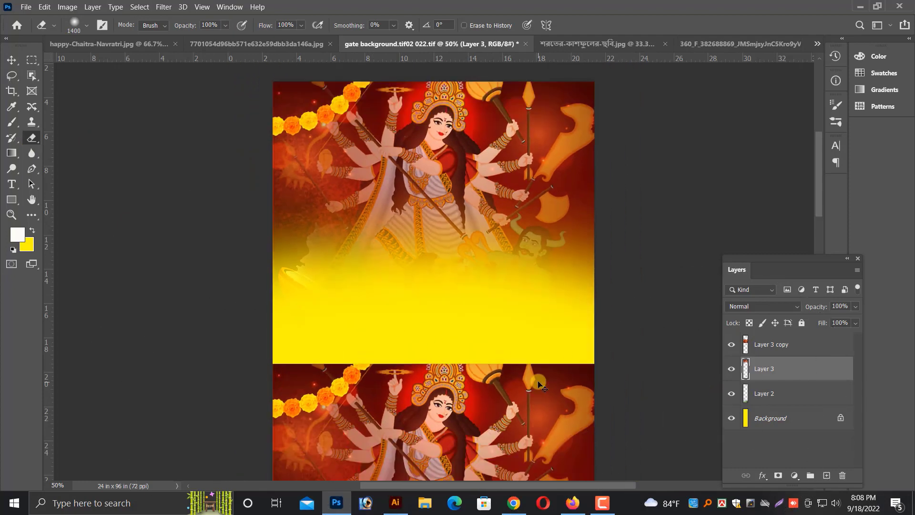
# Move Layer 3 copy over the faded Durga picture, with its text half covering the banner's top and its right edge aligned
pyautogui.hotkey('ctrl', '-')
pyautogui.scroll(-3, 438, 296)
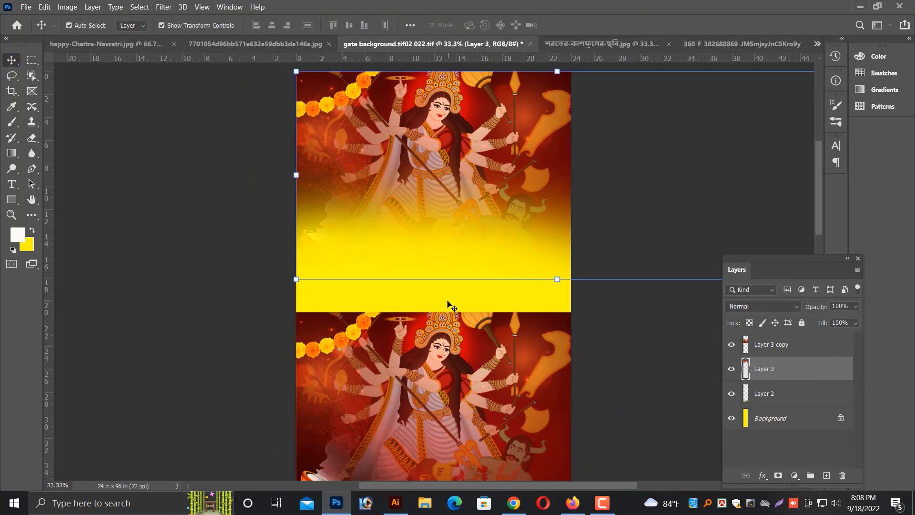
pyautogui.hotkey('ctrl', '-')
pyautogui.scroll(-4, 465, 329)
pyautogui.keyDown('ctrl'); pyautogui.click(476, 336); pyautogui.keyUp('ctrl')
pyautogui.scroll(-8, 464, 296)
pyautogui.hotkey('ctrl', '-')
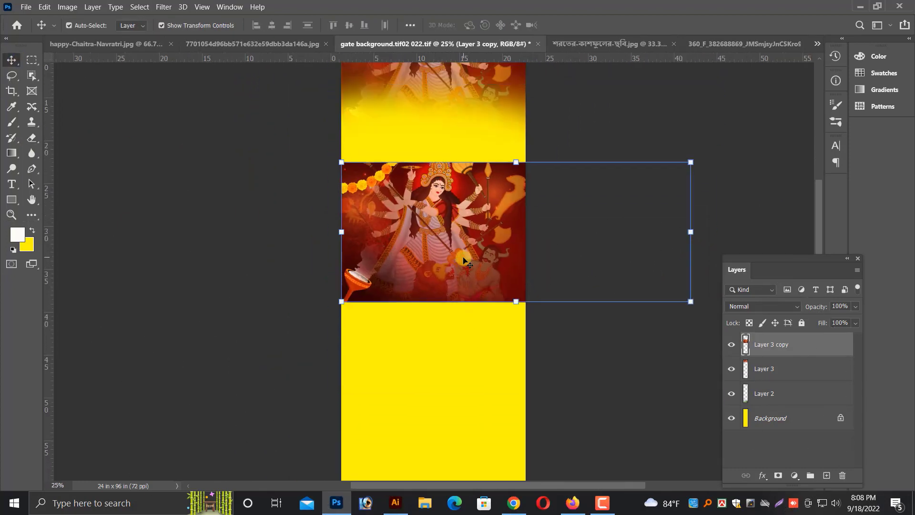
pyautogui.moveTo(450, 259); pyautogui.dragTo(390, 358)
pyautogui.moveTo(498, 324); pyautogui.dragTo(457, 138)
# Erase the text and lower part of Layer 3 copy so the goddess shows through beside the right-hand marigold garland
pyautogui.scroll(4, 436, 112)
pyautogui.hotkey('ctrl', '+')
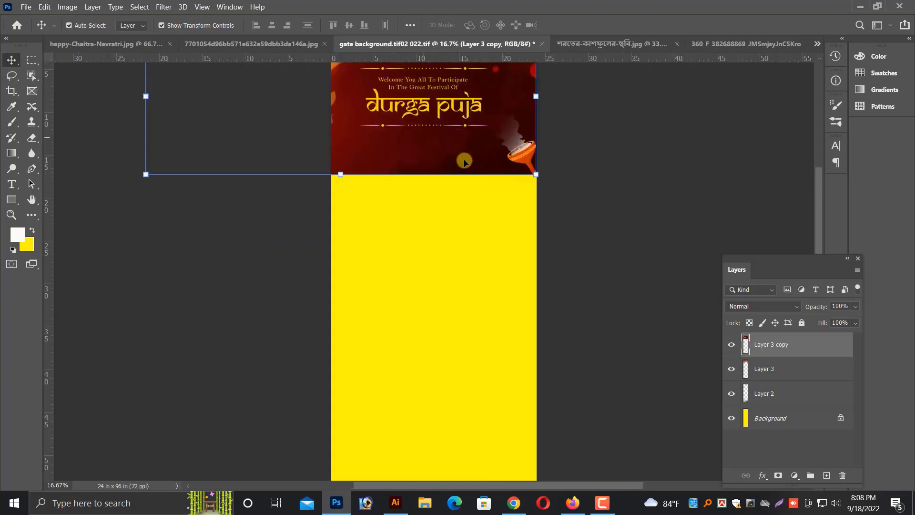
pyautogui.scroll(3, 466, 162)
pyautogui.hotkey('ctrl', '+')
pyautogui.scroll(2, 465, 227)
pyautogui.hotkey('ctrl', '+')
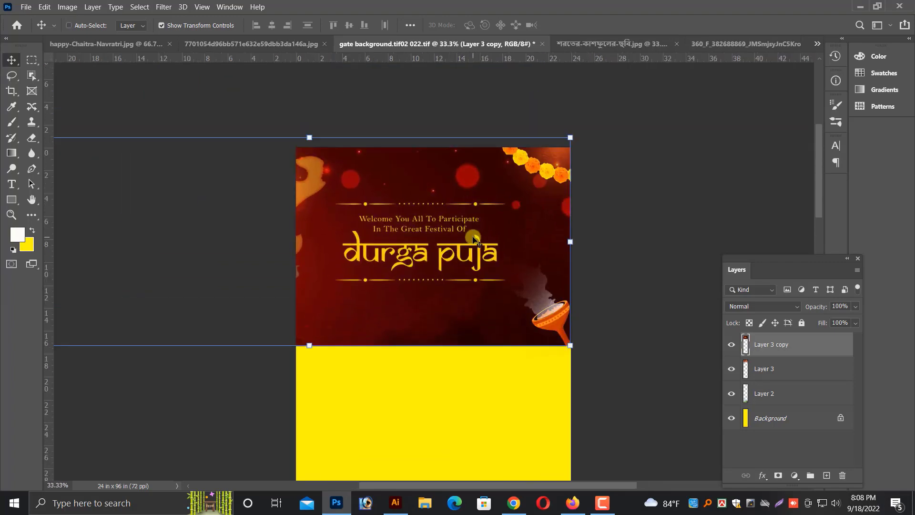
pyautogui.click(32, 139)
pyautogui.moveTo(291, 337)
pyautogui.mouseDown()
pyautogui.moveTo(294, 251)
pyautogui.moveTo(370, 232)
pyautogui.moveTo(386, 368)
pyautogui.moveTo(368, 351)
pyautogui.moveTo(421, 290)
pyautogui.moveTo(427, 260)
pyautogui.moveTo(409, 231)
pyautogui.moveTo(428, 262)
pyautogui.moveTo(407, 331)
pyautogui.moveTo(412, 386)
pyautogui.moveTo(554, 426)
pyautogui.moveTo(486, 419)
pyautogui.moveTo(516, 401)
pyautogui.moveTo(560, 413)
pyautogui.mouseUp()
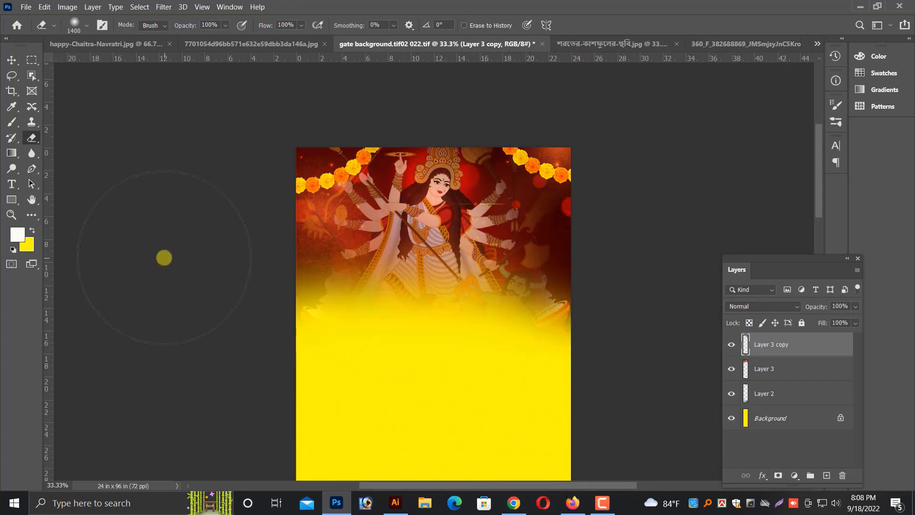
# Select the whole canvas and crop the document to it, trimming the layer parts that extend outside
pyautogui.click(12, 59)
pyautogui.moveTo(307, 343); pyautogui.dragTo(307, 334)
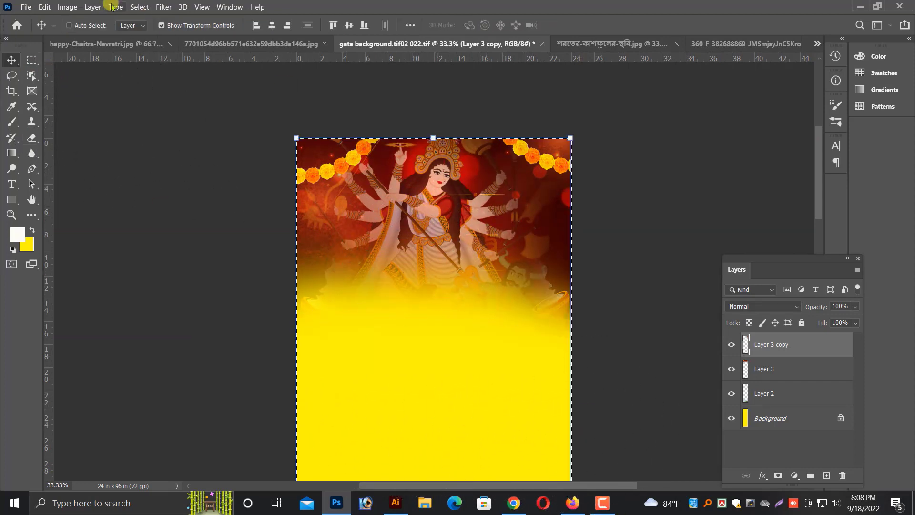
pyautogui.click(42, 7)
pyautogui.moveTo(67, 7)
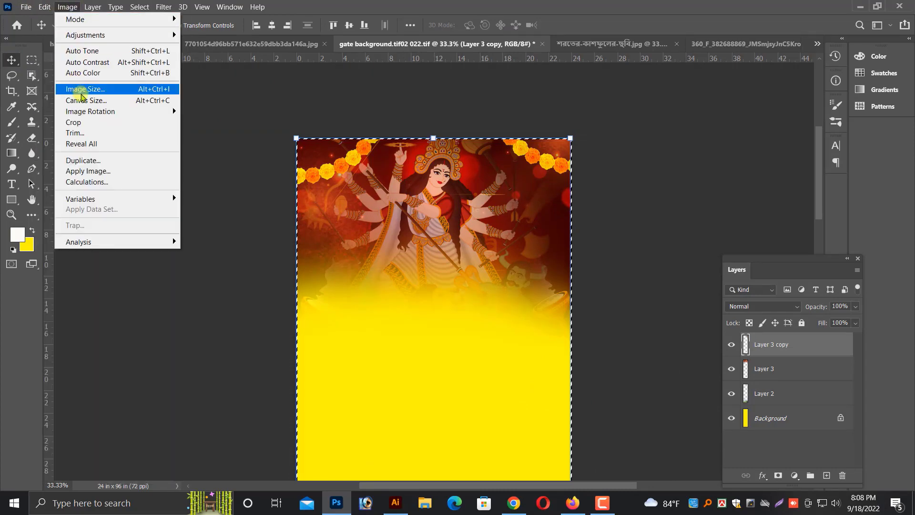
pyautogui.click(87, 123)
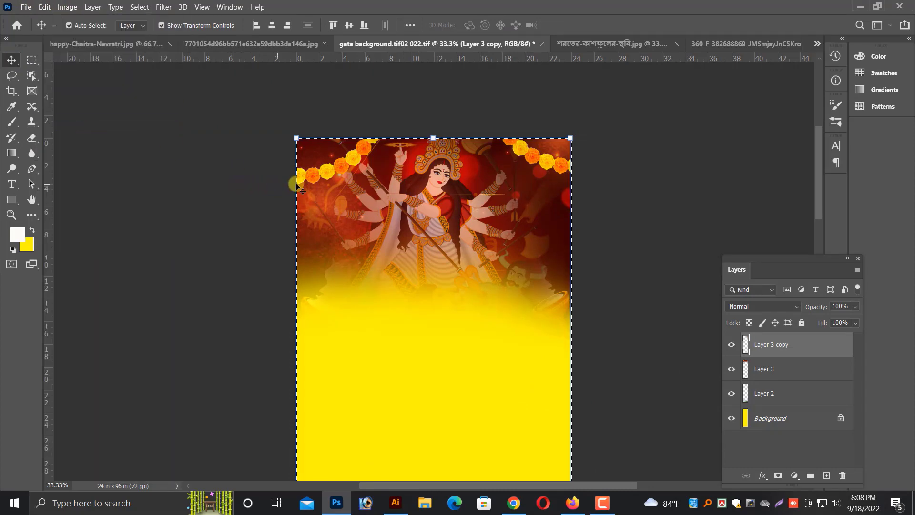
# Make the Background layer active through the yellow area of the banner
pyautogui.hotkey('ctrl', '-')
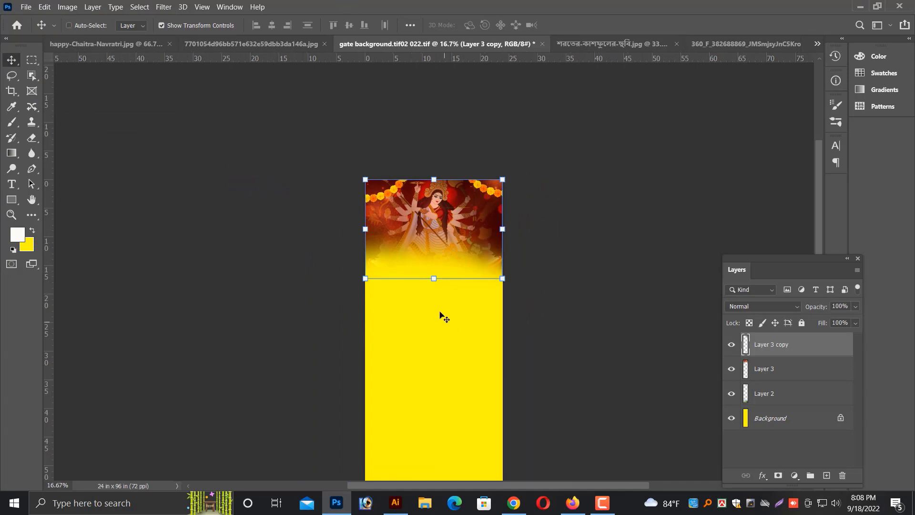
pyautogui.rightClick(441, 316)
pyautogui.click(453, 321)
# Examine how the Durga picture blends into the yellow area of the banner
pyautogui.scroll(-5, 443, 238)
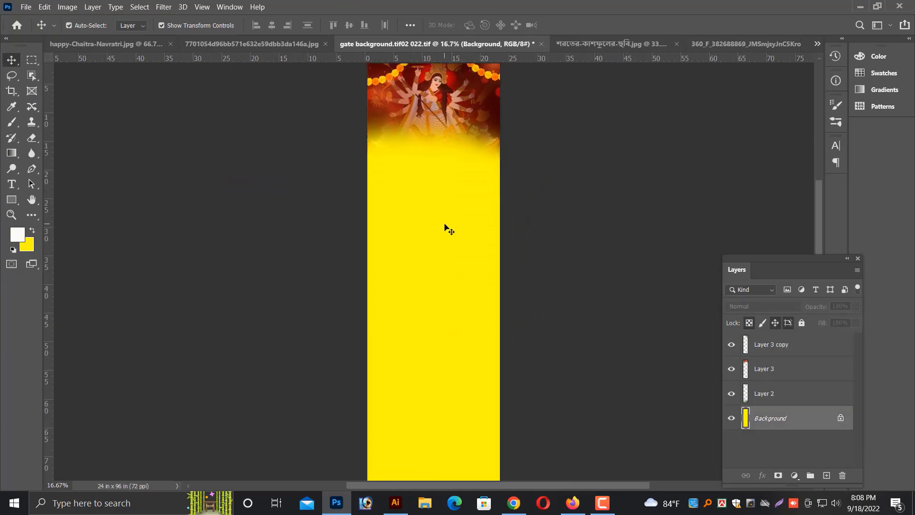
pyautogui.hotkey('ctrl', '-')
pyautogui.hotkey('ctrl', '+')
pyautogui.scroll(3, 422, 259)
pyautogui.hotkey('ctrl', '+')
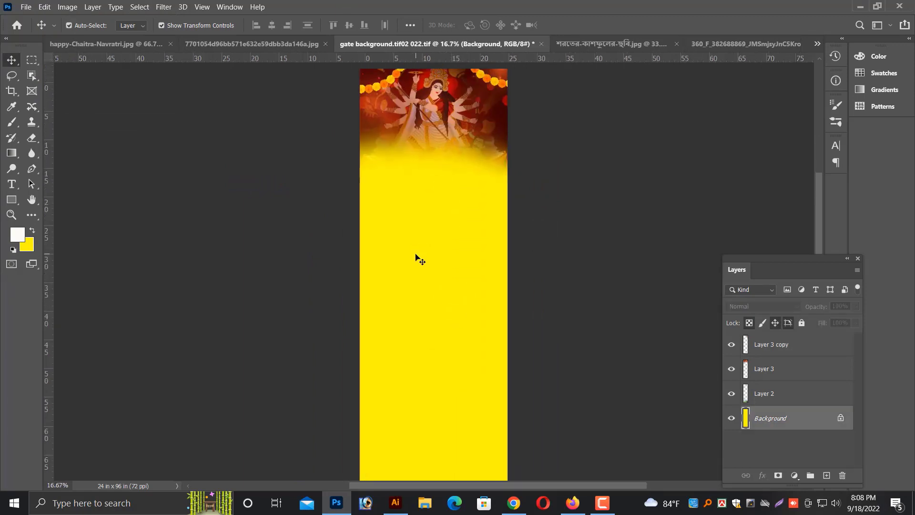
pyautogui.hotkey('ctrl', '+')
pyautogui.hotkey('ctrl', '+')
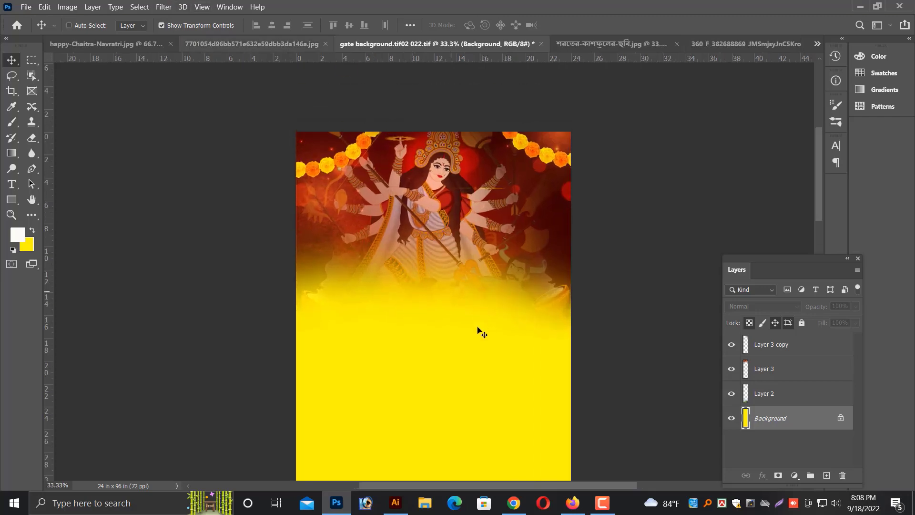
pyautogui.scroll(1, 515, 191)
# Close the Durga Puja banner image and the kash flower image without saving changes
pyautogui.click(610, 48)
pyautogui.click(696, 45)
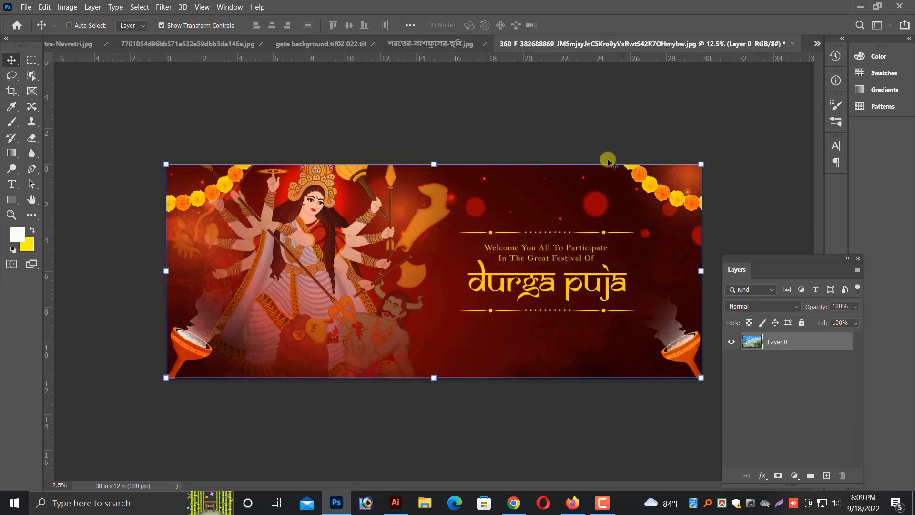
pyautogui.hotkey('ctrl', 'w')
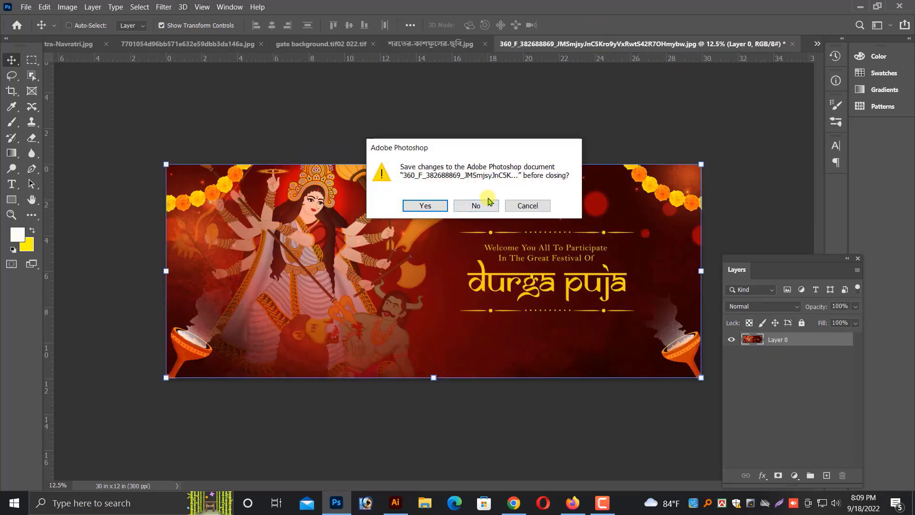
pyautogui.click(487, 206)
pyautogui.hotkey('ctrl', 'w')
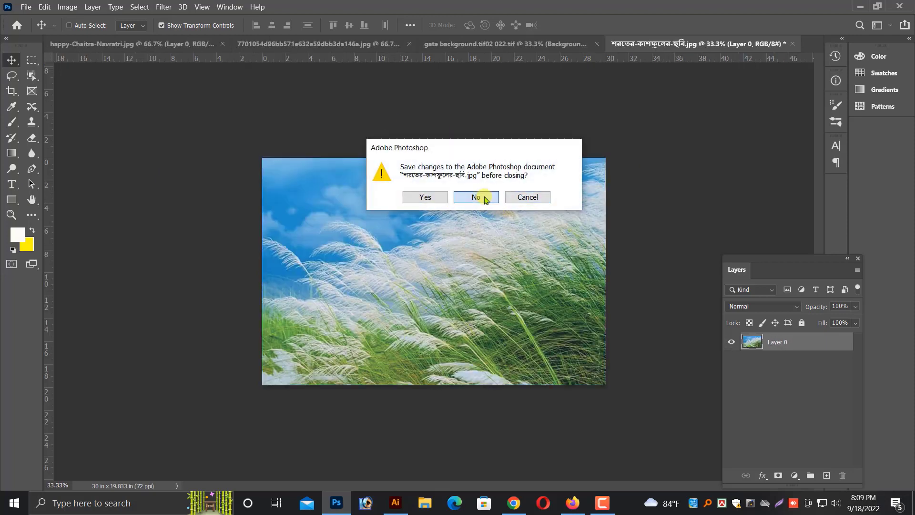
pyautogui.click(477, 196)
# Examine the whole banner from the Durga picture down to the grass at its foot
pyautogui.hotkey('ctrl', '-')
pyautogui.scroll(-2, 478, 229)
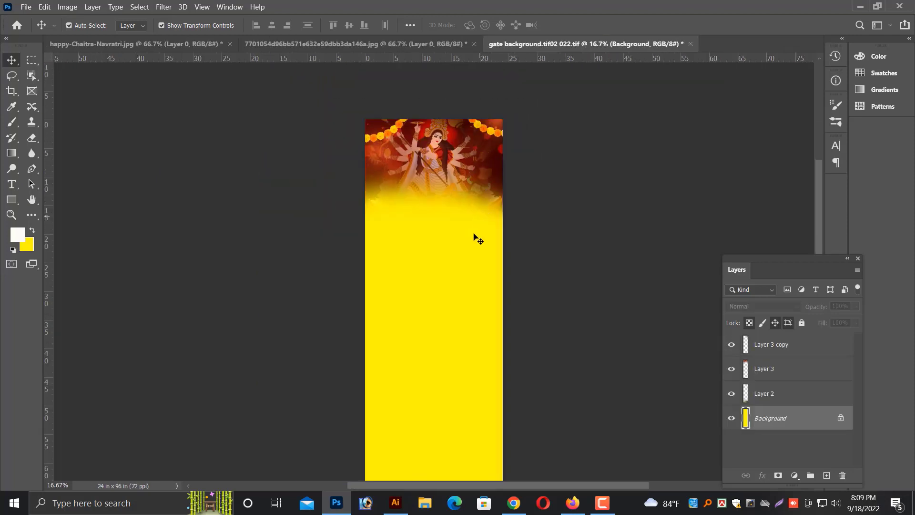
pyautogui.hotkey('ctrl', '-')
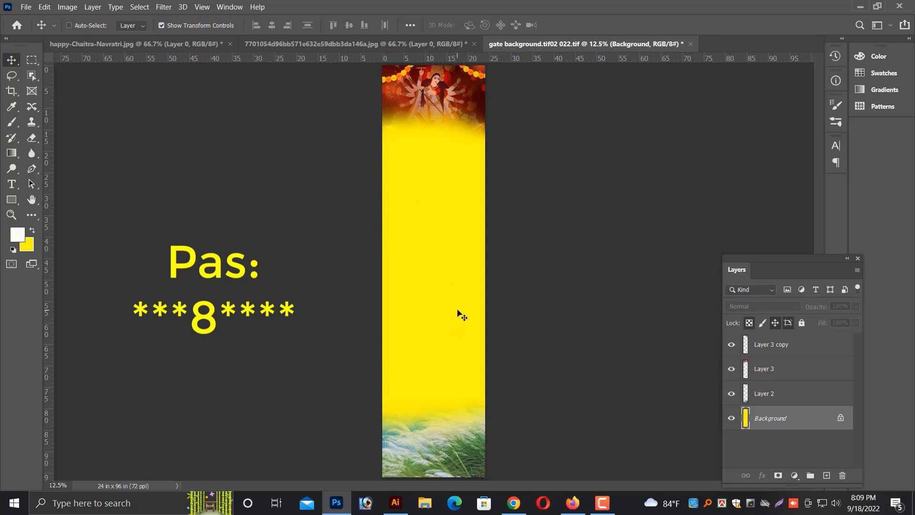
pyautogui.hotkey('ctrl', '+')
pyautogui.hotkey('ctrl', '+')
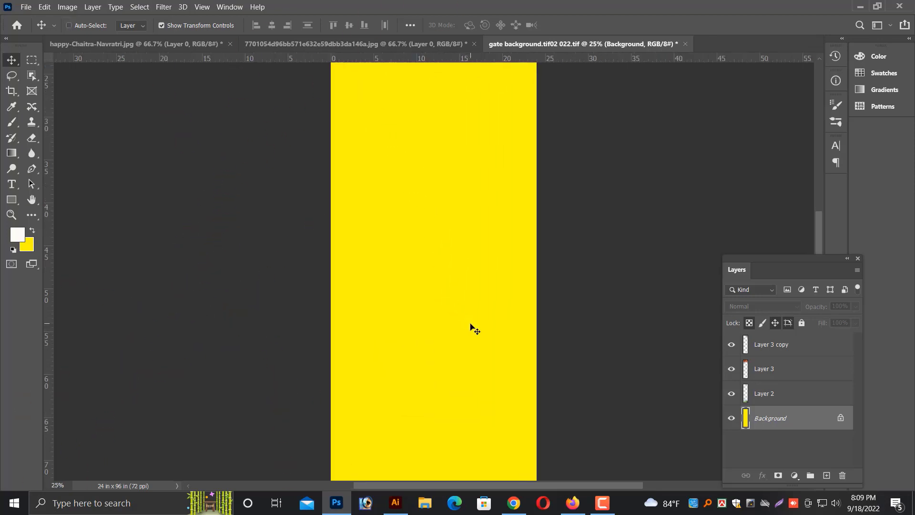
pyautogui.moveTo(506, 210); pyautogui.dragTo(496, 475)
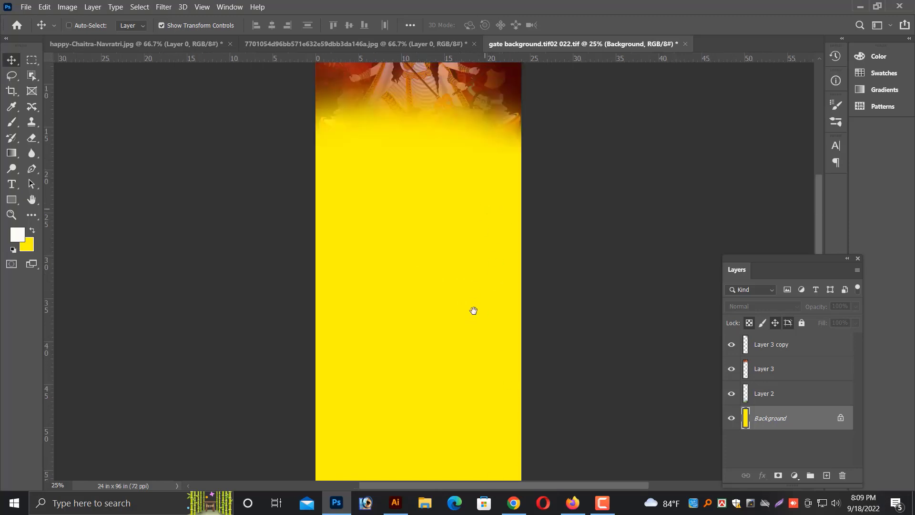
pyautogui.moveTo(474, 310); pyautogui.dragTo(461, 411)
# Switch to Chrome, open a new tab, change to Bangla input and search Google Images for "প্রদীপ"
pyautogui.click(514, 503)
pyautogui.scroll(-10, 505, 238)
pyautogui.click(444, 10)
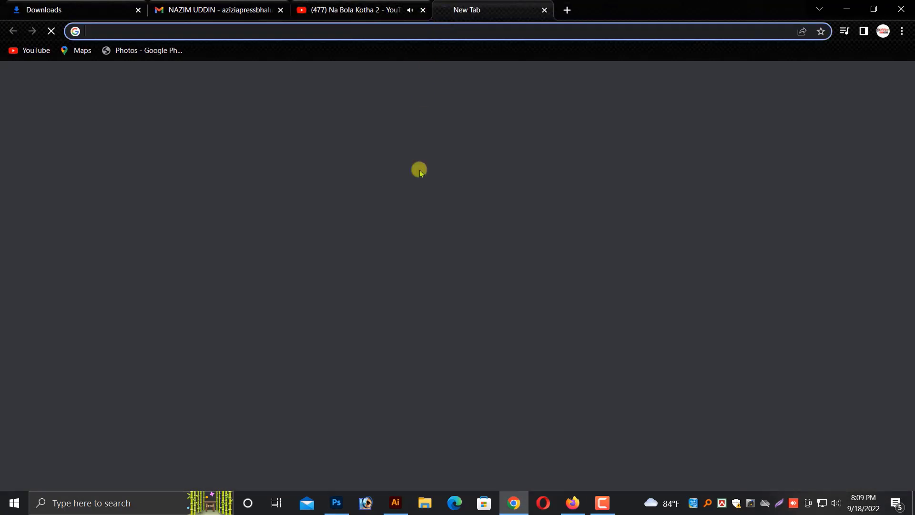
pyautogui.click(382, 248)
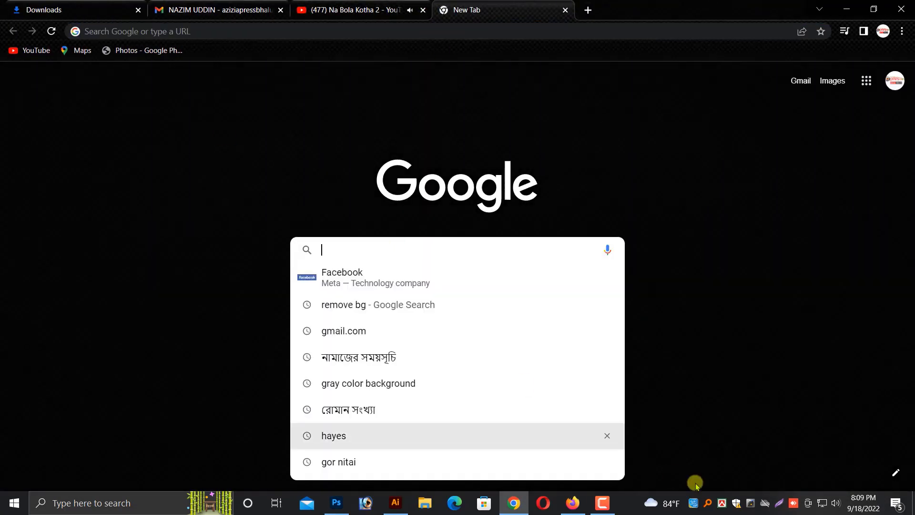
pyautogui.click(722, 506)
pyautogui.click(644, 430)
pyautogui.click(451, 250)
pyautogui.write('প')
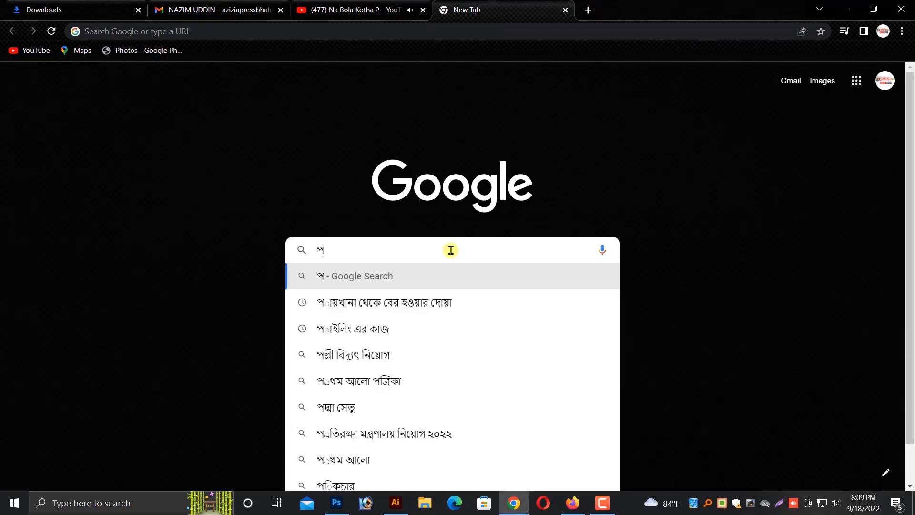
pyautogui.write('্রদীপ')
pyautogui.press('Return')
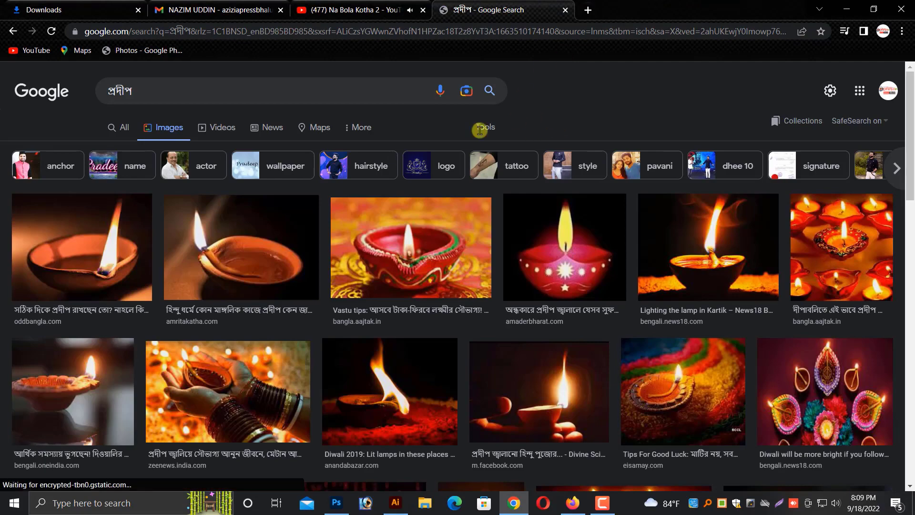
# Find the picture of a decorated lamp ringed by red oil lamps and open it full size in its own tab
pyautogui.scroll(-5, 357, 269)
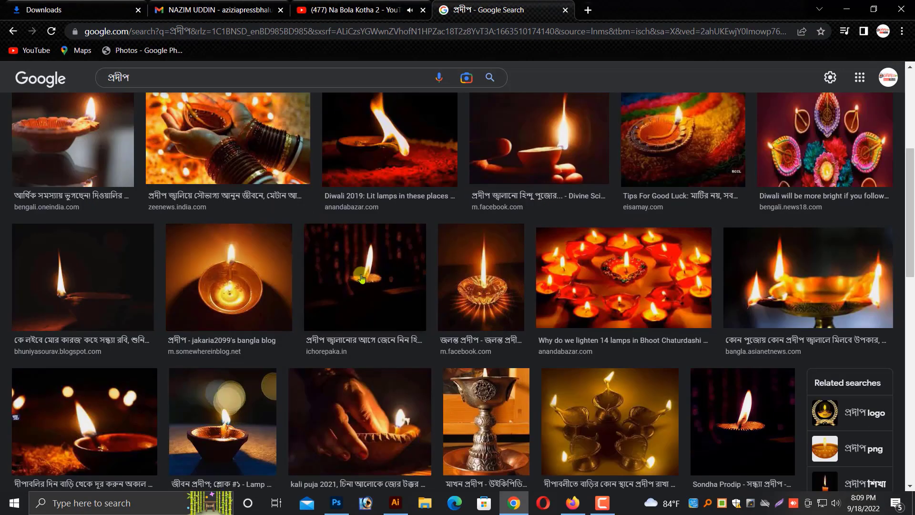
pyautogui.click(626, 288)
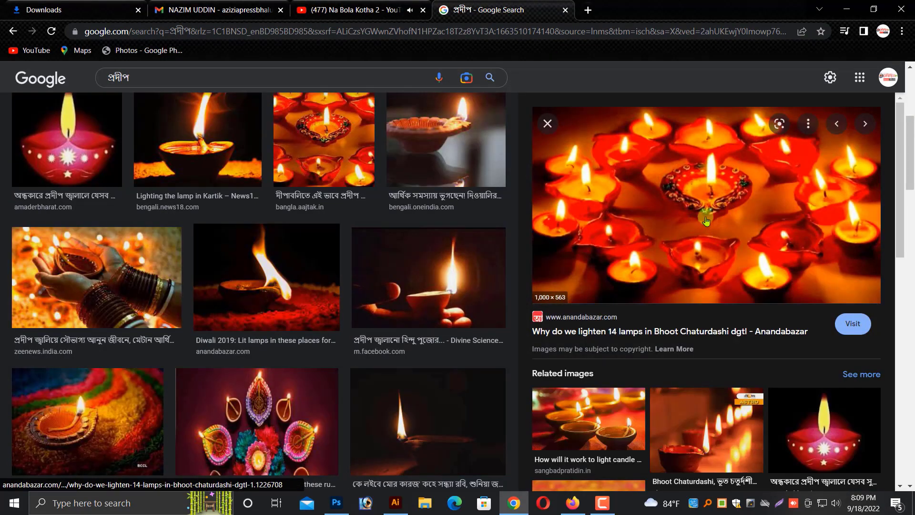
pyautogui.rightClick(681, 178)
pyautogui.click(746, 289)
pyautogui.click(647, 10)
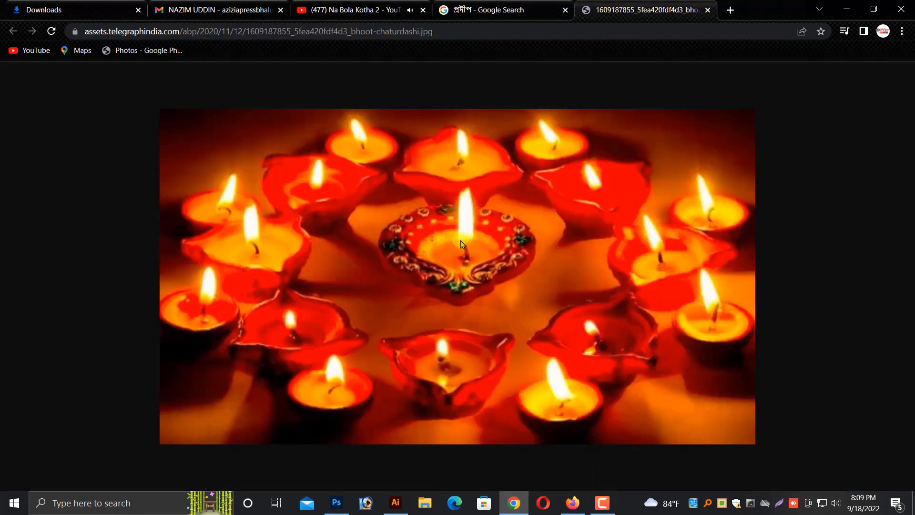
# Copy the oil lamp picture and paste it into the gate background document in Photoshop
pyautogui.rightClick(461, 240)
pyautogui.click(491, 276)
pyautogui.click(366, 507)
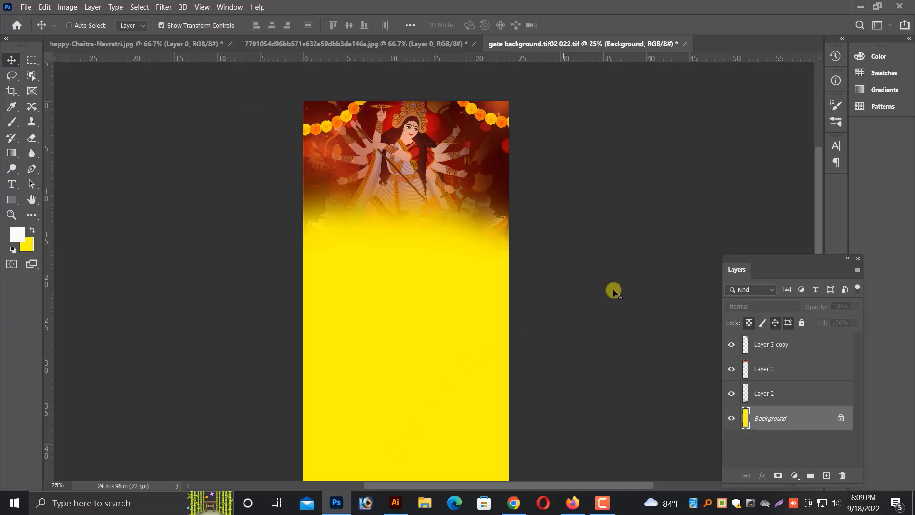
pyautogui.hotkey('ctrl', 'v')
# Enlarge the lamp picture beyond the banner's full width and position it just below the goddess, behind the faded Durga layers
pyautogui.moveTo(423, 301); pyautogui.dragTo(362, 224)
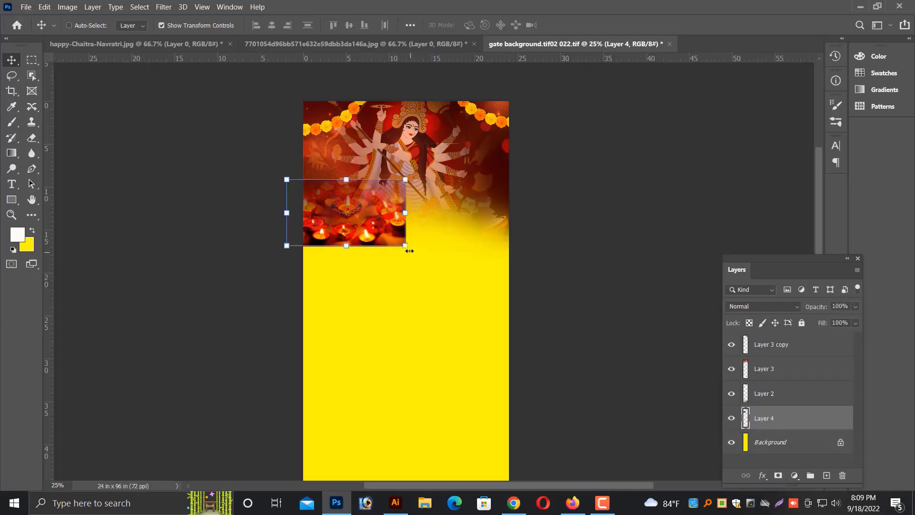
pyautogui.moveTo(409, 251); pyautogui.dragTo(525, 319)
pyautogui.press('Return')
pyautogui.hotkey('ctrl', '+')
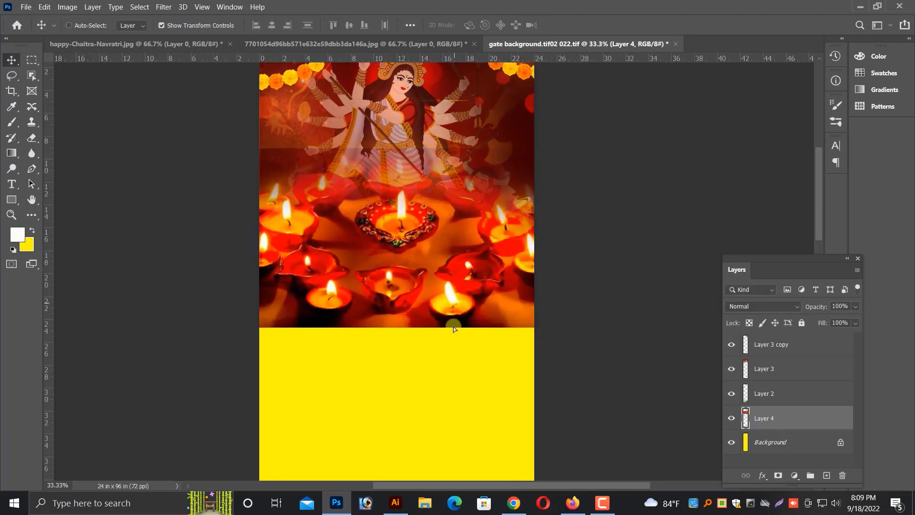
pyautogui.moveTo(454, 327); pyautogui.dragTo(454, 326)
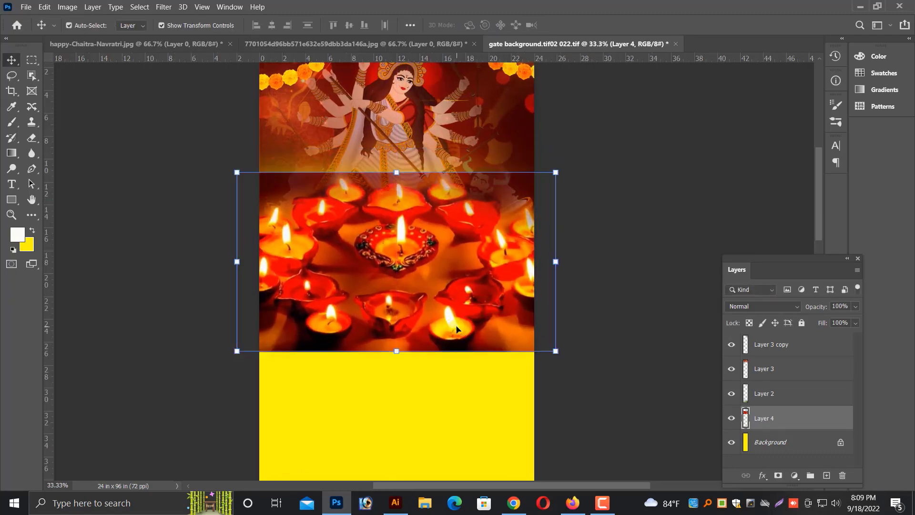
# Fade the lamp picture's lower edge into the yellow background with a 1400 px soft eraser
pyautogui.hotkey('ctrl', '+')
pyautogui.click(31, 142)
pyautogui.scroll(-2, 232, 387)
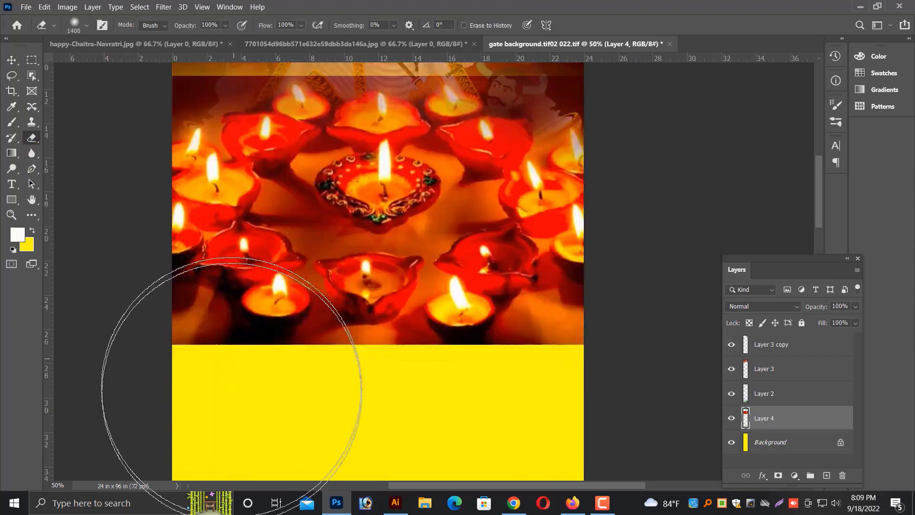
pyautogui.moveTo(196, 370); pyautogui.dragTo(589, 389)
# Reduce the eraser to 600 px and fade the lamp picture's upper edge beneath the goddess
pyautogui.scroll(3, 214, 303)
pyautogui.press('[')
pyautogui.press('[')
pyautogui.press('[')
pyautogui.press('[')
pyautogui.press('[')
pyautogui.press('[')
pyautogui.press('[')
pyautogui.press('[')
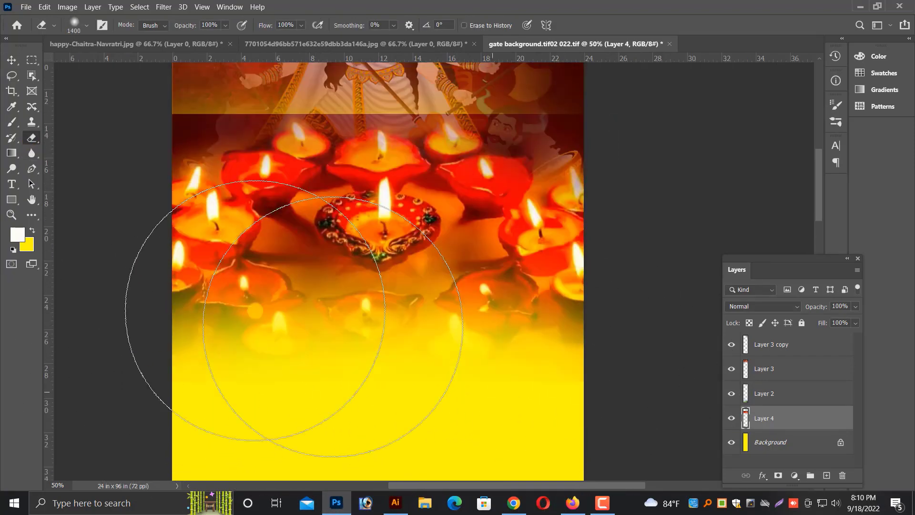
pyautogui.moveTo(161, 152)
pyautogui.mouseDown()
pyautogui.moveTo(482, 131)
pyautogui.moveTo(181, 200)
pyautogui.moveTo(572, 210)
pyautogui.mouseUp()
pyautogui.scroll(1, 645, 224)
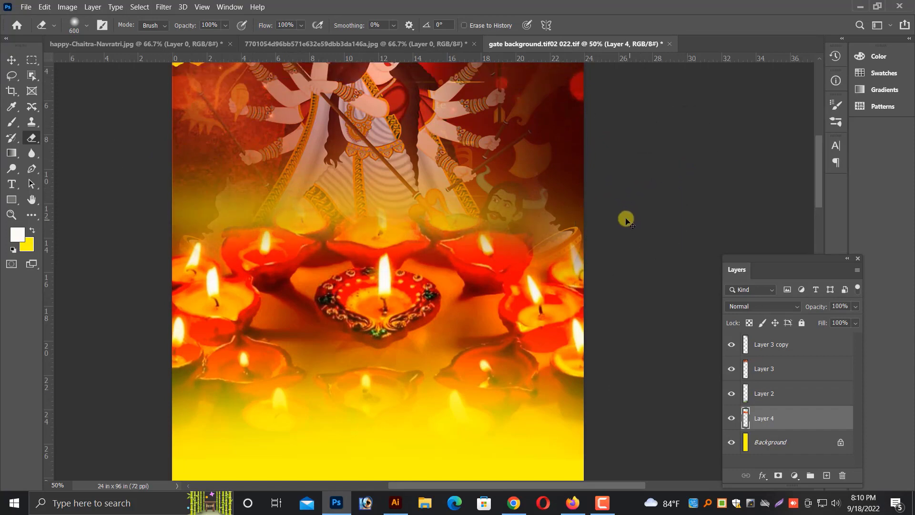
# Shift the lamp picture slightly lower under the goddess, keeping it centred on the banner
pyautogui.hotkey('ctrl', '-')
pyautogui.hotkey('ctrl', '-')
pyautogui.click(13, 60)
pyautogui.hotkey('ctrl', '+')
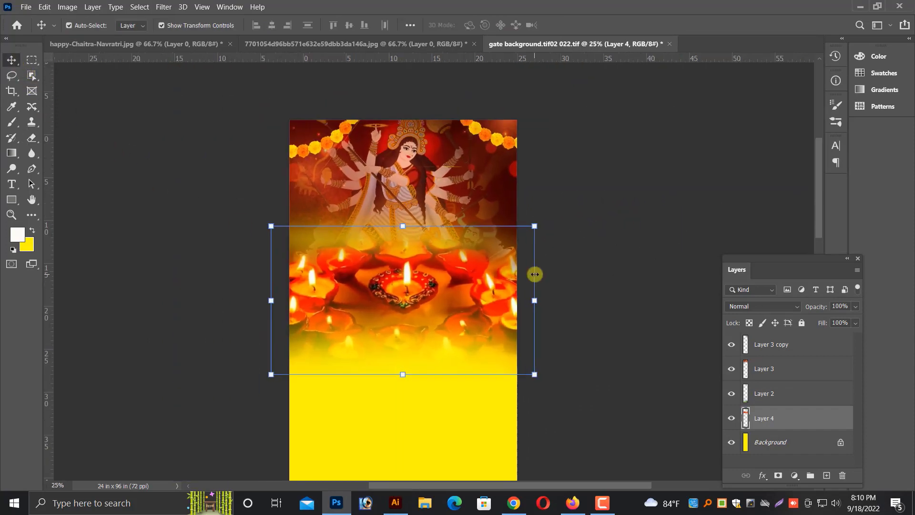
pyautogui.moveTo(437, 286); pyautogui.dragTo(432, 305)
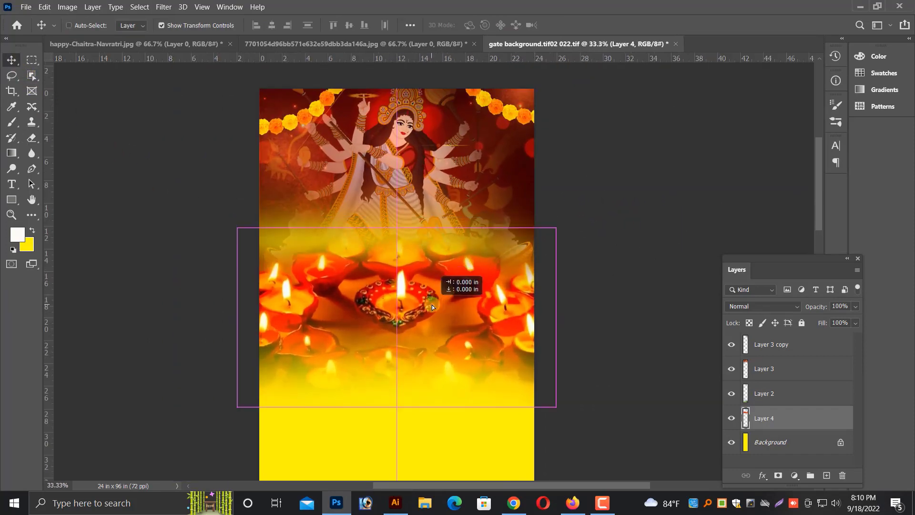
pyautogui.click(557, 230)
pyautogui.press('Escape')
pyautogui.rightClick(413, 303)
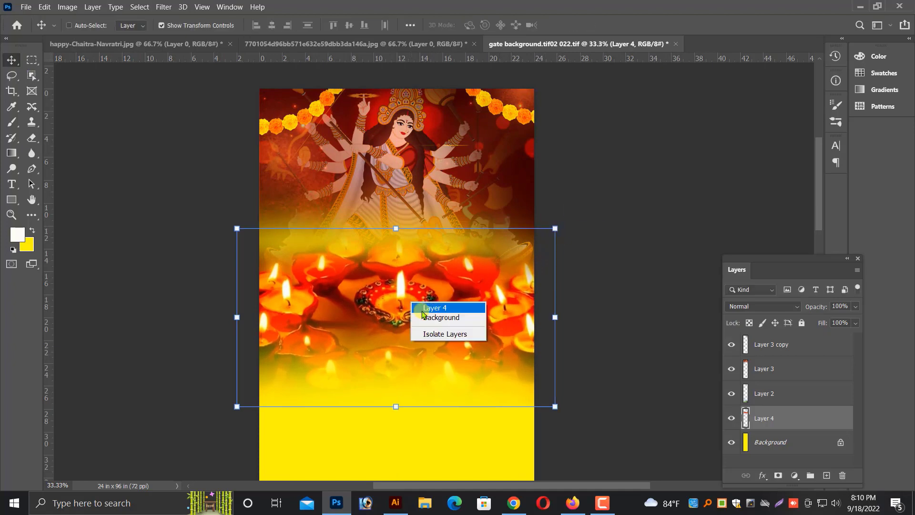
pyautogui.click(423, 310)
# Select the kash grass layer and examine how it blends into the yellow at the foot of the banner
pyautogui.hotkey('ctrl', '-')
pyautogui.hotkey('ctrl', '-')
pyautogui.hotkey('ctrl', '-')
pyautogui.hotkey('ctrl', '-')
pyautogui.click(448, 445)
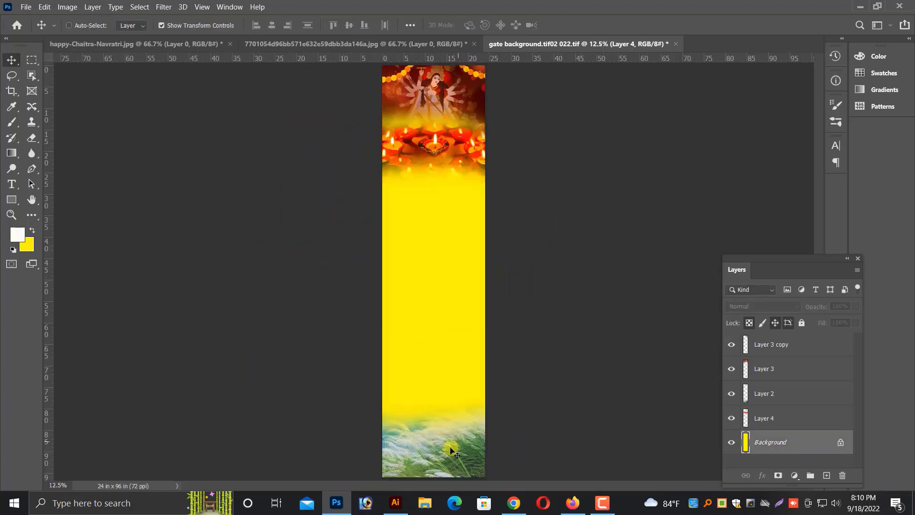
pyautogui.rightClick(449, 441)
pyautogui.click(465, 446)
pyautogui.hotkey('ctrl', '+')
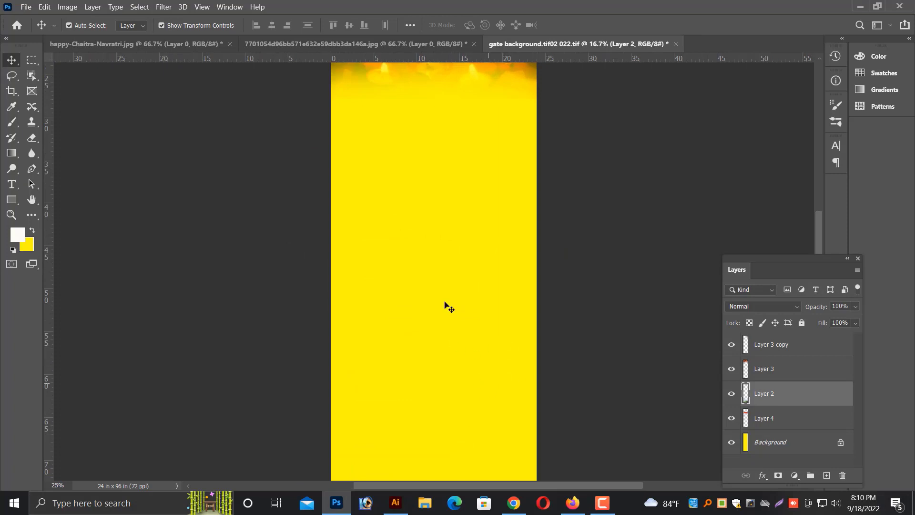
pyautogui.moveTo(445, 302); pyautogui.dragTo(443, 169)
pyautogui.scroll(-4, 491, 294)
pyautogui.hotkey('ctrl', 'z')
pyautogui.hotkey('ctrl', '+')
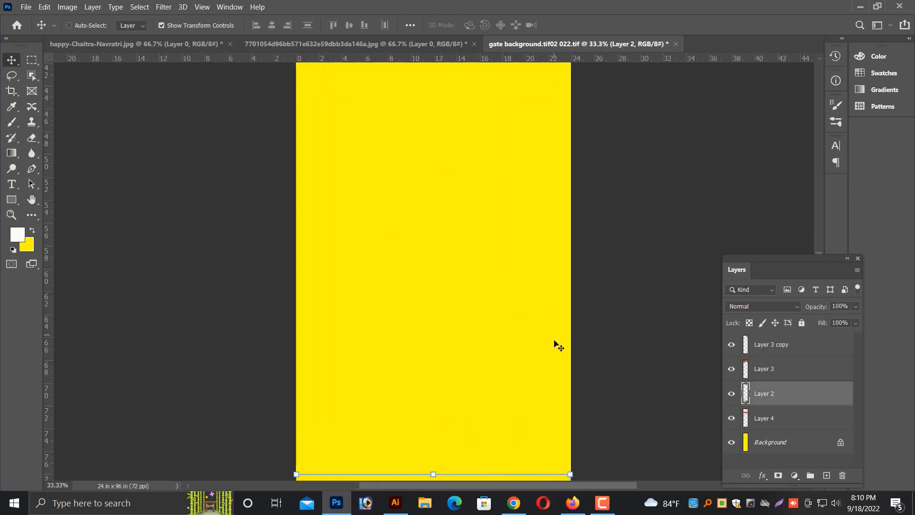
pyautogui.moveTo(557, 346); pyautogui.dragTo(466, 164)
pyautogui.hotkey('ctrl', 'z')
pyautogui.scroll(-4, 548, 276)
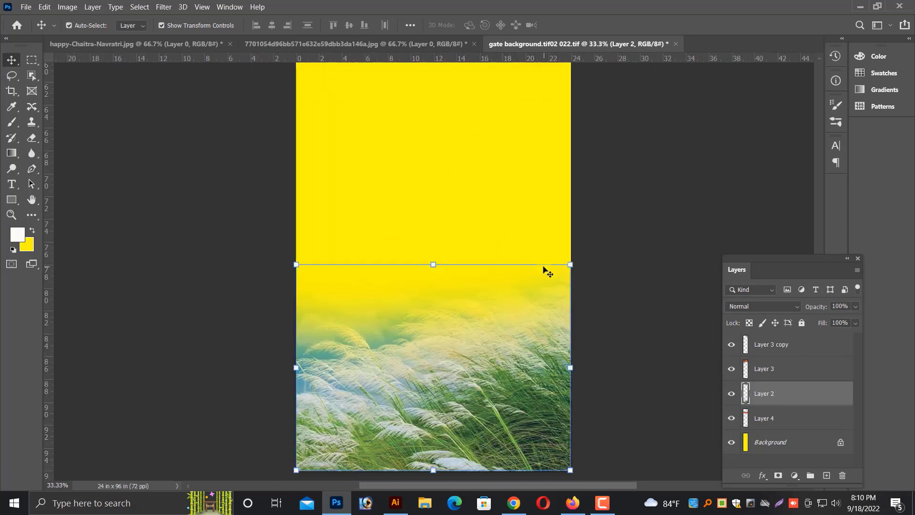
pyautogui.hotkey('ctrl', '-')
pyautogui.hotkey('ctrl', '-')
pyautogui.scroll(2, 517, 267)
pyautogui.rightClick(436, 251)
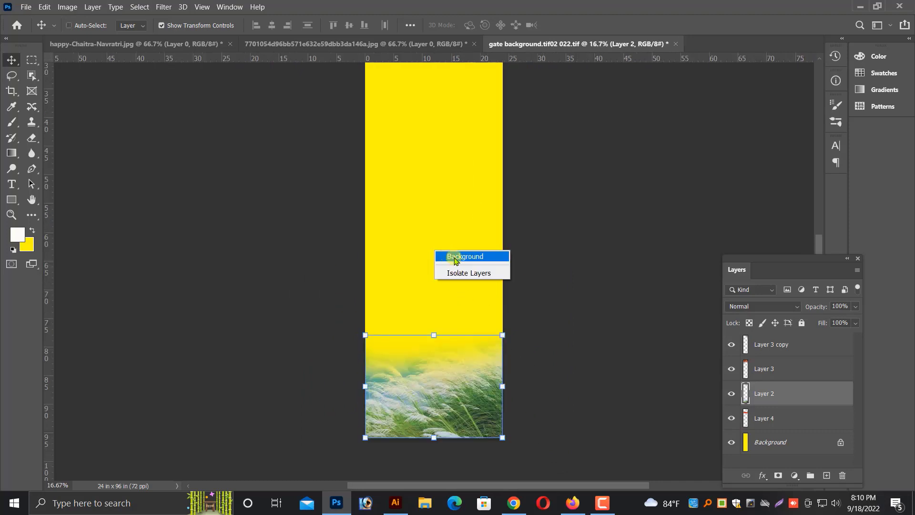
pyautogui.click(456, 259)
# Move the lamp picture up so that it overlaps the goddess's lower part
pyautogui.scroll(2, 456, 267)
pyautogui.scroll(5, 457, 272)
pyautogui.rightClick(434, 224)
pyautogui.click(435, 231)
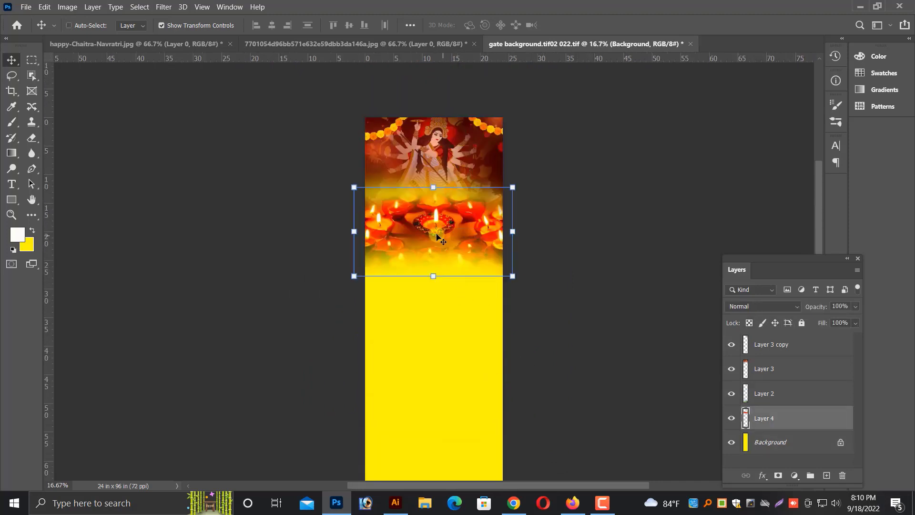
pyautogui.moveTo(435, 230); pyautogui.dragTo(436, 216)
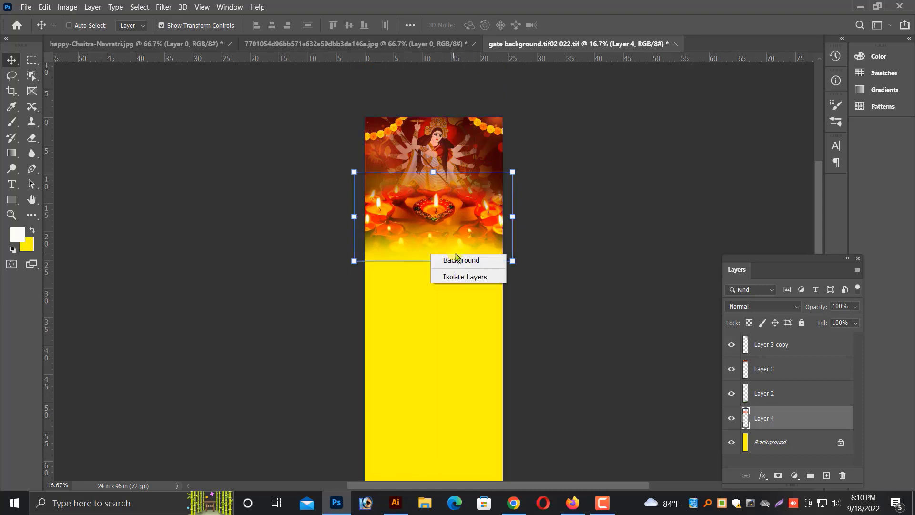
pyautogui.click(455, 258)
pyautogui.click(457, 255)
pyautogui.click(465, 198)
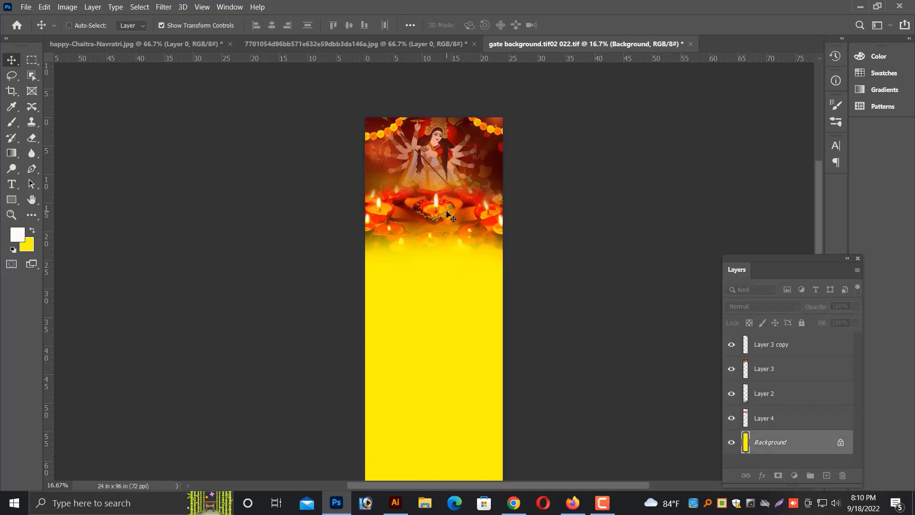
# Select the oil lamp layer and delete it from the banner
pyautogui.rightClick(447, 212)
pyautogui.click(457, 217)
pyautogui.hotkey('ctrl', '+')
pyautogui.hotkey('ctrl', '+')
pyautogui.scroll(3, 456, 263)
pyautogui.hotkey('ctrl', 'e')
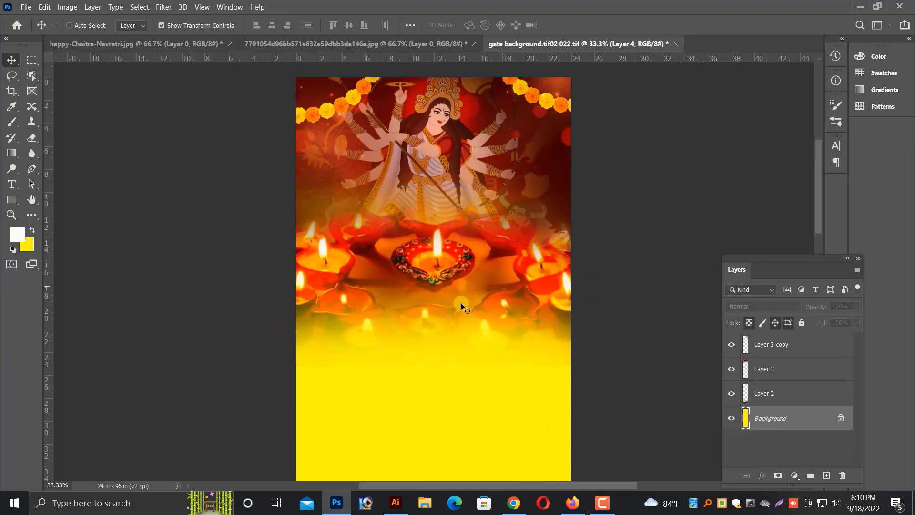
# Open maxresdefault (1).jpg from the pic folder and convert its locked background into a regular layer
pyautogui.hotkey('ctrl', 'o')
pyautogui.scroll(-3, 416, 255)
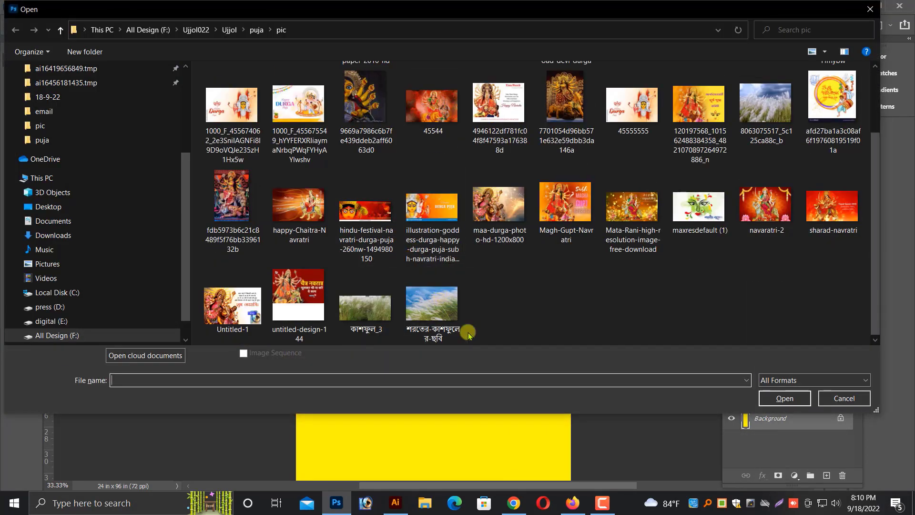
pyautogui.doubleClick(696, 210)
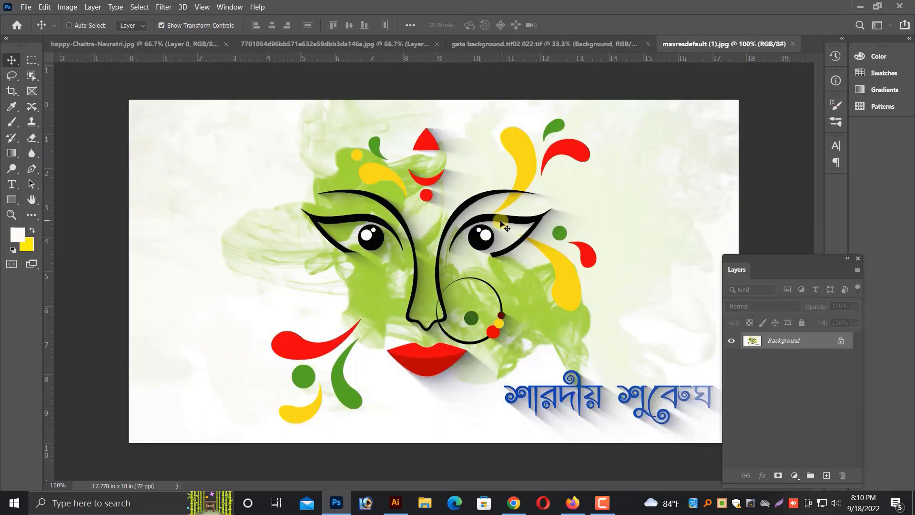
pyautogui.doubleClick(782, 339)
pyautogui.press('Return')
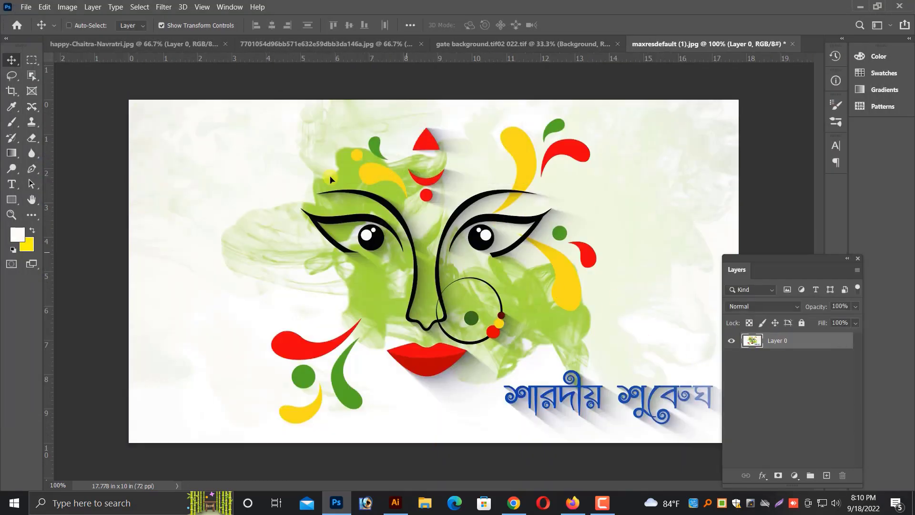
# Bring the Durga face picture into the gate background document and enlarge it past the banner's width just below the goddess
pyautogui.moveTo(463, 283); pyautogui.dragTo(413, 42)
pyautogui.moveTo(496, 52); pyautogui.dragTo(408, 250)
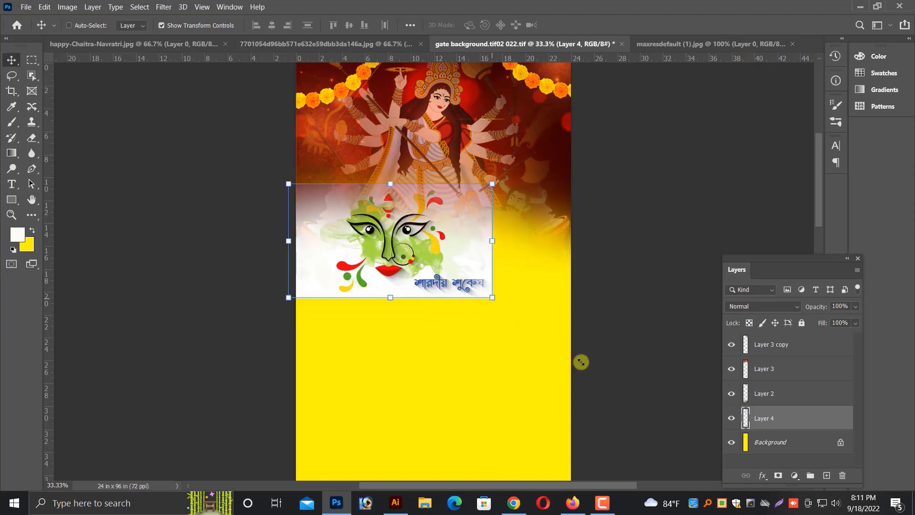
pyautogui.moveTo(581, 362); pyautogui.dragTo(600, 374)
# Set the Durga face layer's blend mode to Multiply and nudge the picture to centre the face on the banner
pyautogui.click(765, 307)
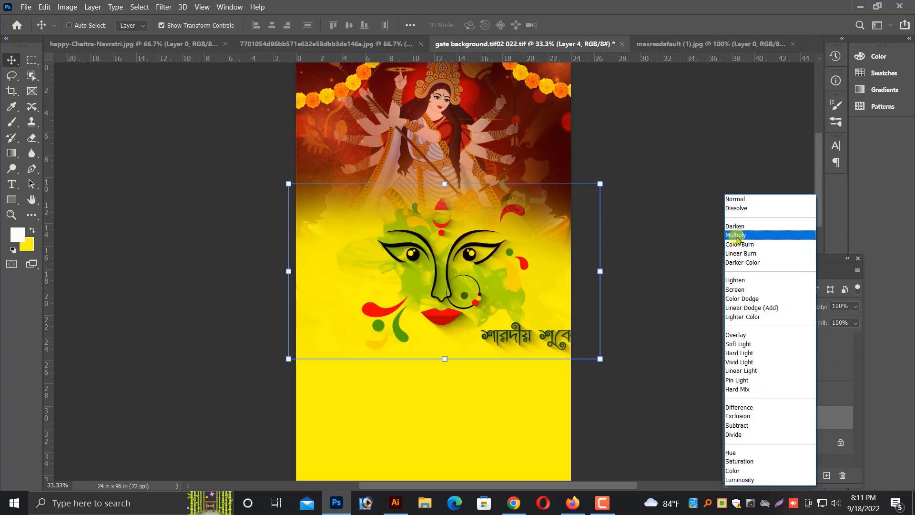
pyautogui.click(736, 262)
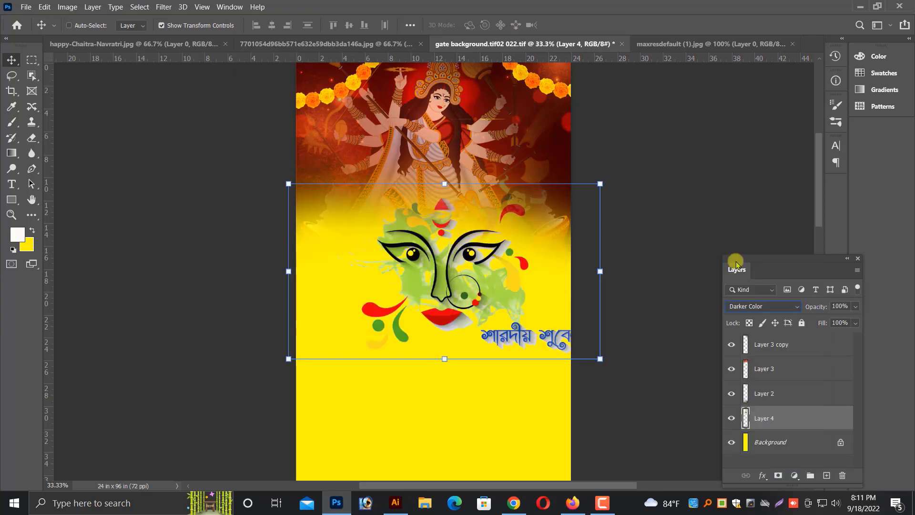
pyautogui.click(758, 306)
pyautogui.click(734, 234)
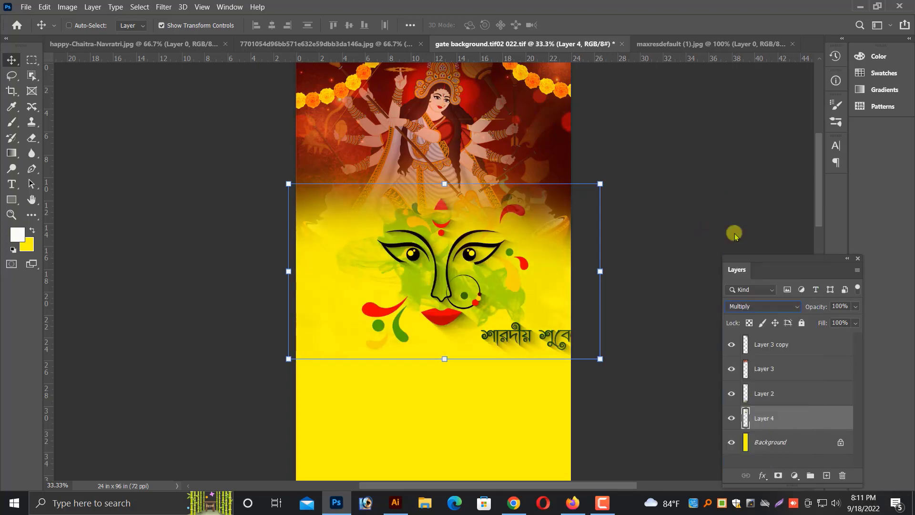
pyautogui.hotkey('ctrl', '+')
pyautogui.moveTo(445, 312); pyautogui.dragTo(442, 320)
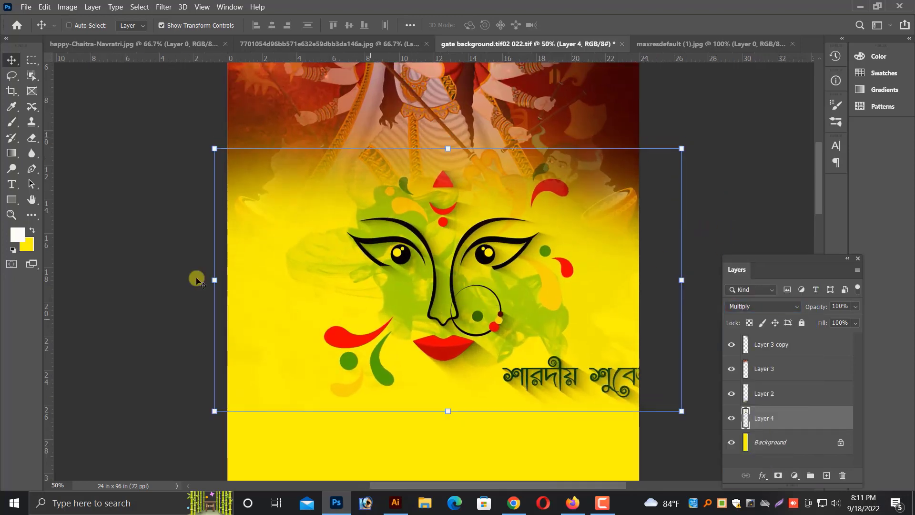
# Erase the Bangla greeting and the lower edge of the face picture with the 600 px soft eraser
pyautogui.click(32, 138)
pyautogui.scroll(-2, 579, 388)
pyautogui.moveTo(579, 388)
pyautogui.mouseDown()
pyautogui.moveTo(640, 388)
pyautogui.moveTo(492, 396)
pyautogui.mouseUp()
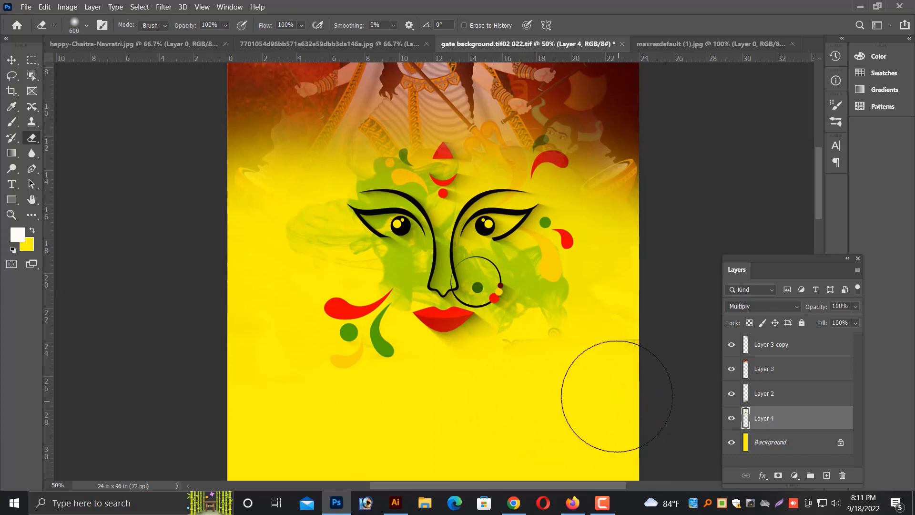
pyautogui.moveTo(617, 397); pyautogui.dragTo(216, 385)
pyautogui.hotkey('ctrl', '-')
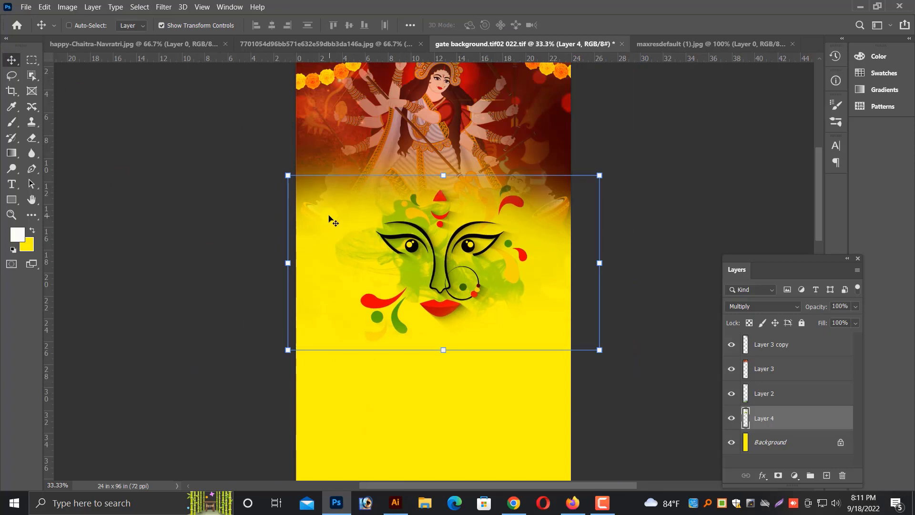
# Review the whole banner, then save the gate background document and close it
pyautogui.hotkey('ctrl', '-')
pyautogui.rightClick(436, 348)
pyautogui.click(457, 355)
pyautogui.hotkey('ctrl', '-')
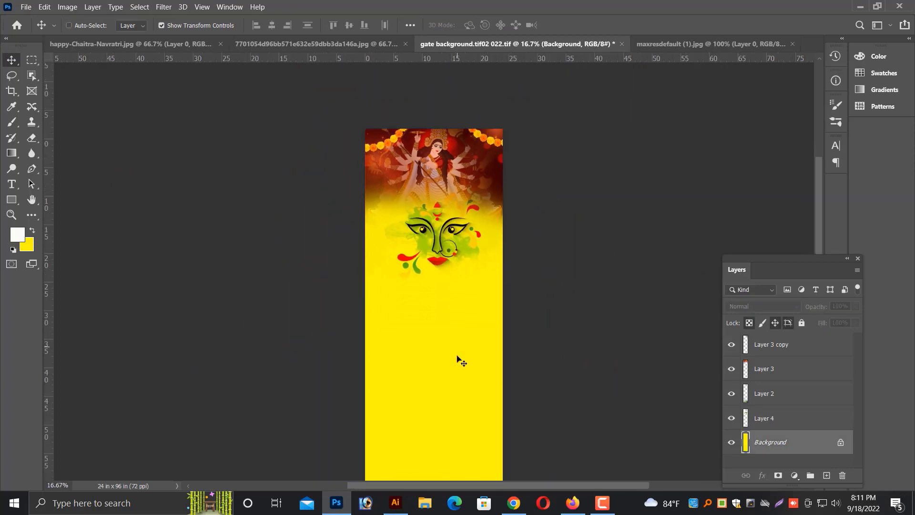
pyautogui.hotkey('ctrl', '-')
pyautogui.rightClick(432, 296)
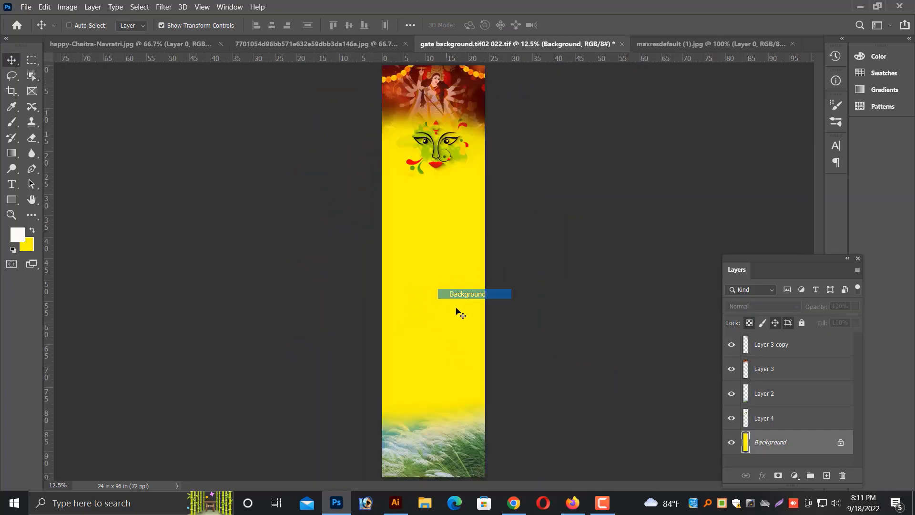
pyautogui.press('Escape')
pyautogui.hotkey('ctrl', '-')
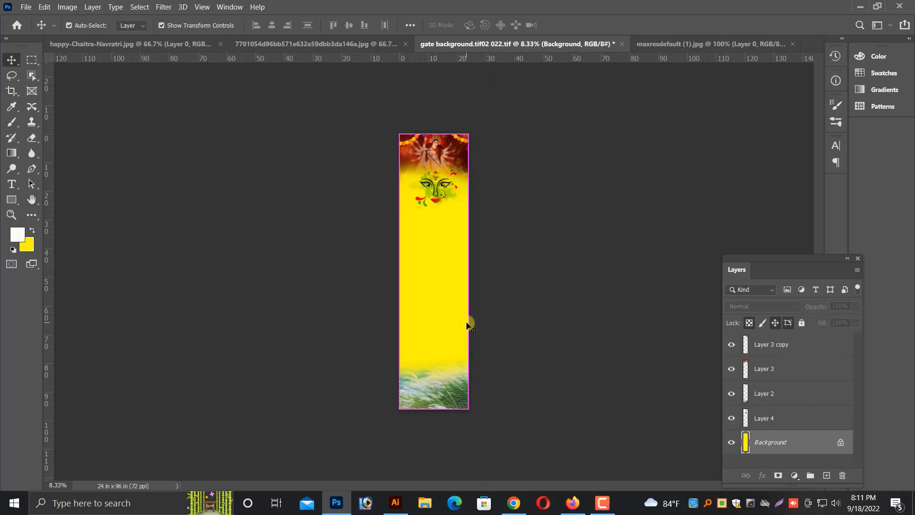
pyautogui.hotkey('ctrl', 's')
pyautogui.hotkey('ctrl', 'w')
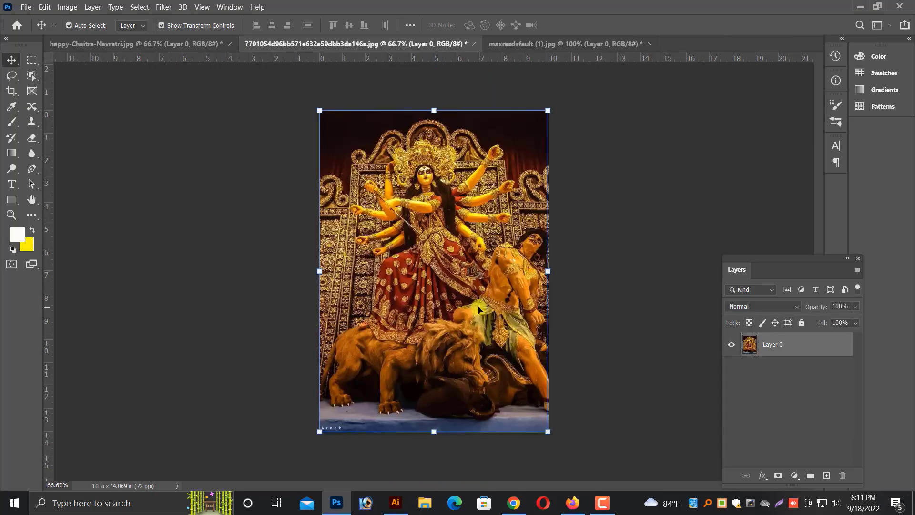
# Close the three remaining source pictures without saving their changes
pyautogui.hotkey('ctrl', 'w')
pyautogui.click(477, 206)
pyautogui.hotkey('ctrl', 'w')
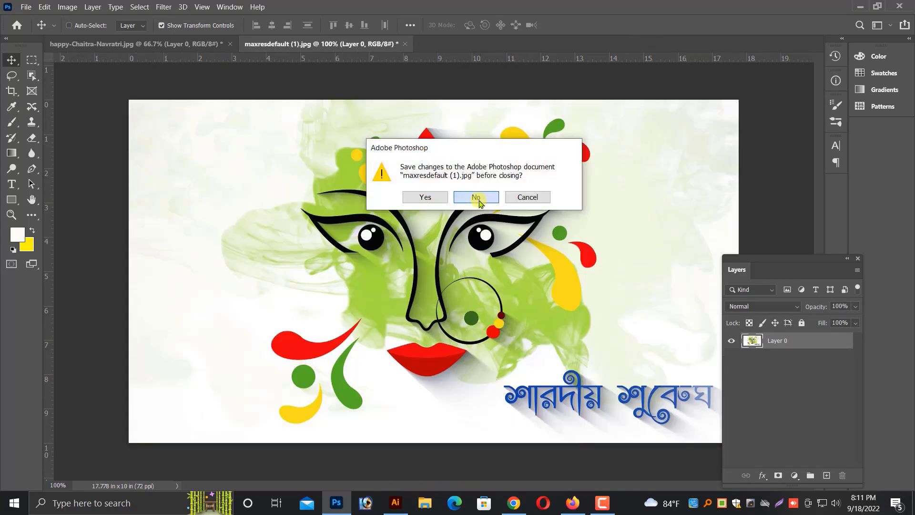
pyautogui.click(527, 198)
pyautogui.hotkey('ctrl', 'w')
pyautogui.click(527, 198)
# Open the gate background.tif02 file from the Desktop
pyautogui.hotkey('ctrl', 'o')
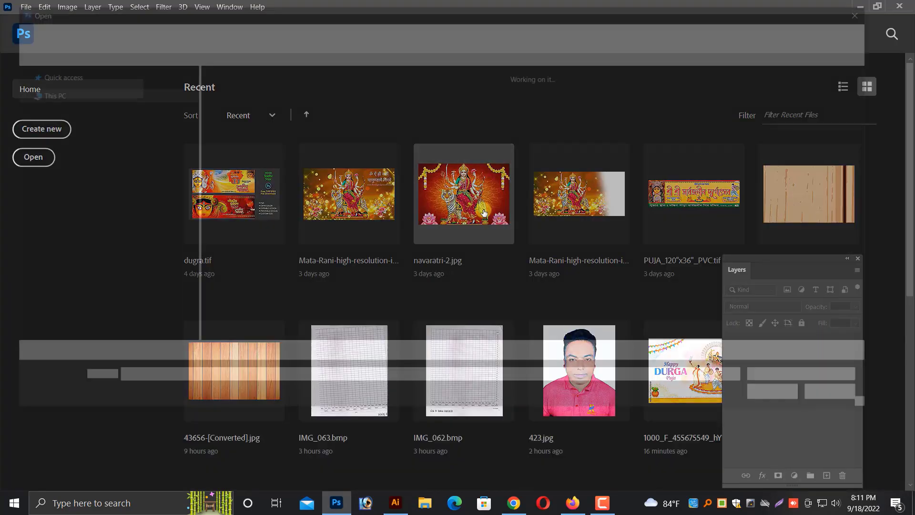
pyautogui.click(48, 206)
pyautogui.scroll(-10, 520, 270)
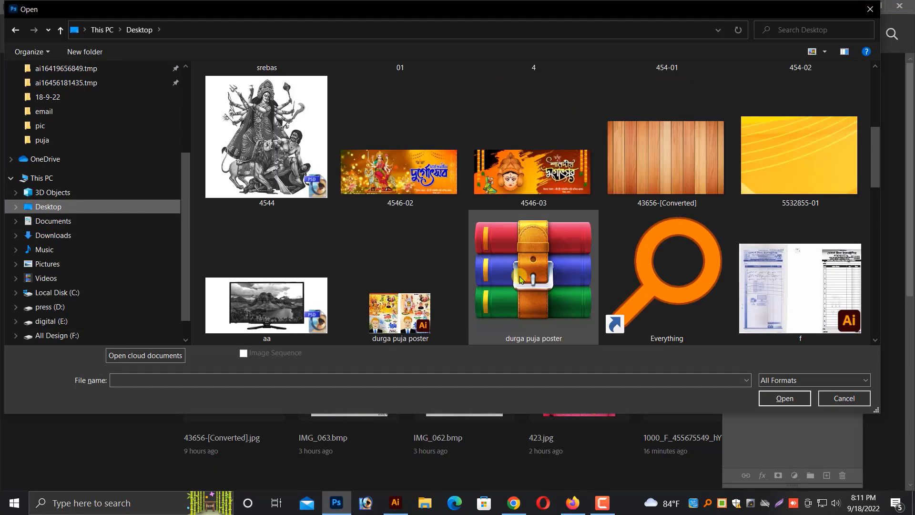
pyautogui.click(541, 139)
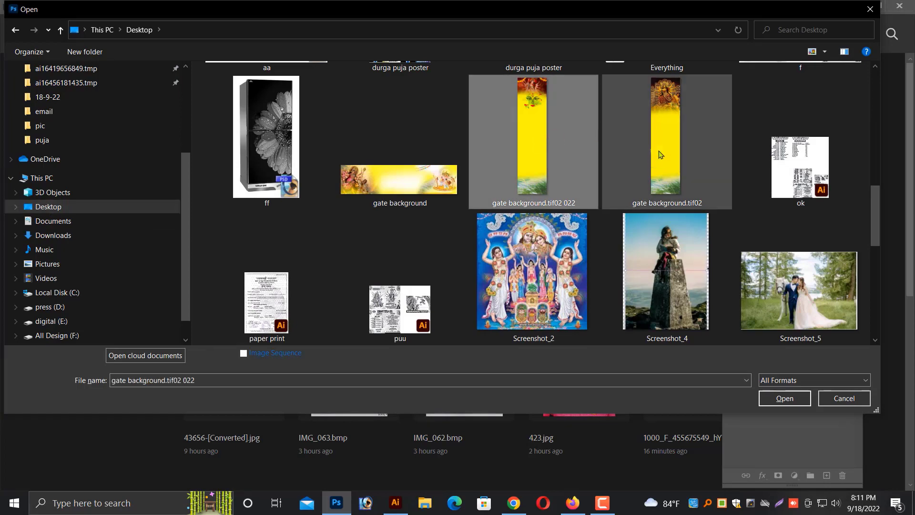
pyautogui.doubleClick(660, 146)
# Examine the opened banner at full length and close up, from the yellow pattern to the dark area above Durga
pyautogui.hotkey('ctrl', '1')
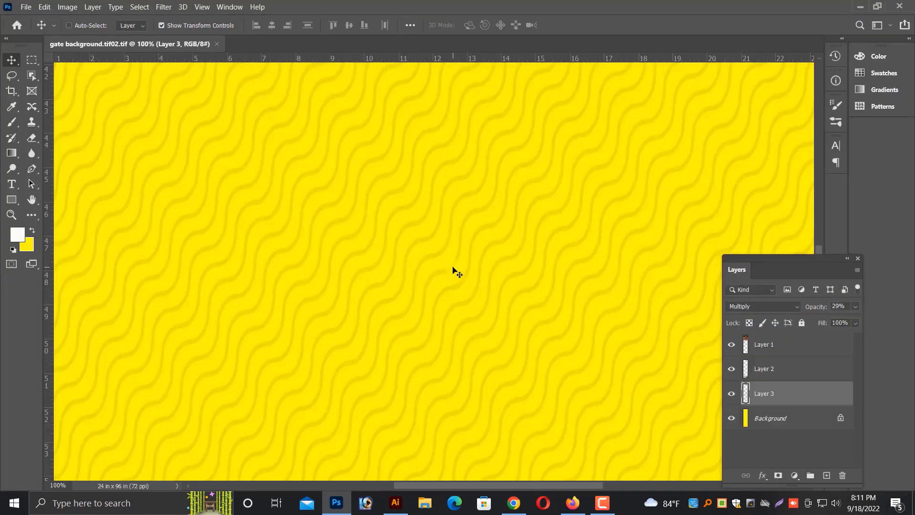
pyautogui.hotkey('ctrl', '-')
pyautogui.hotkey('ctrl', '-')
pyautogui.click(32, 200)
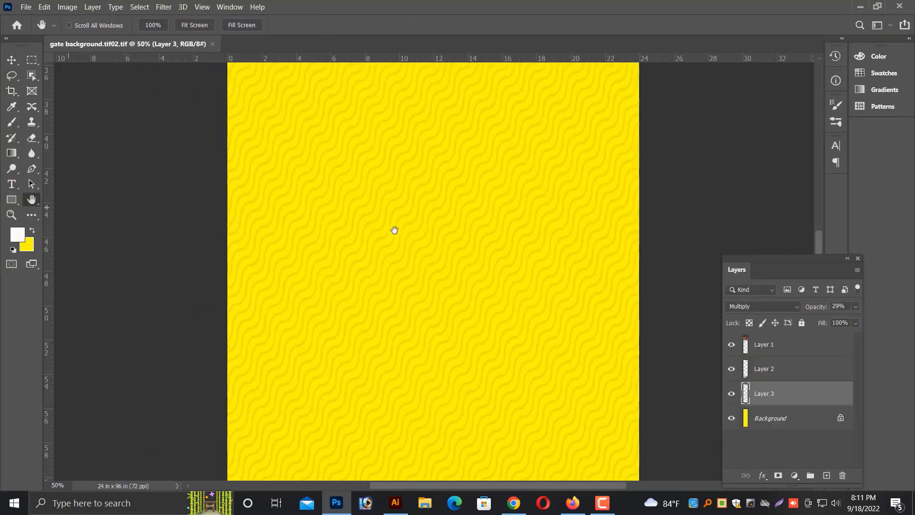
pyautogui.moveTo(491, 172); pyautogui.dragTo(481, 224)
pyautogui.rightClick(471, 241)
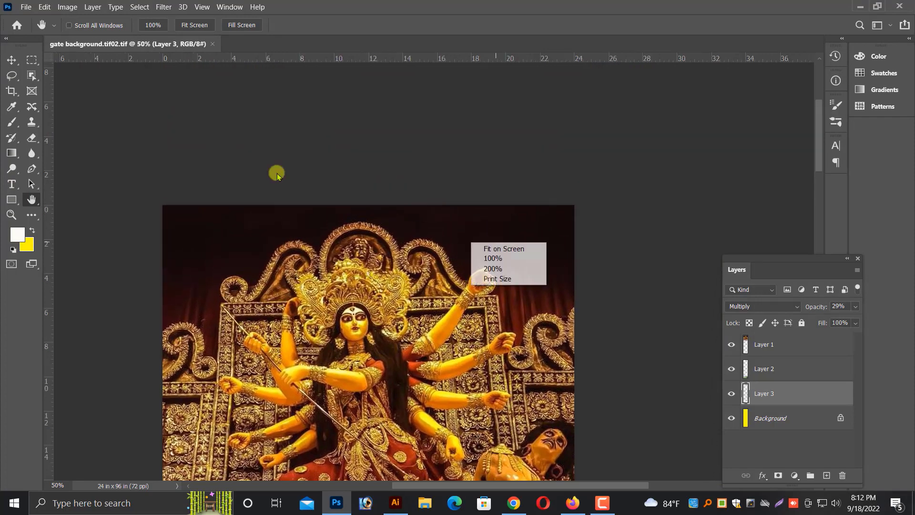
pyautogui.click(14, 59)
pyautogui.rightClick(242, 237)
pyautogui.click(260, 241)
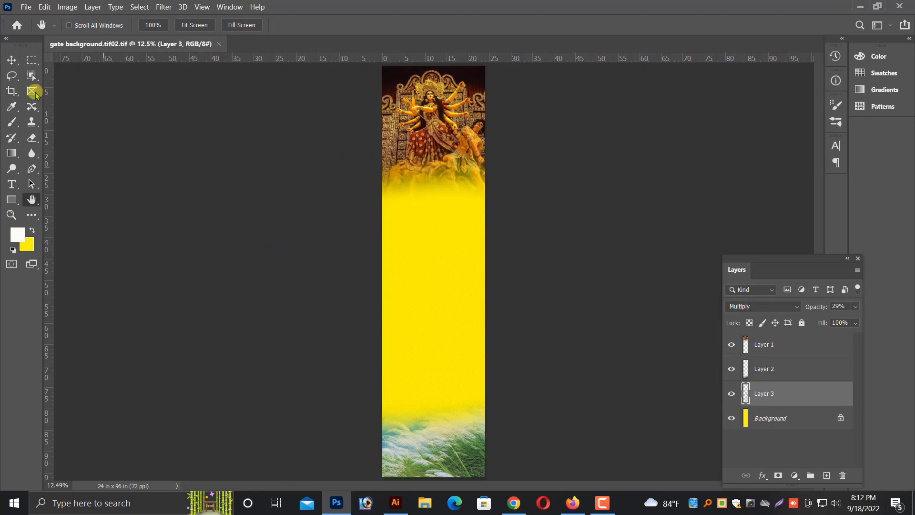
pyautogui.click(12, 60)
pyautogui.hotkey('ctrl', '+')
pyautogui.hotkey('ctrl', '+')
pyautogui.hotkey('ctrl', '+')
pyautogui.hotkey('ctrl', '+')
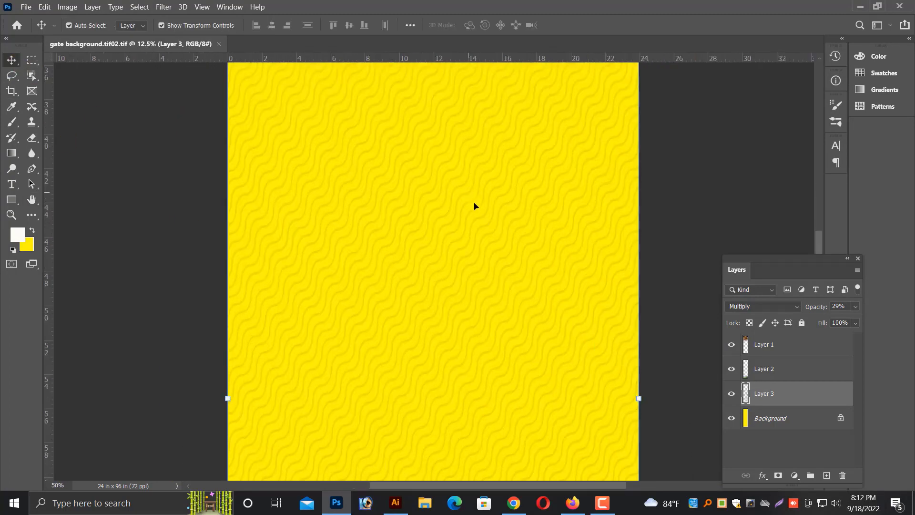
pyautogui.moveTo(169, 221); pyautogui.dragTo(462, 321)
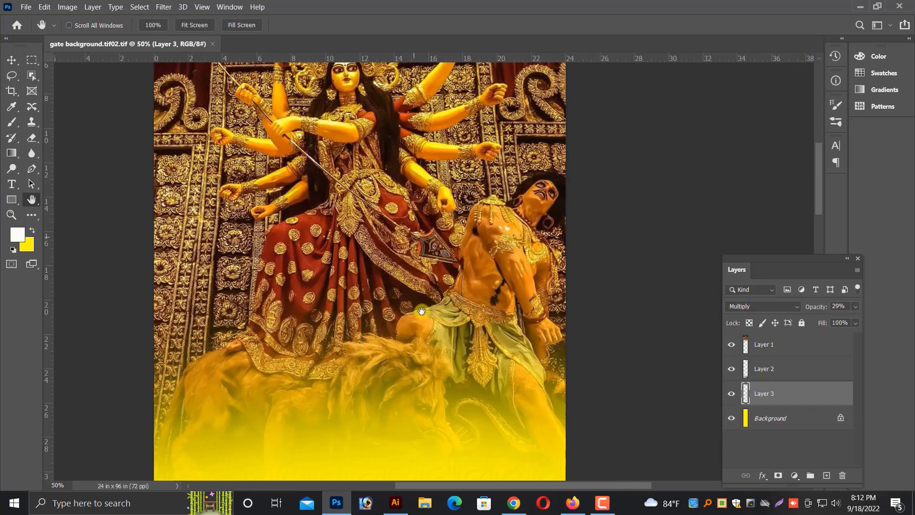
pyautogui.moveTo(425, 304); pyautogui.dragTo(441, 416)
pyautogui.hotkey('ctrl', '+')
pyautogui.moveTo(458, 83); pyautogui.dragTo(475, 263)
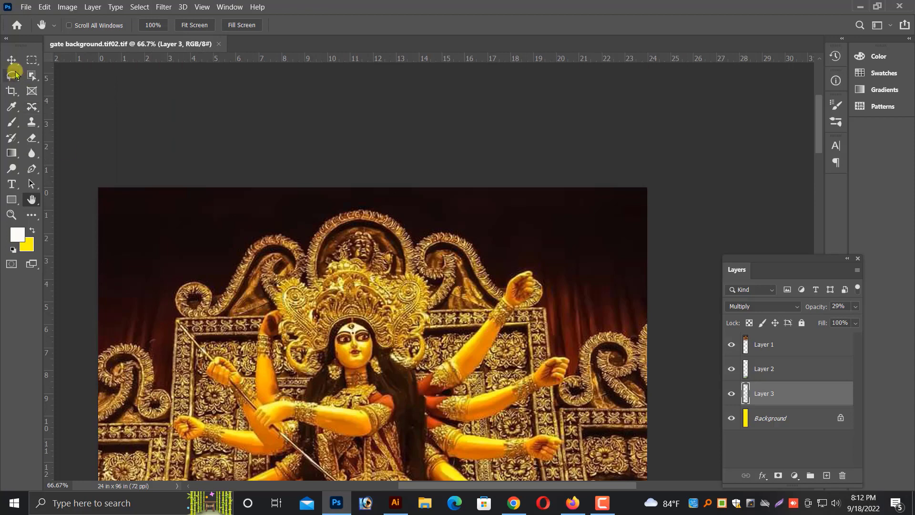
# Add a new layer above the Durga picture, make yellow the foreground colour and enlarge the soft brush to 1800 px
pyautogui.click(175, 220)
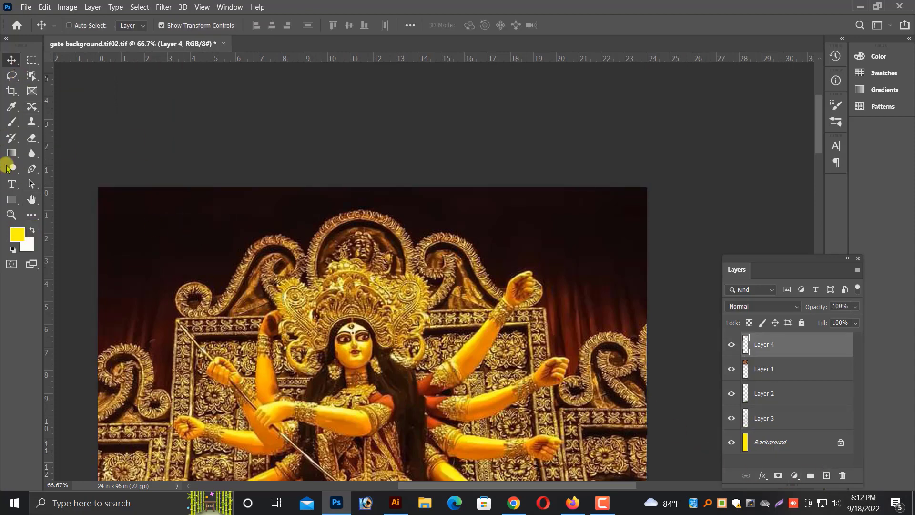
pyautogui.click(11, 123)
pyautogui.press(']')
pyautogui.press(']')
pyautogui.press(']')
pyautogui.press(']')
pyautogui.press(']')
pyautogui.press(']')
pyautogui.press(']')
pyautogui.press(']')
pyautogui.press(']')
pyautogui.press(']')
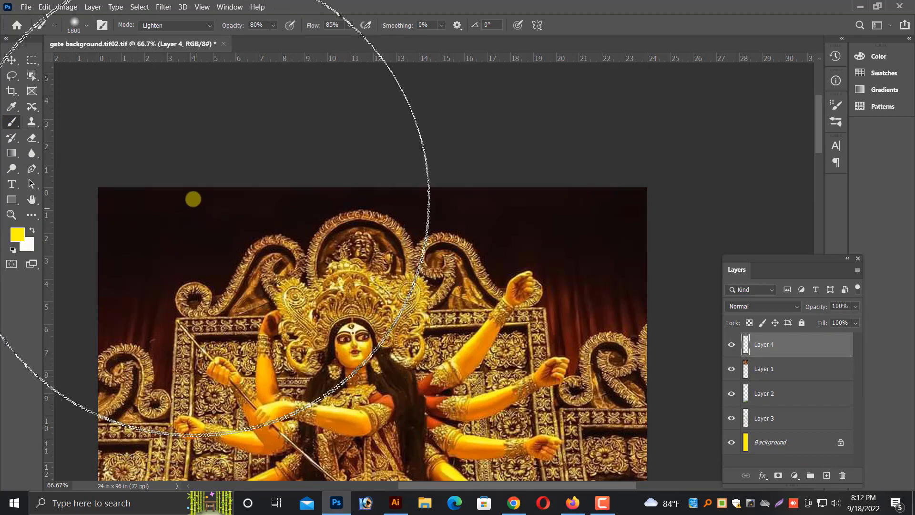
# Try yellow glows over the dark upper part of the Durga picture with large and 600 px brushes, undoing each attempt
pyautogui.click(173, 164)
pyautogui.press('[')
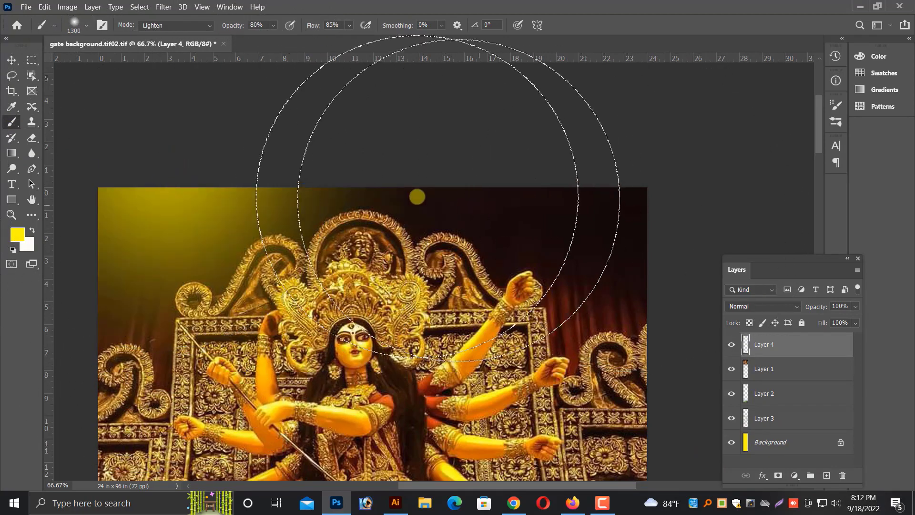
pyautogui.hotkey('ctrl', 'z')
pyautogui.press('[')
pyautogui.press('[')
pyautogui.press('[')
pyautogui.press('[')
pyautogui.press('[')
pyautogui.press('[')
pyautogui.press('[')
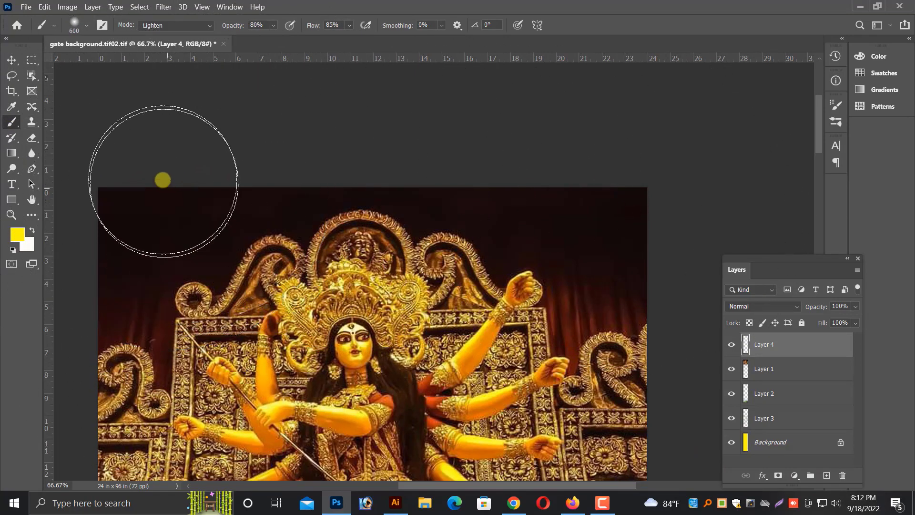
pyautogui.moveTo(162, 181)
pyautogui.mouseDown()
pyautogui.moveTo(142, 182)
pyautogui.moveTo(148, 221)
pyautogui.mouseUp()
pyautogui.hotkey('ctrl', 'z')
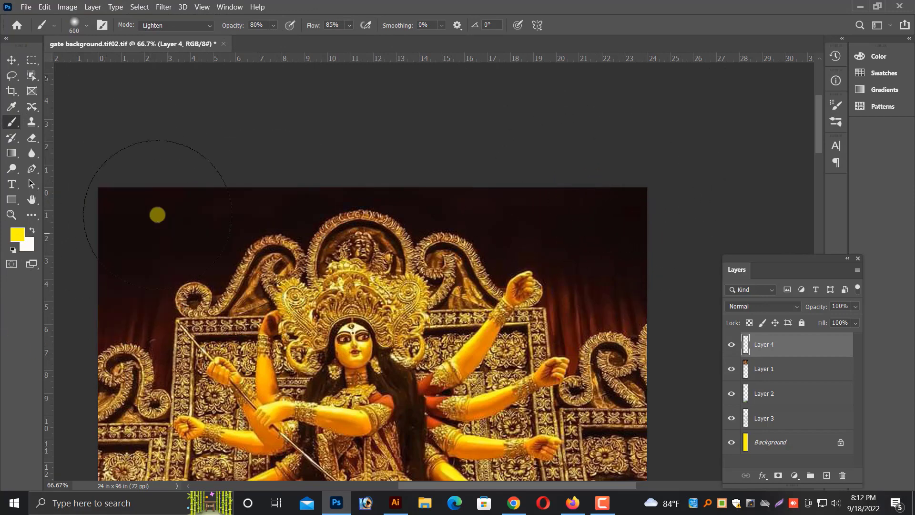
pyautogui.click(158, 258)
pyautogui.hotkey('ctrl', 'z')
# Paint a soft yellow glow over the Durga picture's dark upper corners and side edges with a 1000 px brush
pyautogui.press(']')
pyautogui.press(']')
pyautogui.press(']')
pyautogui.press(']')
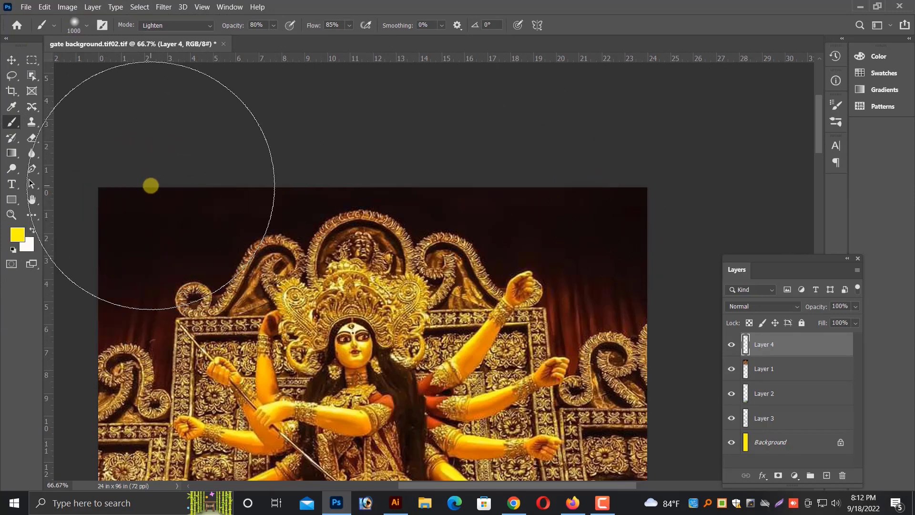
pyautogui.moveTo(150, 188)
pyautogui.mouseDown()
pyautogui.moveTo(487, 269)
pyautogui.moveTo(510, 254)
pyautogui.mouseUp()
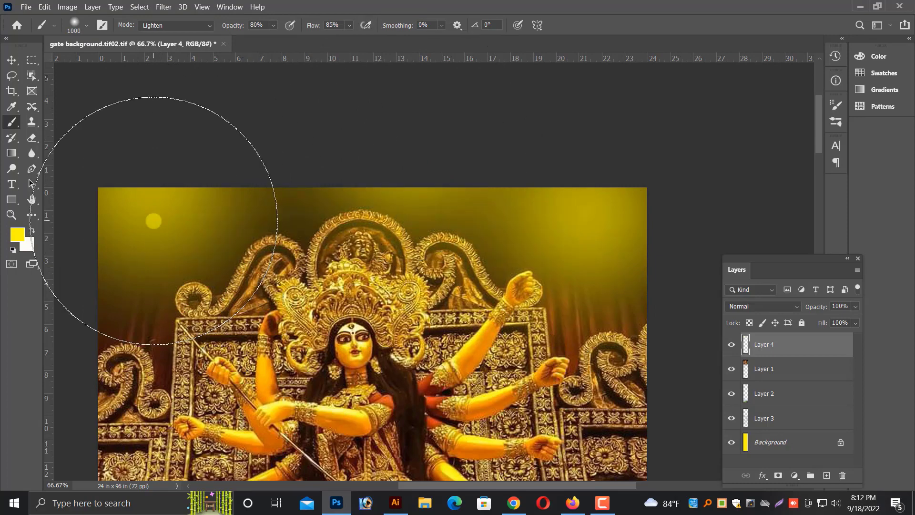
pyautogui.hotkey('ctrl', '-')
pyautogui.hotkey('ctrl', '-')
pyautogui.scroll(-1, 607, 251)
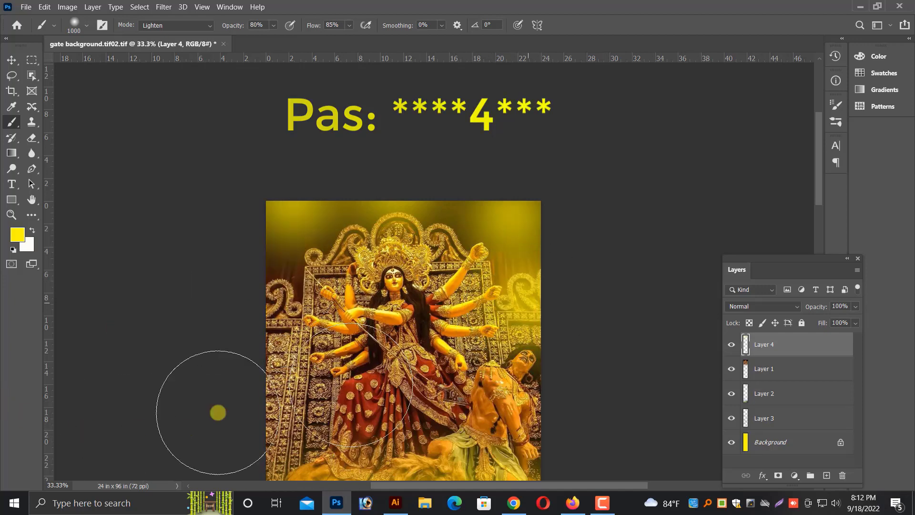
pyautogui.scroll(-2, 542, 383)
pyautogui.hotkey('ctrl', '-')
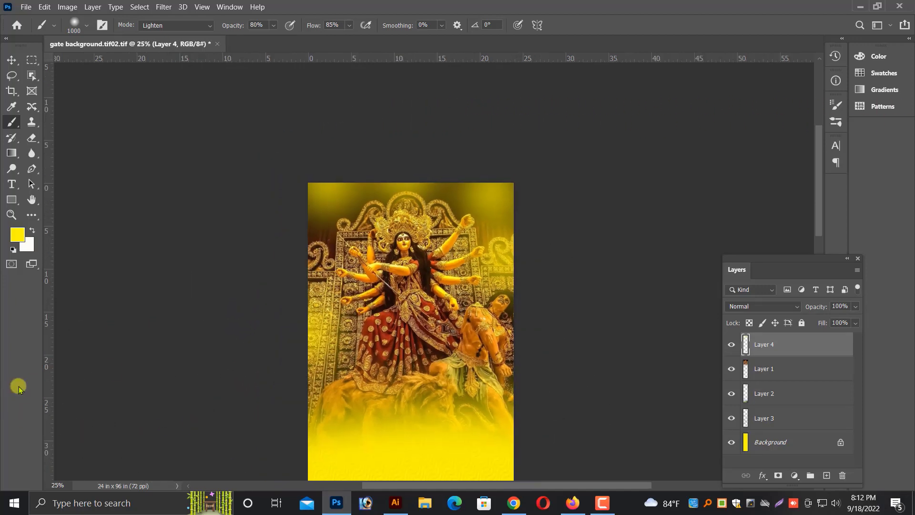
pyautogui.click(12, 59)
pyautogui.hotkey('ctrl', '-')
pyautogui.hotkey('ctrl', '-')
pyautogui.hotkey('ctrl', '-')
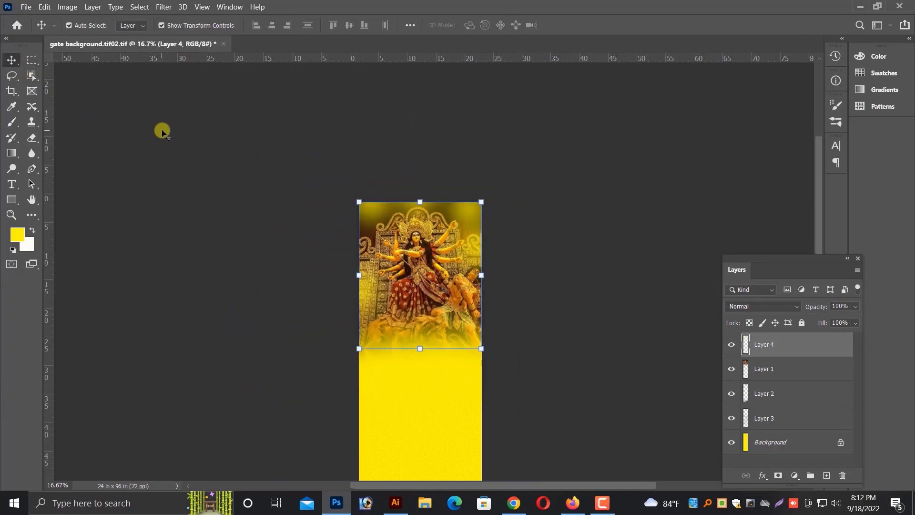
# Switch to Illustrator and close the 5430348.ai wavy pattern document
pyautogui.click(401, 499)
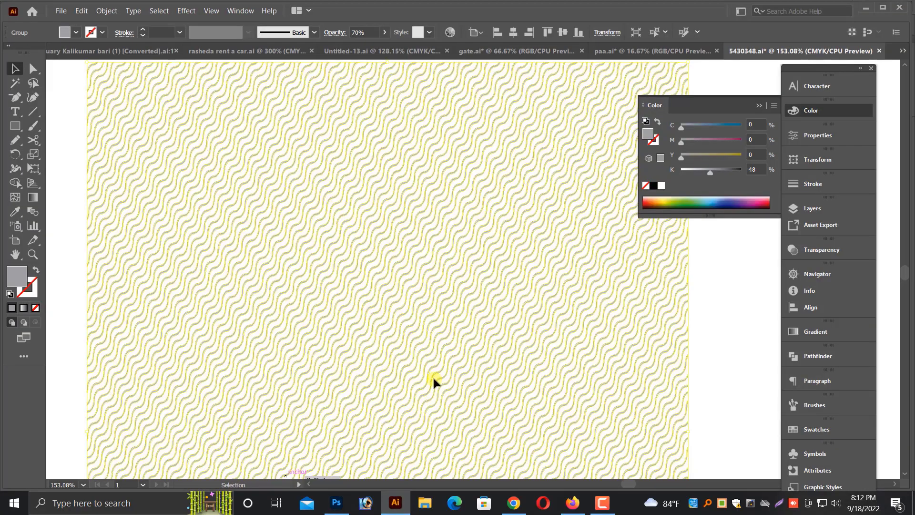
pyautogui.hotkey('ctrl', '-')
pyautogui.hotkey('ctrl', '-')
pyautogui.hotkey('ctrl', '-')
pyautogui.hotkey('ctrl', '-')
pyautogui.hotkey('ctrl', 'w')
pyautogui.click(506, 269)
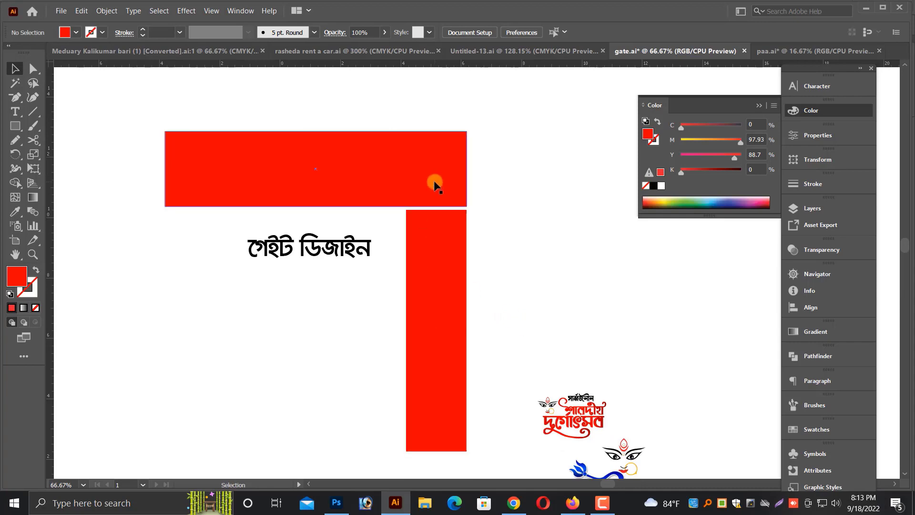
# Delete the two red placeholder rectangles in gate.ai and open the three gate background images from the Desktop
pyautogui.moveTo(445, 242); pyautogui.dragTo(466, 255)
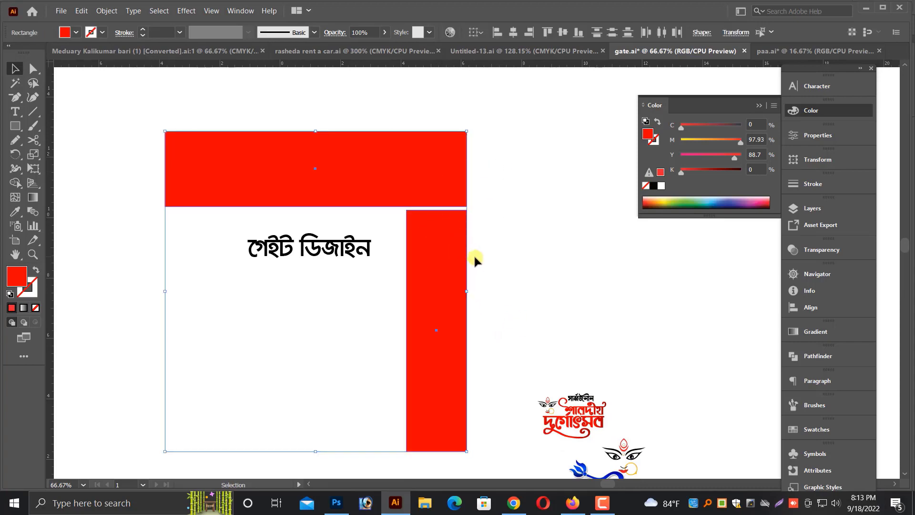
pyautogui.press('Delete')
pyautogui.click(58, 11)
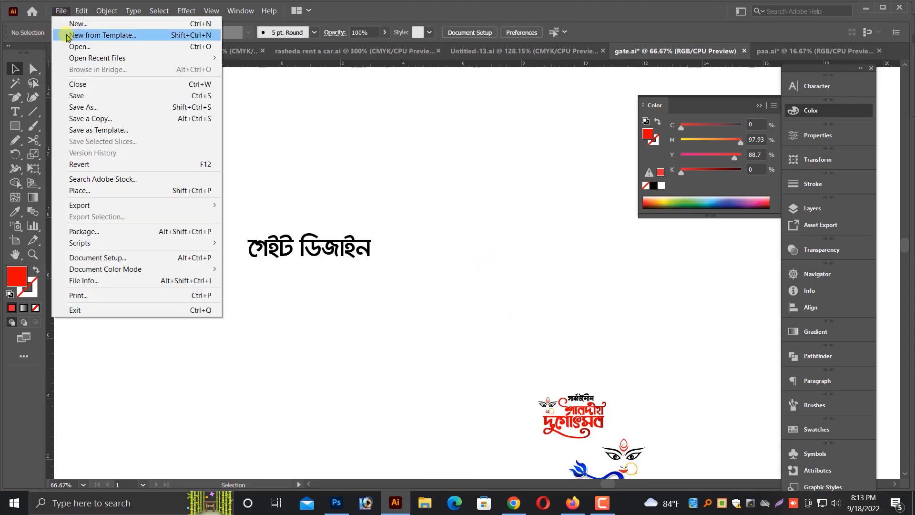
pyautogui.click(67, 46)
pyautogui.click(48, 236)
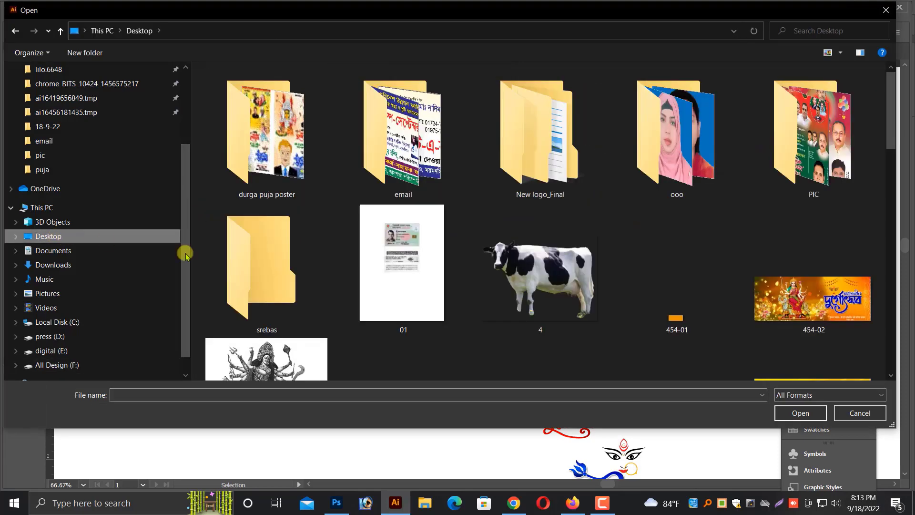
pyautogui.scroll(-5, 445, 292)
pyautogui.scroll(2, 458, 319)
pyautogui.click(409, 312)
pyautogui.keyDown('ctrl'); pyautogui.click(521, 276); pyautogui.keyUp('ctrl')
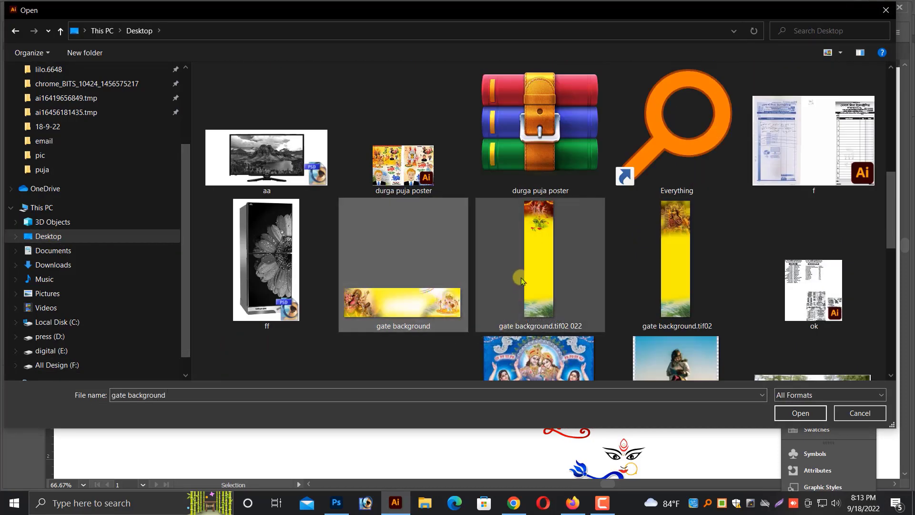
pyautogui.keyDown('ctrl'); pyautogui.click(692, 305); pyautogui.keyUp('ctrl')
pyautogui.click(801, 414)
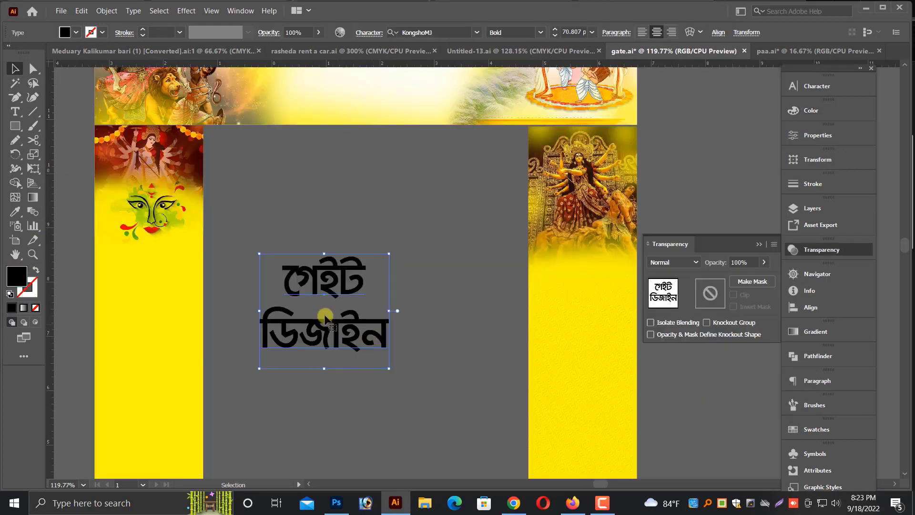
pyautogui.doubleClick(299, 285)
pyautogui.click(286, 302)
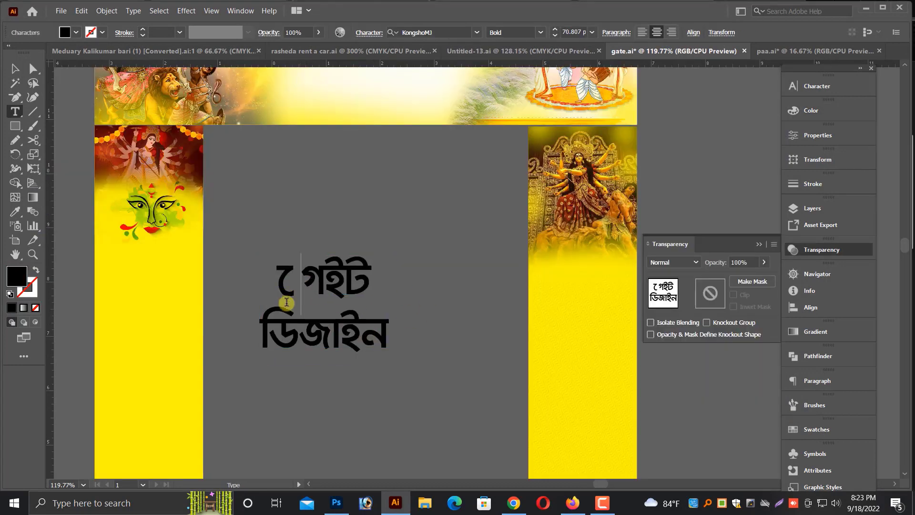
pyautogui.write('ে‡')
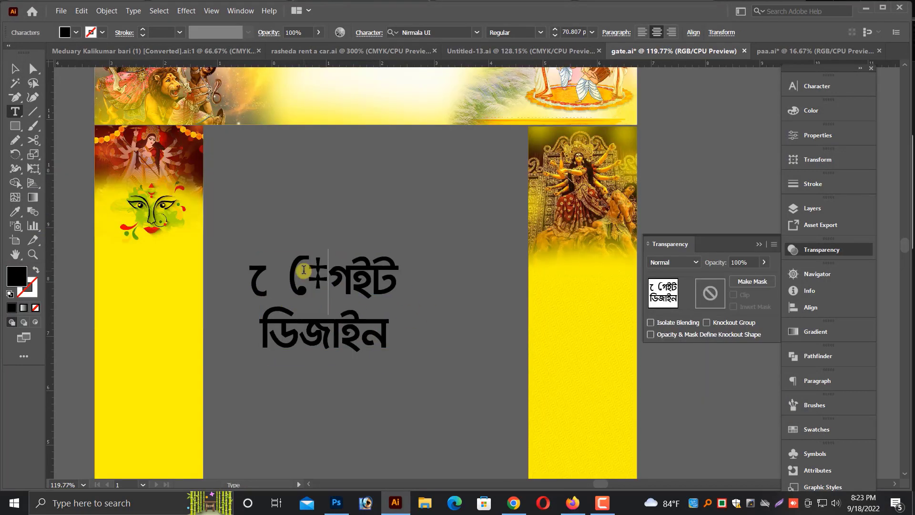
pyautogui.write(' c')
pyautogui.hotkey('ctrl', 'z')
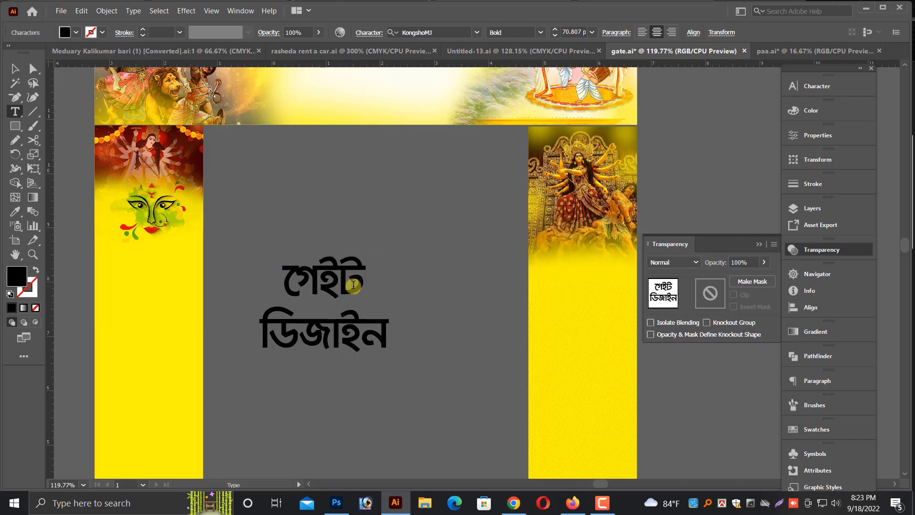
pyautogui.press('Escape')
# Switch the colour model to RGB, fill the গেইট ডিজাইন text with red FF0000 and move it nearer the gate opening's centre
pyautogui.click(814, 111)
pyautogui.click(774, 105)
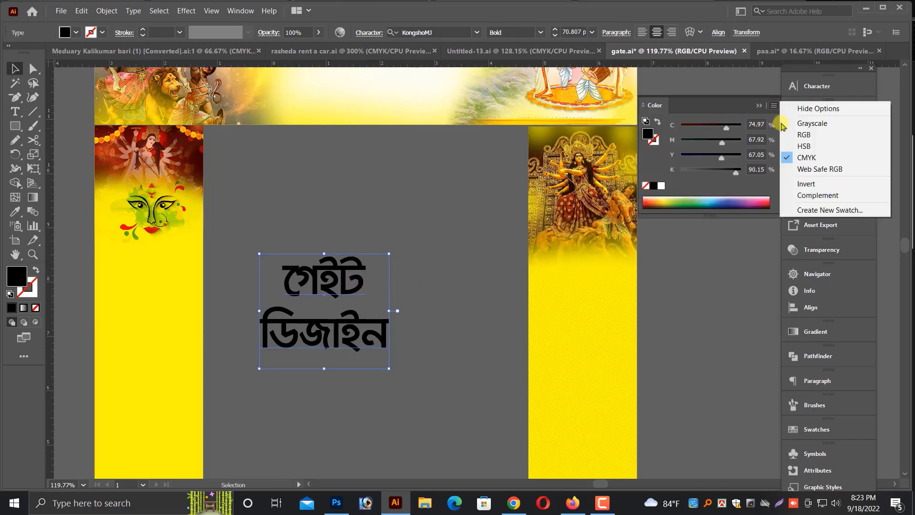
pyautogui.click(806, 134)
pyautogui.moveTo(682, 127); pyautogui.dragTo(781, 123)
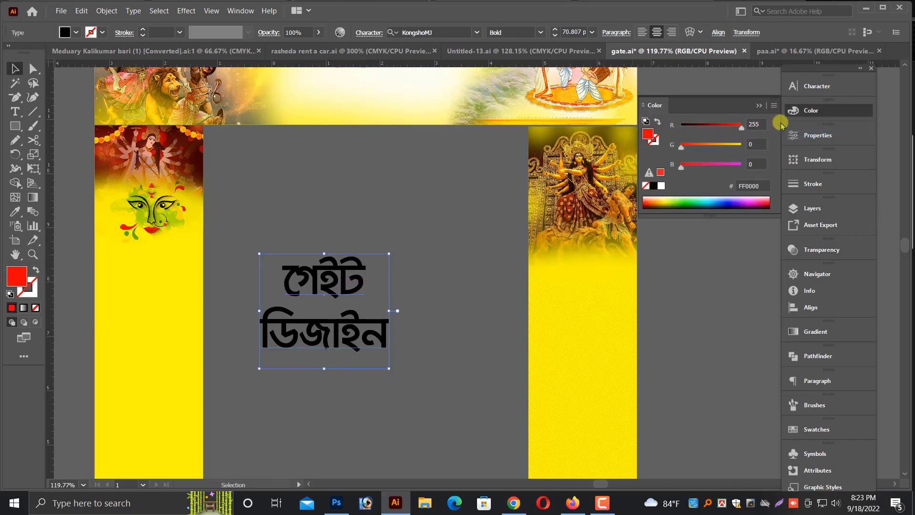
pyautogui.moveTo(383, 341); pyautogui.dragTo(409, 360)
pyautogui.click(464, 367)
pyautogui.scroll(-1, 486, 334)
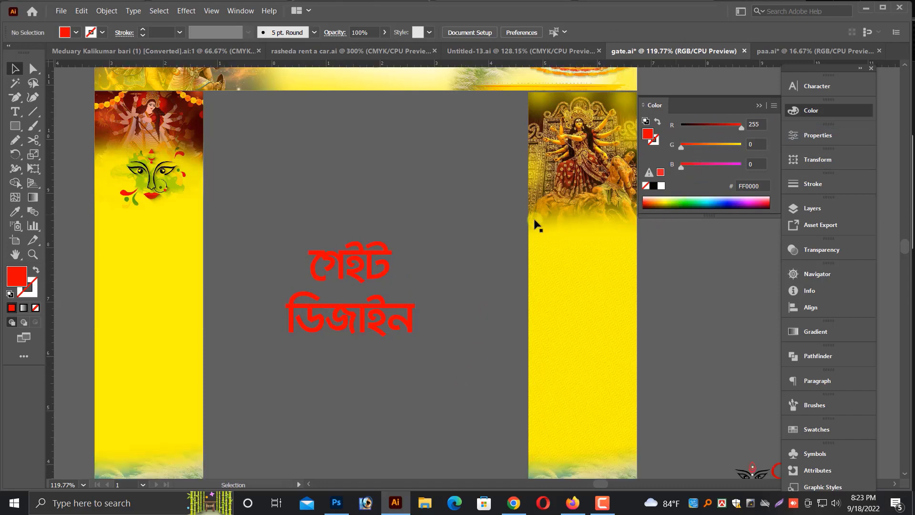
# Recolour the গেইট ডিজাইন text golden yellow with RGB 255, 216, 0
pyautogui.click(414, 303)
pyautogui.click(730, 145)
pyautogui.click(422, 329)
pyautogui.hotkey('ctrl', '-')
pyautogui.hotkey('ctrl', '-')
pyautogui.hotkey('ctrl', '-')
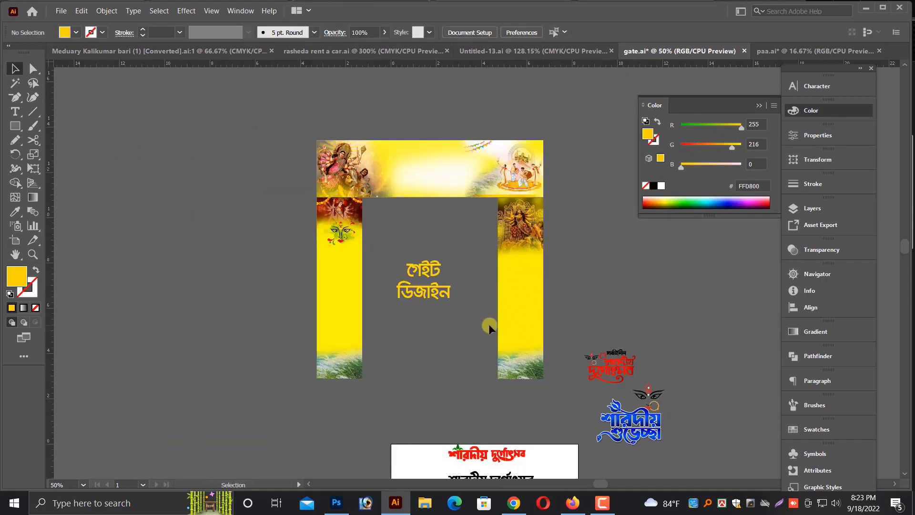
# Group the red শারদীয় দুর্গোৎসব title with its green leaf ornament and move it onto the gate's header banner
pyautogui.moveTo(477, 326); pyautogui.dragTo(419, 324)
pyautogui.scroll(-7, 476, 384)
pyautogui.moveTo(371, 376); pyautogui.dragTo(492, 390)
pyautogui.hotkey('ctrl', 'g')
pyautogui.moveTo(470, 374); pyautogui.dragTo(419, 88)
pyautogui.scroll(1, 425, 149)
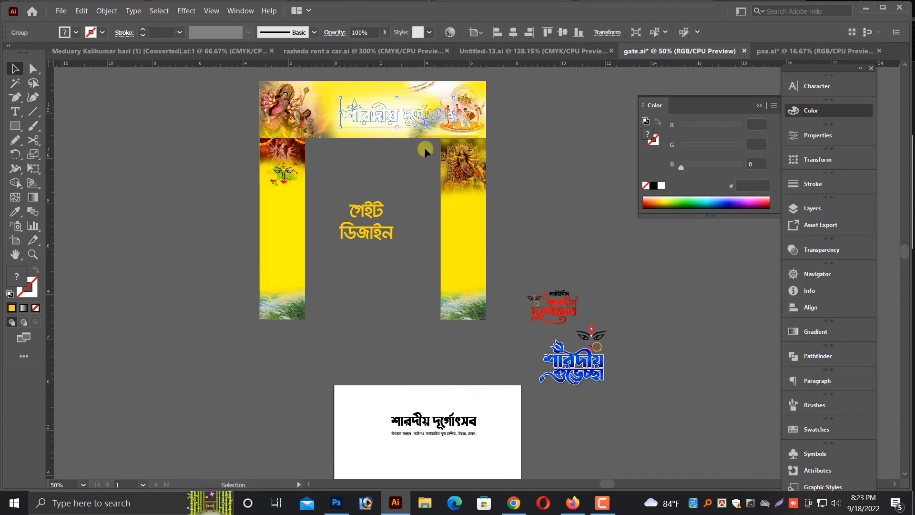
pyautogui.click(409, 153)
pyautogui.scroll(5, 399, 114)
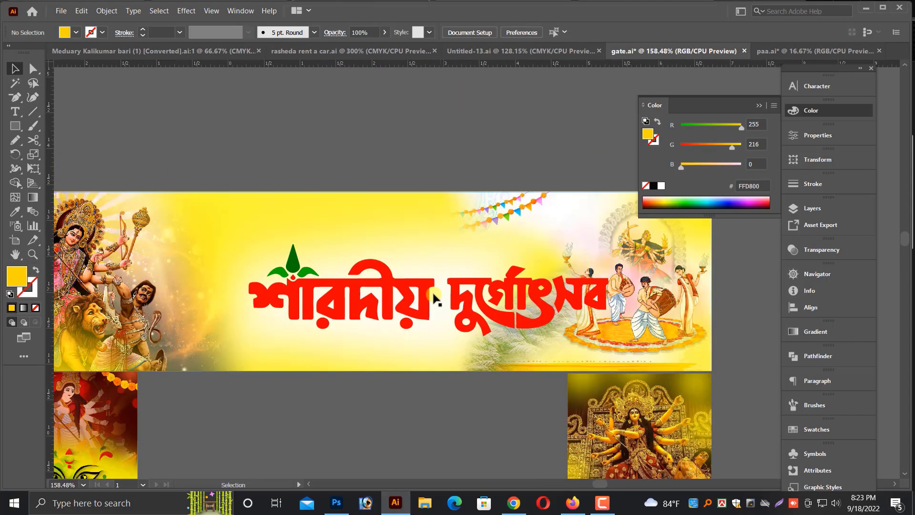
# Move the শারদীয় দুর্গোৎসব title off the header into the empty space above the gate and enlarge it well beyond the header's width
pyautogui.moveTo(436, 299); pyautogui.dragTo(396, 253)
pyautogui.moveTo(569, 244); pyautogui.dragTo(534, 242)
pyautogui.moveTo(497, 249); pyautogui.dragTo(384, 149)
pyautogui.click(458, 138)
pyautogui.hotkey('ctrl', '-')
pyautogui.hotkey('ctrl', '-')
pyautogui.hotkey('ctrl', '-')
pyautogui.scroll(6, 410, 174)
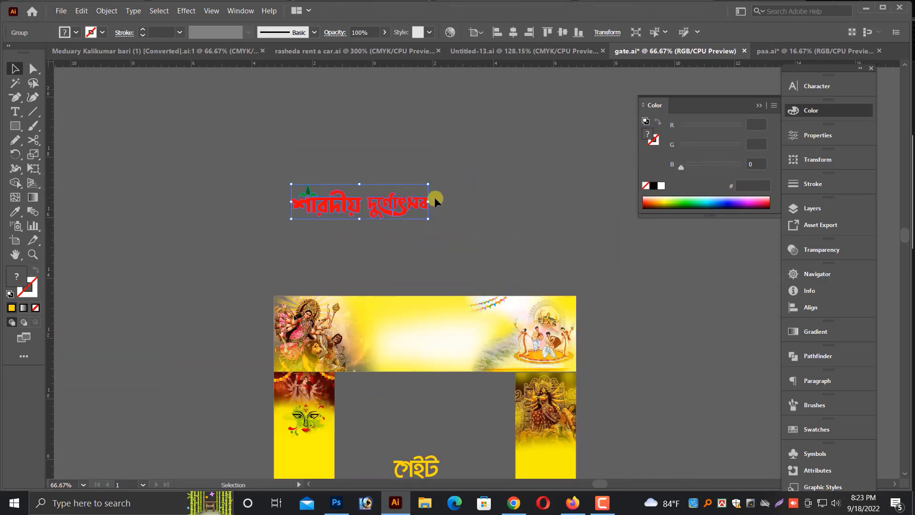
pyautogui.moveTo(429, 213); pyautogui.dragTo(600, 232)
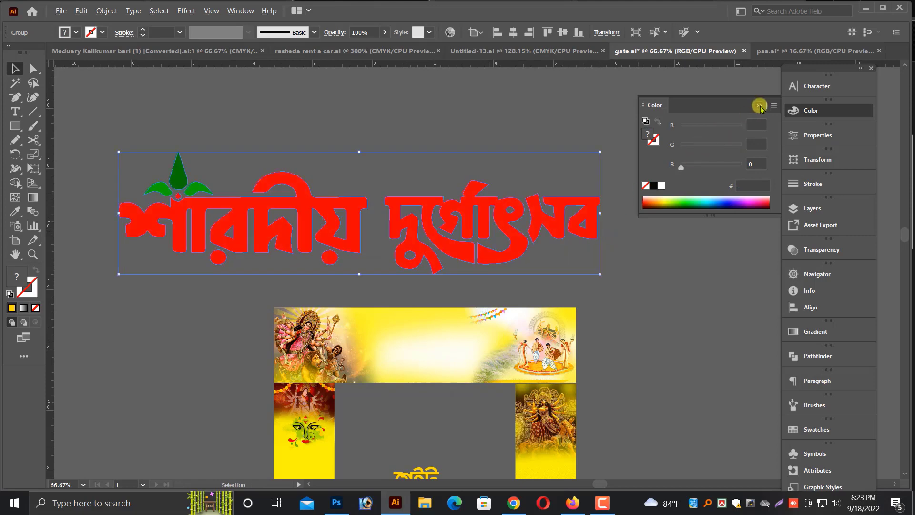
# Enlarge the red শারদীয় দুর্গোৎসব title further and reposition it in the empty space above the gate
pyautogui.click(760, 106)
pyautogui.click(662, 155)
pyautogui.click(504, 236)
pyautogui.scroll(1, 505, 234)
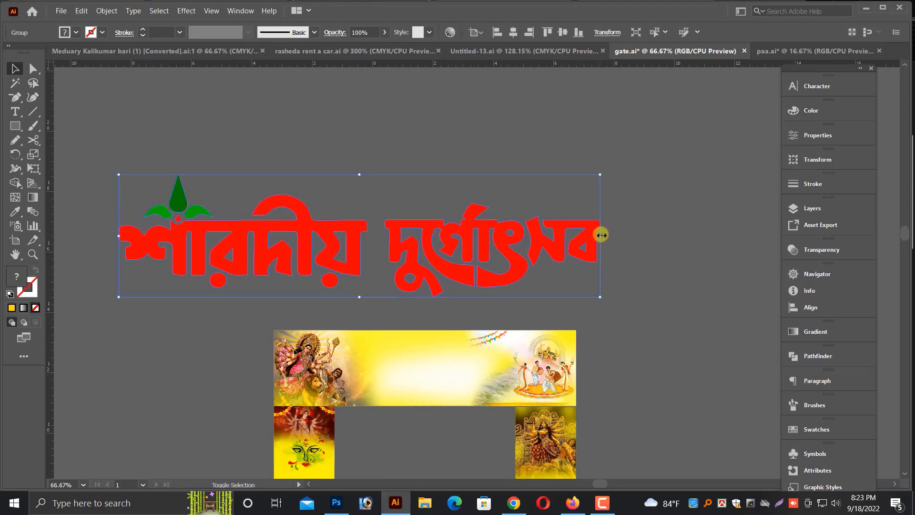
pyautogui.moveTo(601, 235); pyautogui.dragTo(657, 235)
pyautogui.moveTo(534, 237); pyautogui.dragTo(567, 182)
pyautogui.scroll(2, 529, 191)
pyautogui.click(465, 213)
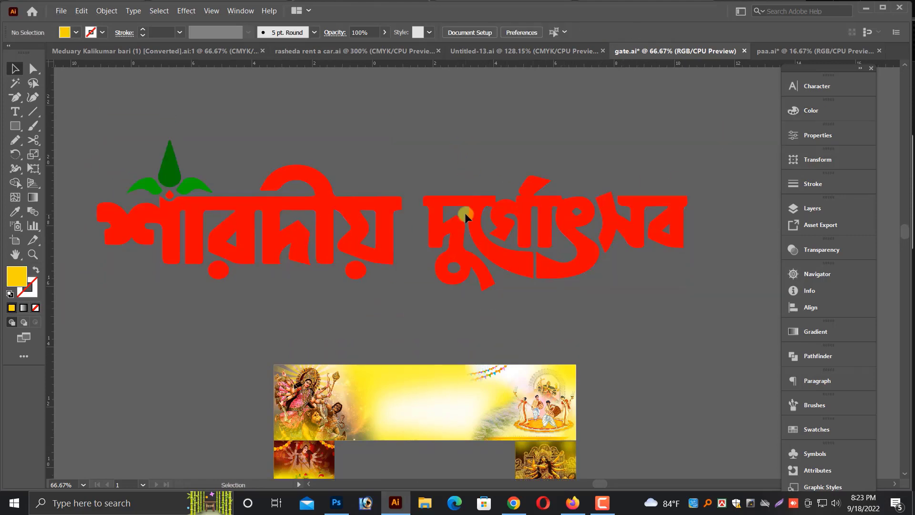
# Apply an 11 pt stroke with round corner joins to the শারদীয় দুর্গোৎসব title and its leaf ornament
pyautogui.click(474, 205)
pyautogui.press('a')
pyautogui.press('v')
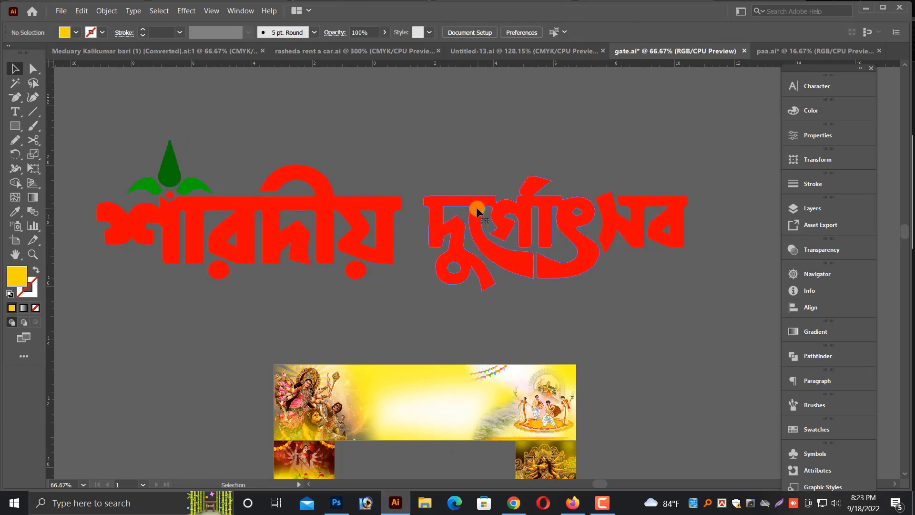
pyautogui.scroll(1, 476, 207)
pyautogui.click(813, 185)
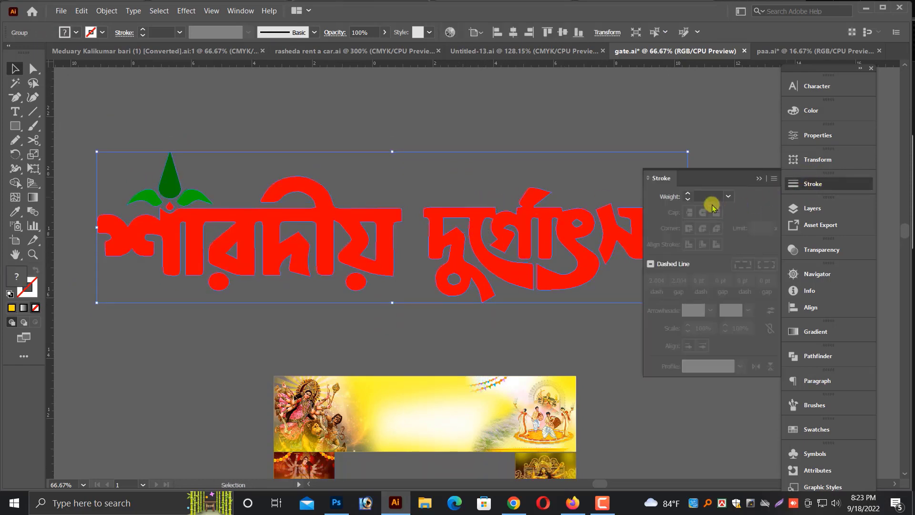
pyautogui.write('11')
pyautogui.press('Return')
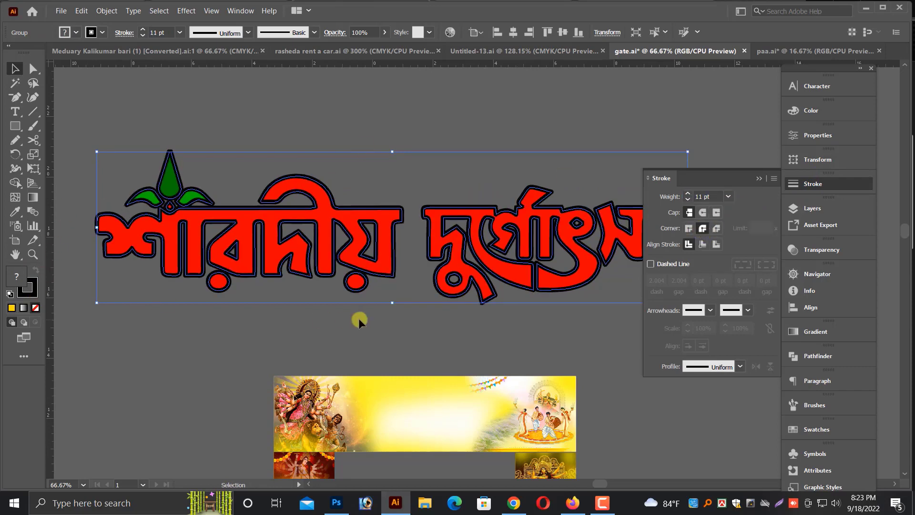
# Set both the fill and the stroke of the title group to white FFFFFF
pyautogui.click(811, 110)
pyautogui.click(661, 185)
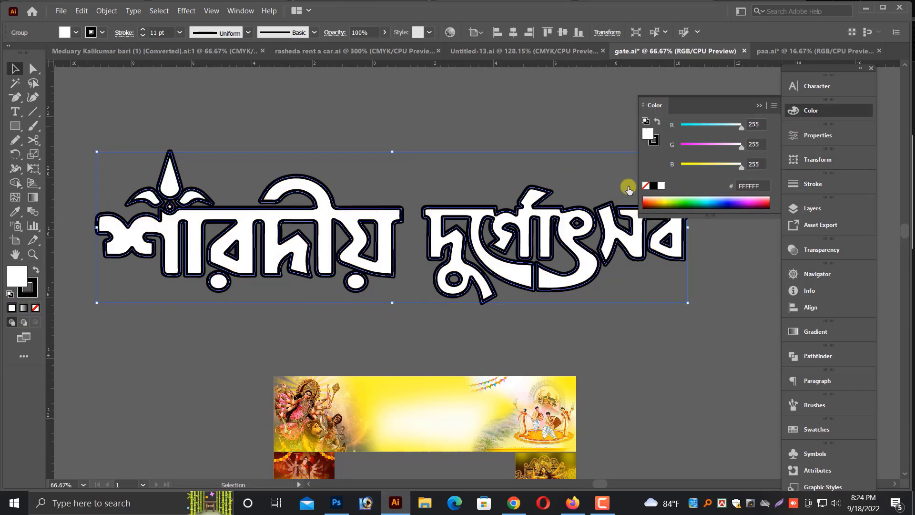
pyautogui.moveTo(19, 283); pyautogui.dragTo(33, 291)
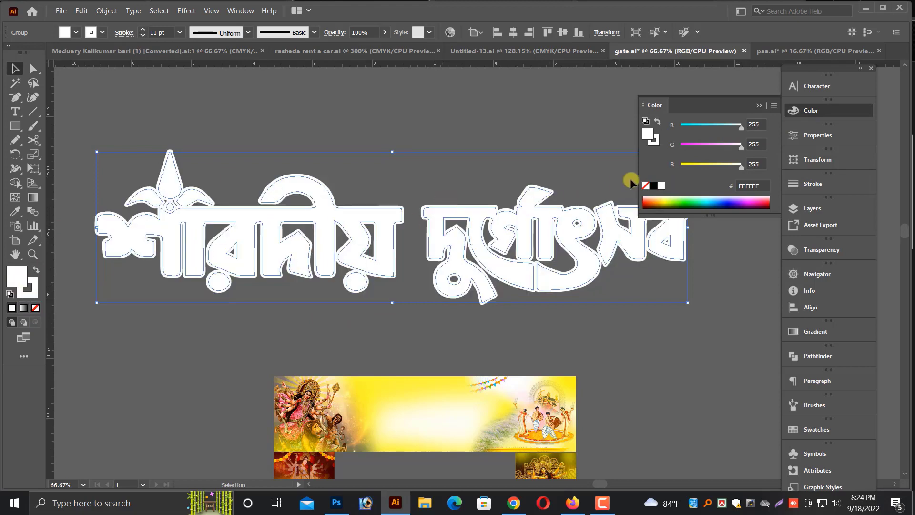
# Apply a Multiply drop shadow to the white title at 30% opacity, with 0.0972 in offsets and 0.0694 in blur
pyautogui.click(186, 10)
pyautogui.moveTo(291, 164)
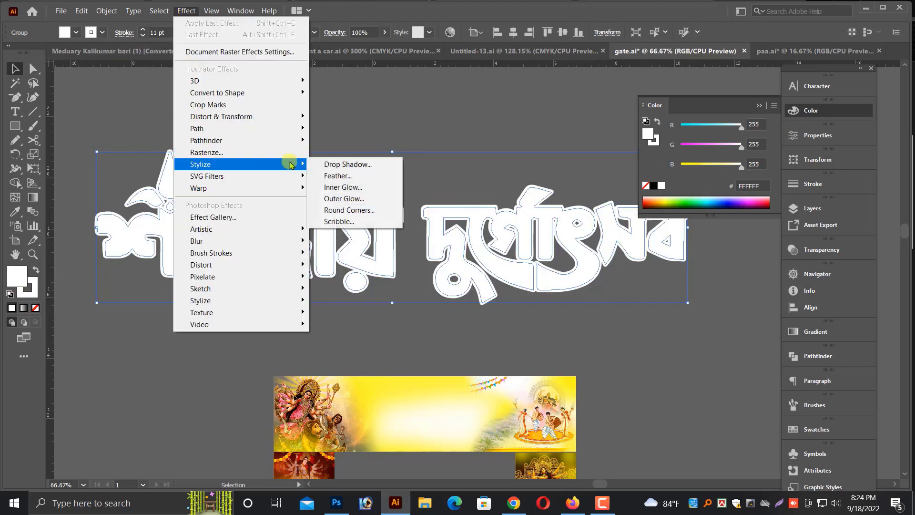
pyautogui.click(348, 165)
pyautogui.press('Tab')
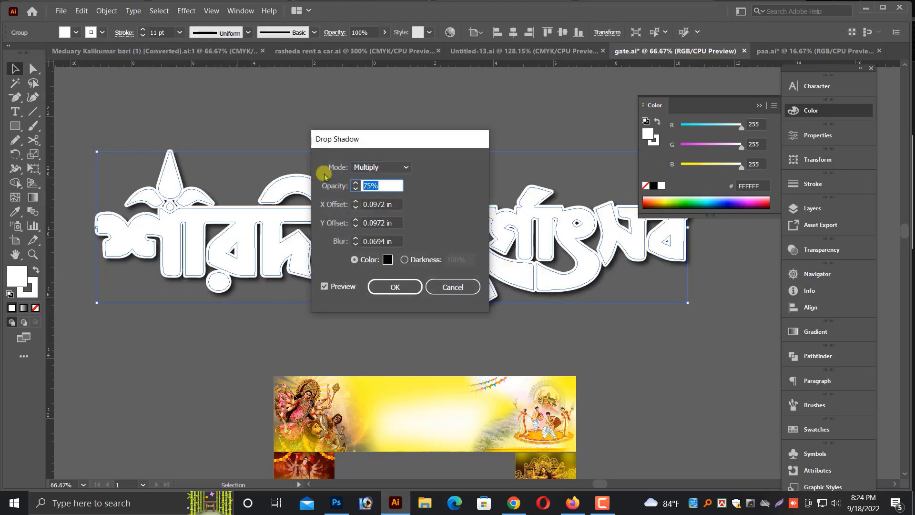
pyautogui.click(400, 287)
pyautogui.scroll(2, 429, 272)
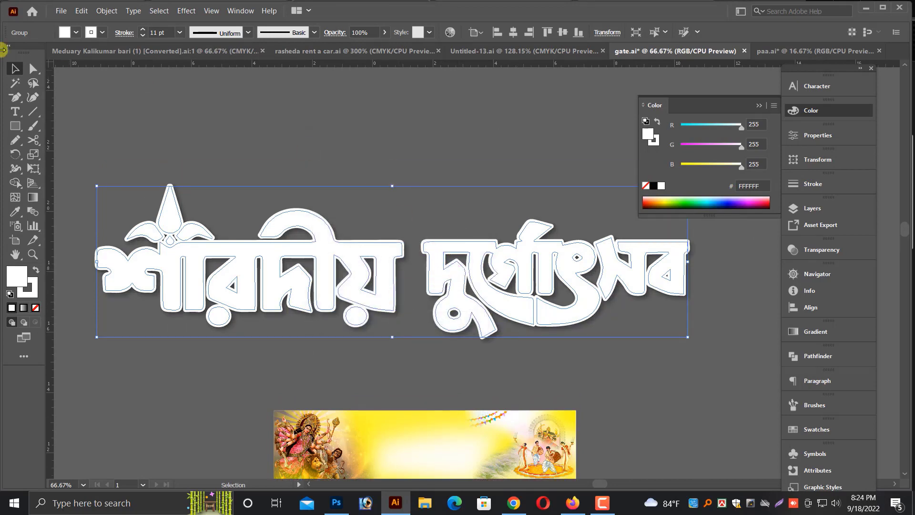
# Expand the white title's appearance, fill and stroke into separate artwork and ungroup it from its shadow
pyautogui.click(102, 10)
pyautogui.click(231, 144)
pyautogui.click(107, 10)
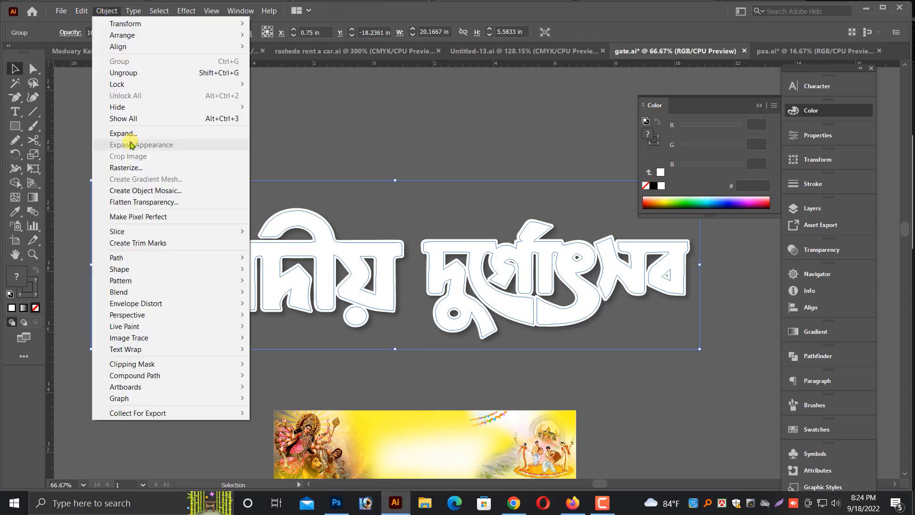
pyautogui.click(229, 132)
pyautogui.click(366, 298)
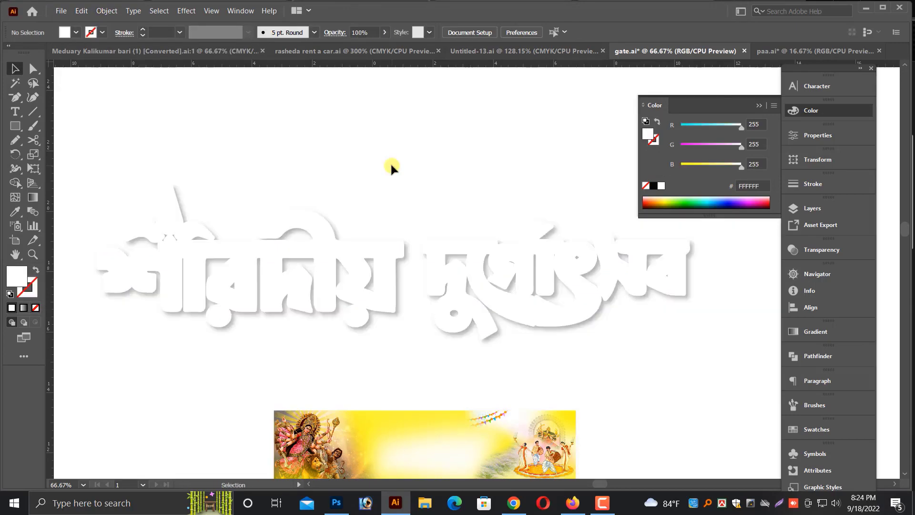
pyautogui.hotkey('ctrl', 'shift', 'g')
# Place the red and green title over its white outline, then cut it to expose the outline for editing
pyautogui.click(380, 153)
pyautogui.click(582, 309)
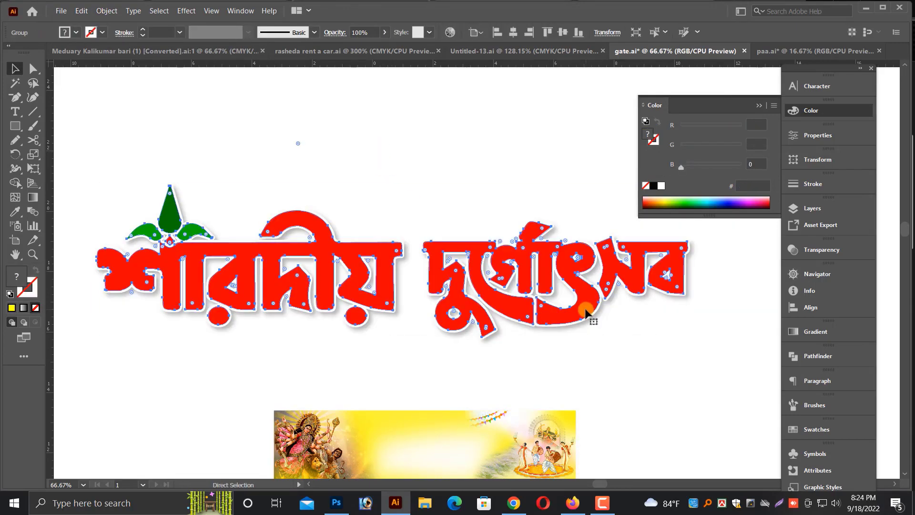
pyautogui.hotkey('ctrl', 'x')
pyautogui.rightClick(583, 310)
pyautogui.click(617, 397)
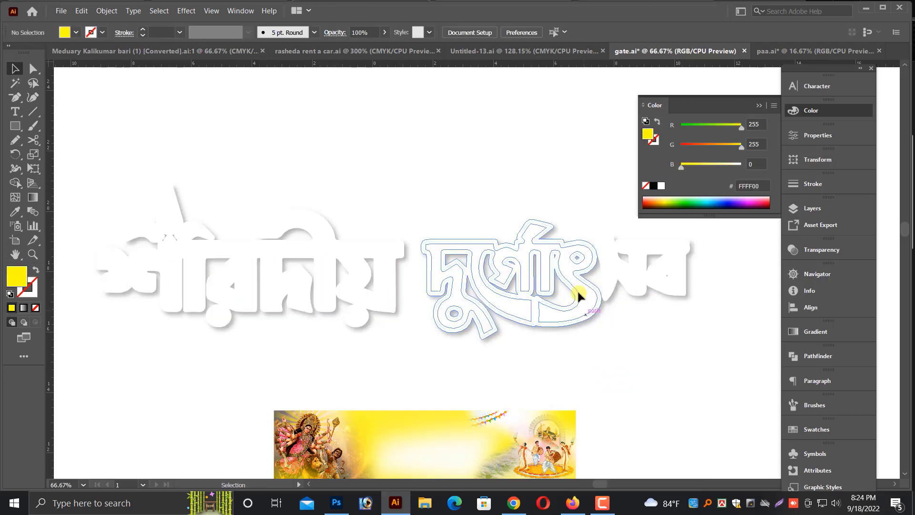
pyautogui.hotkey('ctrl', 'z')
# Thicken the white outline with a 5 pt round-joined stroke and paste the red and green title back in front
pyautogui.hotkey('ctrl', 'F10')
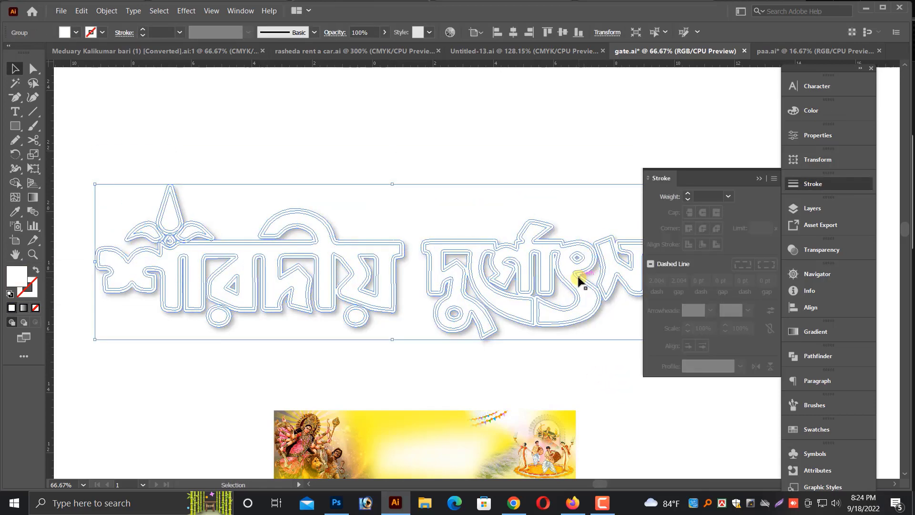
pyautogui.scroll(2, 703, 193)
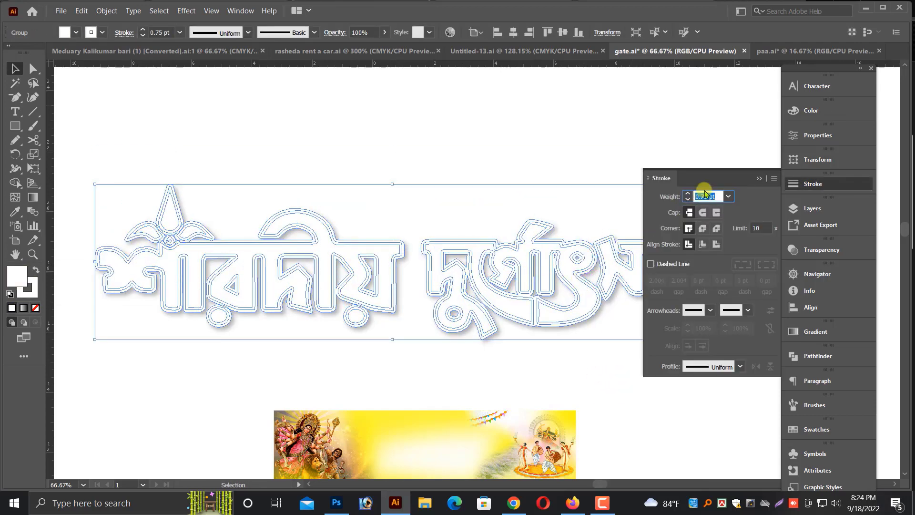
pyautogui.scroll(3, 704, 193)
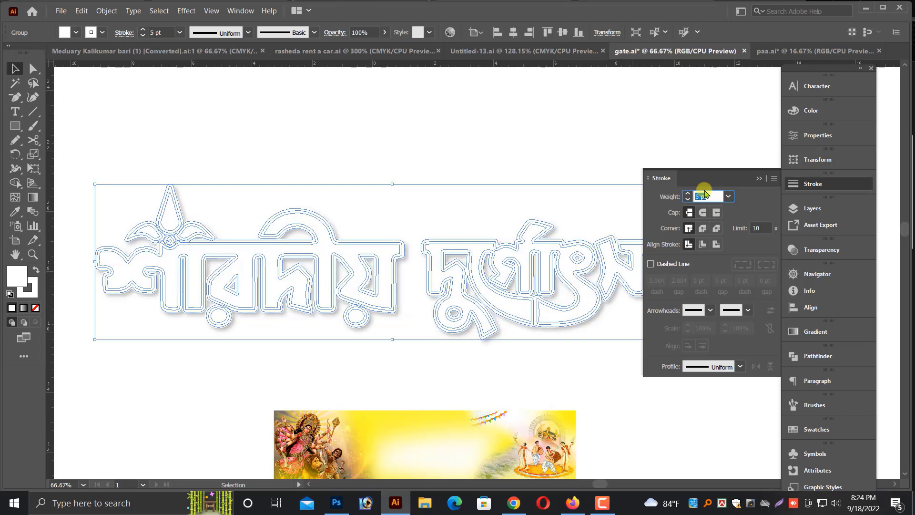
pyautogui.click(702, 229)
pyautogui.click(614, 148)
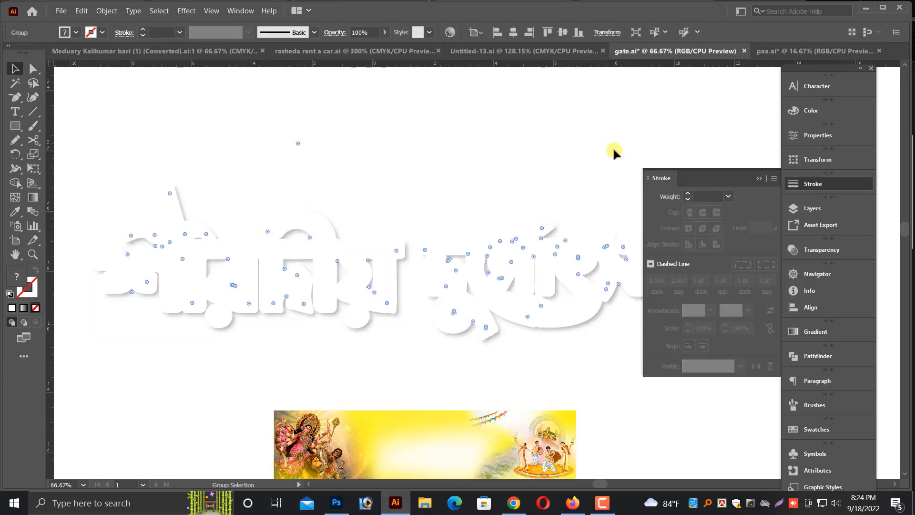
pyautogui.click(760, 179)
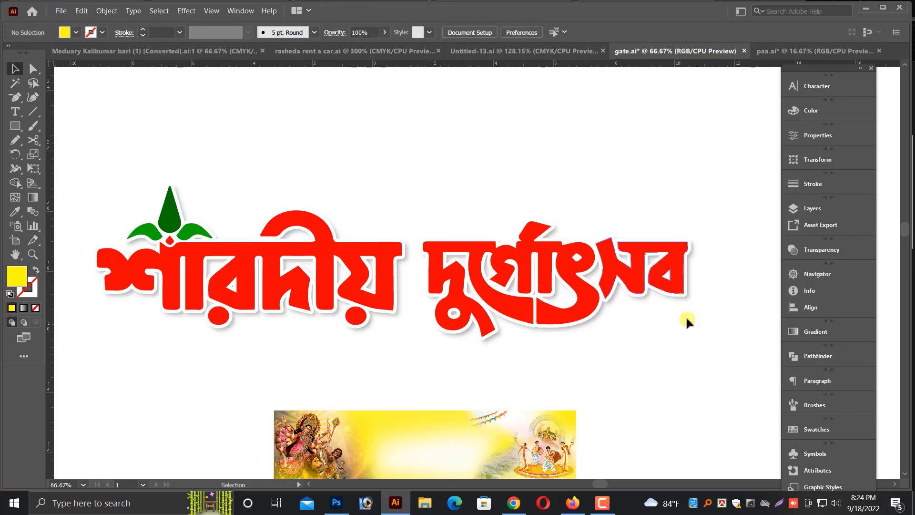
# Select the title's shadow image and nudge it down slightly below the lettering
pyautogui.click(687, 303)
pyautogui.hotkey('ctrl', 'z')
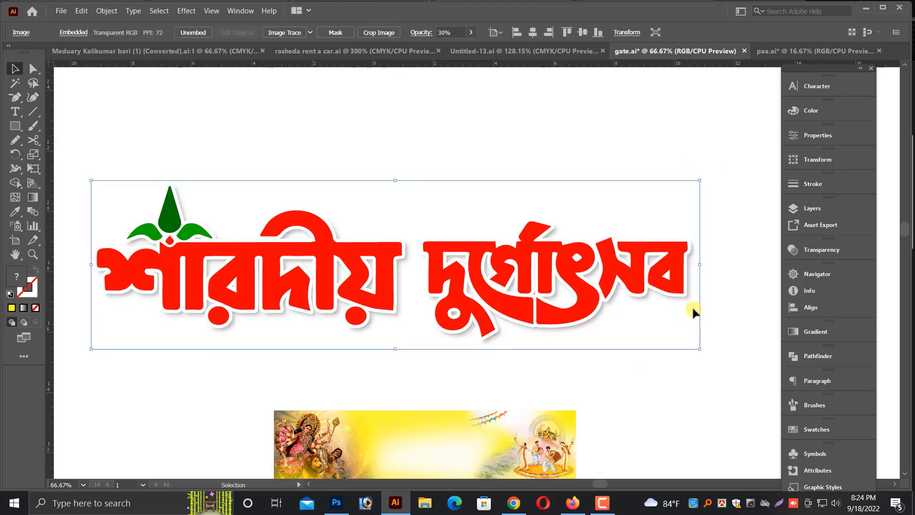
pyautogui.press('Down')
pyautogui.press('Down')
pyautogui.press('Down')
pyautogui.press('Down')
pyautogui.press('Down')
pyautogui.press('Down')
pyautogui.press('Down')
pyautogui.press('Down')
pyautogui.press('Down')
pyautogui.press('Down')
pyautogui.press('Down')
pyautogui.press('Down')
pyautogui.press('Down')
pyautogui.press('Down')
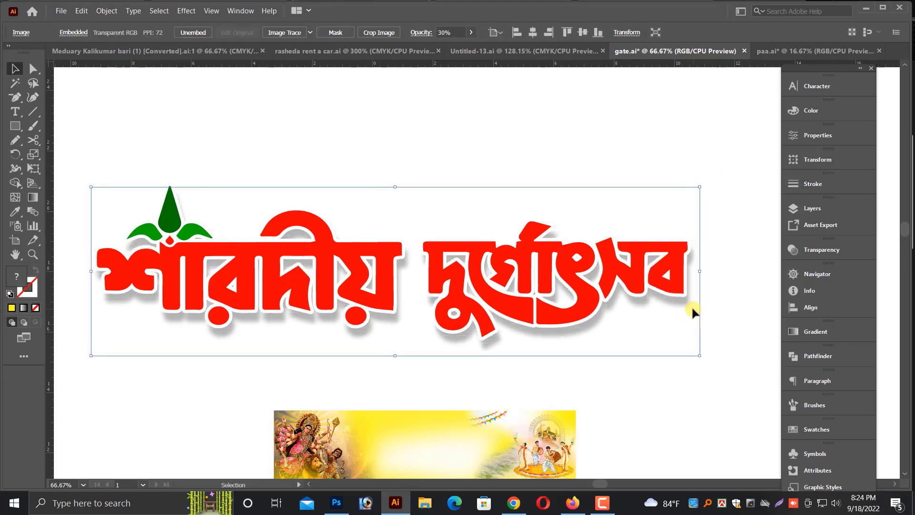
# Group the title with its outline and shadow, shrink it to about 5.5 in wide and move it onto the header banner
pyautogui.click(114, 156)
pyautogui.moveTo(114, 157); pyautogui.dragTo(696, 365)
pyautogui.scroll(-3, 599, 328)
pyautogui.moveTo(642, 215); pyautogui.dragTo(652, 377)
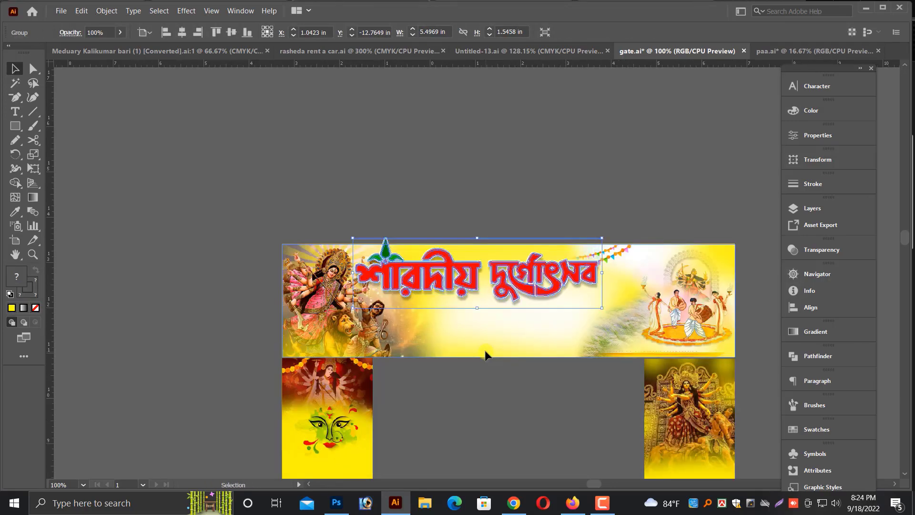
# Reduce the title slightly and position it between the goddess picture and the bunting in the header's upper part
pyautogui.moveTo(527, 297); pyautogui.dragTo(570, 310)
pyautogui.hotkey('ctrl', '+')
pyautogui.hotkey('ctrl', '+')
pyautogui.moveTo(526, 276); pyautogui.dragTo(521, 269)
pyautogui.moveTo(725, 264); pyautogui.dragTo(701, 265)
pyautogui.scroll(-2, 554, 311)
pyautogui.moveTo(513, 269); pyautogui.dragTo(521, 273)
pyautogui.click(488, 384)
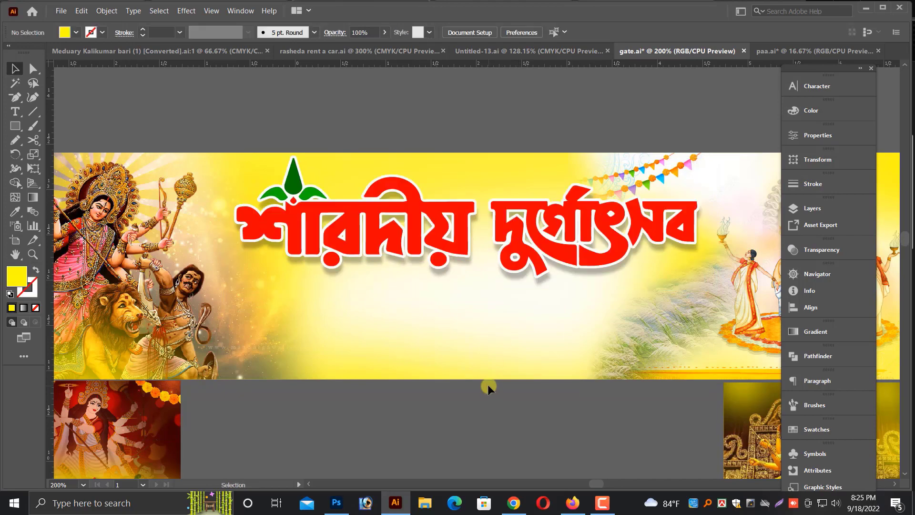
# Move the black venue address text from the gate opening up to just beneath the header banner
pyautogui.hotkey('ctrl', '-')
pyautogui.hotkey('ctrl', '-')
pyautogui.hotkey('ctrl', '-')
pyautogui.moveTo(642, 347); pyautogui.dragTo(538, 218)
pyautogui.hotkey('alt', 'space')
pyautogui.click(466, 384)
pyautogui.click(478, 406)
pyautogui.moveTo(486, 408); pyautogui.dragTo(408, 88)
pyautogui.moveTo(444, 202); pyautogui.dragTo(441, 334)
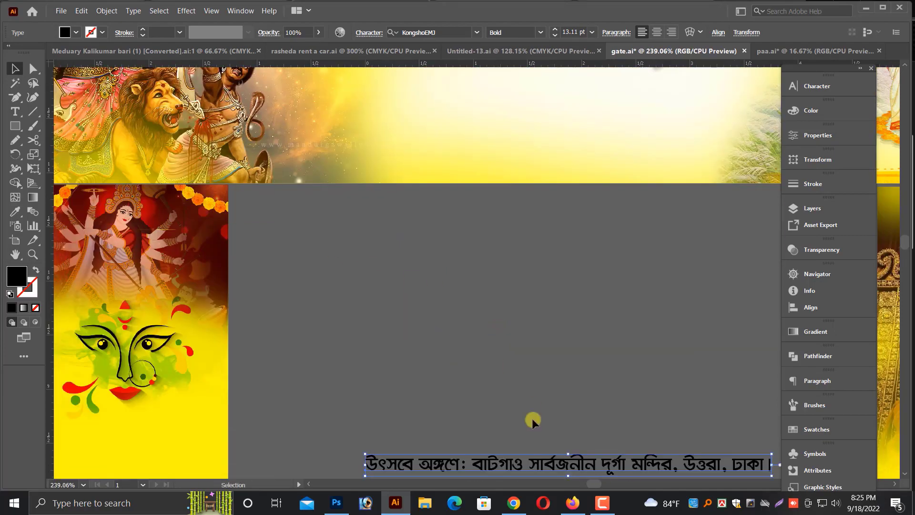
pyautogui.moveTo(539, 468); pyautogui.dragTo(502, 208)
pyautogui.moveTo(521, 222); pyautogui.dragTo(416, 444)
pyautogui.hotkey('alt', 'space')
pyautogui.moveTo(404, 247); pyautogui.dragTo(420, 255)
pyautogui.scroll(-3, 420, 254)
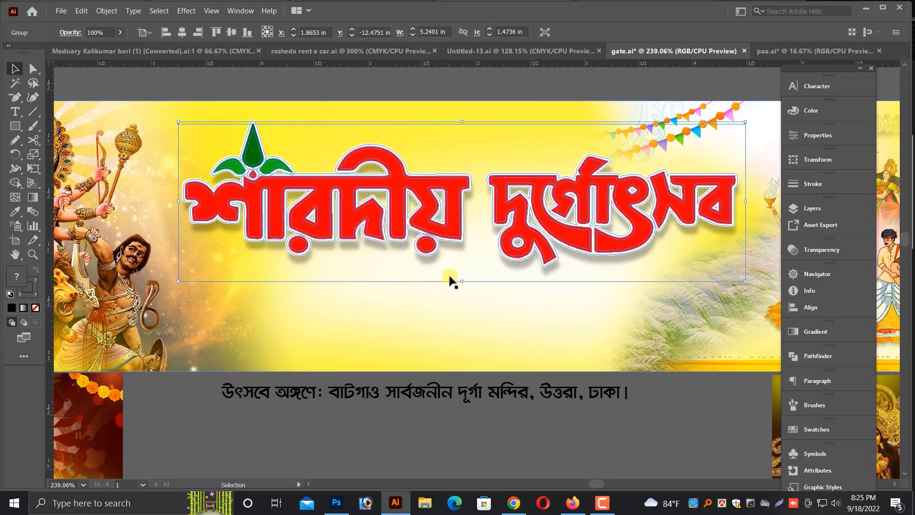
# Enlarge the title to about 5.32 in wide and place the venue address text beneath it on the header
pyautogui.moveTo(746, 282); pyautogui.dragTo(755, 285)
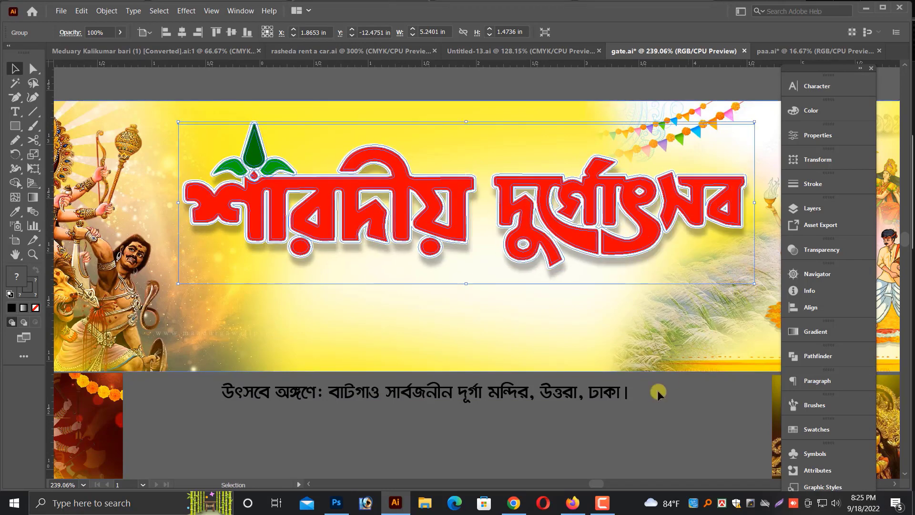
pyautogui.click(657, 391)
pyautogui.moveTo(559, 393); pyautogui.dragTo(573, 302)
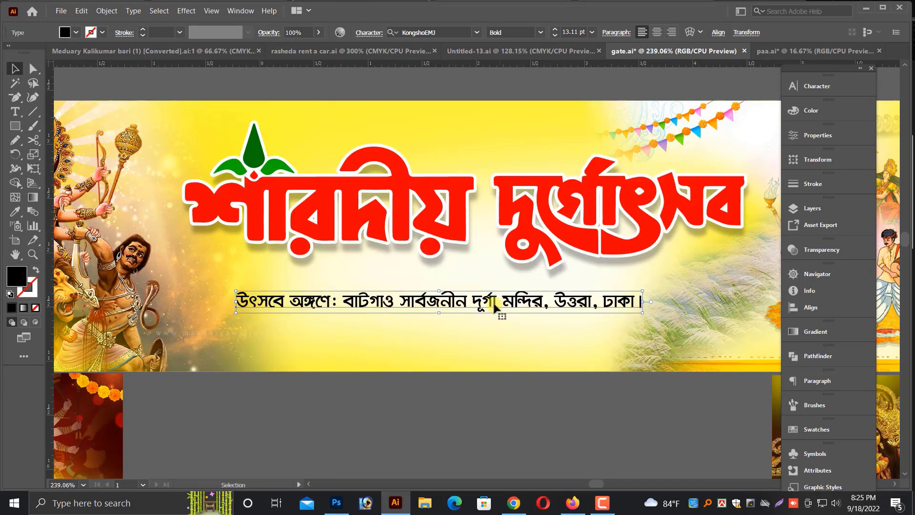
pyautogui.moveTo(434, 303); pyautogui.dragTo(452, 304)
# Break the venue text into two lines after উৎসবে অঙ্গণে:
pyautogui.doubleClick(362, 305)
pyautogui.press('Return')
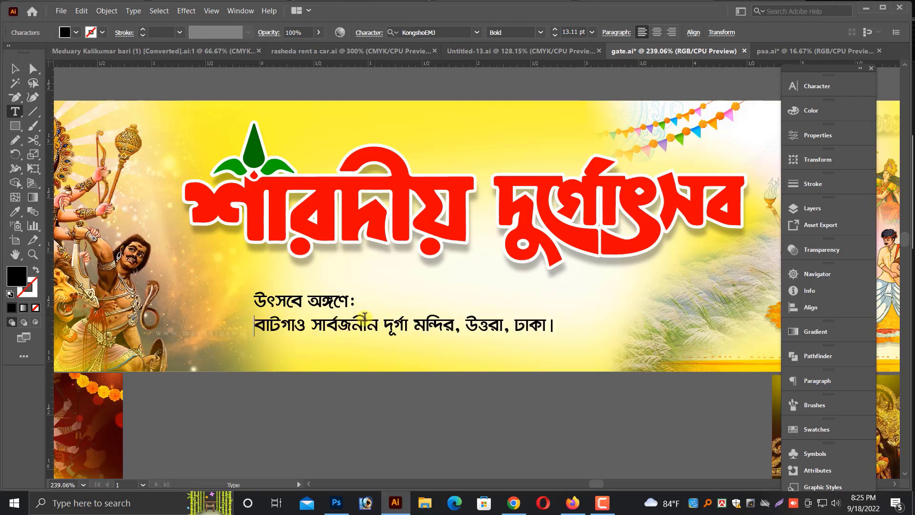
pyautogui.press('Escape')
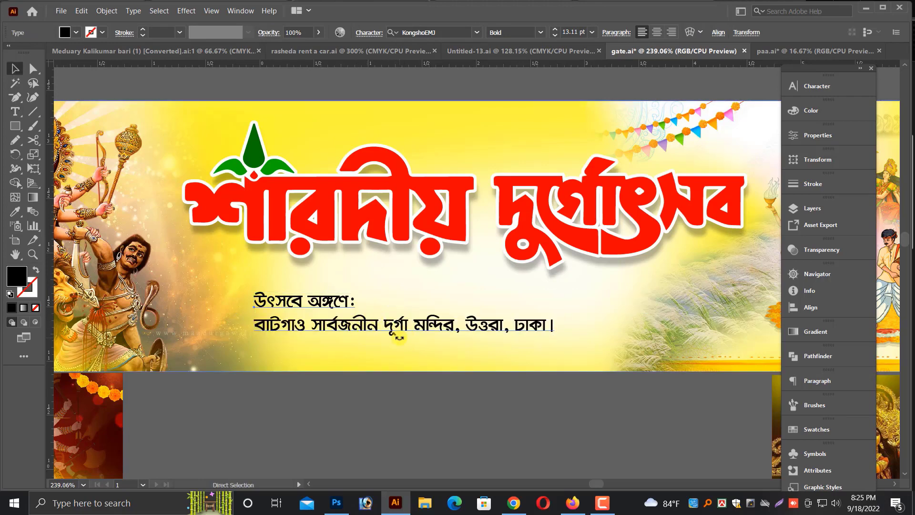
# Centre-align the two-line venue text, enlarge it to about 16.4 pt and reposition it below the title
pyautogui.hotkey('ctrl', '+')
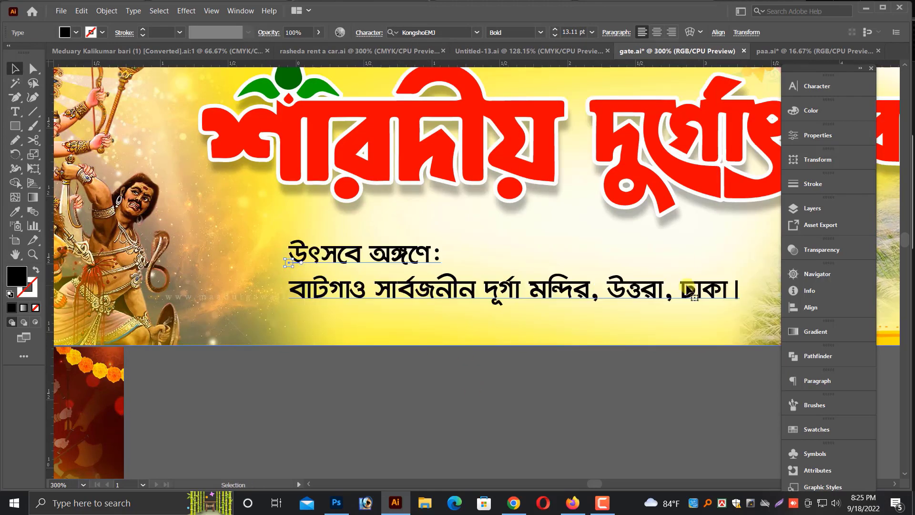
pyautogui.moveTo(666, 275); pyautogui.dragTo(744, 286)
pyautogui.hotkey('ctrl', 'shift', 'c')
pyautogui.moveTo(382, 307); pyautogui.dragTo(585, 308)
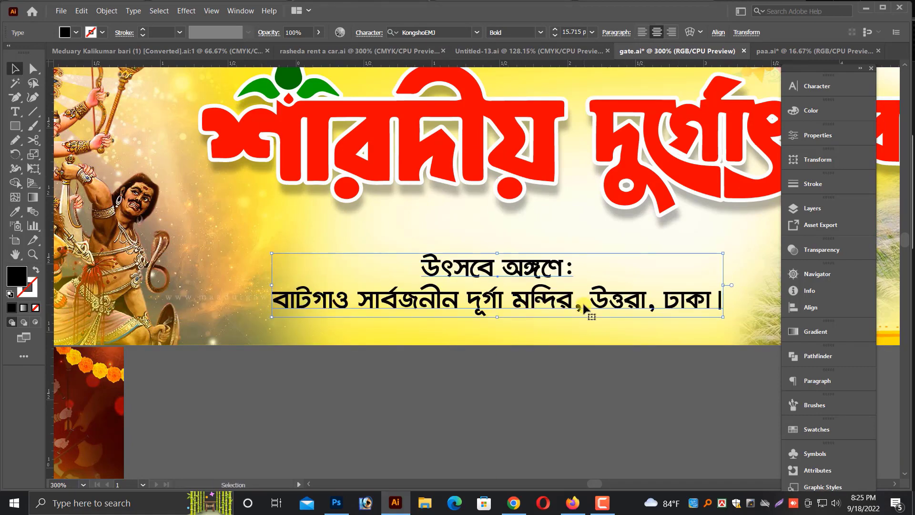
pyautogui.moveTo(723, 287); pyautogui.dragTo(745, 286)
pyautogui.moveTo(680, 303); pyautogui.dragTo(689, 303)
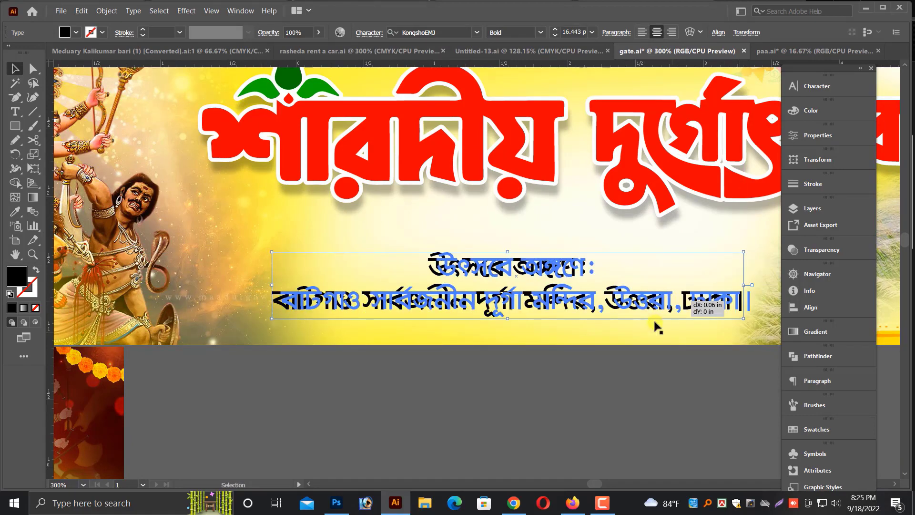
pyautogui.click(611, 381)
# Review the whole gate layout and move the venue text up closer beneath the title
pyautogui.hotkey('ctrl', '-')
pyautogui.hotkey('ctrl', '-')
pyautogui.hotkey('ctrl', '-')
pyautogui.scroll(-5, 596, 376)
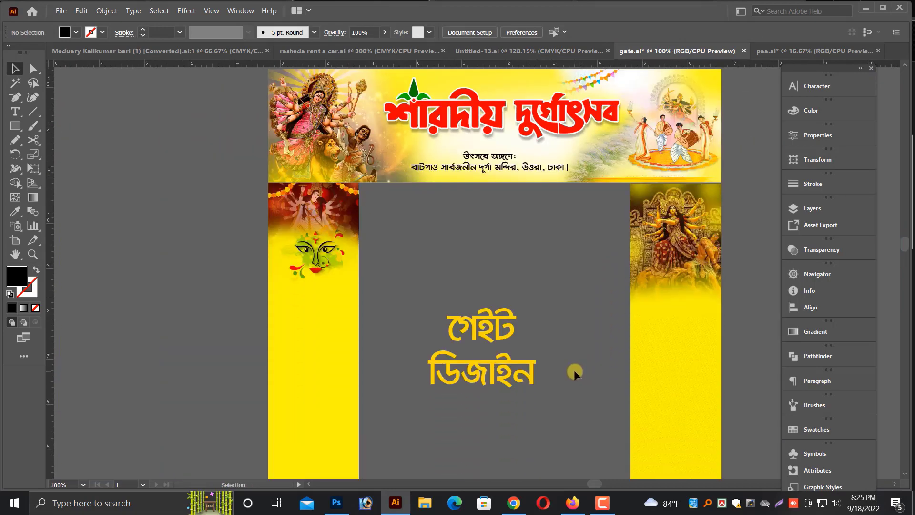
pyautogui.scroll(-1, 562, 358)
pyautogui.scroll(-2, 548, 347)
pyautogui.scroll(6, 548, 348)
pyautogui.hotkey('ctrl', 'space')
pyautogui.moveTo(645, 216); pyautogui.dragTo(687, 228)
pyautogui.click(561, 255)
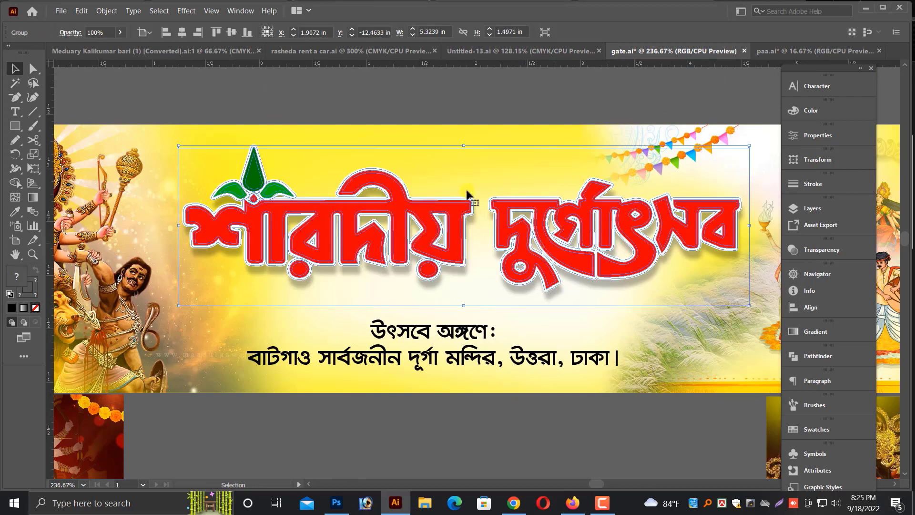
pyautogui.moveTo(467, 336); pyautogui.dragTo(472, 329)
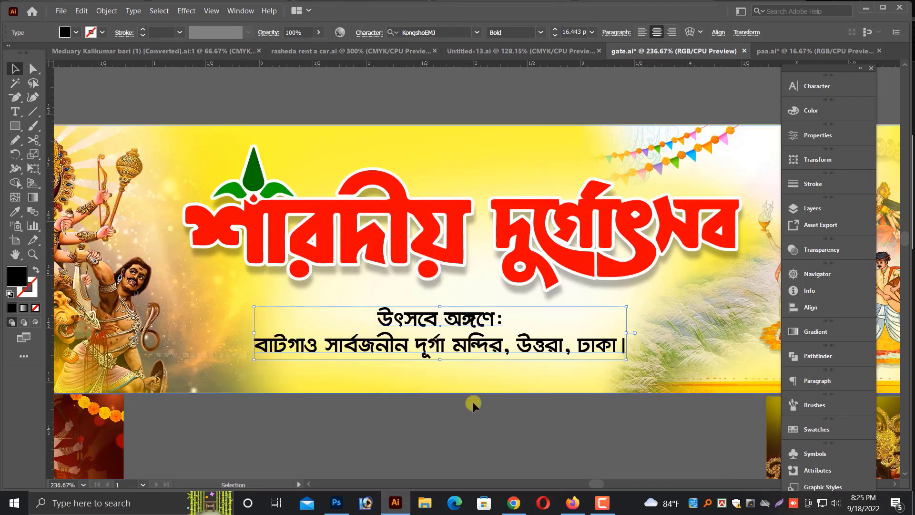
pyautogui.click(473, 402)
pyautogui.scroll(-1, 596, 468)
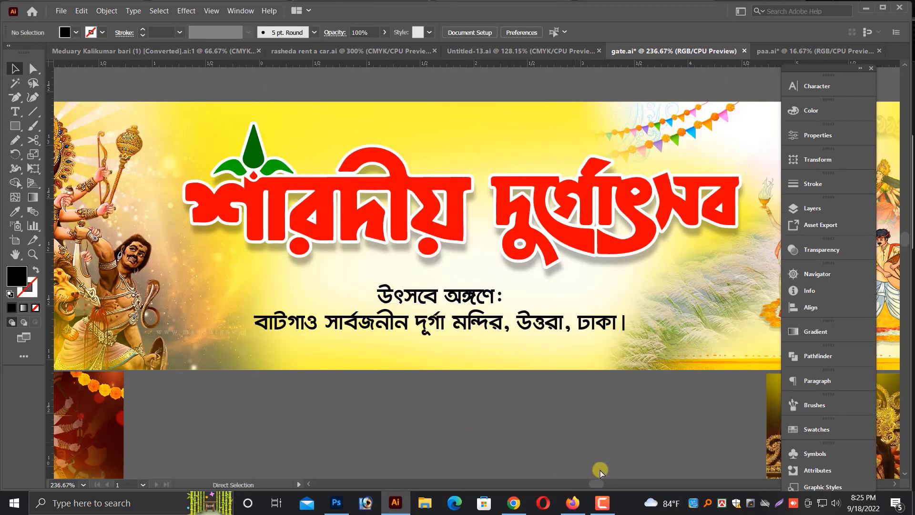
pyautogui.click(603, 503)
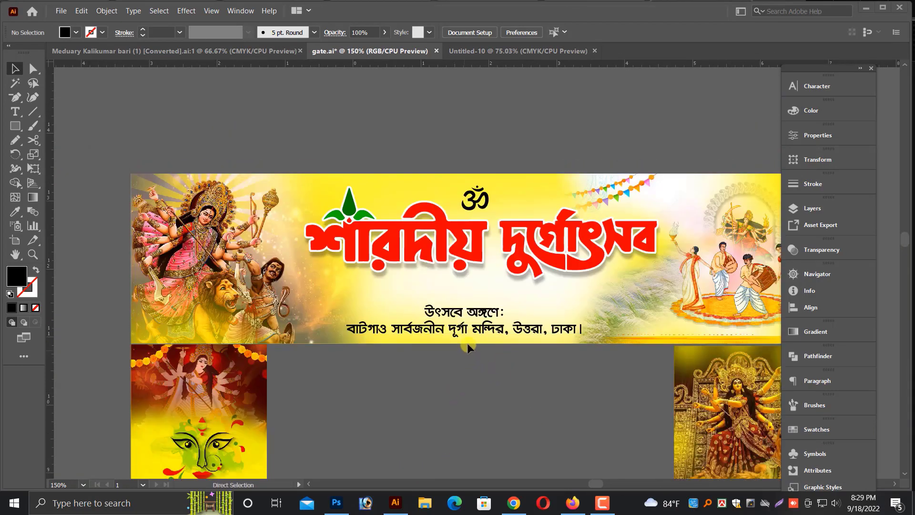
# Paste the two-line slogan দেবীর গজে আগমন মহামায়ার নৌকায় গমন, rotate it to horizontal and place it just below the header
pyautogui.scroll(-1, 459, 382)
pyautogui.hotkey('ctrl', '-')
pyautogui.hotkey('ctrl', '-')
pyautogui.hotkey('ctrl', 'v')
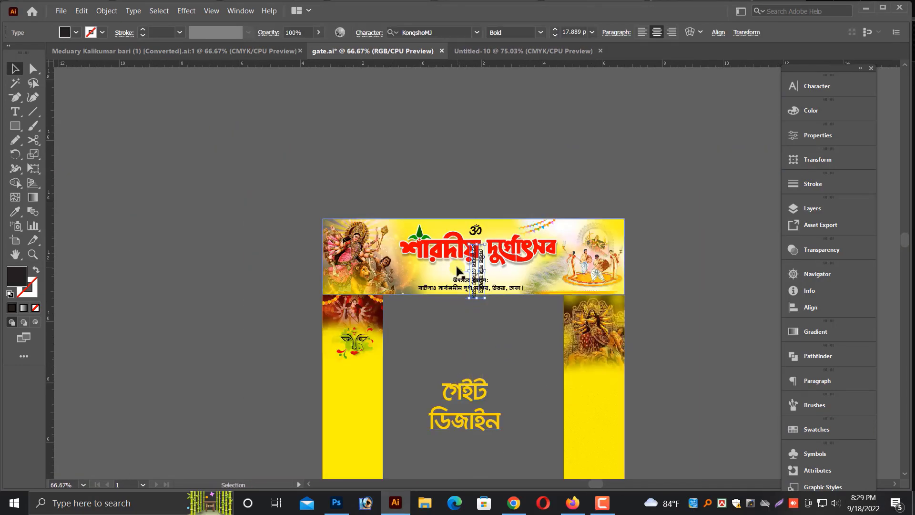
pyautogui.hotkey('ctrl', '+')
pyautogui.hotkey('ctrl', '+')
pyautogui.hotkey('ctrl', '+')
pyautogui.moveTo(450, 190); pyautogui.dragTo(389, 316)
pyautogui.moveTo(463, 283); pyautogui.dragTo(424, 392)
# Join the slogan's two lines into one line, separating the phrases with a comma
pyautogui.hotkey('ctrl', '-')
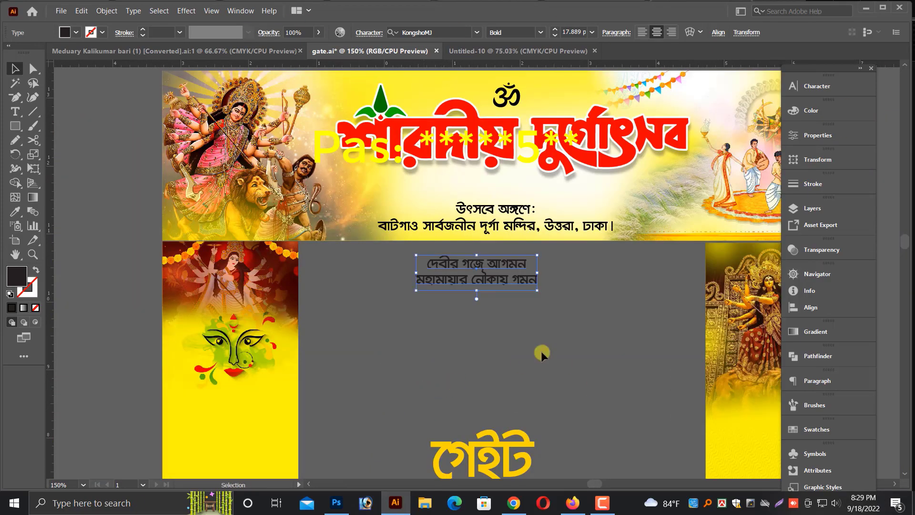
pyautogui.moveTo(550, 331); pyautogui.dragTo(452, 425)
pyautogui.click(439, 409)
pyautogui.click(377, 382)
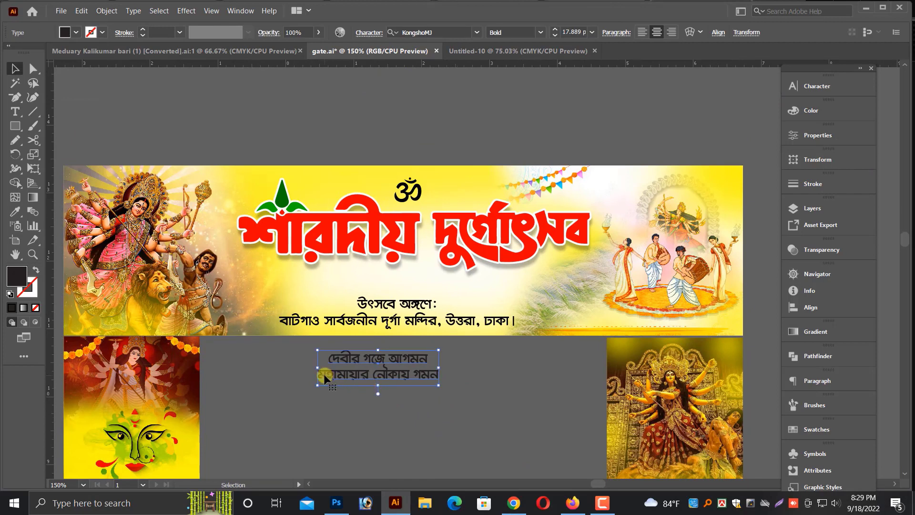
pyautogui.doubleClick(325, 374)
pyautogui.press('BackSpace')
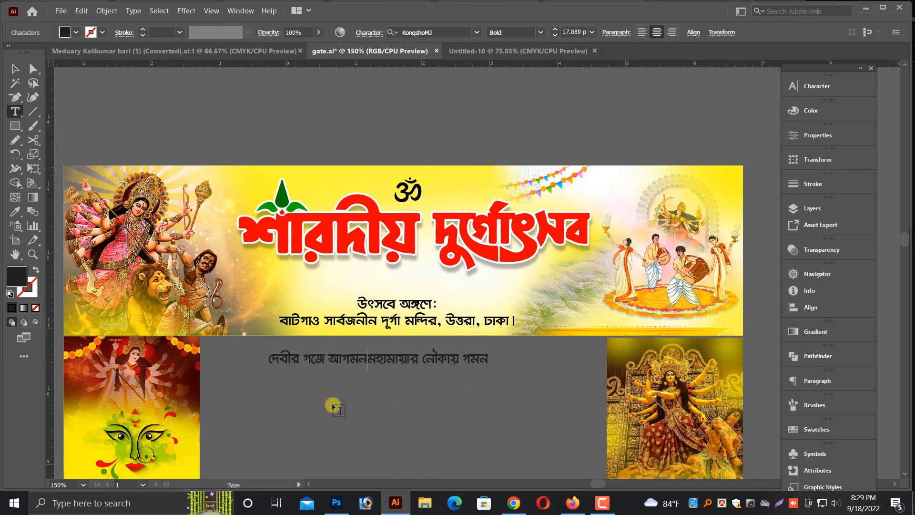
pyautogui.write(',')
pyautogui.press('Escape')
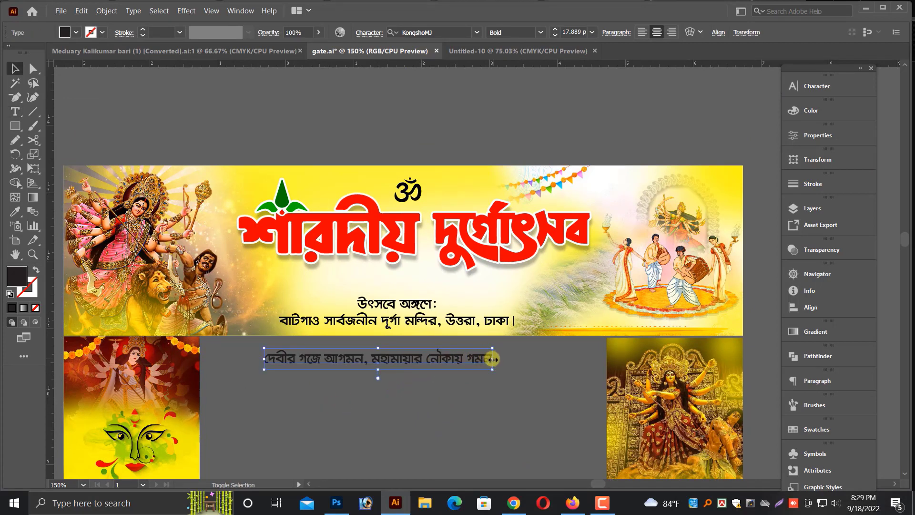
# Shrink the slogan to about 15.7 pt and place it on the header between the title and the venue text
pyautogui.moveTo(493, 360); pyautogui.dragTo(479, 359)
pyautogui.scroll(-1, 474, 358)
pyautogui.moveTo(438, 336); pyautogui.dragTo(448, 259)
pyautogui.hotkey('ctrl', '+')
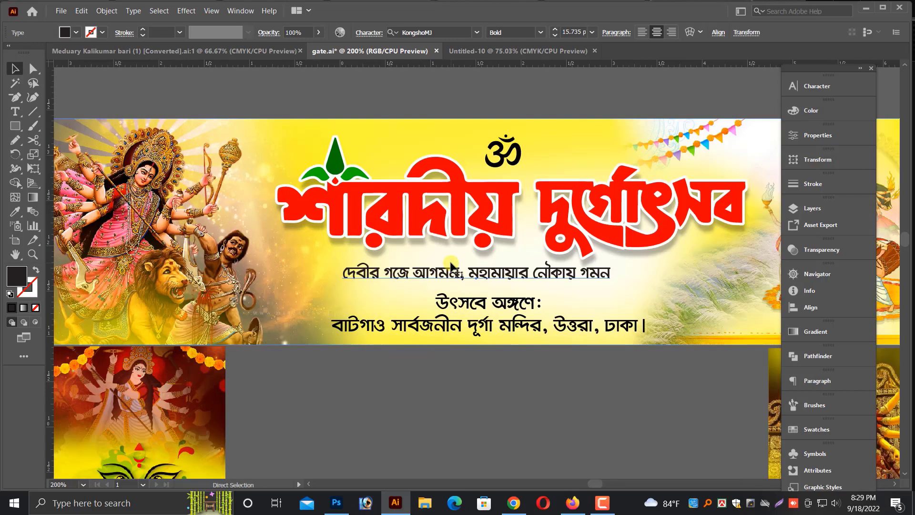
pyautogui.hotkey('ctrl', '+')
pyautogui.hotkey('ctrl', '+')
pyautogui.moveTo(559, 281)
pyautogui.mouseDown()
pyautogui.moveTo(567, 288)
pyautogui.moveTo(537, 279)
pyautogui.moveTo(544, 282)
pyautogui.mouseUp()
# Scale the venue text down to about 14.5 pt and reposition it beneath the slogan
pyautogui.press('space')
pyautogui.click(429, 326)
pyautogui.moveTo(436, 310); pyautogui.dragTo(435, 321)
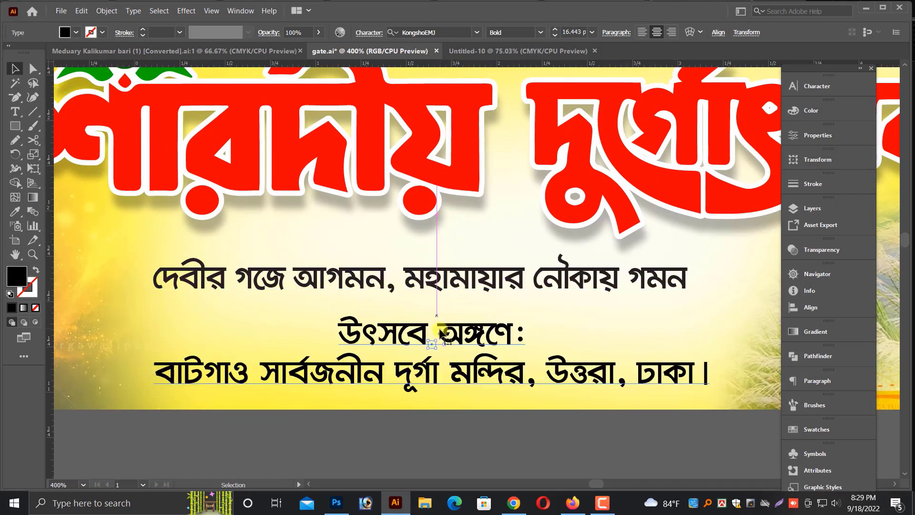
pyautogui.moveTo(571, 377); pyautogui.dragTo(575, 378)
# Recolour the slogan dark magenta with C 20, M 100, Y 27 and K 55
pyautogui.moveTo(455, 287); pyautogui.dragTo(455, 285)
pyautogui.click(813, 110)
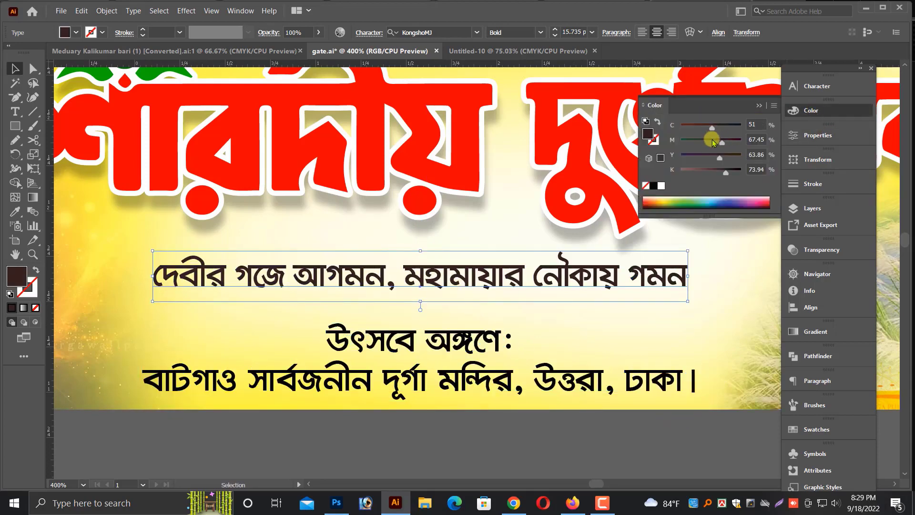
pyautogui.moveTo(714, 141); pyautogui.dragTo(682, 141)
pyautogui.moveTo(722, 173); pyautogui.dragTo(666, 164)
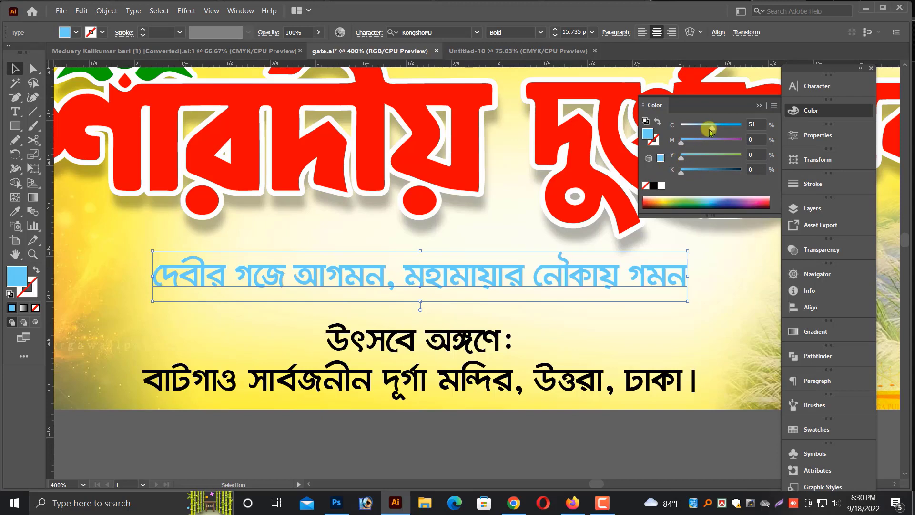
pyautogui.moveTo(711, 128); pyautogui.dragTo(694, 128)
pyautogui.moveTo(682, 142); pyautogui.dragTo(779, 143)
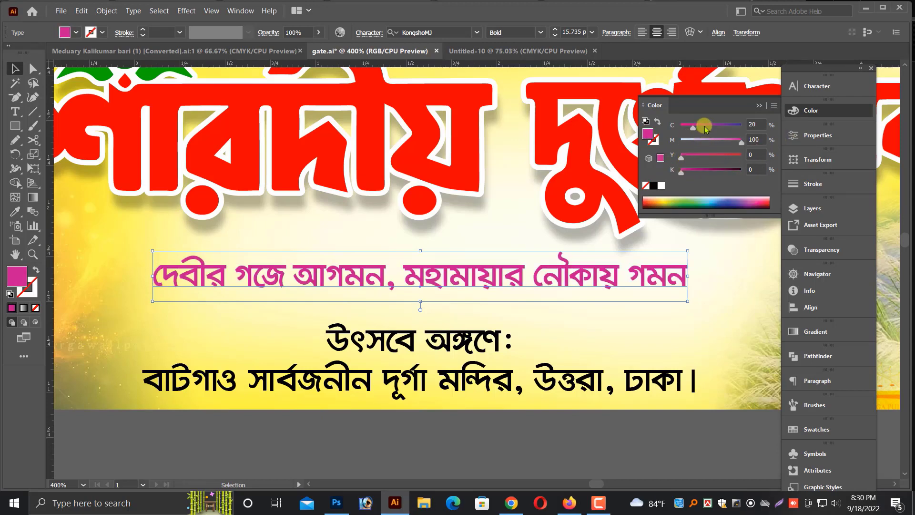
pyautogui.moveTo(698, 154); pyautogui.dragTo(698, 157)
pyautogui.moveTo(695, 171); pyautogui.dragTo(715, 171)
# Enclose the slogan in curly double quotation marks
pyautogui.moveTo(637, 281); pyautogui.dragTo(640, 282)
pyautogui.hotkey('ctrl', 'a')
pyautogui.press('Right')
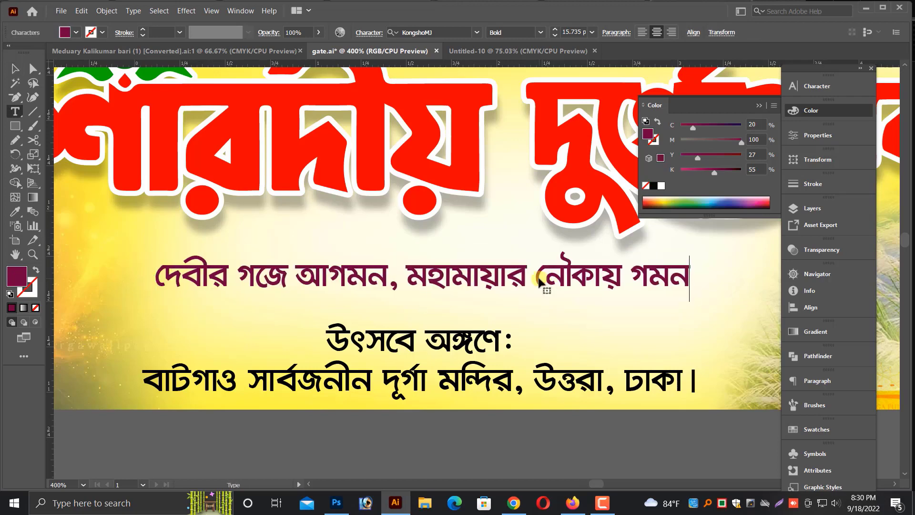
pyautogui.write('”')
pyautogui.press('Home')
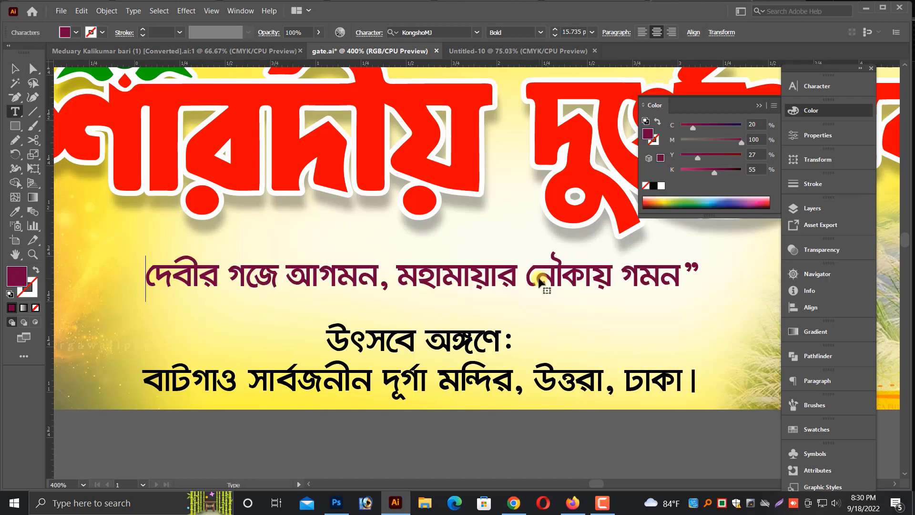
pyautogui.write('“')
pyautogui.press('Escape')
# Check the spacing between the title, the slogan and the venue text on the header
pyautogui.click(431, 359)
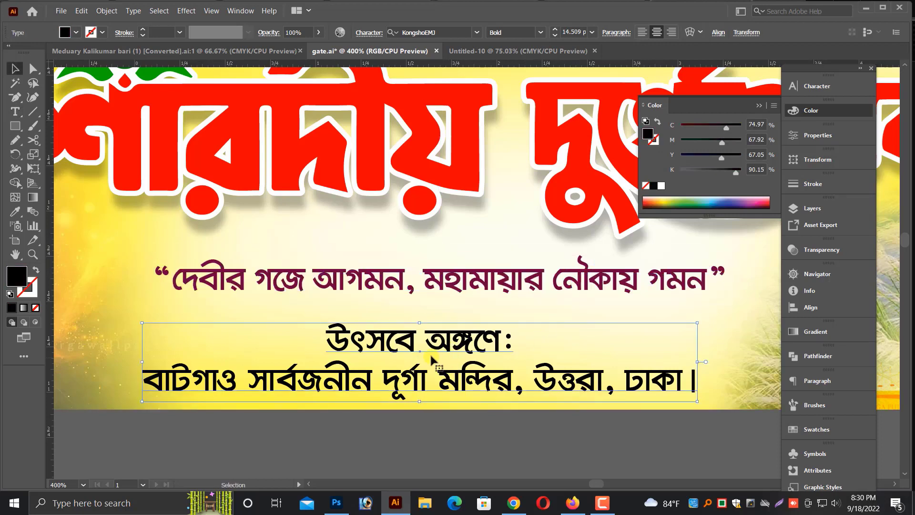
pyautogui.scroll(-1, 431, 359)
pyautogui.click(416, 413)
pyautogui.scroll(-1, 436, 368)
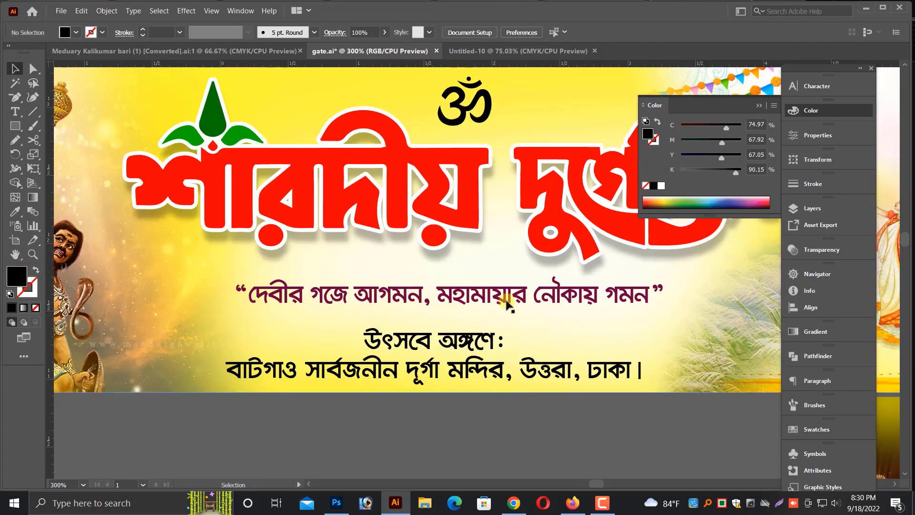
pyautogui.click(496, 302)
pyautogui.scroll(2, 476, 272)
pyautogui.click(462, 269)
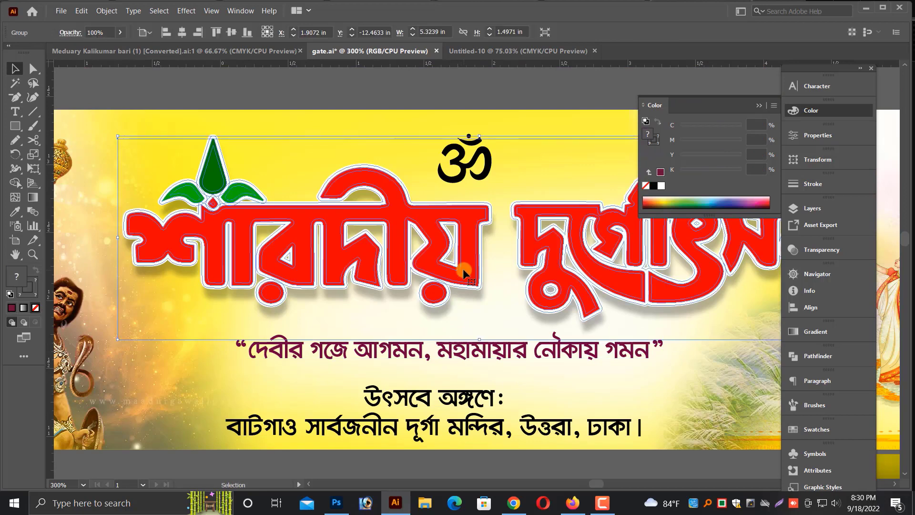
pyautogui.click(496, 348)
pyautogui.scroll(-1, 479, 363)
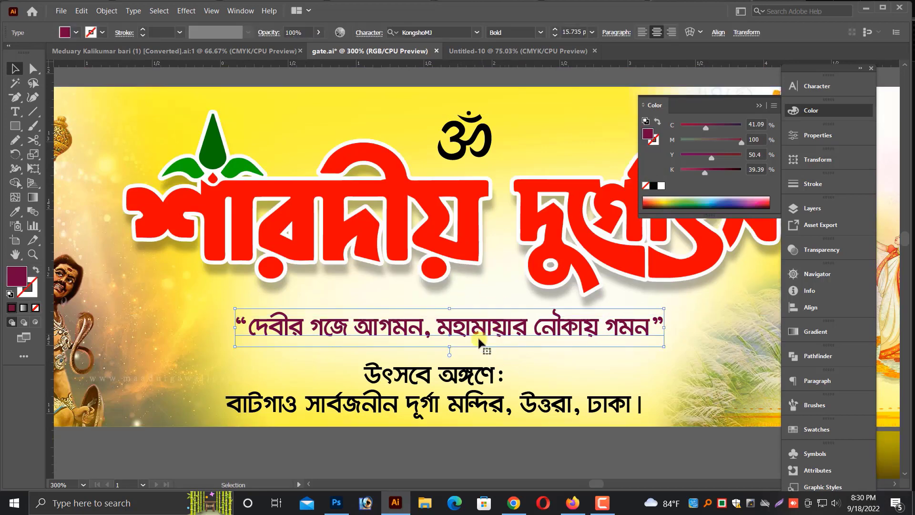
pyautogui.click(381, 374)
pyautogui.scroll(-1, 407, 425)
pyautogui.click(409, 428)
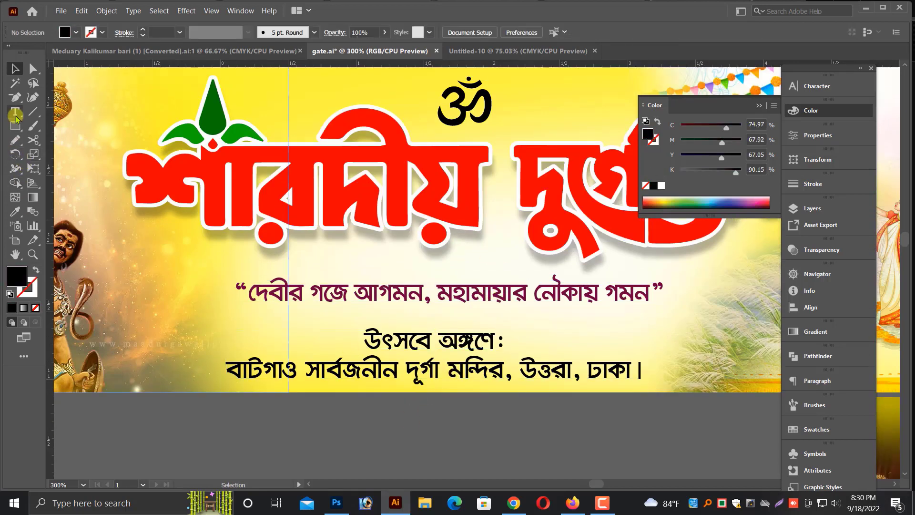
# Draw a thin horizontal bar beneath the slogan and fill it with a linear gradient
pyautogui.moveTo(385, 318); pyautogui.dragTo(651, 313)
pyautogui.click(15, 70)
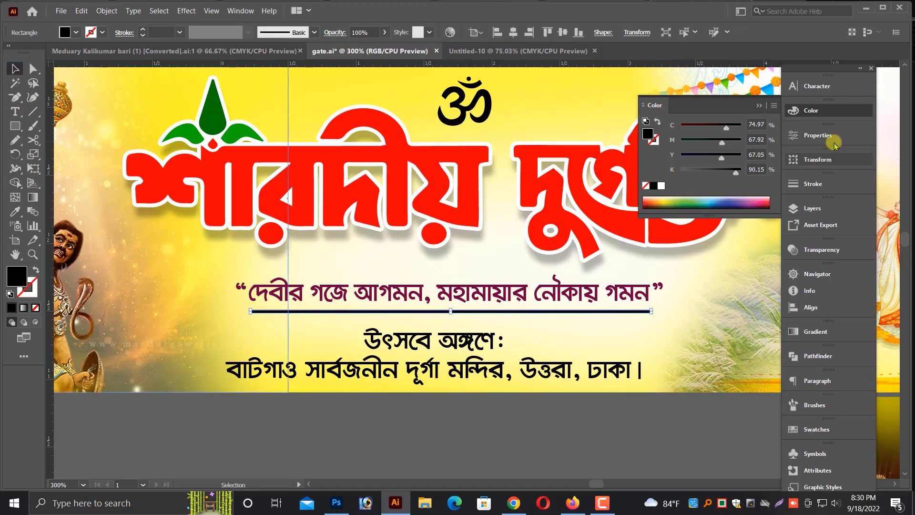
pyautogui.click(816, 332)
pyautogui.click(703, 345)
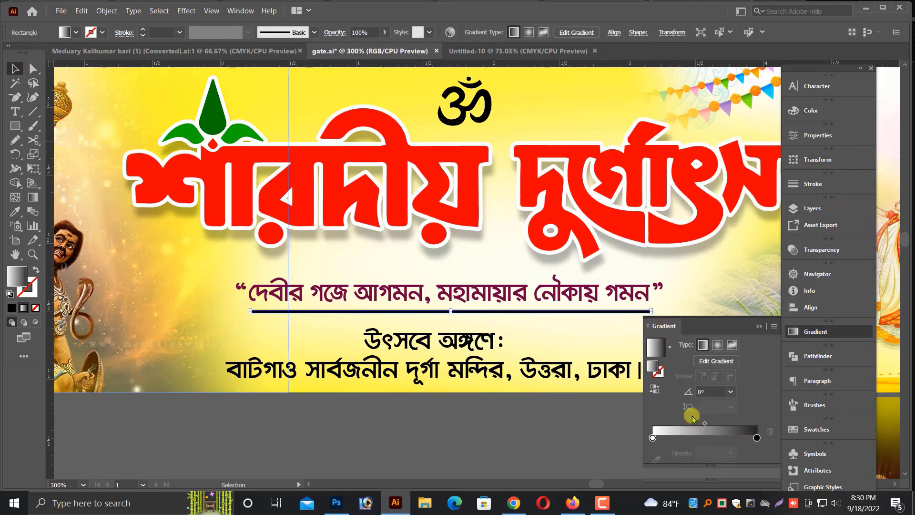
# Add a middle stop to the bar's gradient, turn its stops white and set the end stops' opacity to 0%
pyautogui.hotkey('ctrl', '=')
pyautogui.moveTo(653, 438); pyautogui.dragTo(707, 438)
pyautogui.click(811, 110)
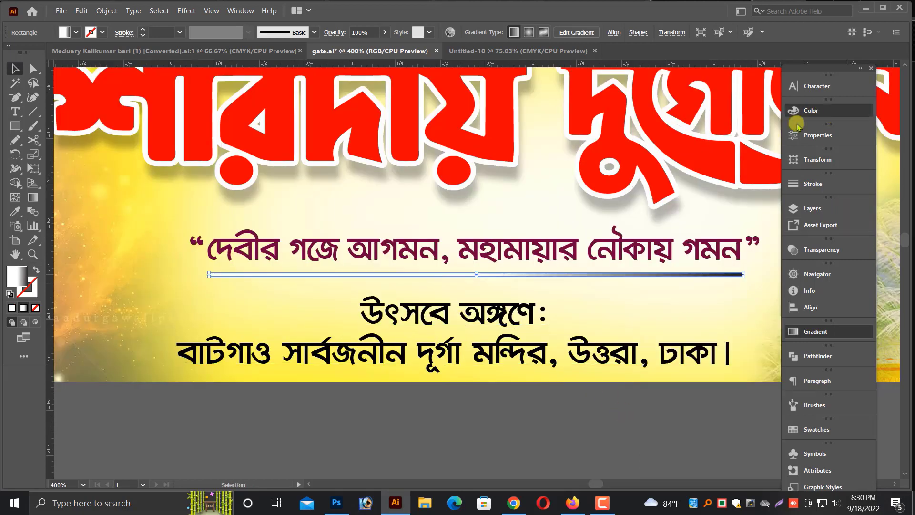
pyautogui.moveTo(694, 127); pyautogui.dragTo(682, 127)
pyautogui.hotkey('ctrl', 'F9')
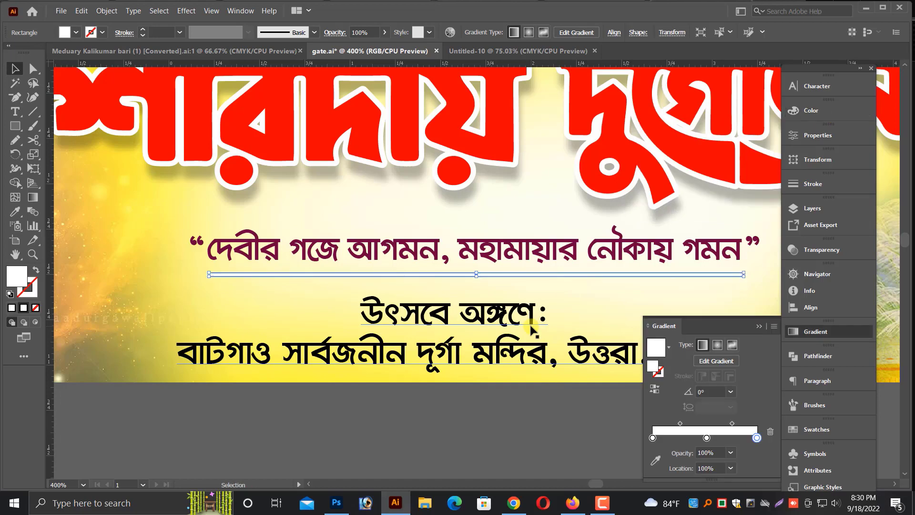
pyautogui.write('0')
pyautogui.press('Return')
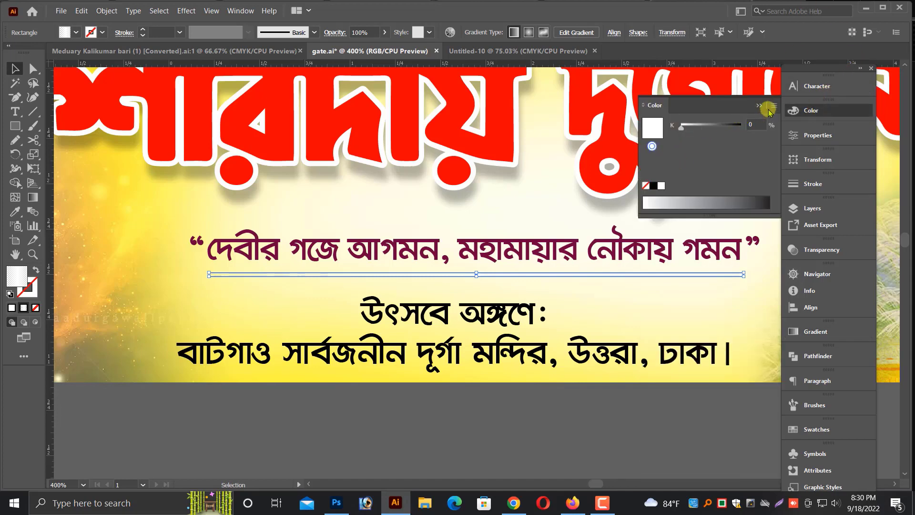
# Switch the middle gradient stop to RGB and colour it orange, FFAE38
pyautogui.click(769, 105)
pyautogui.click(803, 135)
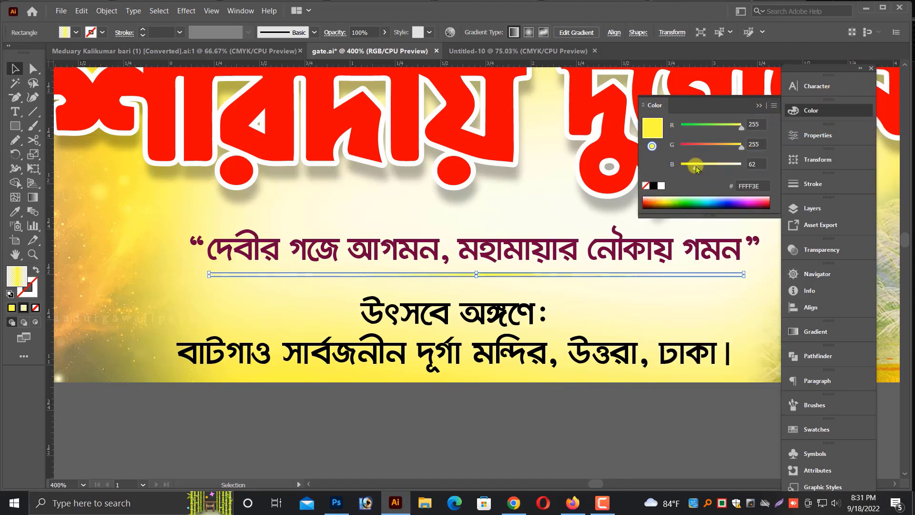
pyautogui.click(491, 409)
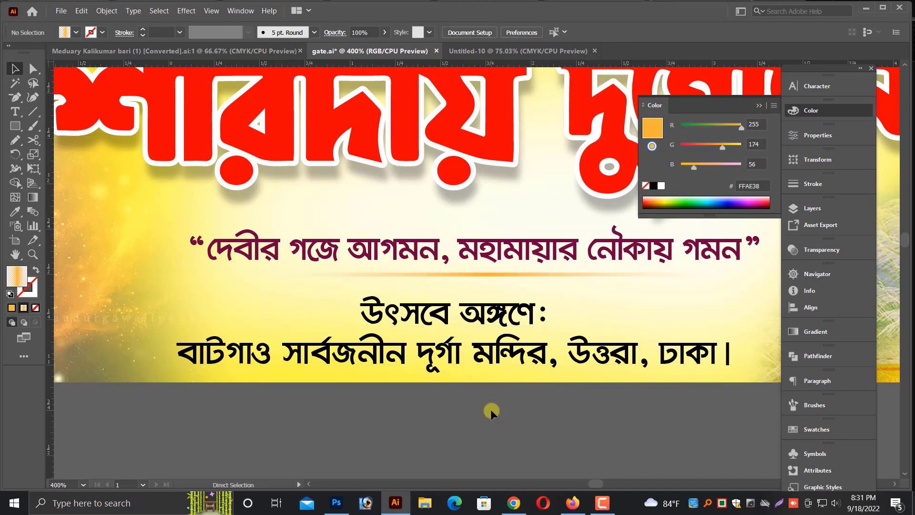
# Widen the gradient bar beneath the slogan equally at both ends
pyautogui.hotkey('ctrl', '-')
pyautogui.hotkey('ctrl', '-')
pyautogui.hotkey('ctrl', 'space')
pyautogui.moveTo(334, 216); pyautogui.dragTo(734, 280)
pyautogui.hotkey('alt', 'space')
pyautogui.hscroll(-2, 527, 335)
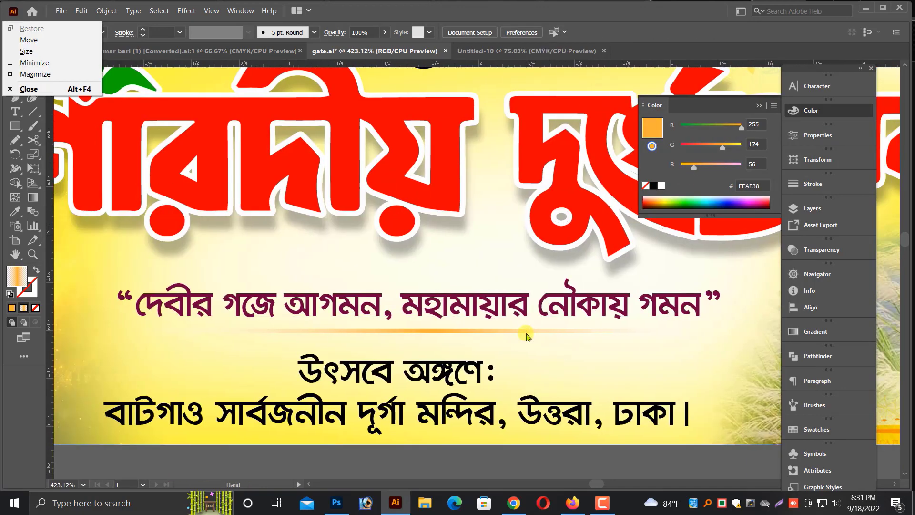
pyautogui.click(526, 332)
pyautogui.hotkey('ctrl', 'space')
pyautogui.moveTo(582, 280); pyautogui.dragTo(837, 335)
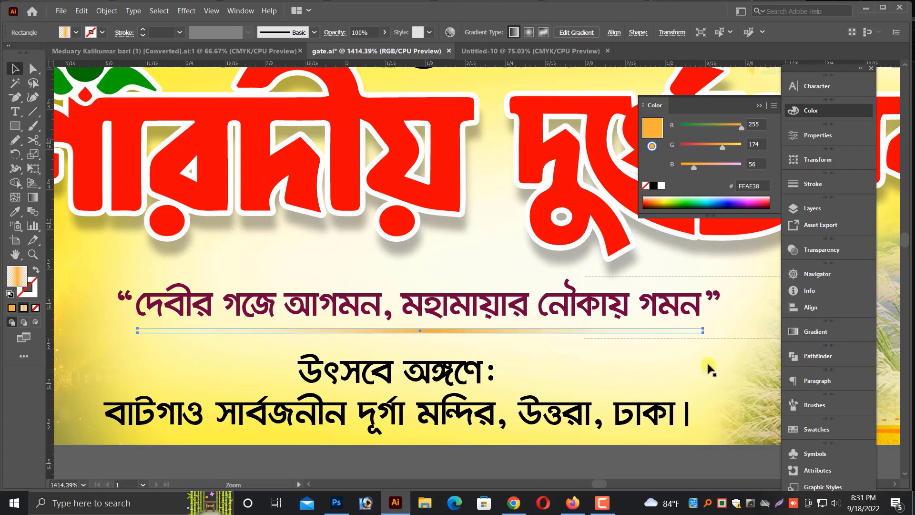
pyautogui.moveTo(454, 350); pyautogui.dragTo(615, 353)
pyautogui.hotkey('ctrl', '-')
pyautogui.hotkey('ctrl', '-')
pyautogui.hotkey('ctrl', '-')
pyautogui.hotkey('ctrl', '-')
pyautogui.hotkey('ctrl', '-')
pyautogui.hotkey('ctrl', '-')
pyautogui.hotkey('ctrl', '-')
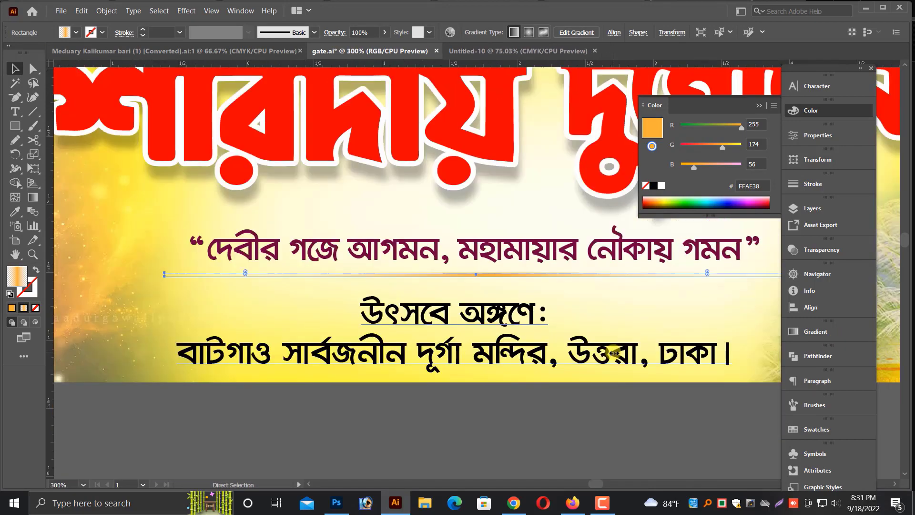
# Deselect the bar and save the gate document
pyautogui.click(586, 410)
pyautogui.hotkey('ctrl', '-')
pyautogui.press('space')
pyautogui.moveTo(536, 345); pyautogui.dragTo(461, 242)
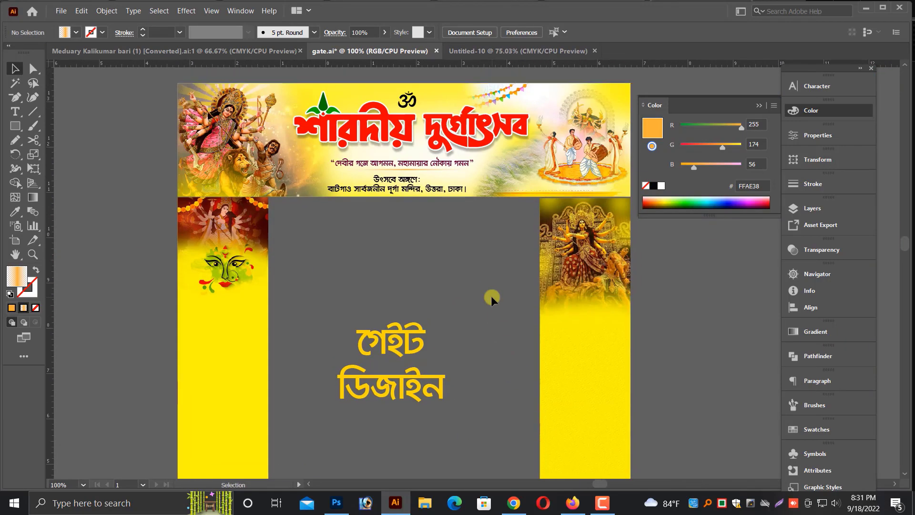
pyautogui.click(759, 106)
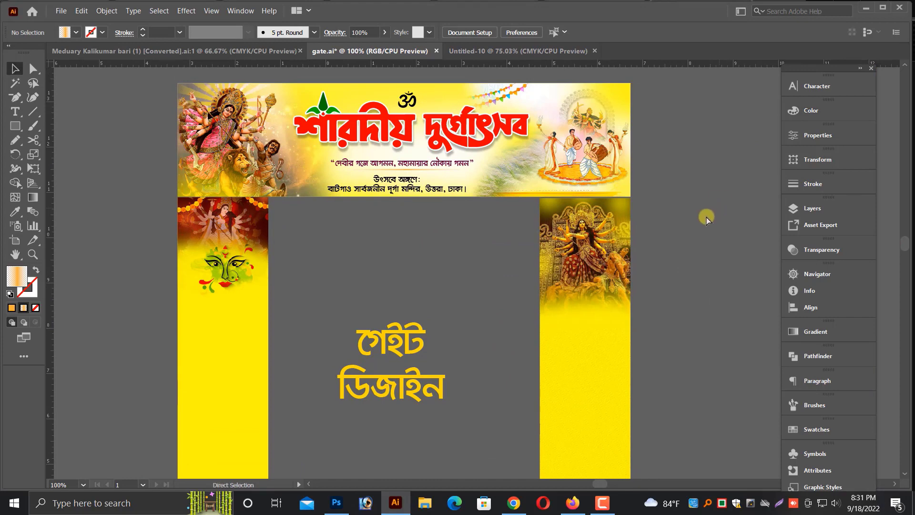
pyautogui.hotkey('ctrl', 's')
# Move the red শারদীয় দুর্গোৎসব lettering group with the eyes onto the gate's left pillar, below the painted Durga face
pyautogui.scroll(-2, 600, 260)
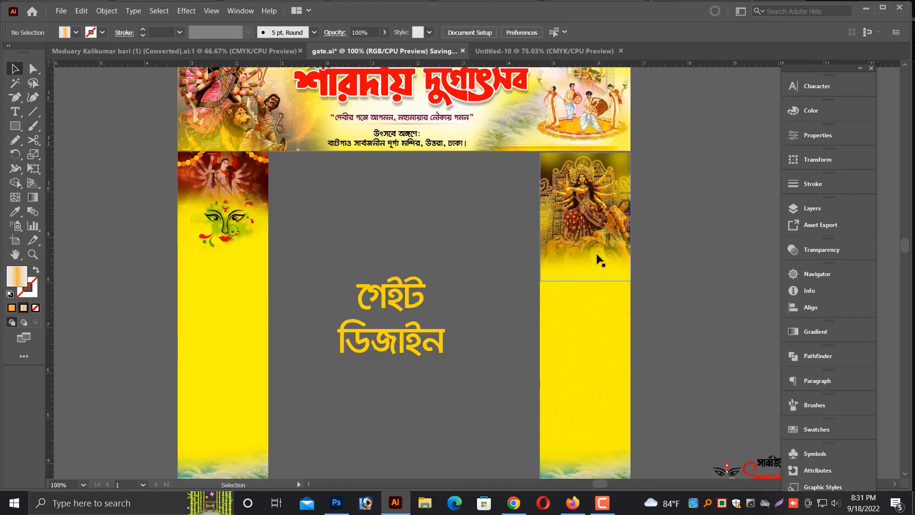
pyautogui.hotkey('ctrl', '-')
pyautogui.scroll(-2, 599, 251)
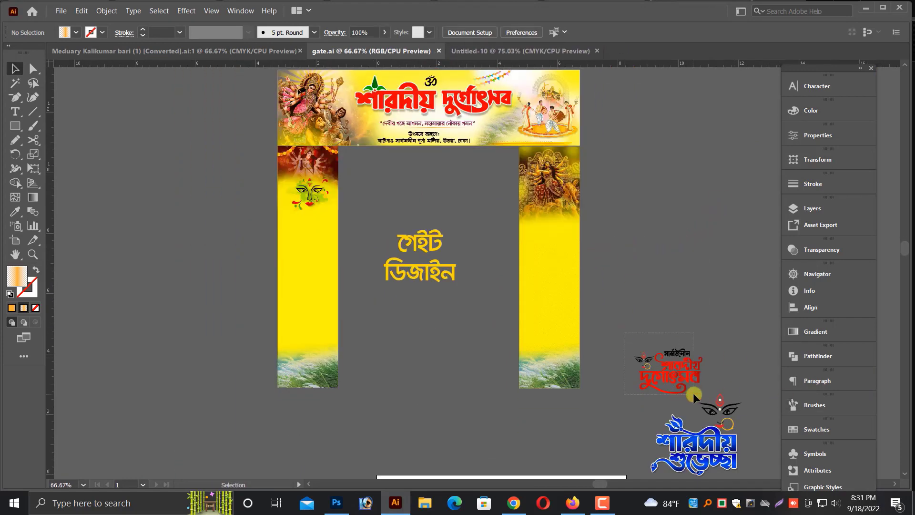
pyautogui.moveTo(693, 393); pyautogui.dragTo(329, 233)
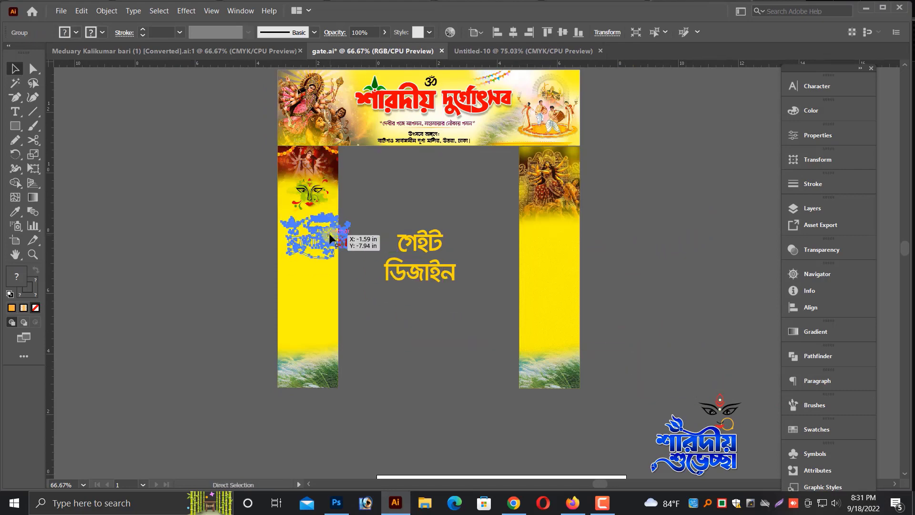
pyautogui.hotkey('ctrl', '+')
pyautogui.hotkey('ctrl', '+')
pyautogui.hotkey('ctrl', '+')
pyautogui.click(705, 199)
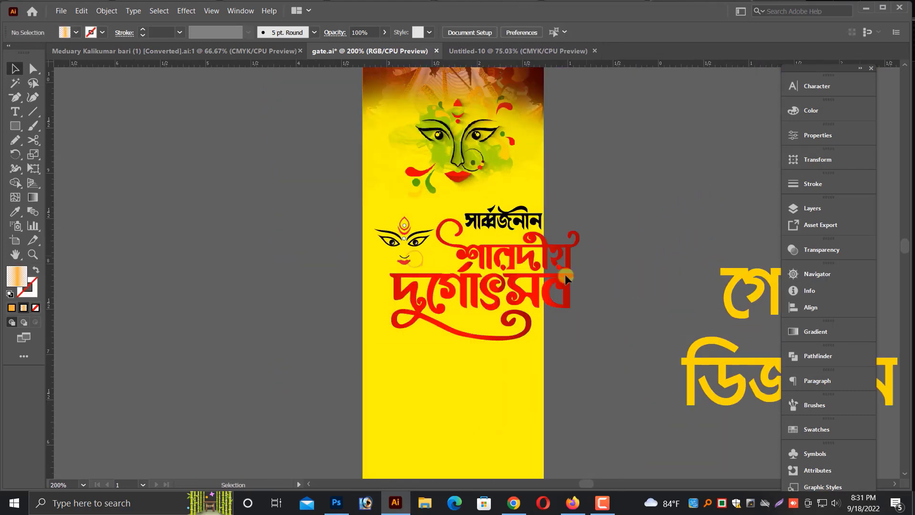
pyautogui.click(568, 286)
pyautogui.click(578, 275)
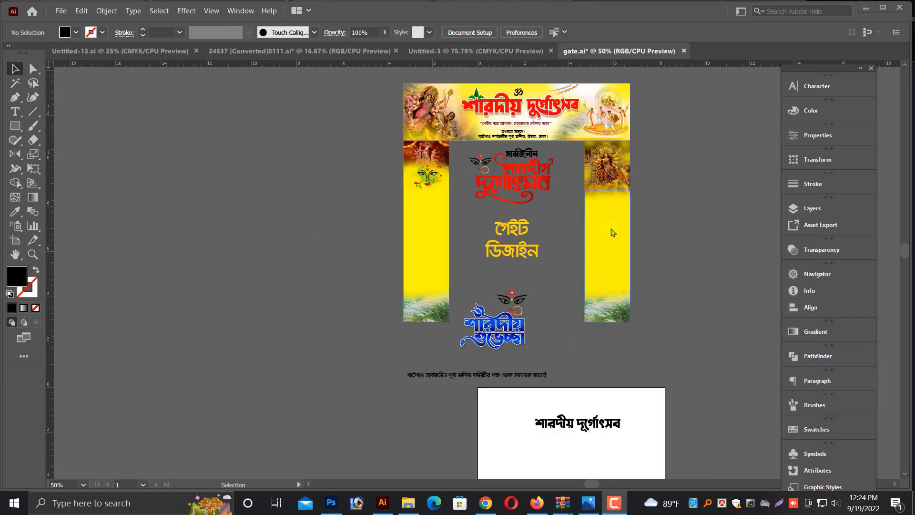
# Move the blue শারদীয় শুভেচ্ছা lettering group with the eyes onto the lower part of the gate's left pillar
pyautogui.scroll(1, 446, 188)
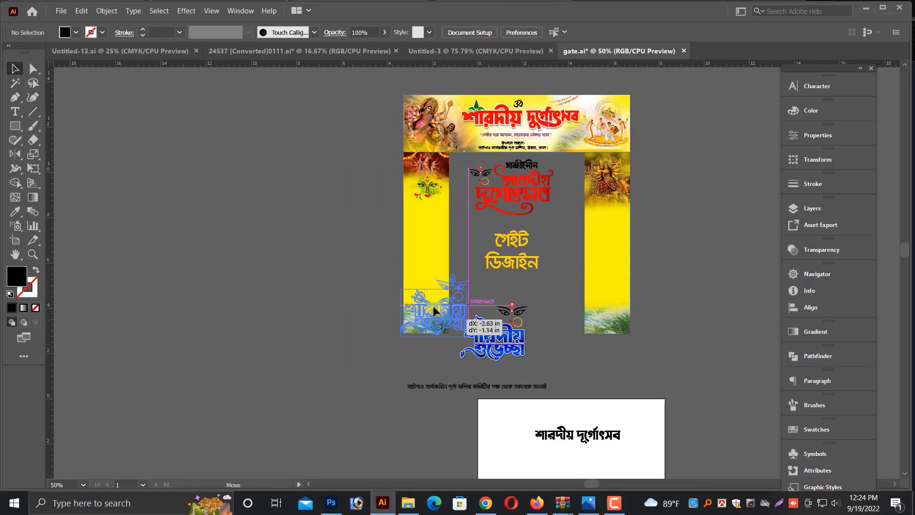
pyautogui.moveTo(433, 305); pyautogui.dragTo(434, 303)
pyautogui.hotkey('ctrl', '=')
pyautogui.hotkey('ctrl', '=')
pyautogui.hotkey('ctrl', '=')
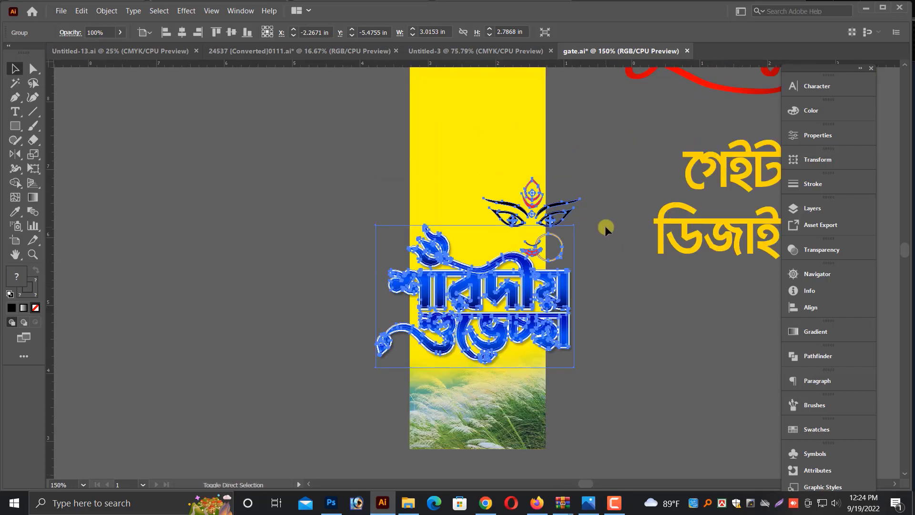
pyautogui.hotkey('ctrl', '=')
# Scale the blue শারদীয় শুভেচ্ছা lettering down to fit the left pillar's width and place it just above the grass
pyautogui.moveTo(612, 150); pyautogui.dragTo(563, 193)
pyautogui.click(595, 333)
pyautogui.moveTo(525, 281); pyautogui.dragTo(528, 292)
pyautogui.click(276, 266)
pyautogui.moveTo(305, 250); pyautogui.dragTo(699, 294)
pyautogui.moveTo(496, 331); pyautogui.dragTo(498, 334)
pyautogui.click(656, 339)
# Move the red শারদীয় দুর্গোৎসব lettering group onto the left pillar below the painted Durga face and scale it down to the pillar's width
pyautogui.hotkey('ctrl', '-')
pyautogui.hotkey('ctrl', '-')
pyautogui.hotkey('ctrl', '-')
pyautogui.hotkey('ctrl', '-')
pyautogui.hotkey('ctrl', '-')
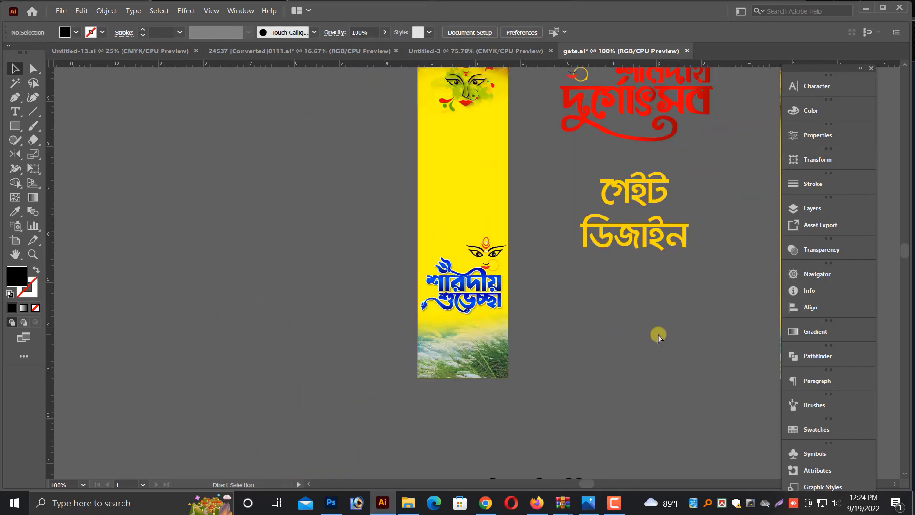
pyautogui.moveTo(495, 192); pyautogui.dragTo(435, 265)
pyautogui.moveTo(572, 174); pyautogui.dragTo(422, 241)
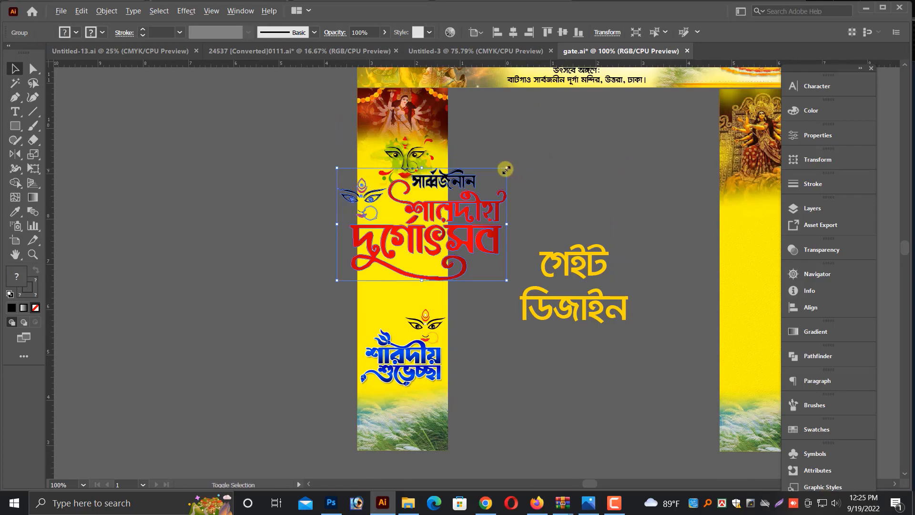
pyautogui.moveTo(507, 168); pyautogui.dragTo(476, 176)
pyautogui.hotkey('ctrl', '+')
pyautogui.hotkey('ctrl', '+')
pyautogui.hotkey('ctrl', '+')
pyautogui.moveTo(635, 272); pyautogui.dragTo(505, 276)
pyautogui.click(625, 311)
# Move the black temple committee greeting line from below the gate onto the left pillar and bring it to the front
pyautogui.hotkey('ctrl', '-')
pyautogui.hotkey('ctrl', '-')
pyautogui.hotkey('ctrl', '-')
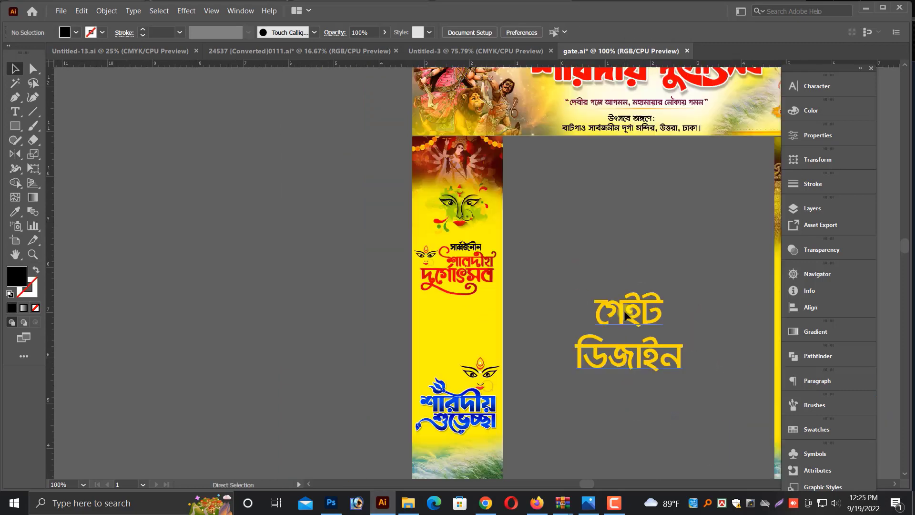
pyautogui.scroll(-1, 616, 320)
pyautogui.hotkey('ctrl', '-')
pyautogui.scroll(-1, 613, 327)
pyautogui.moveTo(522, 432); pyautogui.dragTo(484, 243)
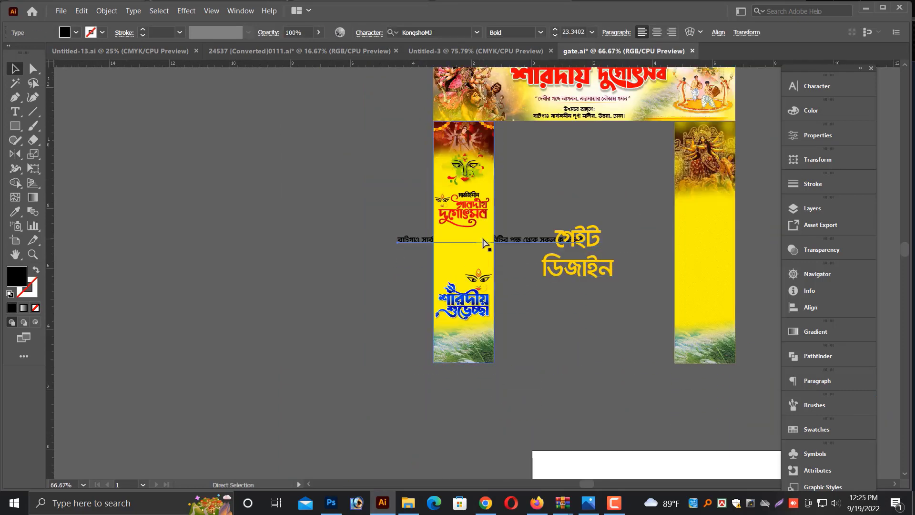
pyautogui.scroll(5, 484, 243)
pyautogui.rightClick(570, 247)
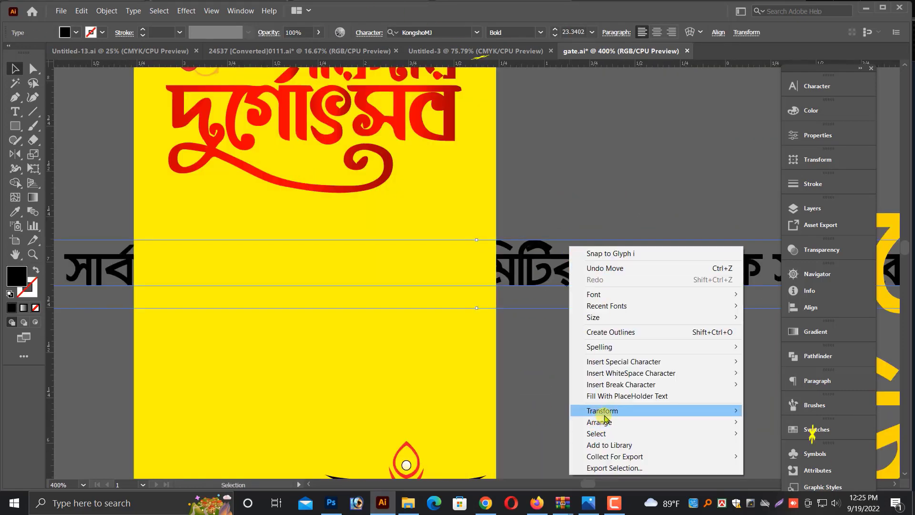
pyautogui.moveTo(609, 424)
pyautogui.click(763, 422)
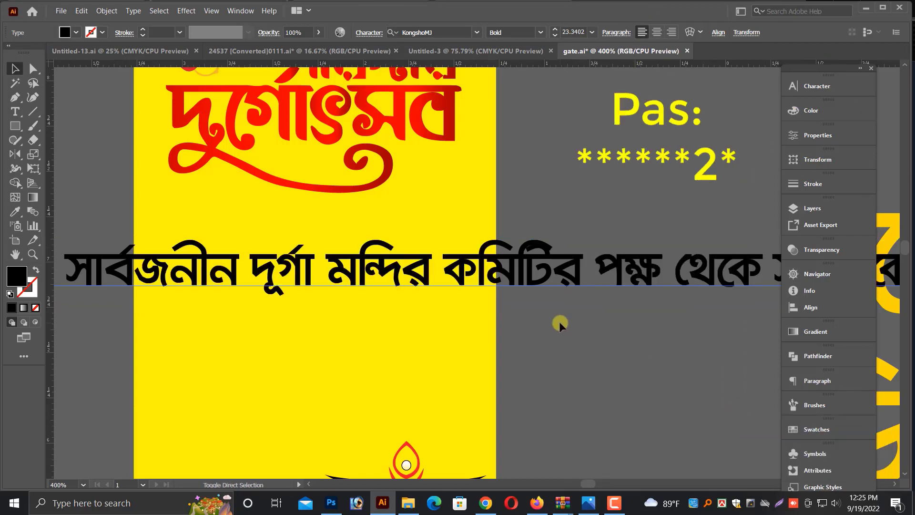
# Scale the committee greeting line down to about 15 pt and start it just inside the left pillar's edge
pyautogui.moveTo(490, 272); pyautogui.dragTo(542, 265)
pyautogui.moveTo(349, 276); pyautogui.dragTo(511, 266)
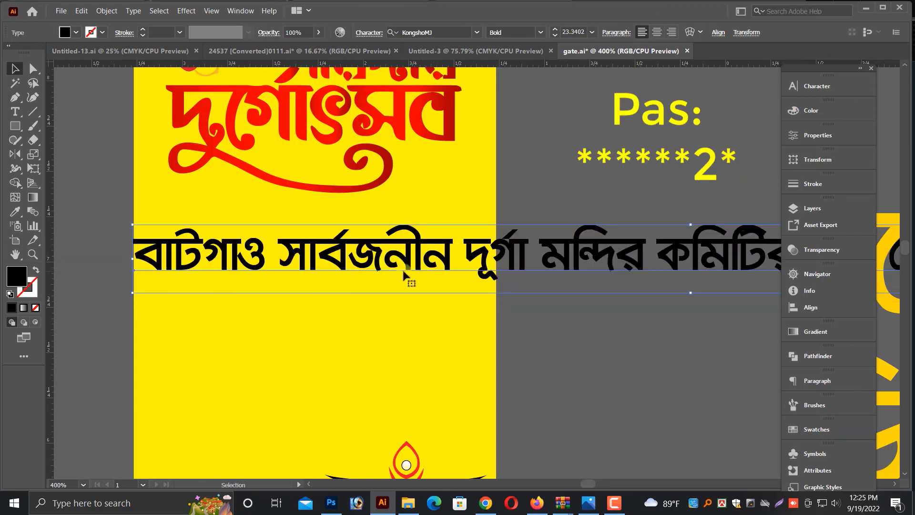
pyautogui.doubleClick(458, 251)
pyautogui.press('Escape')
pyautogui.moveTo(131, 223); pyautogui.dragTo(262, 237)
pyautogui.moveTo(580, 255); pyautogui.dragTo(392, 237)
# Break the committee greeting into four lines, with breaks after সার্বজনীন, কমিটির and সকলকে
pyautogui.doubleClick(356, 231)
pyautogui.press('BackSpace')
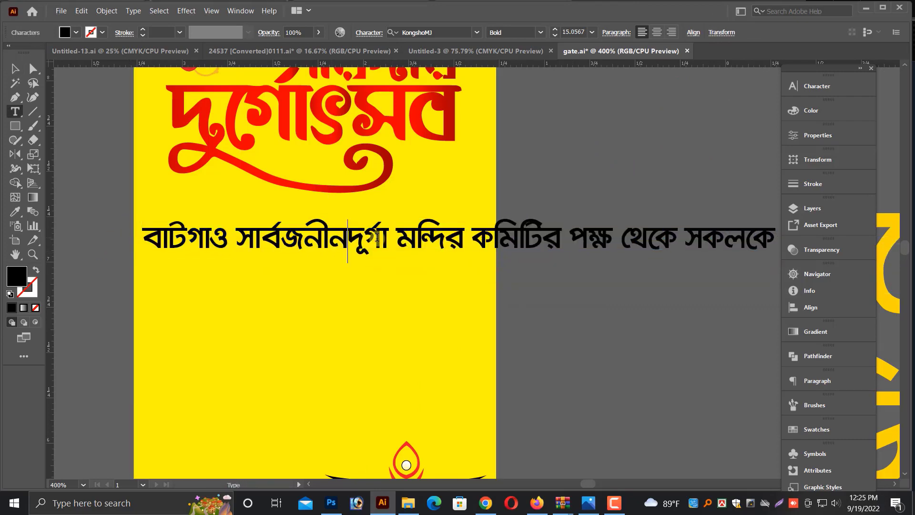
pyautogui.press('Return')
pyautogui.click(364, 286)
pyautogui.press('BackSpace')
pyautogui.press('Return')
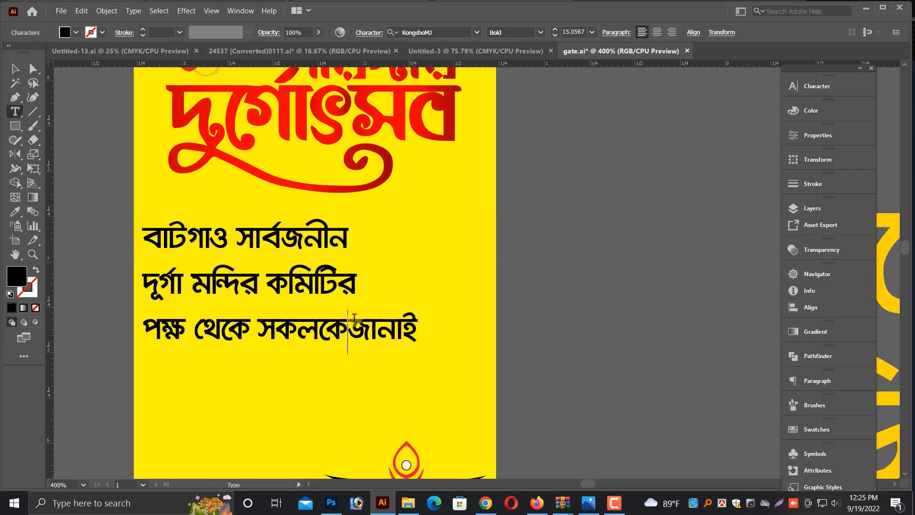
pyautogui.press('Return')
pyautogui.press('Escape')
# Centre-align the four-line committee greeting and position it on the left pillar between the red and blue lettering
pyautogui.moveTo(296, 328); pyautogui.dragTo(379, 341)
pyautogui.scroll(-1, 377, 338)
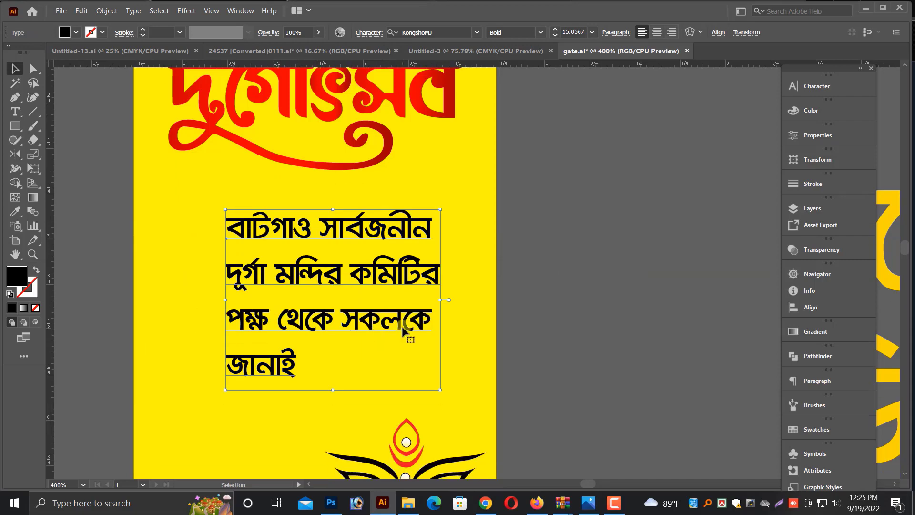
pyautogui.hotkey('ctrl', 'shift', 'c')
pyautogui.scroll(-2, 402, 328)
pyautogui.moveTo(269, 259); pyautogui.dragTo(340, 261)
pyautogui.scroll(-1, 351, 310)
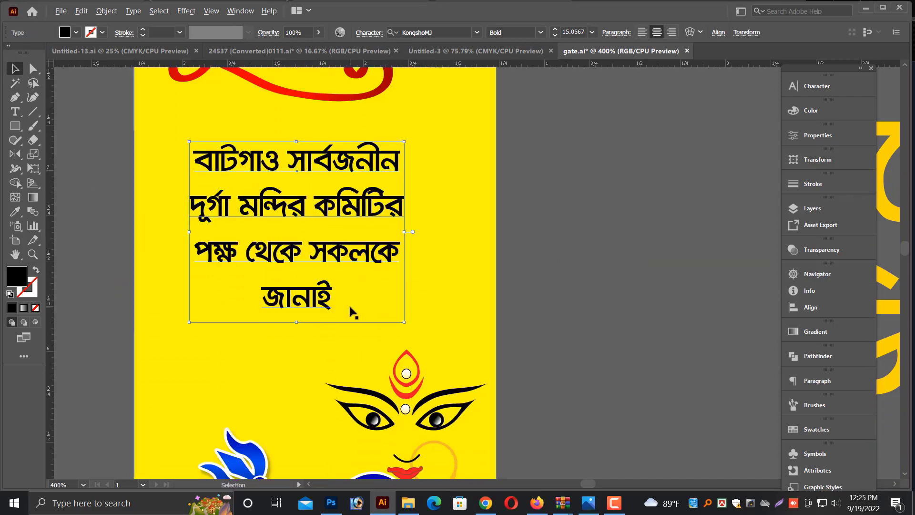
# Tighten the line spacing of the committee greeting and enlarge the text block to fill more of the pillar's width
pyautogui.hotkey('alt', 'Up')
pyautogui.hotkey('alt', 'Up')
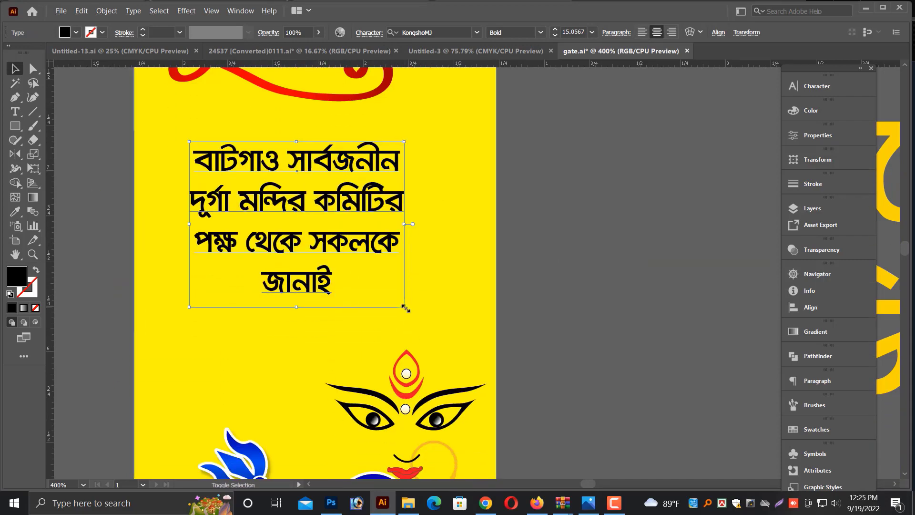
pyautogui.moveTo(406, 308); pyautogui.dragTo(451, 342)
pyautogui.moveTo(368, 204); pyautogui.dragTo(382, 221)
pyautogui.click(587, 275)
# Scale the committee greeting on the left pillar down to about 18.5 pt
pyautogui.hotkey('ctrl', '-')
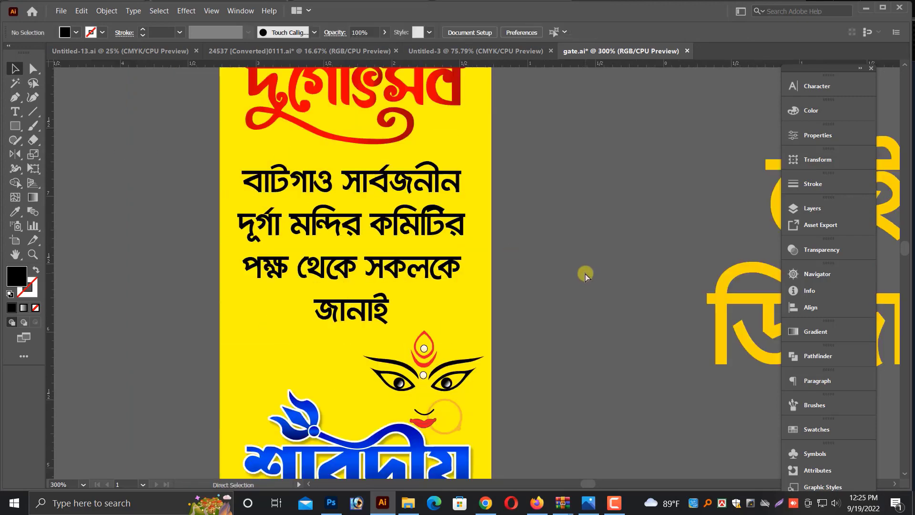
pyautogui.hotkey('ctrl', '-')
pyautogui.hotkey('ctrl', '-')
pyautogui.scroll(-1, 584, 272)
pyautogui.click(474, 244)
pyautogui.moveTo(473, 206); pyautogui.dragTo(466, 213)
pyautogui.click(528, 243)
pyautogui.scroll(-1, 524, 286)
pyautogui.click(431, 364)
# Shift the committee greeting slightly to centre it on the pillar and enlarge it to about 19 pt
pyautogui.scroll(2, 543, 333)
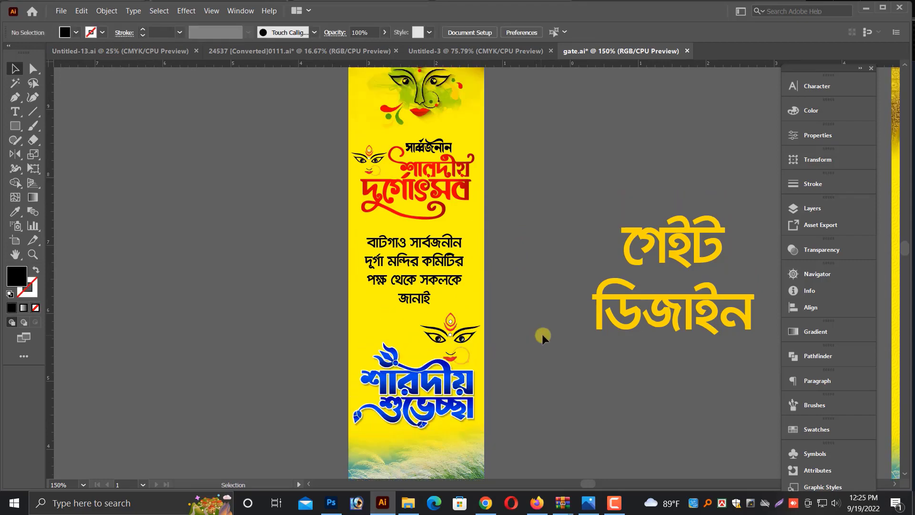
pyautogui.click(448, 228)
pyautogui.moveTo(467, 197); pyautogui.dragTo(467, 195)
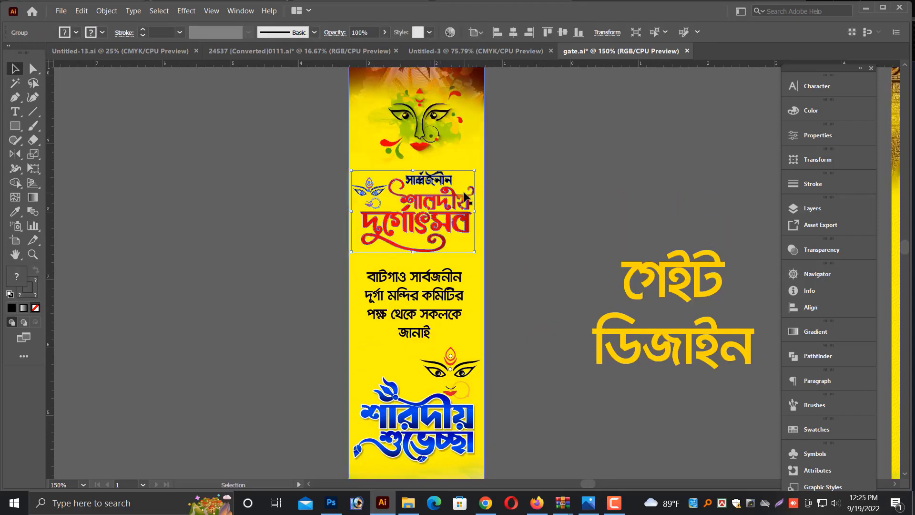
pyautogui.click(549, 231)
pyautogui.moveTo(437, 300); pyautogui.dragTo(441, 296)
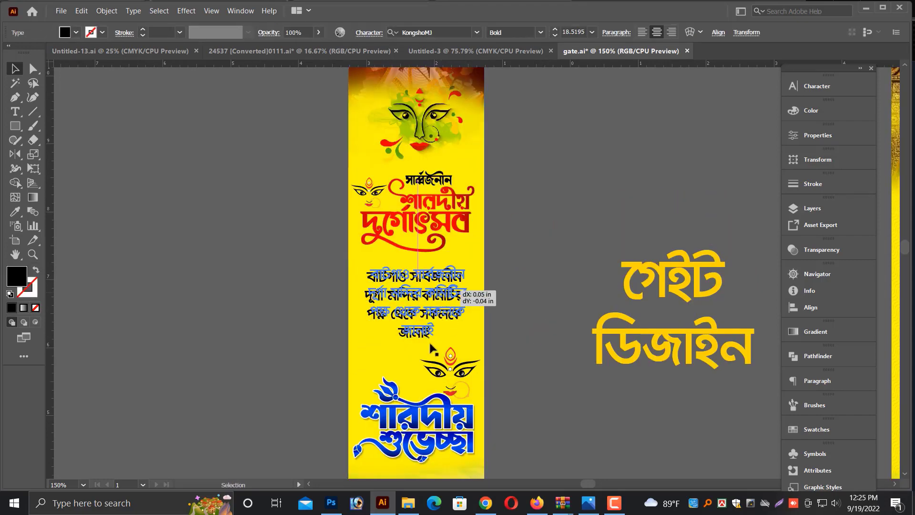
pyautogui.moveTo(419, 344); pyautogui.dragTo(419, 346)
pyautogui.click(531, 316)
# Copy the red lettering, committee greeting and blue lettering from the left pillar straight across onto the right pillar
pyautogui.hotkey('ctrl', '-')
pyautogui.moveTo(563, 387); pyautogui.dragTo(440, 364)
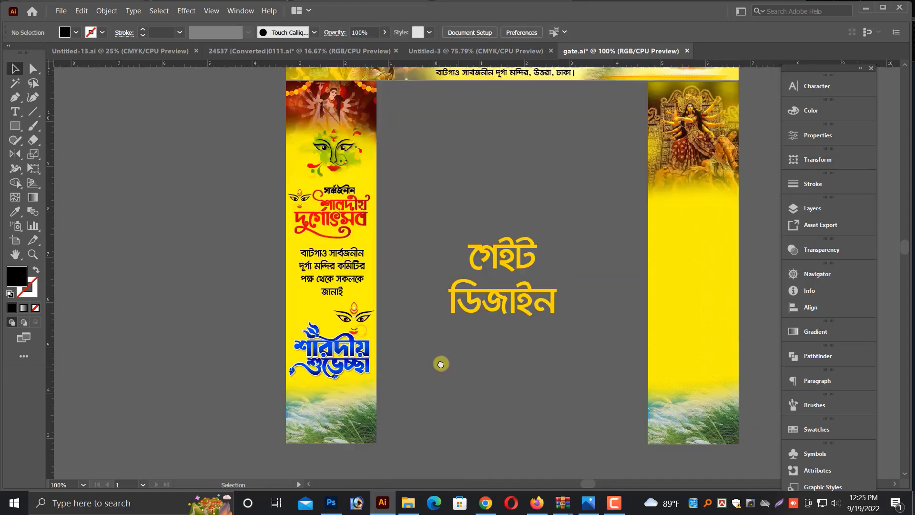
pyautogui.moveTo(521, 370); pyautogui.dragTo(469, 386)
pyautogui.scroll(1, 451, 372)
pyautogui.click(258, 301)
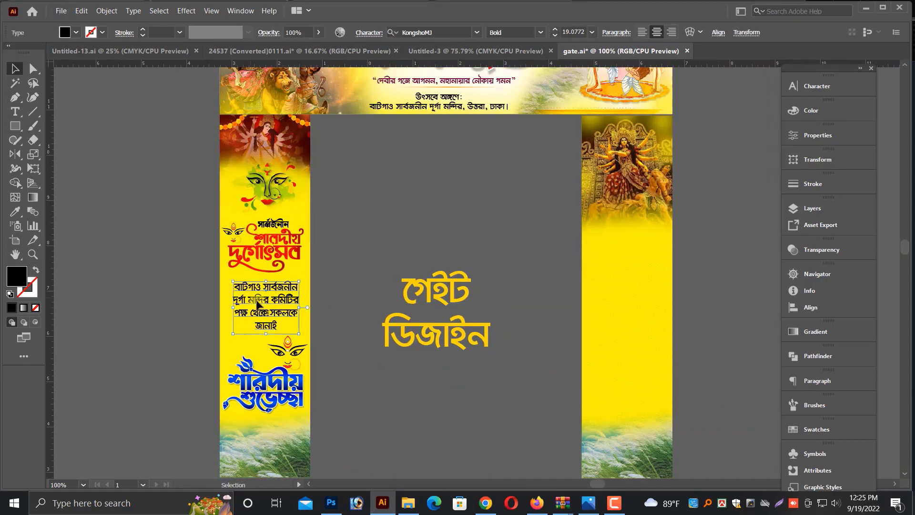
pyautogui.keyDown('shift'); pyautogui.click(270, 235); pyautogui.keyUp('shift')
pyautogui.click(281, 253)
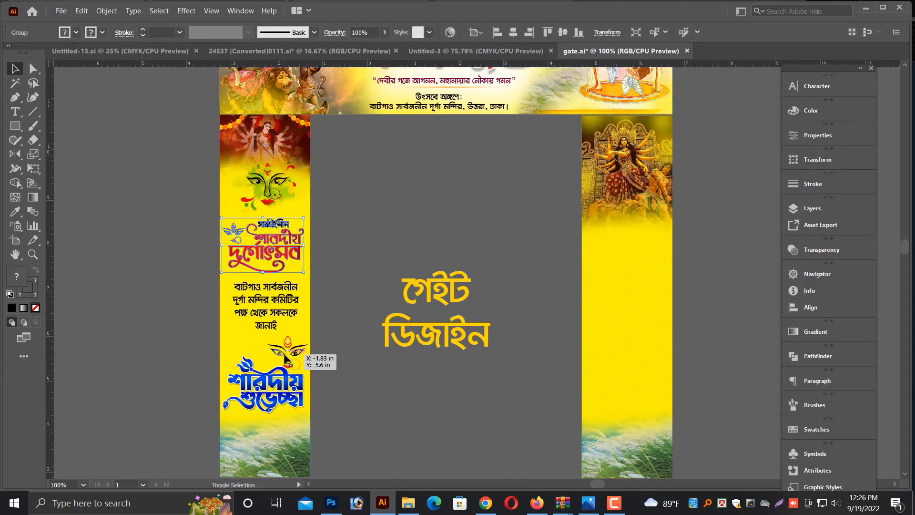
pyautogui.keyDown('shift'); pyautogui.click(284, 358); pyautogui.keyUp('shift')
pyautogui.moveTo(284, 312); pyautogui.dragTo(630, 315)
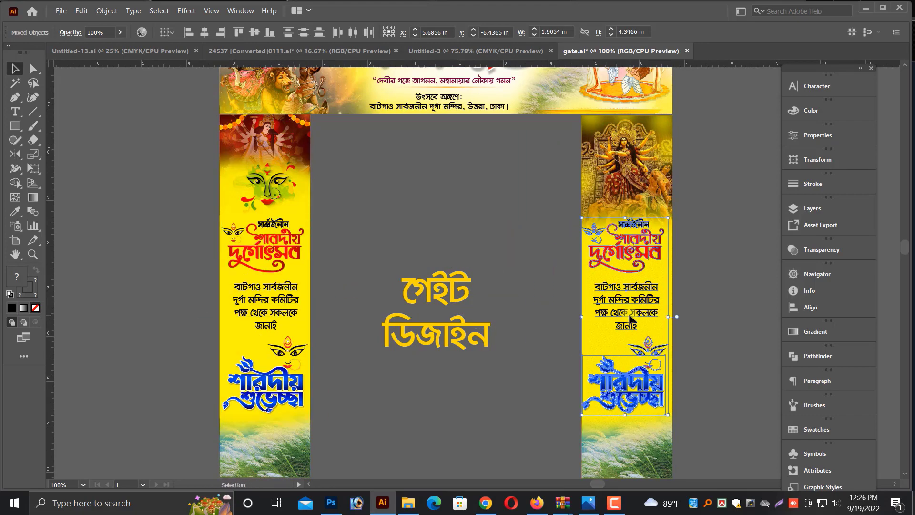
# Nudge the copied lettering right and down so it sits centred on the right pillar below the Durga photo
pyautogui.hotkey('ctrl', '=')
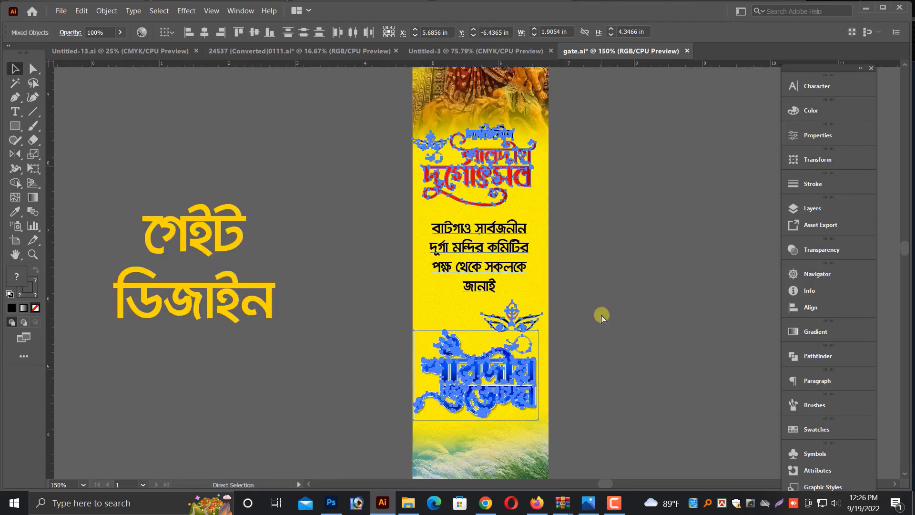
pyautogui.hotkey('shift', 'Right')
pyautogui.press('Left')
pyautogui.press('Left')
pyautogui.press('Left')
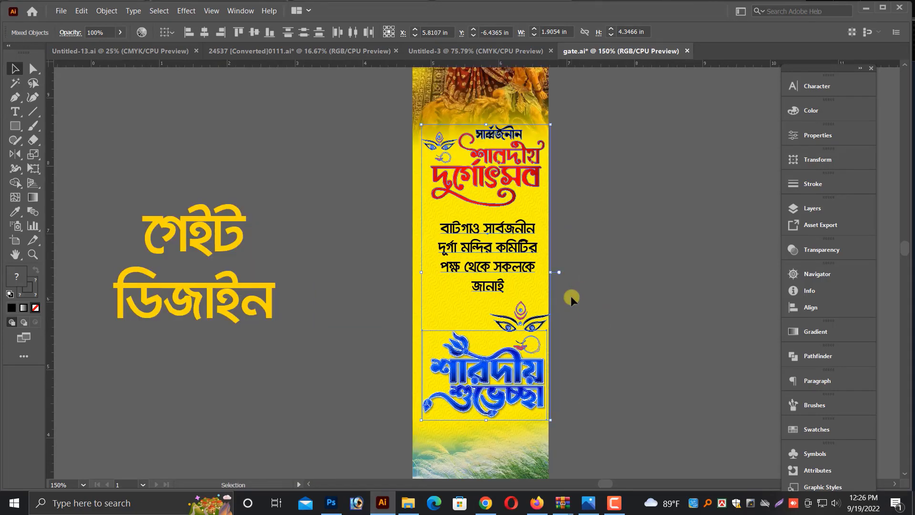
pyautogui.press('Down')
pyautogui.press('Down')
pyautogui.press('Down')
pyautogui.press('Down')
pyautogui.press('Down')
pyautogui.press('Down')
pyautogui.press('Left')
pyautogui.press('Down')
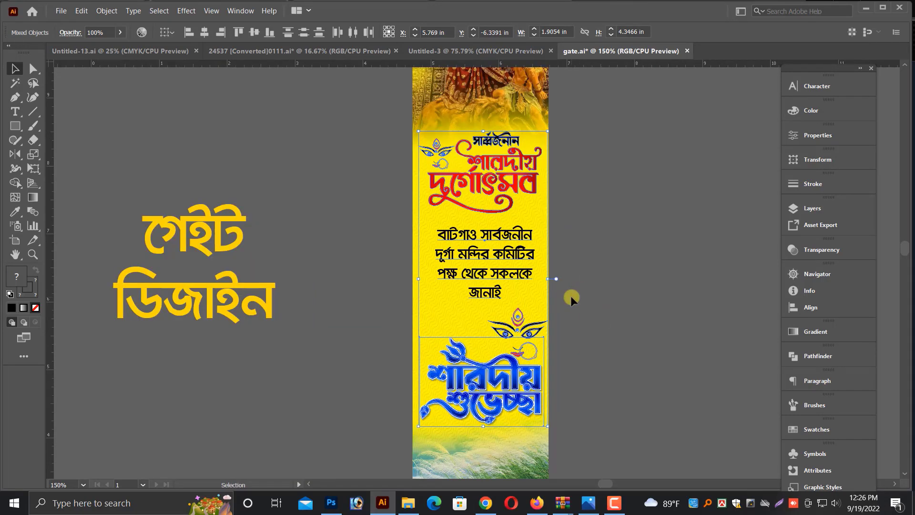
# Nudge the right pillar's blue lettering slightly left and its committee greeting slightly down
pyautogui.click(619, 319)
pyautogui.click(529, 369)
pyautogui.press('Left')
pyautogui.click(573, 324)
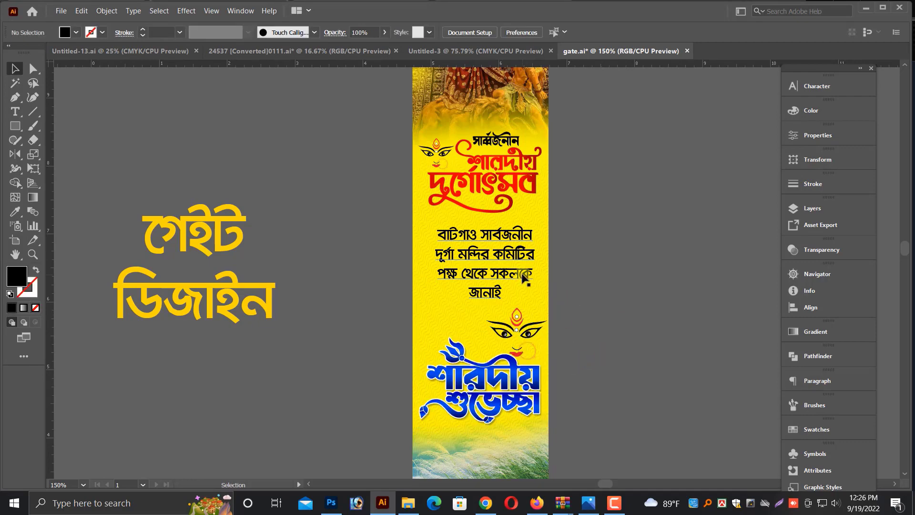
pyautogui.click(525, 277)
pyautogui.press('Down')
pyautogui.press('Down')
# Nudge the red শারদীয় দুর্গোৎসব lettering on the right pillar slightly down and deselect it
pyautogui.click(493, 178)
pyautogui.press('Down')
pyautogui.press('Down')
pyautogui.press('Down')
pyautogui.press('Down')
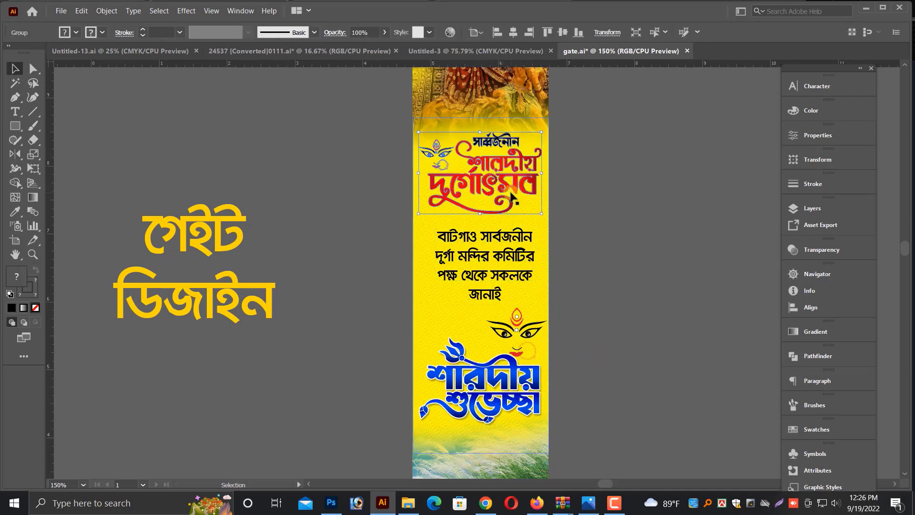
pyautogui.click(569, 201)
# Examine the red শারদীয় দুর্গোৎসব lettering group on the right pillar up close
pyautogui.scroll(1, 571, 203)
pyautogui.press('a')
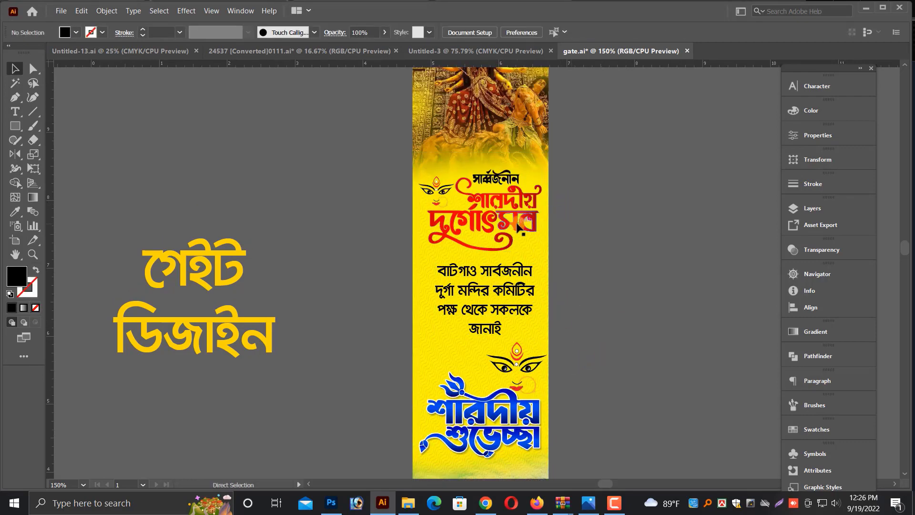
pyautogui.hotkey('ctrl', '+')
pyautogui.moveTo(616, 240); pyautogui.dragTo(526, 269)
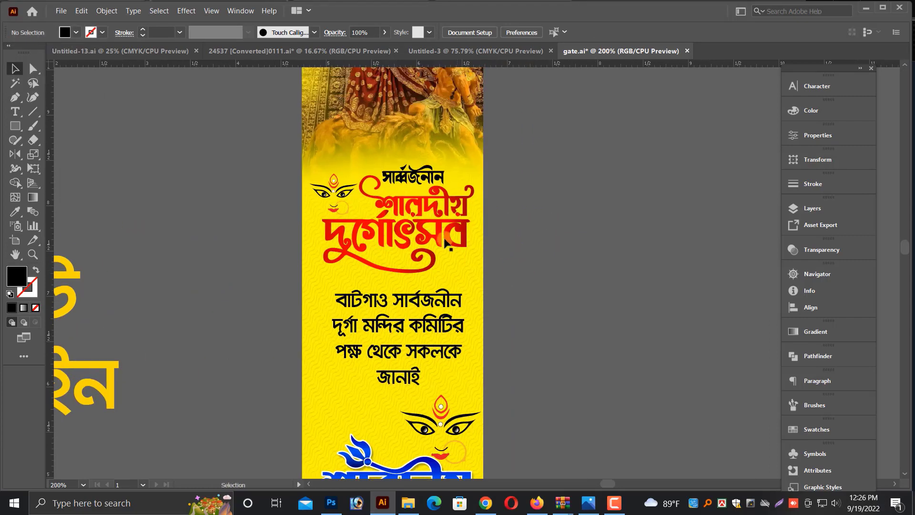
pyautogui.click(448, 246)
pyautogui.scroll(2, 523, 243)
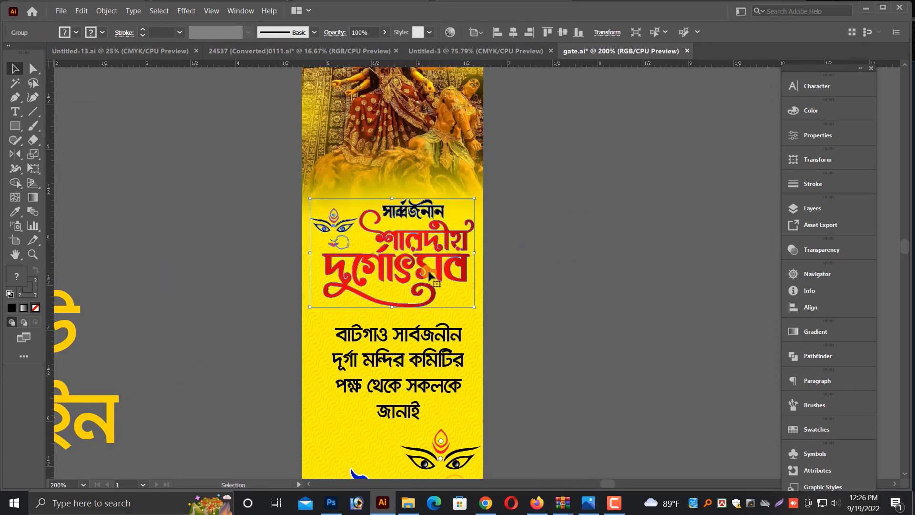
pyautogui.scroll(1, 525, 268)
pyautogui.click(525, 269)
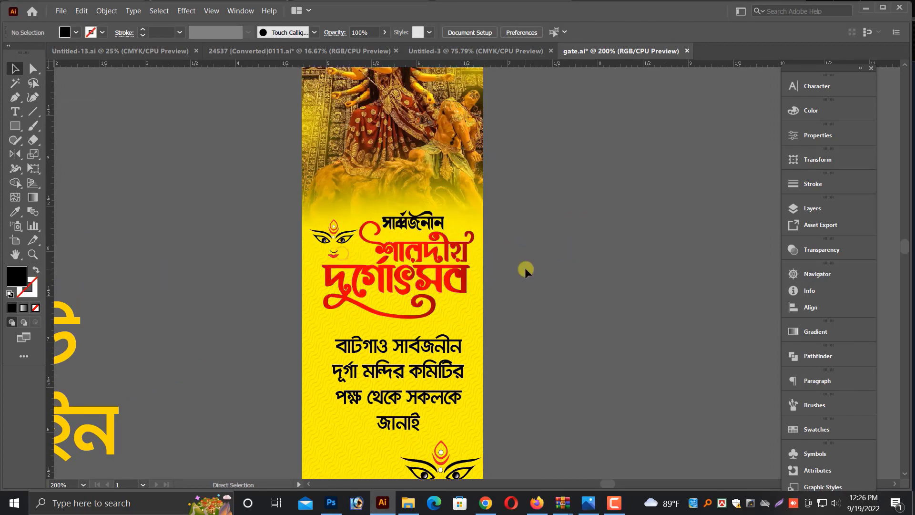
pyautogui.hotkey('ctrl', '+')
pyautogui.press('v')
pyautogui.click(434, 286)
pyautogui.scroll(2, 436, 292)
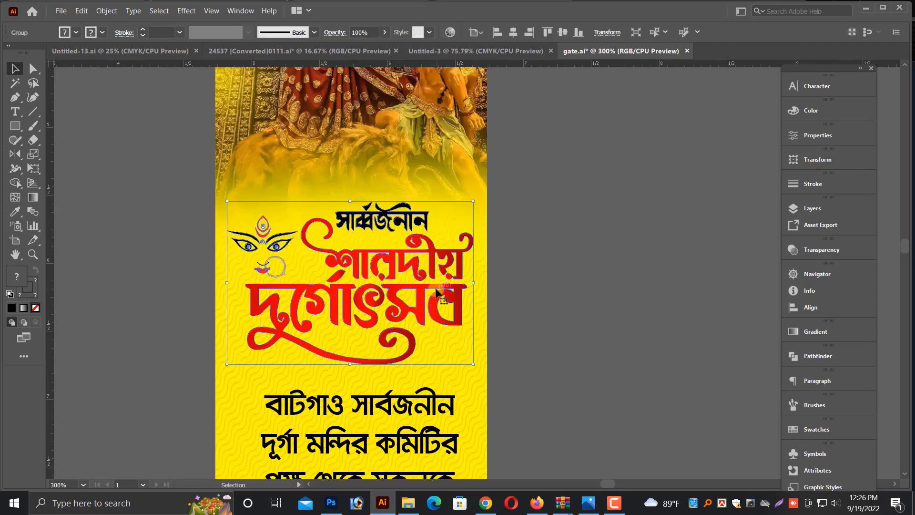
pyautogui.hotkey('ctrl', '+')
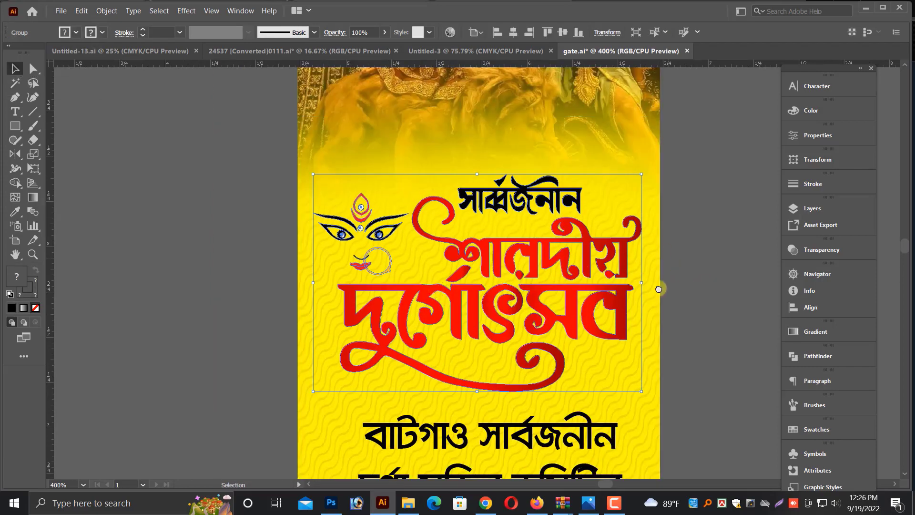
pyautogui.moveTo(659, 289); pyautogui.dragTo(528, 283)
pyautogui.moveTo(518, 292); pyautogui.dragTo(453, 319)
# Move the red lettering group off the right pillar onto the empty canvas beside the gate and enlarge it
pyautogui.hotkey('ctrl', '-')
pyautogui.hotkey('ctrl', '-')
pyautogui.hotkey('ctrl', '-')
pyautogui.moveTo(633, 313); pyautogui.dragTo(429, 315)
pyautogui.click(428, 314)
pyautogui.moveTo(309, 290); pyautogui.dragTo(803, 308)
pyautogui.moveTo(703, 288); pyautogui.dragTo(496, 286)
pyautogui.moveTo(597, 269); pyautogui.dragTo(714, 271)
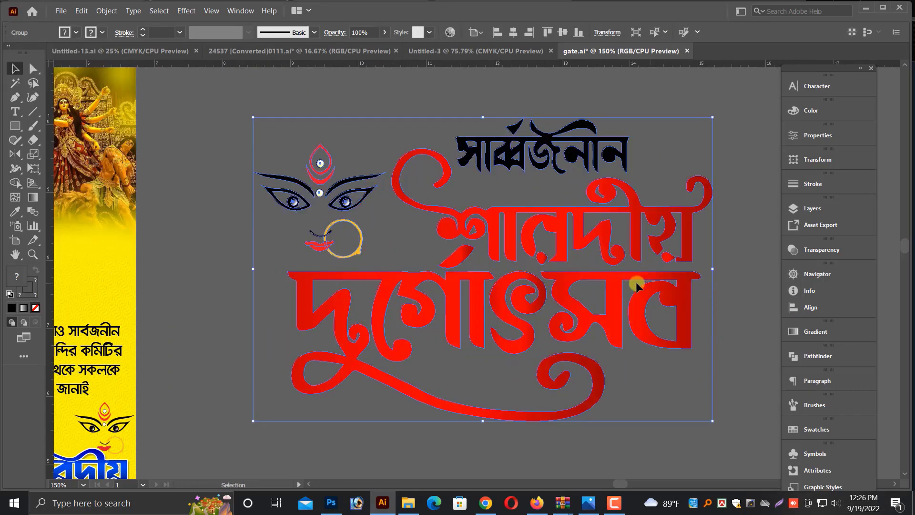
# Ungroup the enlarged lettering artwork on the canvas to separate the Durga face from the red and black lettering
pyautogui.moveTo(621, 300); pyautogui.dragTo(602, 293)
pyautogui.scroll(-1, 478, 349)
pyautogui.click(455, 367)
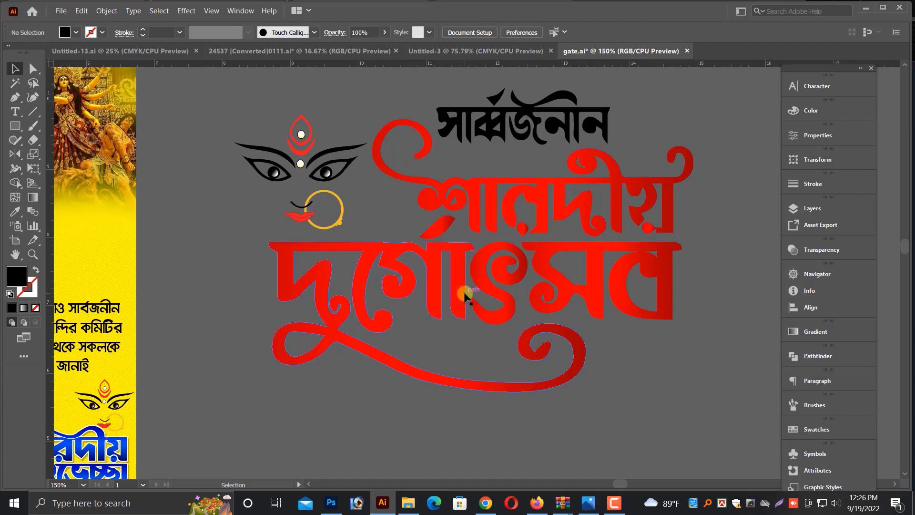
pyautogui.click(464, 292)
pyautogui.hotkey('ctrl', 'shift', 'a')
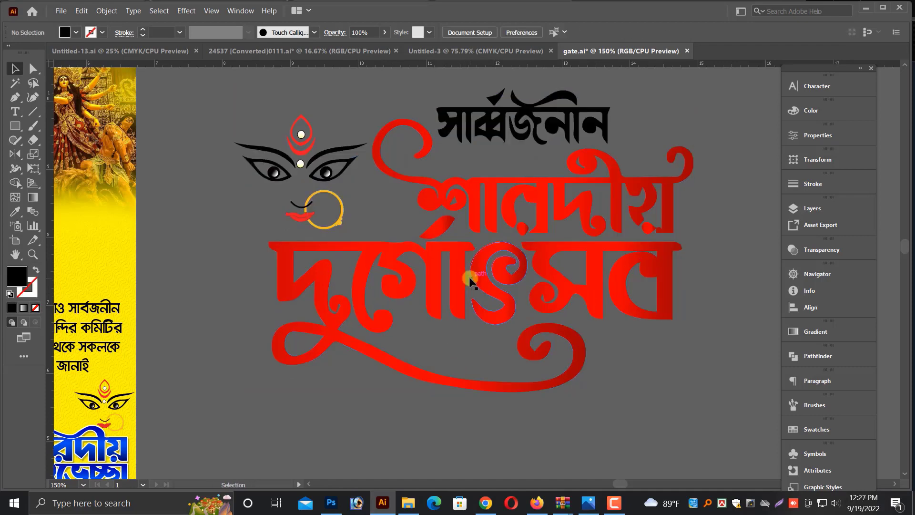
pyautogui.click(471, 281)
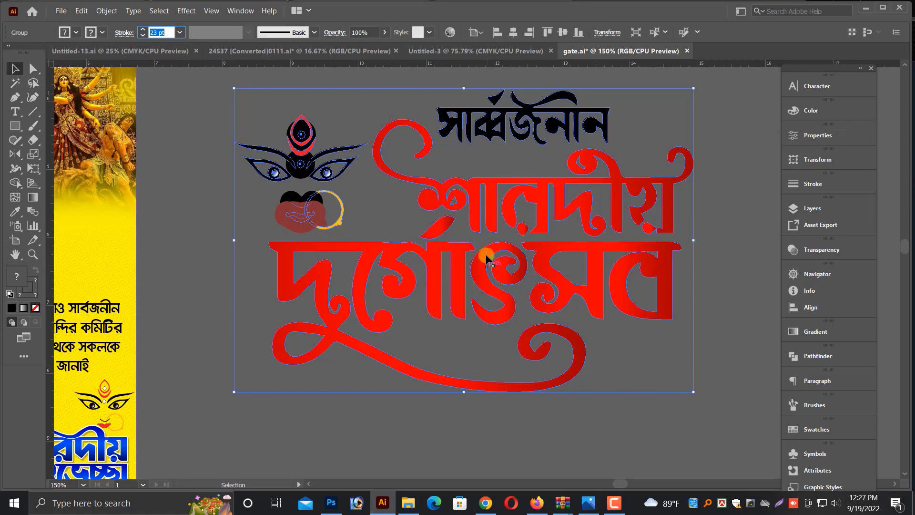
pyautogui.hotkey('ctrl', '3')
pyautogui.hotkey('ctrl', 'alt', '3')
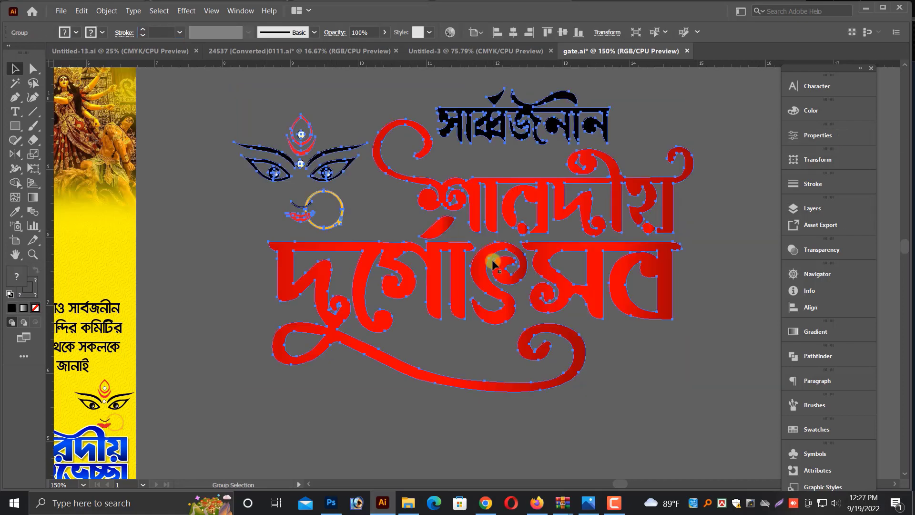
pyautogui.rightClick(492, 259)
pyautogui.click(531, 291)
pyautogui.hotkey('ctrl', 'shift', 'a')
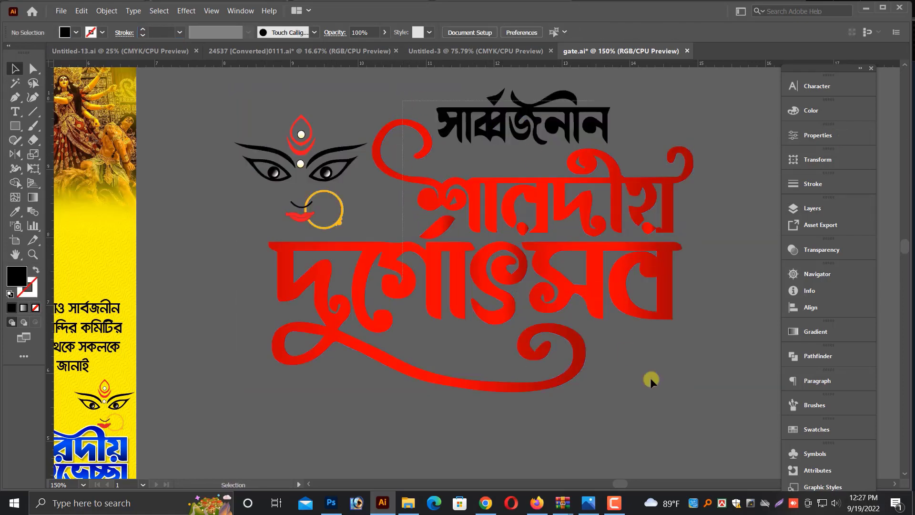
# Group the red and black lettering without the Durga face and give it a white fill and white stroke
pyautogui.hotkey('ctrl', 'a')
pyautogui.hotkey('ctrl', '3')
pyautogui.hotkey('ctrl', 'alt', '3')
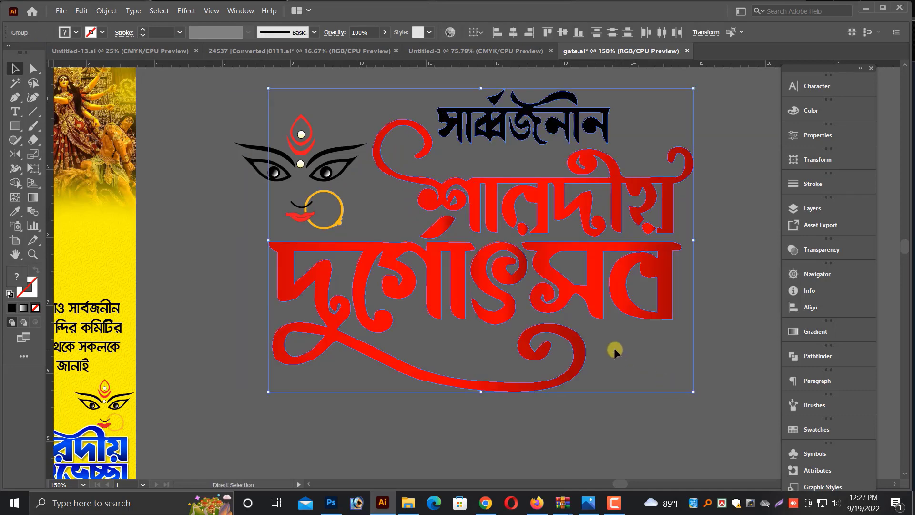
pyautogui.hotkey('ctrl', 'g')
pyautogui.click(614, 348)
pyautogui.click(651, 316)
pyautogui.click(811, 110)
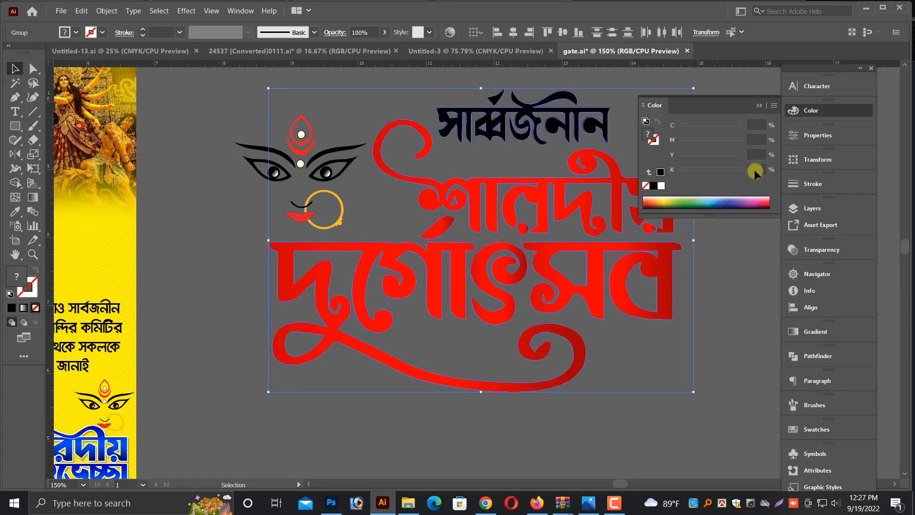
pyautogui.click(661, 185)
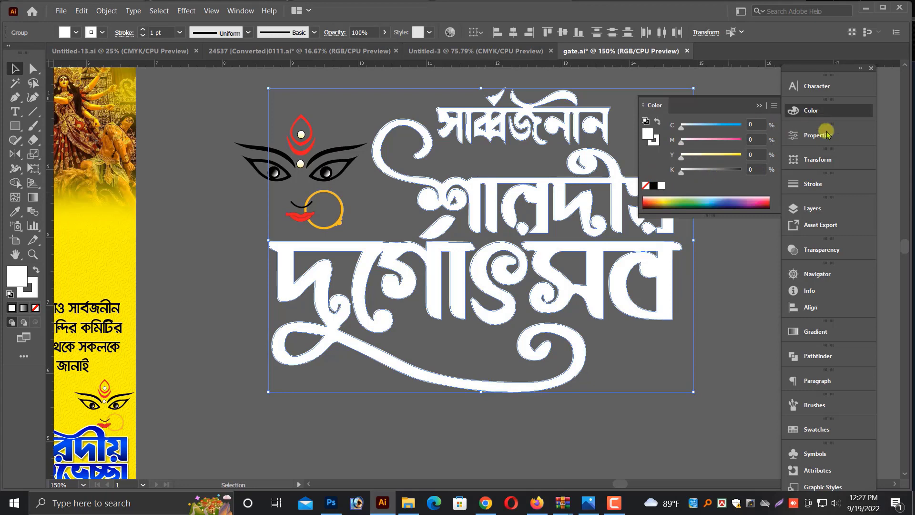
# Set the white lettering's stroke weight to 9 pt with round corners
pyautogui.click(814, 184)
pyautogui.click(670, 197)
pyautogui.scroll(8, 712, 229)
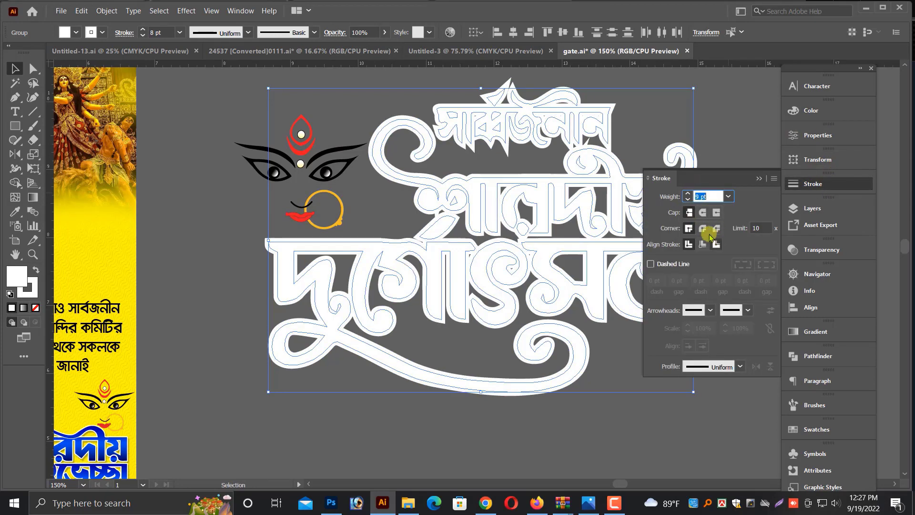
pyautogui.click(703, 230)
pyautogui.click(757, 179)
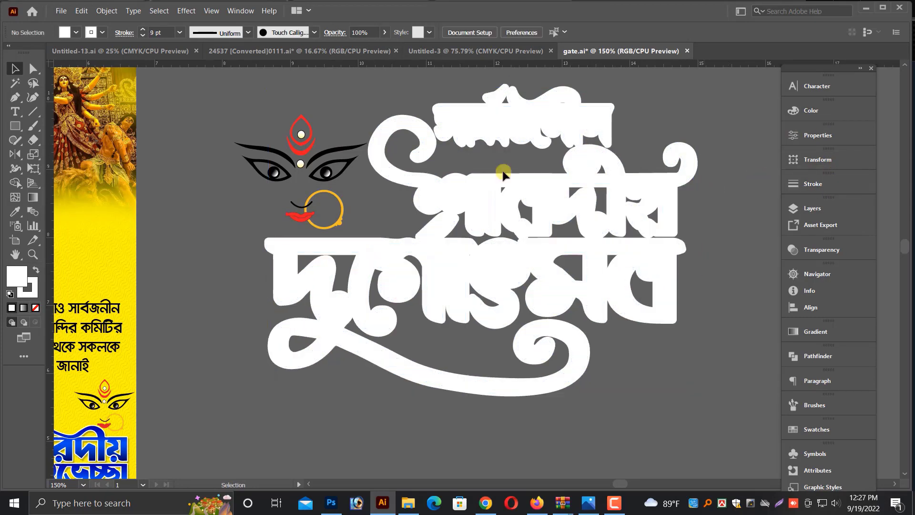
# Add a Multiply drop shadow at 40% opacity to the white lettering and expand its appearance
pyautogui.scroll(1, 505, 187)
pyautogui.scroll(1, 495, 217)
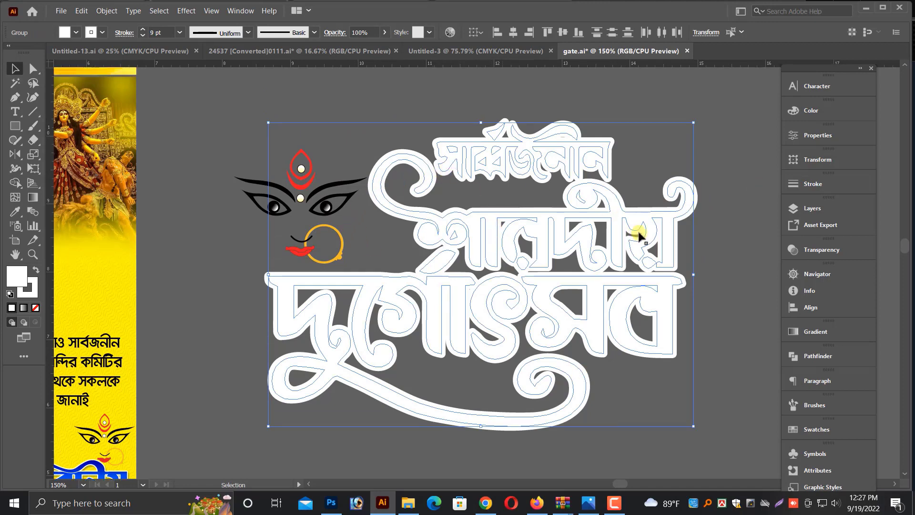
pyautogui.click(186, 11)
pyautogui.moveTo(229, 162)
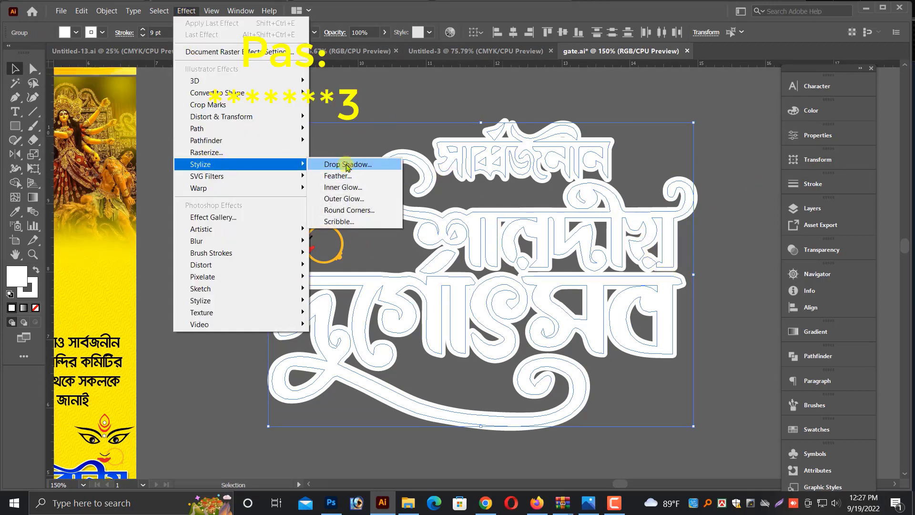
pyautogui.click(344, 164)
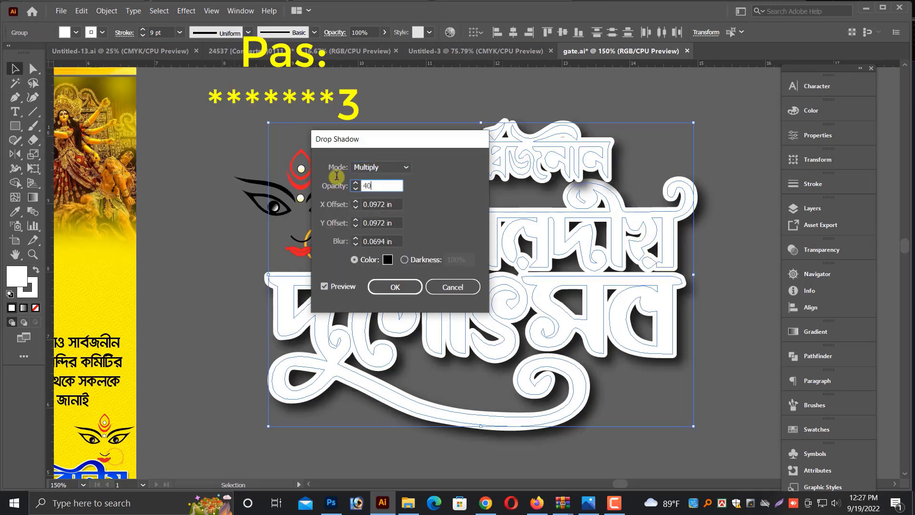
pyautogui.click(398, 283)
pyautogui.click(106, 11)
pyautogui.click(150, 145)
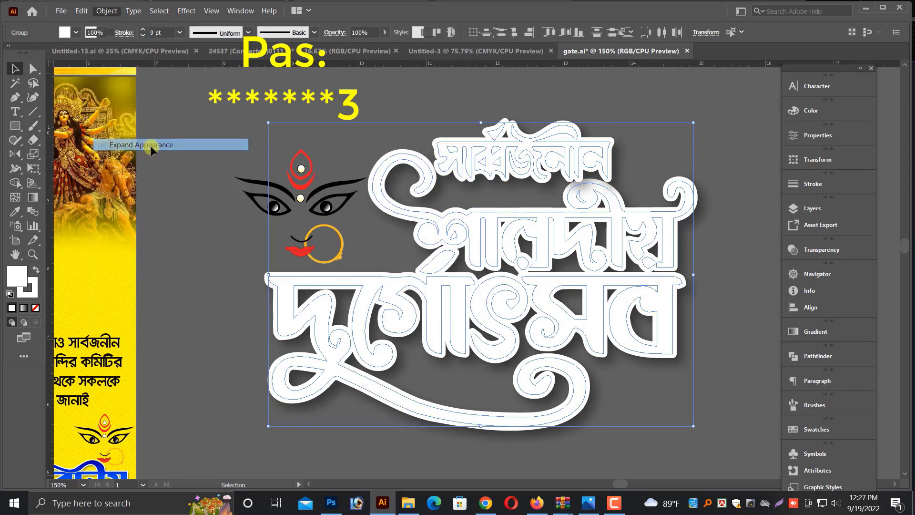
# Paste the original red and black lettering in place in front of the white outline
pyautogui.click(220, 103)
pyautogui.hotkey('ctrl', 'f')
pyautogui.click(257, 100)
pyautogui.hotkey('ctrl', '-')
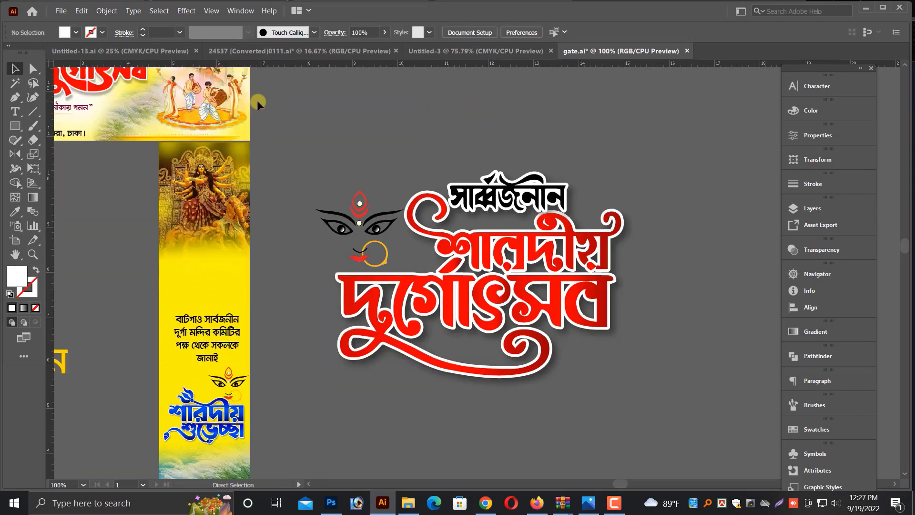
# Scale the outlined lettering and Durga face to about 2.08 in wide and place them on the right pillar above the greeting
pyautogui.moveTo(339, 130); pyautogui.dragTo(700, 416)
pyautogui.moveTo(615, 292); pyautogui.dragTo(390, 269)
pyautogui.moveTo(352, 280); pyautogui.dragTo(194, 276)
pyautogui.hotkey('ctrl', '+')
pyautogui.hotkey('ctrl', '+')
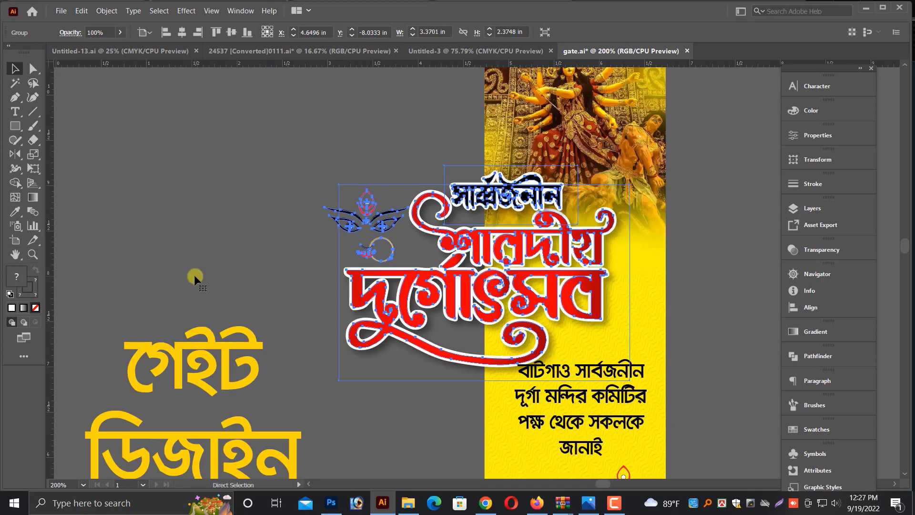
pyautogui.moveTo(504, 293); pyautogui.dragTo(598, 285)
pyautogui.hotkey('ctrl', '+')
pyautogui.moveTo(708, 112); pyautogui.dragTo(621, 173)
pyautogui.moveTo(531, 293); pyautogui.dragTo(538, 341)
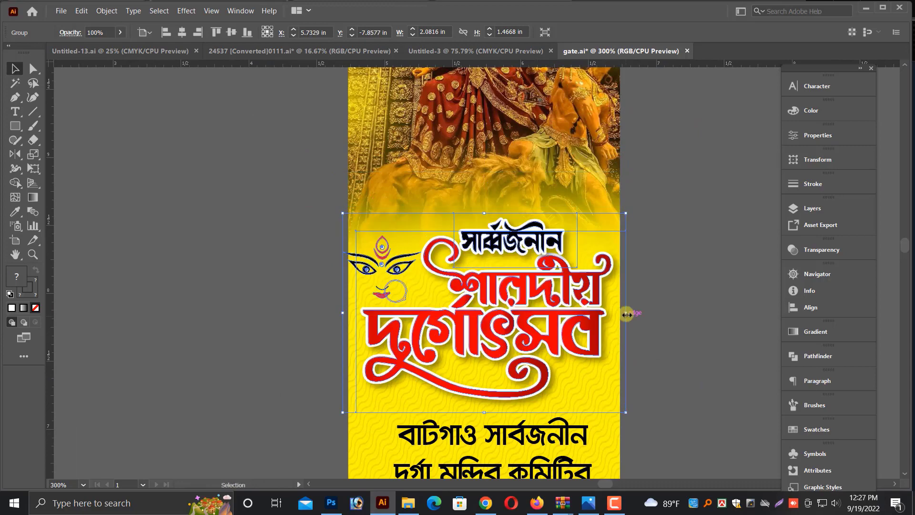
# Shrink the right pillar's outlined lettering to about 1.89 in wide, nudge it slightly down and deselect it
pyautogui.moveTo(626, 313); pyautogui.dragTo(614, 313)
pyautogui.moveTo(549, 332); pyautogui.dragTo(549, 341)
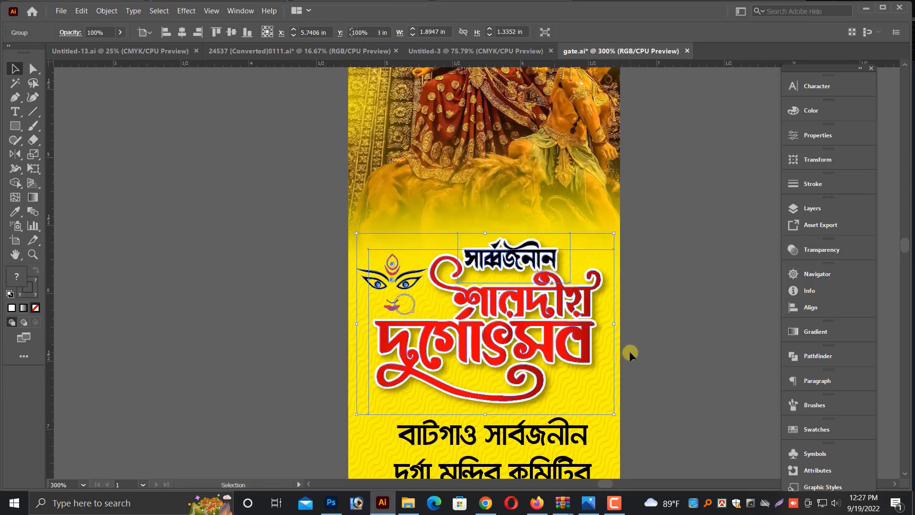
pyautogui.click(629, 351)
# Replace the left pillar's red lettering with a copy of the outlined lettering from the right pillar
pyautogui.hotkey('ctrl', '-')
pyautogui.hotkey('ctrl', '-')
pyautogui.hotkey('ctrl', '-')
pyautogui.moveTo(427, 258); pyautogui.dragTo(523, 264)
pyautogui.click(244, 274)
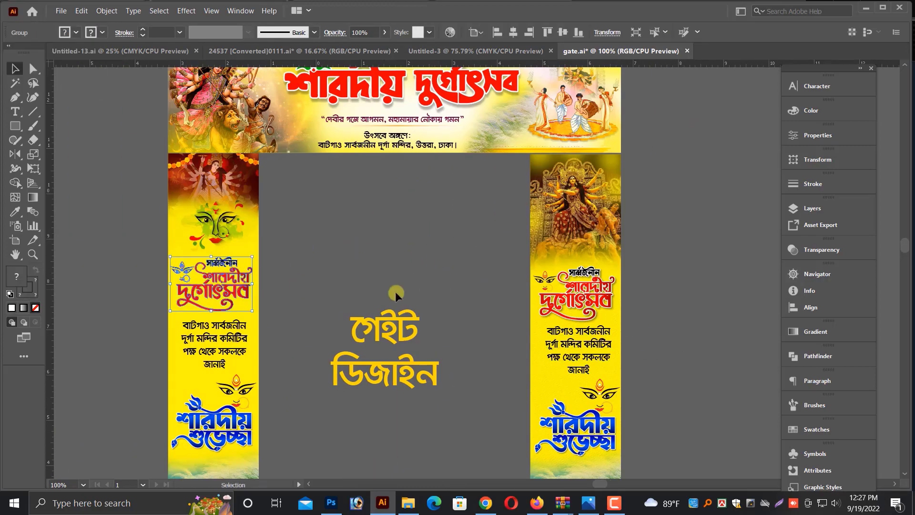
pyautogui.press('Delete')
pyautogui.moveTo(592, 299); pyautogui.dragTo(224, 295)
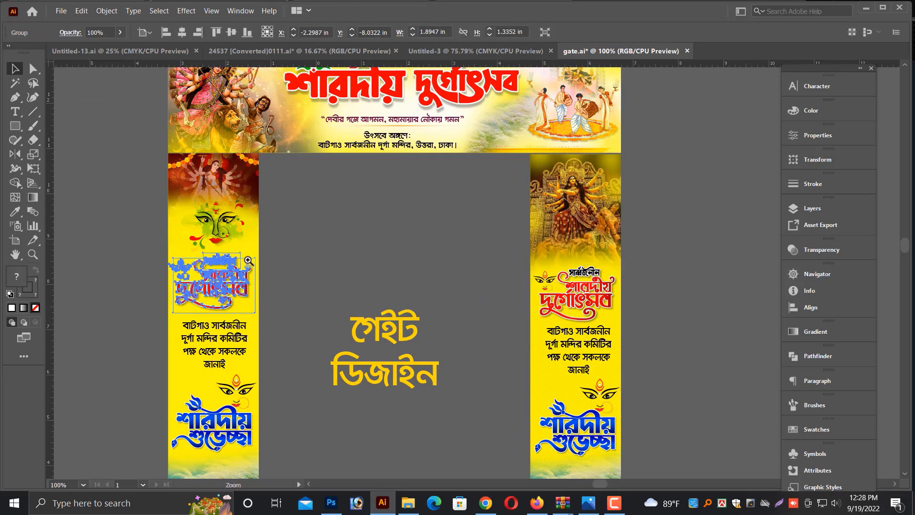
# Fine-tune the position of the outlined lettering on the left pillar and deselect it
pyautogui.scroll(5, 207, 266)
pyautogui.hotkey('ctrl', '-')
pyautogui.hotkey('ctrl', '-')
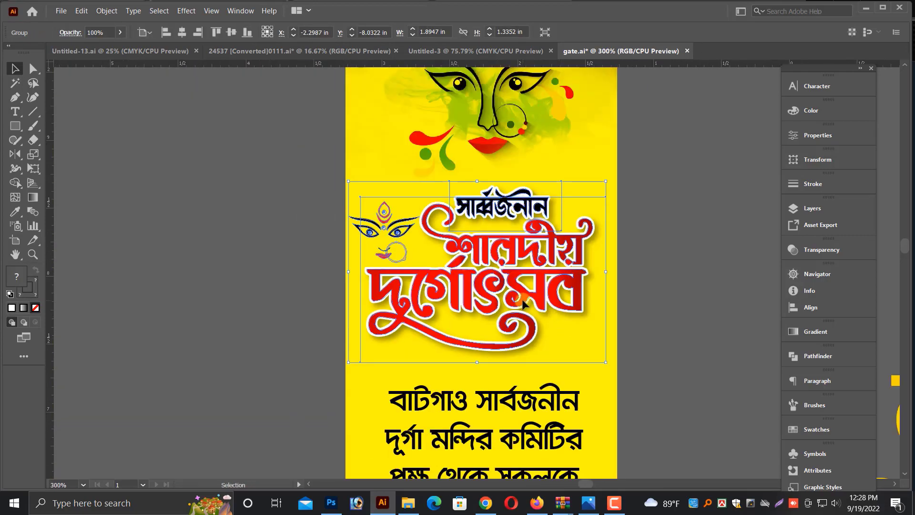
pyautogui.moveTo(523, 303); pyautogui.dragTo(524, 305)
pyautogui.click(295, 299)
# Move the yellow গেইট ডিজাইন text slightly up between the two pillars and deselect it
pyautogui.hotkey('ctrl', '-')
pyautogui.hotkey('ctrl', '-')
pyautogui.hotkey('ctrl', '-')
pyautogui.hotkey('ctrl', '-')
pyautogui.moveTo(650, 349); pyautogui.dragTo(421, 303)
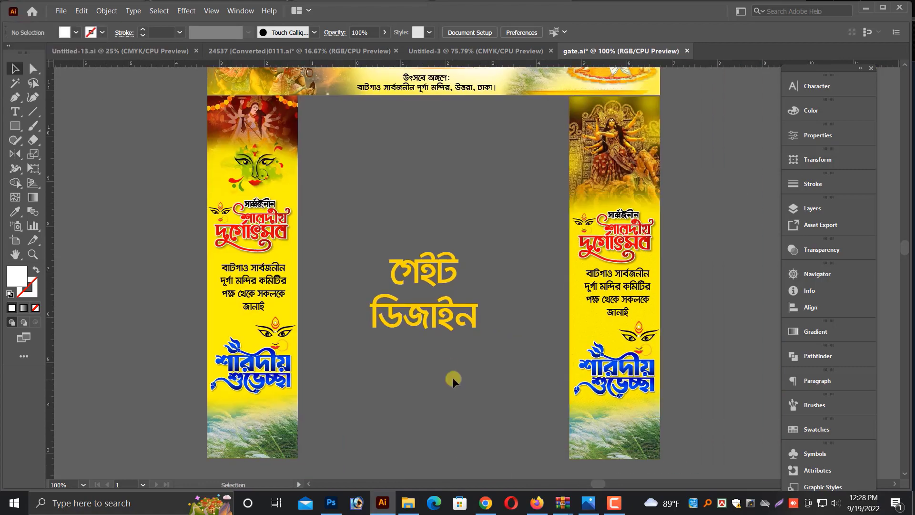
pyautogui.moveTo(455, 393); pyautogui.dragTo(455, 370)
pyautogui.hotkey('ctrl', '-')
pyautogui.moveTo(439, 287); pyautogui.dragTo(446, 306)
pyautogui.click(248, 138)
# Examine the header banner and the upper parts of both pillars up close
pyautogui.click(673, 453)
pyautogui.moveTo(672, 453); pyautogui.dragTo(286, 107)
pyautogui.moveTo(312, 121); pyautogui.dragTo(704, 176)
pyautogui.moveTo(671, 181); pyautogui.dragTo(724, 123)
pyautogui.click(570, 119)
pyautogui.hotkey('alt', 'space')
pyautogui.moveTo(570, 119); pyautogui.dragTo(582, 105)
pyautogui.hotkey('alt', 'space')
pyautogui.moveTo(585, 147); pyautogui.dragTo(585, 136)
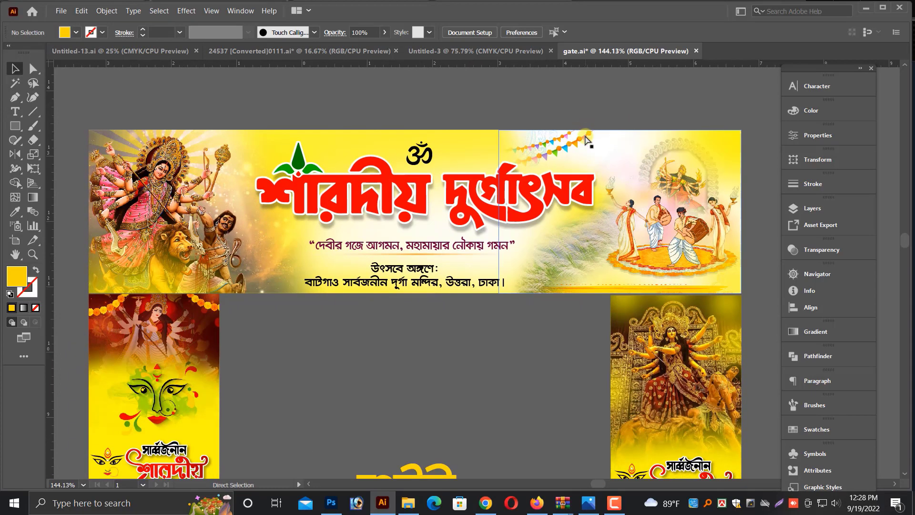
# Save the gate.ai document and look over the finished header and pillars
pyautogui.hotkey('ctrl', 's')
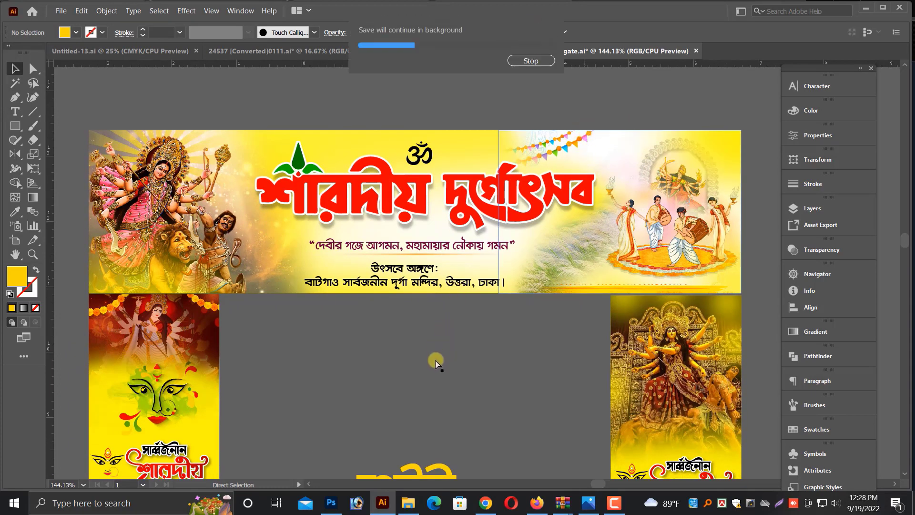
pyautogui.scroll(-2, 439, 356)
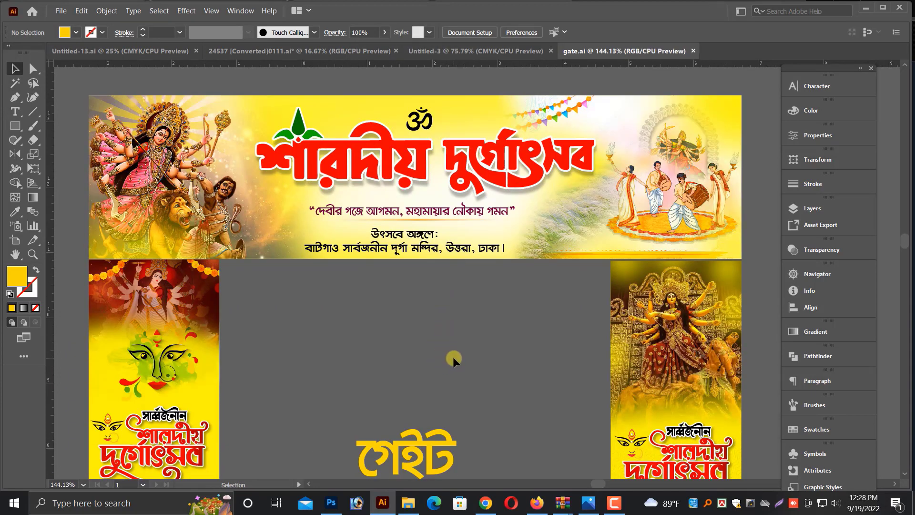
pyautogui.hotkey('ctrl', '1')
pyautogui.scroll(-5, 468, 358)
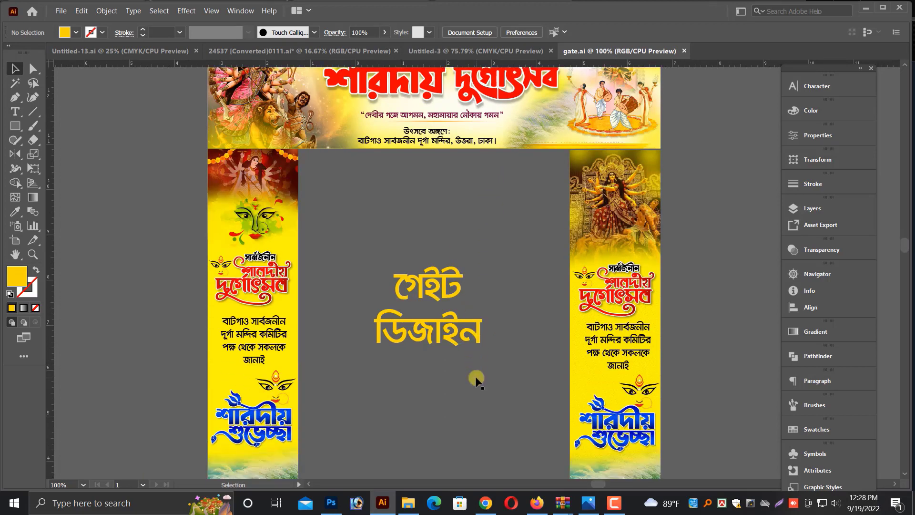
pyautogui.scroll(-3, 467, 378)
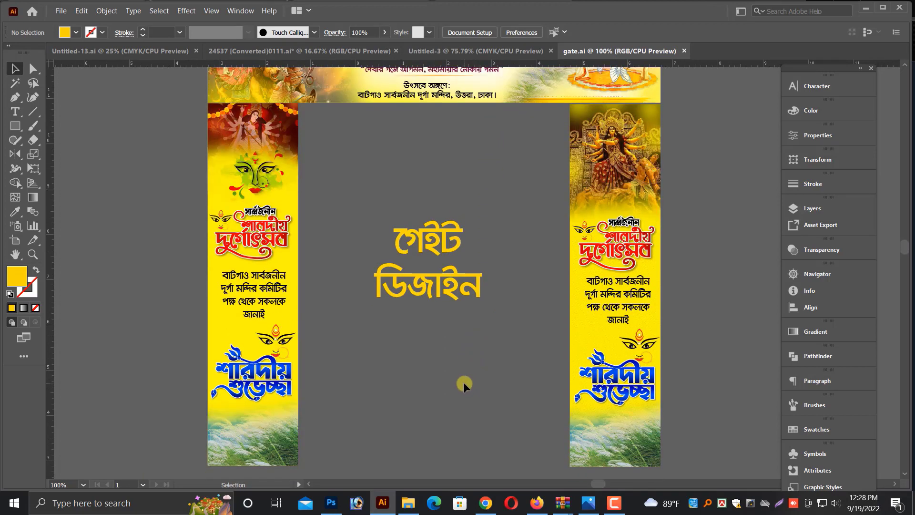